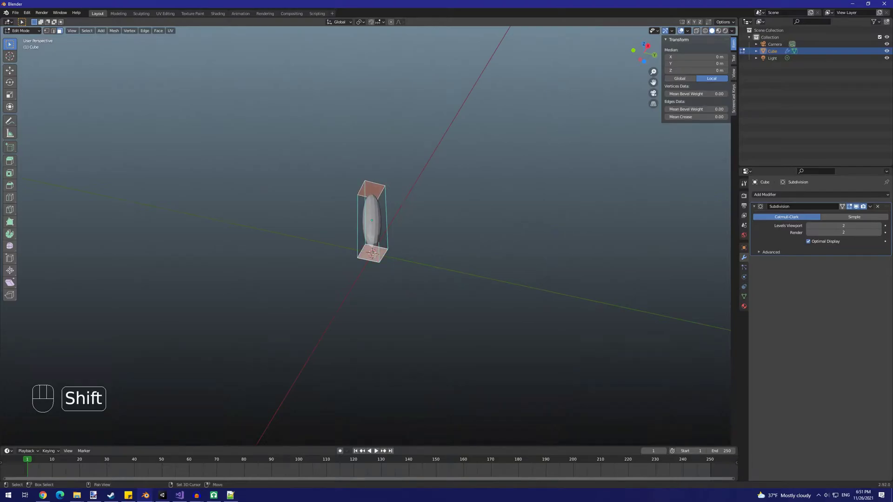
Step: Crease the box's top and bottom face edges fully at 1.00 and raise the bottom face to about Z -0.86 m
{"action": "left_click", "coordinate": [580, 236]}
{"action": "left_click", "coordinate": [374, 255]}
{"action": "scroll", "coordinate": [486, 254], "scroll_direction": "up", "scroll_amount": 2}
{"action": "middle_click_drag", "start_coordinate": [486, 254], "coordinate": [498, 282]}
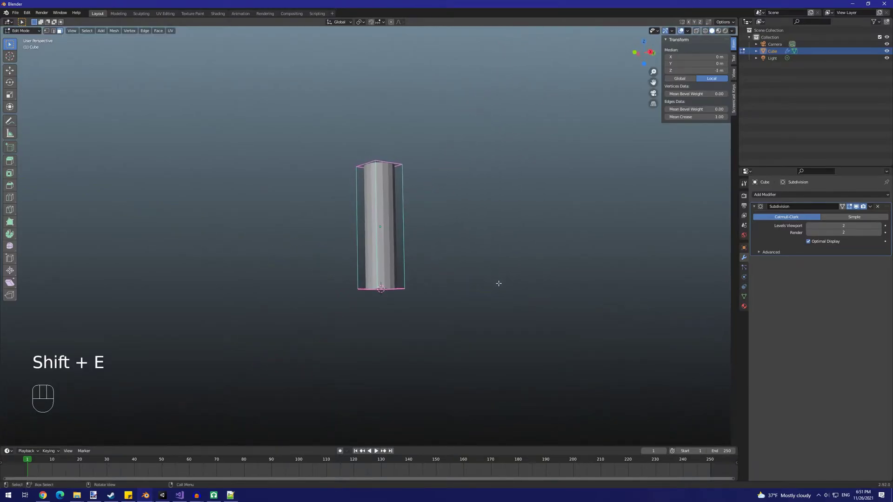
{"action": "key", "text": "g"}
{"action": "key", "text": "z"}
{"action": "left_click", "coordinate": [500, 276]}
Step: Extrude the bottom face slightly downward and scale it in to form a chamfered base edge
{"action": "key", "text": "e"}
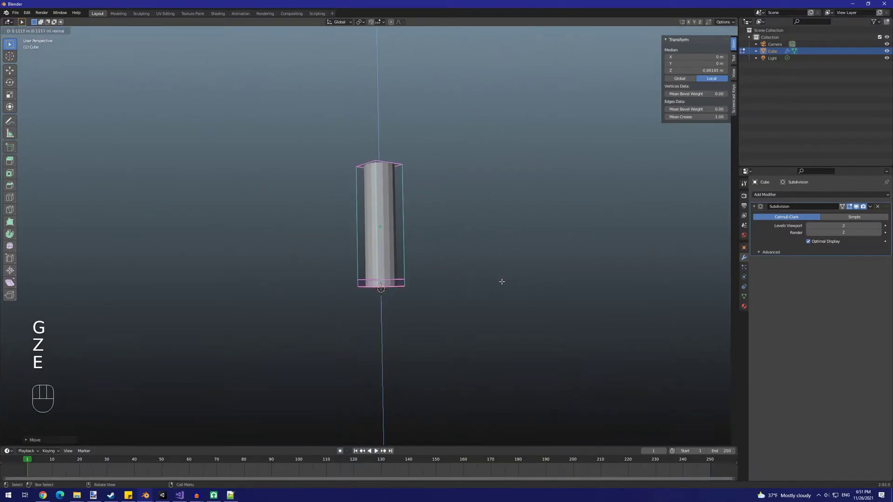
{"action": "key", "text": "s"}
{"action": "left_click", "coordinate": [468, 285]}
{"action": "middle_click_drag", "start_coordinate": [403, 279], "coordinate": [391, 265]}
Step: Add an edge loop in the lower part of the body and scale it in to narrow the shape there
{"action": "key", "text": "2"}
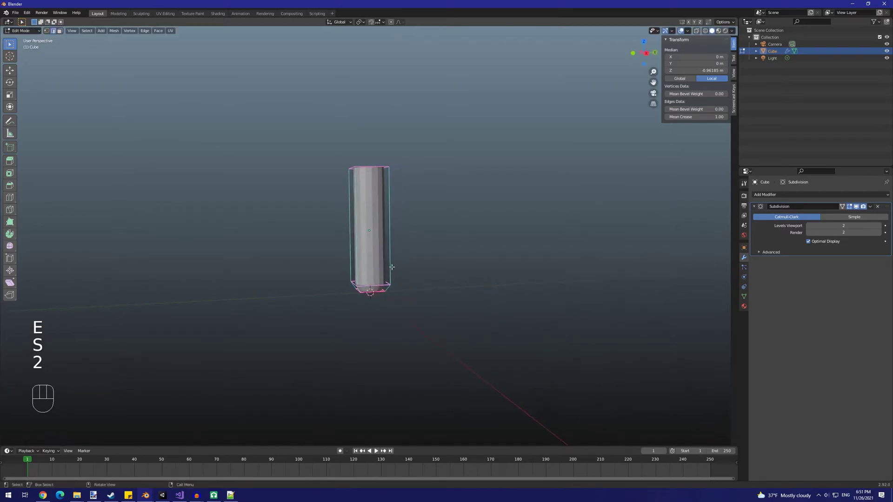
{"action": "key", "text": "ctrl+r"}
{"action": "left_click", "coordinate": [402, 263]}
{"action": "left_click", "coordinate": [399, 275]}
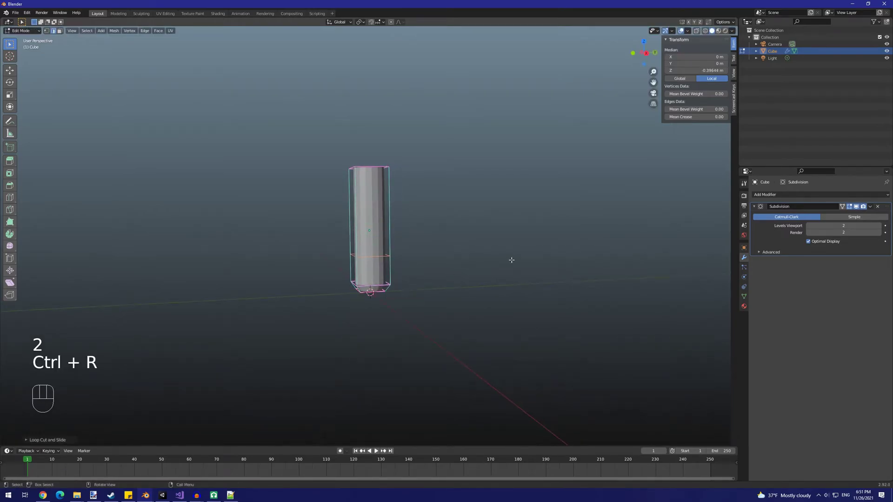
{"action": "key", "text": "s"}
{"action": "left_click", "coordinate": [435, 237]}
Step: Add an edge loop in the upper part of the body and scale it outward to bulge the body
{"action": "key", "text": "ctrl+r"}
{"action": "left_click", "coordinate": [390, 205]}
{"action": "left_click", "coordinate": [390, 204]}
{"action": "key", "text": "s"}
{"action": "left_click", "coordinate": [406, 197]}
{"action": "key", "text": "s"}
{"action": "left_click", "coordinate": [478, 199]}
{"action": "middle_click_drag", "start_coordinate": [421, 179], "coordinate": [408, 197]}
Step: Select the face loop around the base and widen it horizontally with Z locked to flare the foot
{"action": "key", "text": "3"}
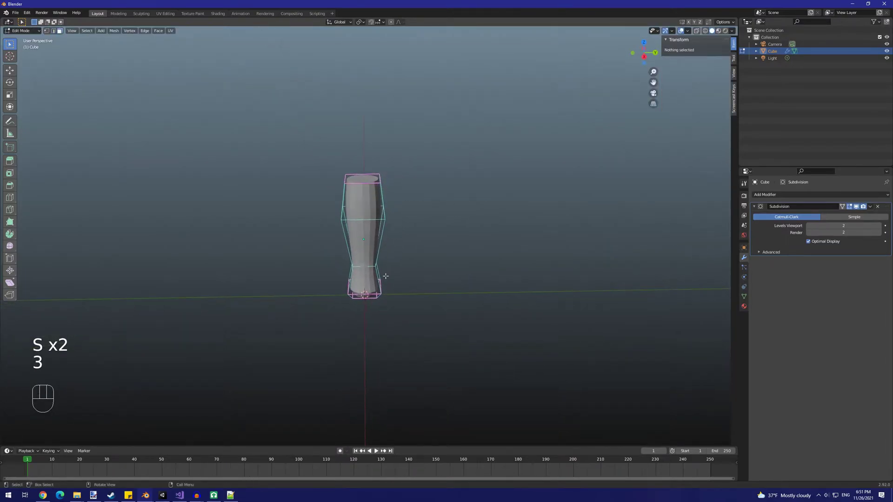
{"action": "left_click", "coordinate": [380, 300], "text": "alt"}
{"action": "key", "text": "s"}
{"action": "key", "text": "shift+z"}
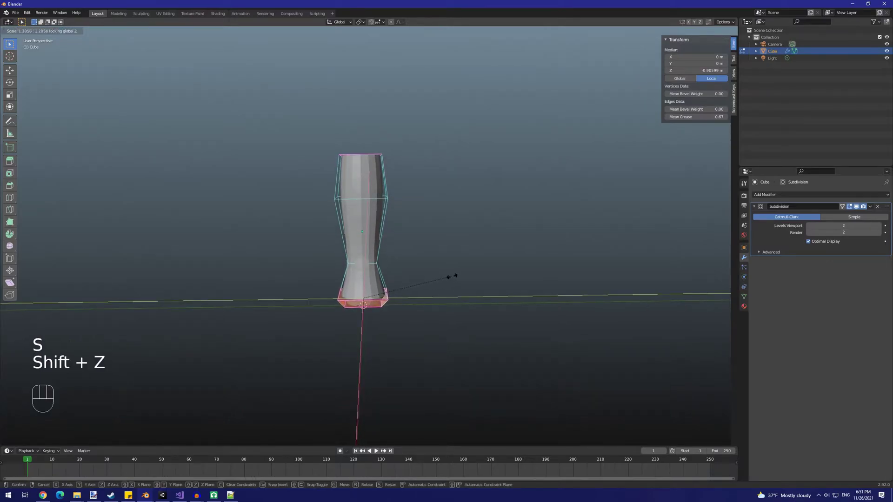
{"action": "left_click", "coordinate": [450, 276]}
{"action": "key", "text": "KP_7"}
{"action": "key", "text": "shift+z"}
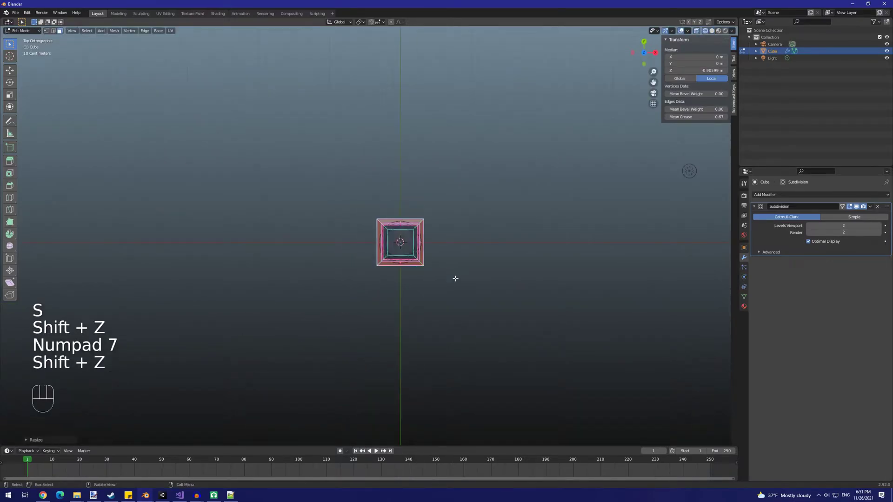
{"action": "key", "text": "s"}
{"action": "key", "text": "shift+z"}
{"action": "left_click", "coordinate": [566, 246]}
{"action": "key", "text": "shift+z"}
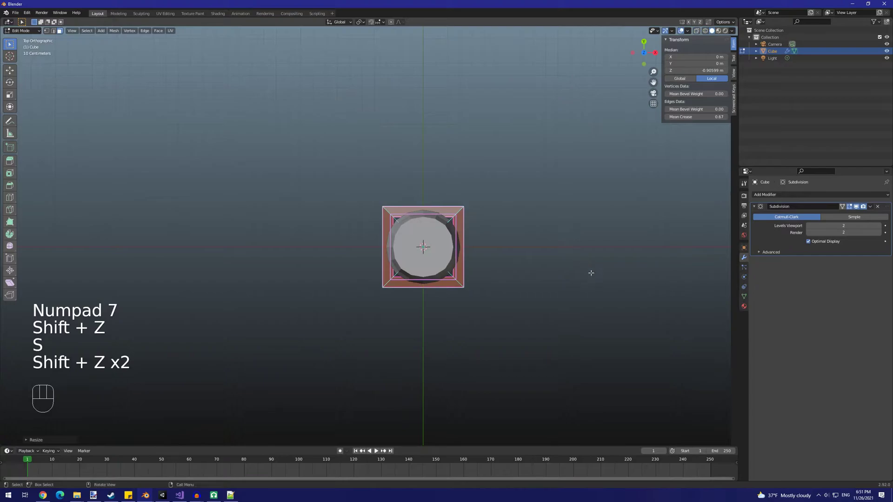
{"action": "scroll", "coordinate": [591, 274], "scroll_direction": "down", "scroll_amount": 3}
{"action": "middle_click_drag", "start_coordinate": [597, 279], "coordinate": [525, 227]}
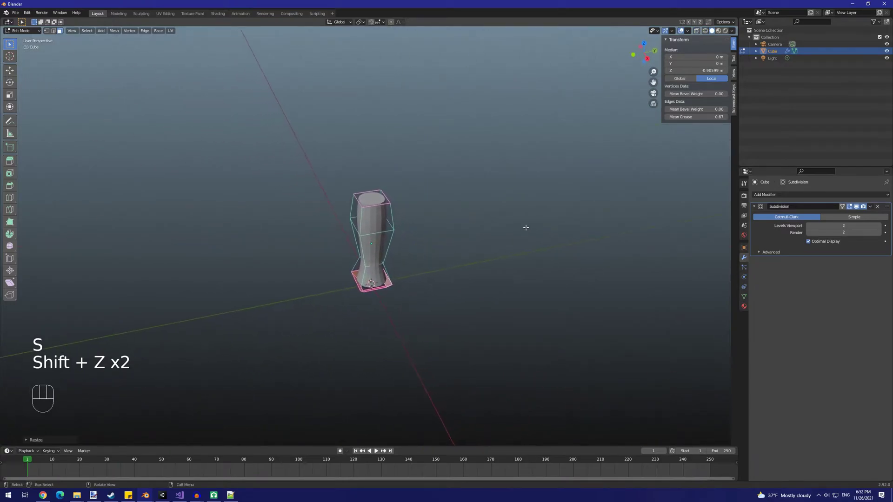
Step: Extrude the body's top face, scale it in and raise it along Z to form a sloped shoulder
{"action": "left_click", "coordinate": [379, 207]}
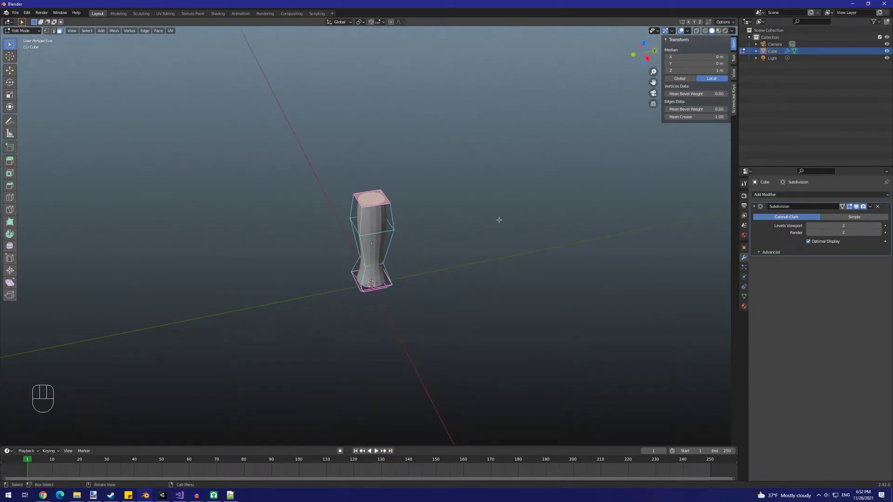
{"action": "key", "text": "KP_Decimal"}
{"action": "scroll", "coordinate": [530, 223], "scroll_direction": "down", "scroll_amount": 2}
{"action": "key", "text": "e"}
{"action": "left_click", "coordinate": [576, 208]}
{"action": "key", "text": "s"}
{"action": "left_click", "coordinate": [470, 214]}
{"action": "key", "text": "g"}
{"action": "key", "text": "z"}
{"action": "left_click", "coordinate": [473, 220]}
Step: Extrude the narrowed top face upward into a short neck and scale the neck's side face loop horizontally with Z locked
{"action": "scroll", "coordinate": [473, 220], "scroll_direction": "down", "scroll_amount": 4}
{"action": "scroll", "coordinate": [473, 220], "scroll_direction": "down", "scroll_amount": 2}
{"action": "key", "text": "e"}
{"action": "left_click", "coordinate": [473, 208]}
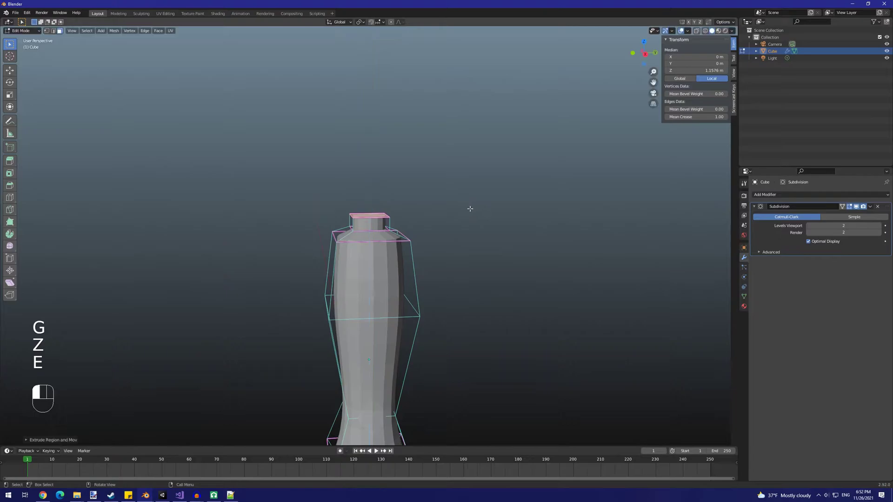
{"action": "left_click", "coordinate": [392, 225], "text": "alt"}
{"action": "middle_click_drag", "start_coordinate": [496, 235], "coordinate": [531, 238]}
{"action": "key", "text": "s"}
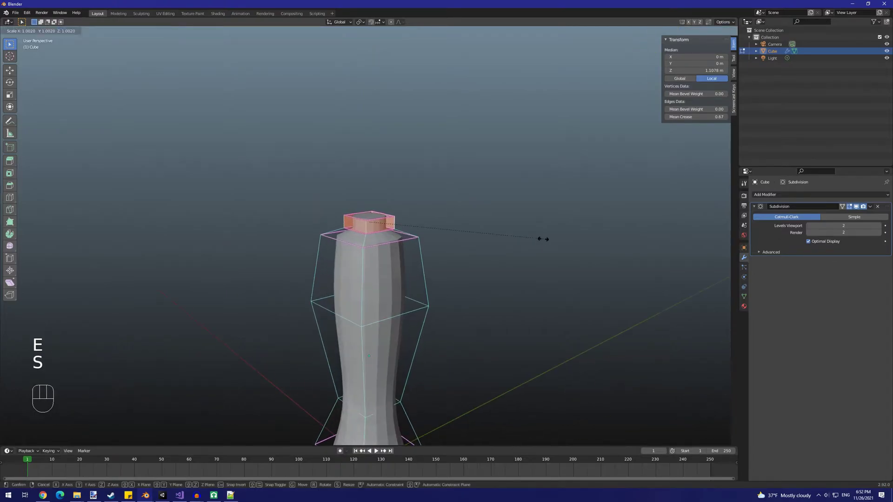
{"action": "key", "text": "shift+z"}
{"action": "left_click", "coordinate": [517, 238]}
Step: Adjust the size of the neck's top face and inspect the shape in Object Mode
{"action": "left_click", "coordinate": [372, 220]}
{"action": "scroll", "coordinate": [400, 225], "scroll_direction": "down", "scroll_amount": 3}
{"action": "middle_click_drag", "start_coordinate": [440, 231], "coordinate": [401, 220]}
{"action": "scroll", "coordinate": [526, 239], "scroll_direction": "up", "scroll_amount": 4}
{"action": "key", "text": "s"}
{"action": "left_click", "coordinate": [522, 237]}
{"action": "key", "text": "Tab"}
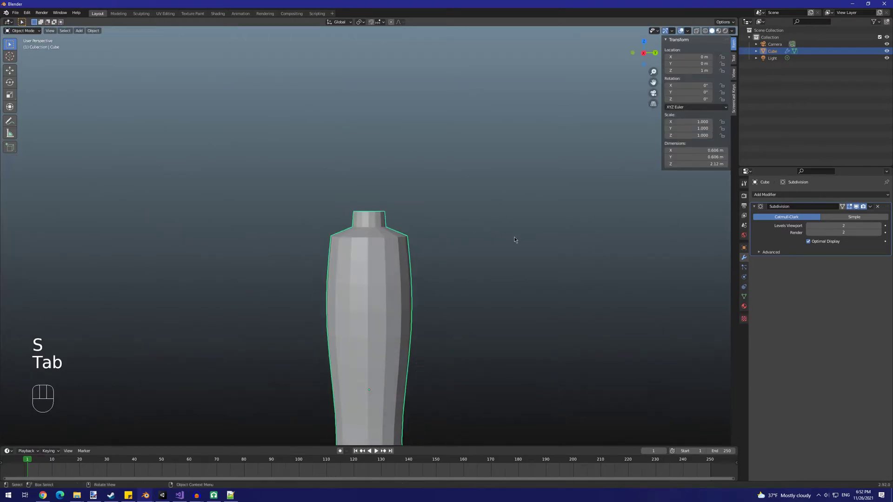
{"action": "scroll", "coordinate": [514, 242], "scroll_direction": "down", "scroll_amount": 3}
{"action": "middle_click_drag", "start_coordinate": [515, 242], "coordinate": [461, 251]}
Step: Delete the top face of the neck to open the bottle's mouth
{"action": "key", "text": "Tab"}
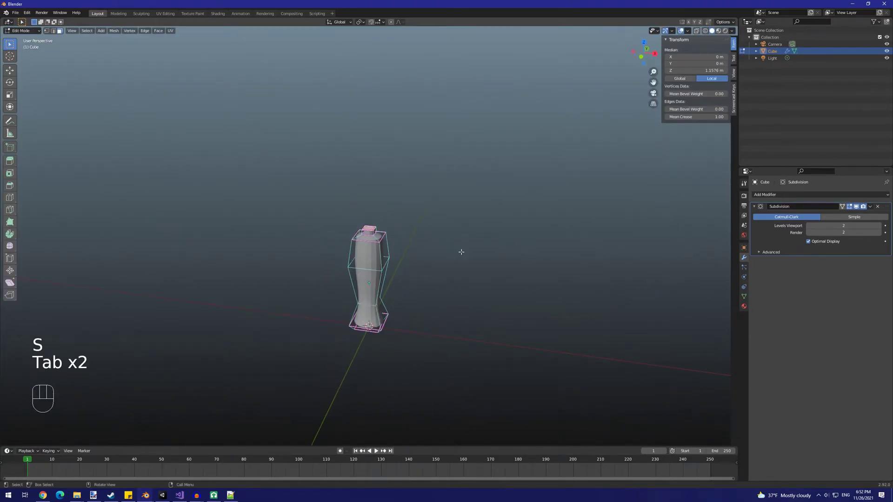
{"action": "scroll", "coordinate": [453, 245], "scroll_direction": "up", "scroll_amount": 2}
{"action": "key", "text": "x"}
{"action": "left_click", "coordinate": [453, 243]}
{"action": "key", "text": "Tab"}
{"action": "middle_click_drag", "start_coordinate": [559, 268], "coordinate": [513, 272]}
{"action": "scroll", "coordinate": [420, 257], "scroll_direction": "down", "scroll_amount": 4}
{"action": "left_click", "coordinate": [419, 257]}
{"action": "scroll", "coordinate": [426, 261], "scroll_direction": "up", "scroll_amount": 2}
Step: Duplicate the shoulder's edge loop in place and scale the copy slightly as the start of a cap
{"action": "key", "text": "Tab"}
{"action": "key", "text": "2"}
{"action": "scroll", "coordinate": [380, 267], "scroll_direction": "up", "scroll_amount": 3}
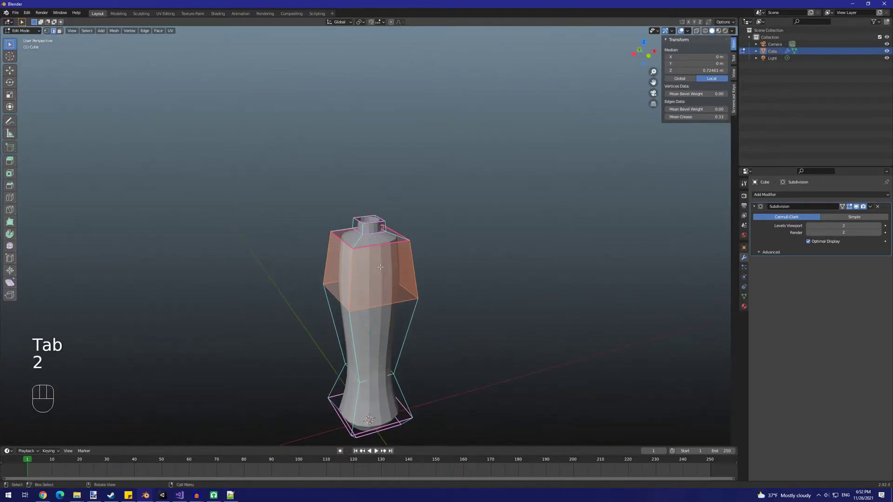
{"action": "left_click", "coordinate": [379, 248], "text": "alt"}
{"action": "key", "text": "shift+d"}
{"action": "right_click", "coordinate": [514, 265]}
{"action": "key", "text": "s"}
{"action": "left_click", "coordinate": [523, 269]}
Step: Extrude the duplicated edge loop upward to about Z 1.34 m and scale its upper edge to form the cap's walls
{"action": "key", "text": "e"}
{"action": "key", "text": "g"}
{"action": "key", "text": "z"}
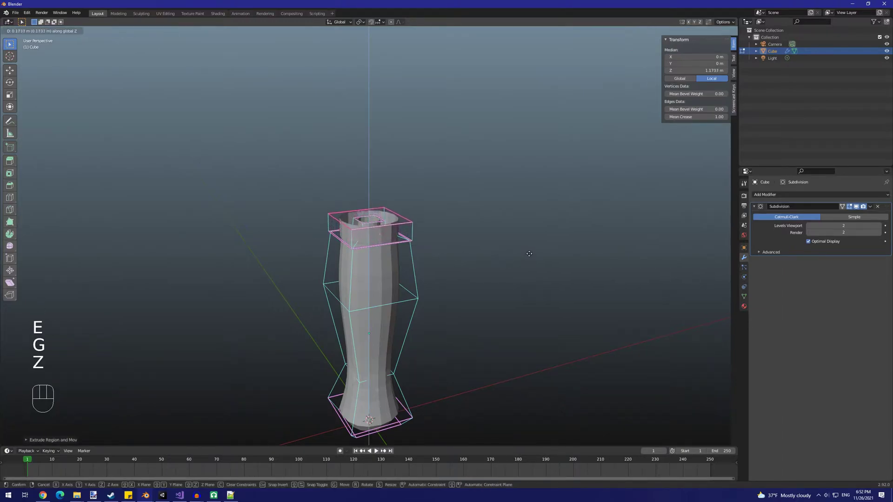
{"action": "left_click", "coordinate": [534, 245]}
{"action": "key", "text": "s"}
{"action": "left_click", "coordinate": [524, 245]}
{"action": "middle_click_drag", "start_coordinate": [524, 245], "coordinate": [510, 233]}
{"action": "key", "text": "g"}
{"action": "key", "text": "z"}
{"action": "left_click", "coordinate": [508, 223]}
Step: Raise the cap's top edge loop to about Z 1.35 m and scale it in to taper the cap
{"action": "key", "text": "KP_1"}
{"action": "key", "text": "g"}
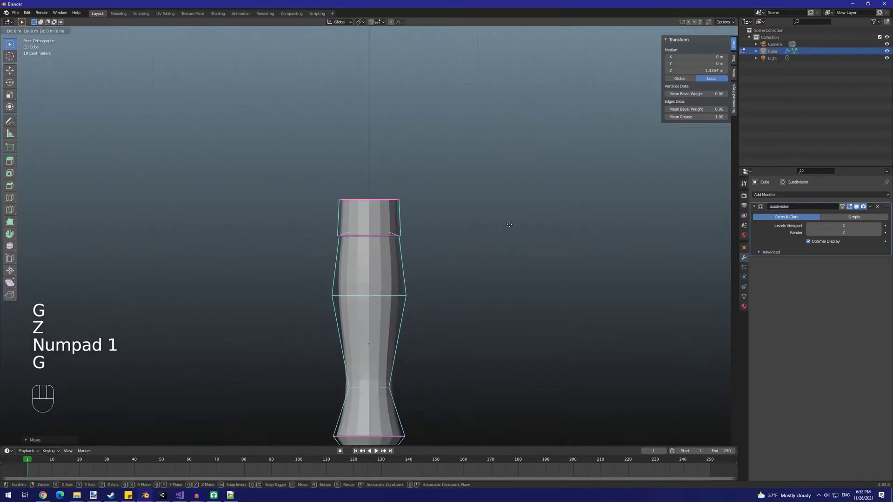
{"action": "key", "text": "z"}
{"action": "left_click", "coordinate": [506, 219]}
{"action": "key", "text": "s"}
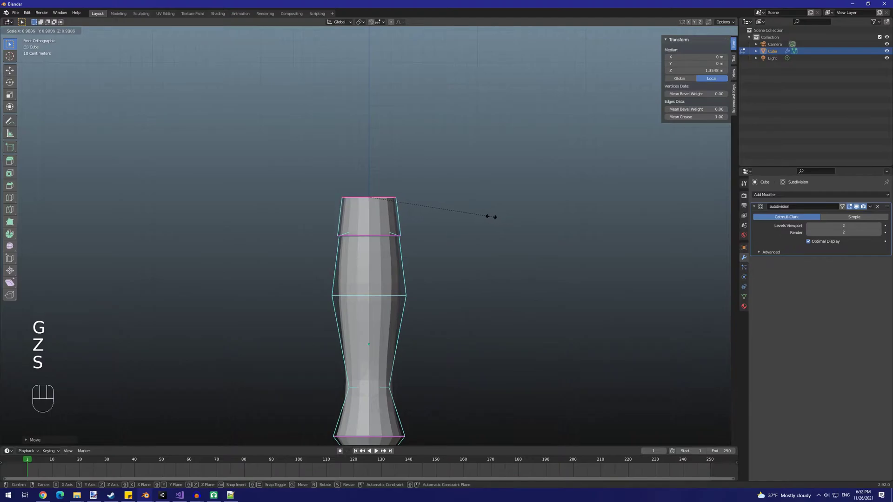
{"action": "left_click", "coordinate": [497, 220]}
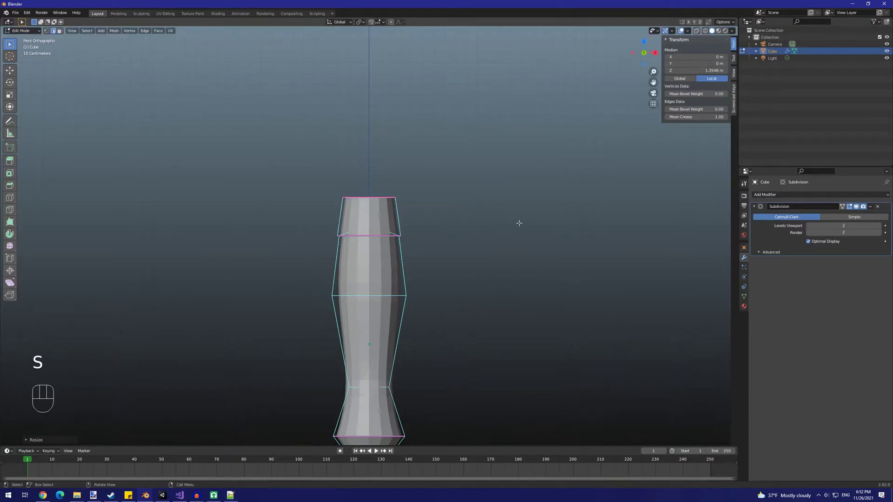
Step: Fill the cap's open top with a face and bevel its edges about 0.056 m wide with 2 segments
{"action": "middle_click_drag", "start_coordinate": [519, 224], "coordinate": [552, 249]}
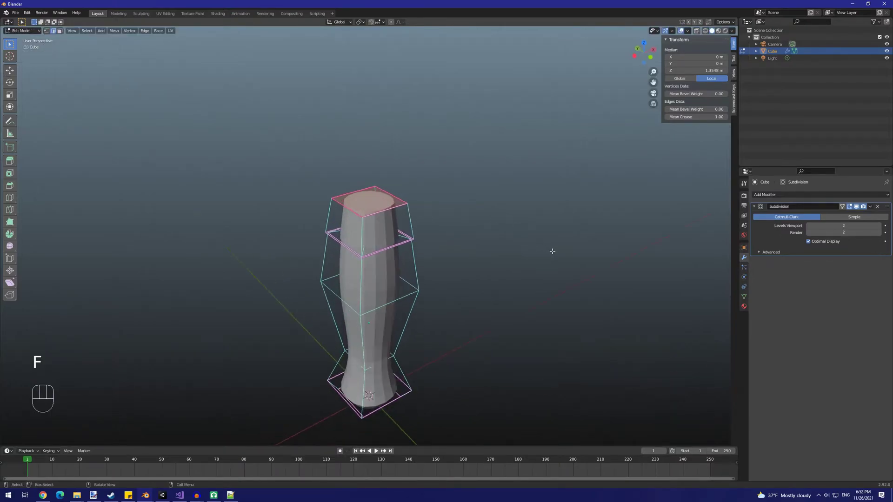
{"action": "key", "text": "ctrl+b"}
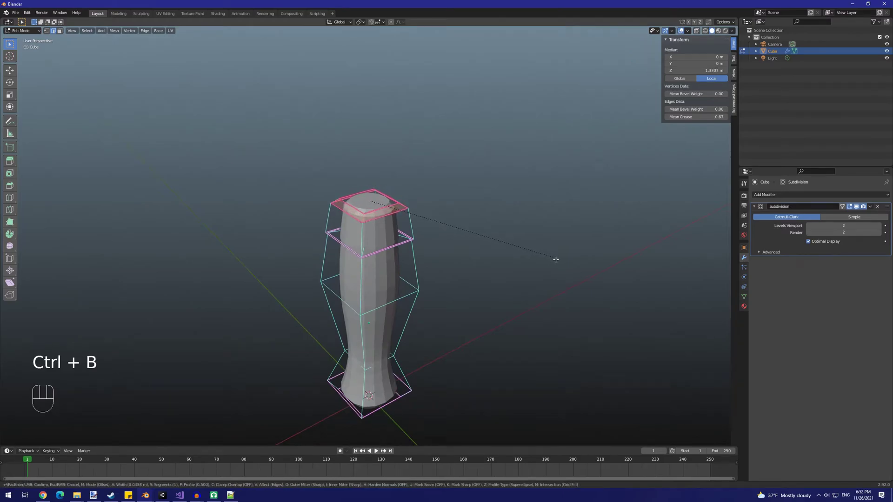
{"action": "left_click", "coordinate": [536, 264]}
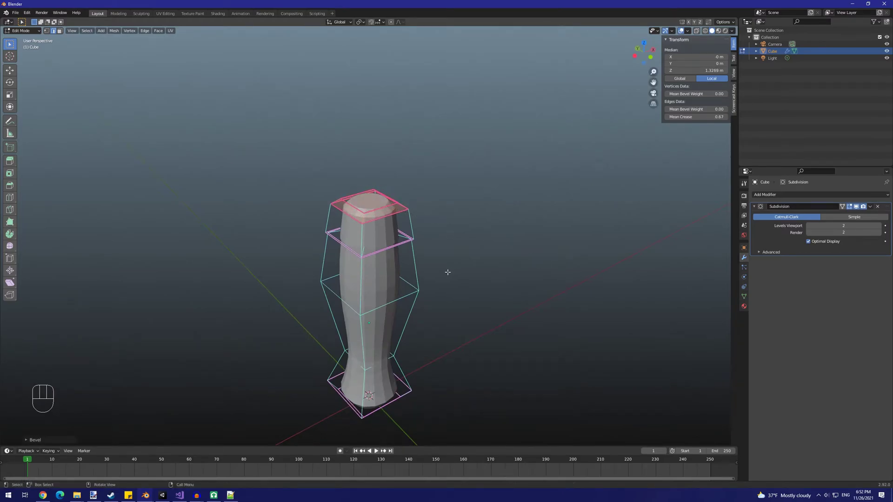
{"action": "left_click", "coordinate": [38, 440]}
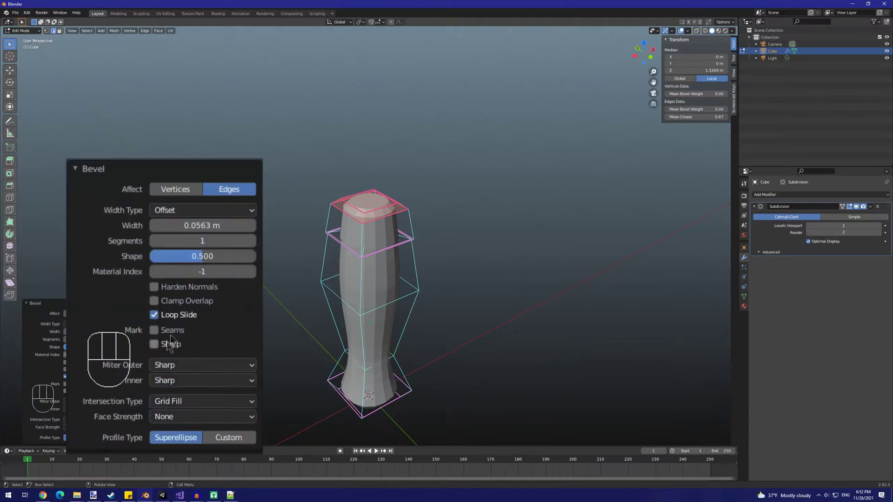
{"action": "left_click", "coordinate": [216, 242]}
{"action": "type", "text": "2"}
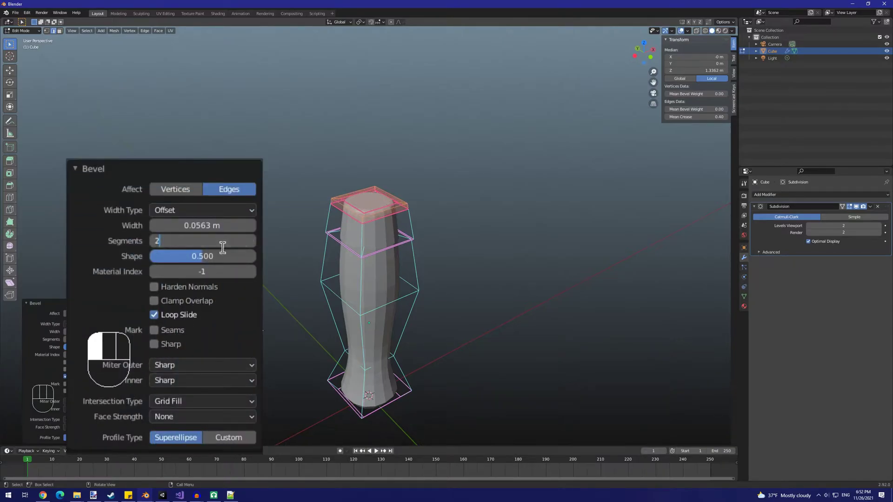
{"action": "left_click", "coordinate": [202, 252]}
{"action": "key", "text": "Tab"}
{"action": "middle_click_drag", "start_coordinate": [268, 325], "coordinate": [383, 281]}
Step: Select the whole linked cap mesh and move it up along Z, well clear of the bottle's neck
{"action": "key", "text": "Tab"}
{"action": "middle_click_drag", "start_coordinate": [382, 216], "coordinate": [471, 246]}
{"action": "scroll", "coordinate": [410, 236], "scroll_direction": "down", "scroll_amount": 5}
{"action": "key", "text": "Tab"}
{"action": "key", "text": "Tab"}
{"action": "key", "text": "semicolon"}
{"action": "key", "text": "k"}
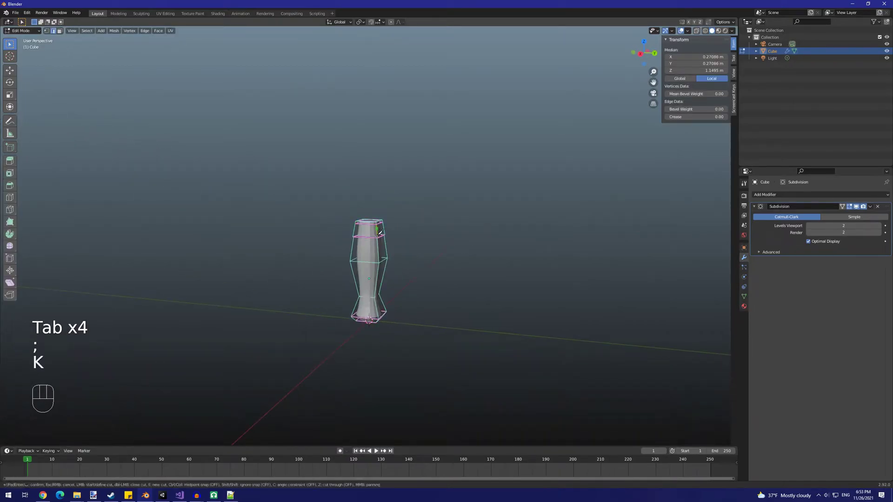
{"action": "key", "text": "l"}
{"action": "key", "text": "g"}
{"action": "key", "text": "z"}
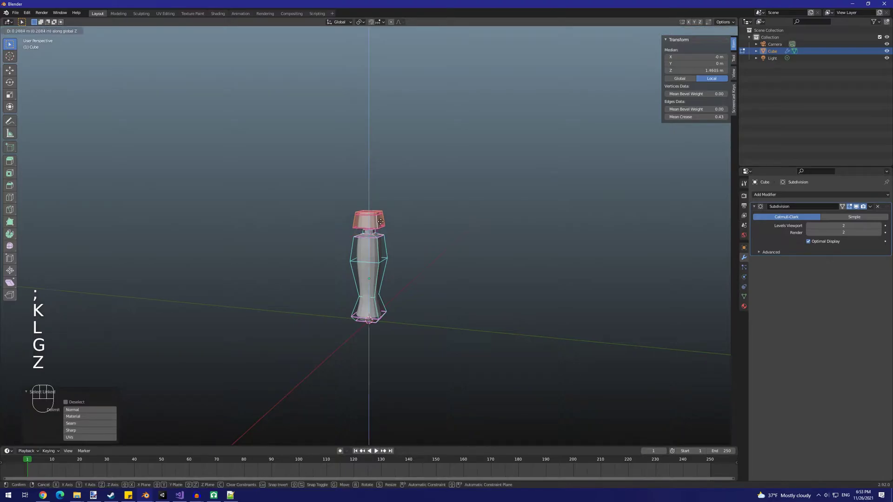
{"action": "left_click", "coordinate": [388, 195]}
{"action": "key", "text": "Tab"}
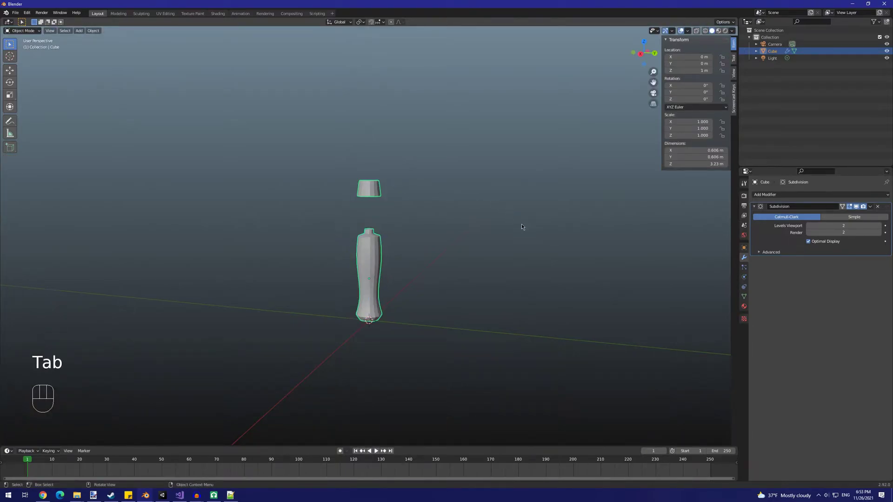
{"action": "middle_click_drag", "start_coordinate": [428, 258], "coordinate": [505, 252]}
Step: Add a Solidify modifier to the bottle and cap mesh with a thickness of 0.02 m
{"action": "key", "text": "Tab"}
{"action": "key", "text": "3"}
{"action": "scroll", "coordinate": [512, 260], "scroll_direction": "up", "scroll_amount": 4}
{"action": "middle_click_drag", "start_coordinate": [526, 283], "coordinate": [555, 326]}
{"action": "scroll", "coordinate": [555, 326], "scroll_direction": "down", "scroll_amount": 1}
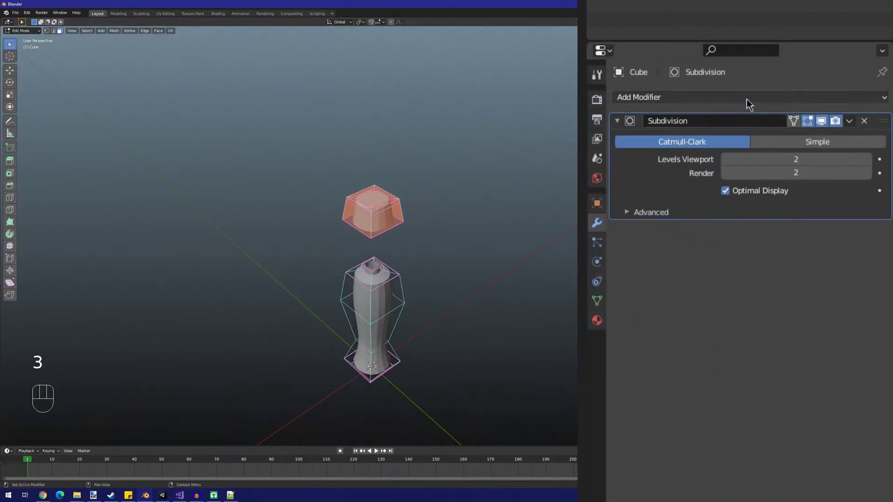
{"action": "left_click", "coordinate": [748, 98]}
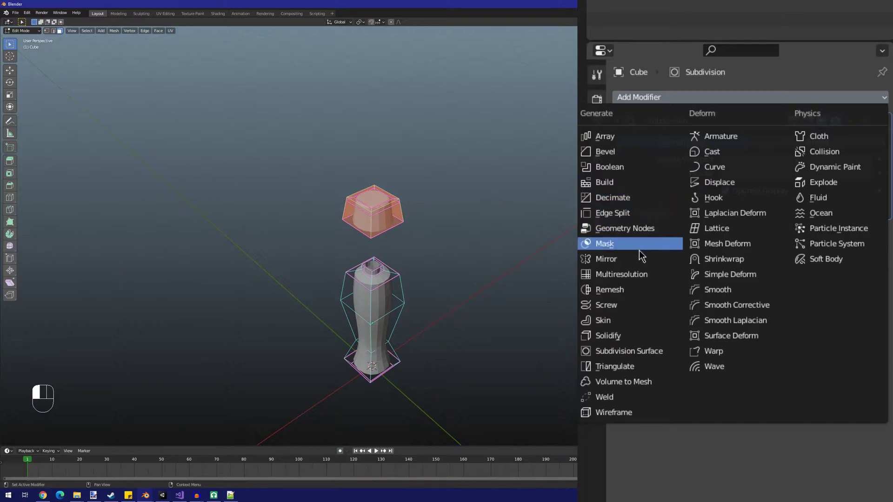
{"action": "left_click", "coordinate": [632, 342]}
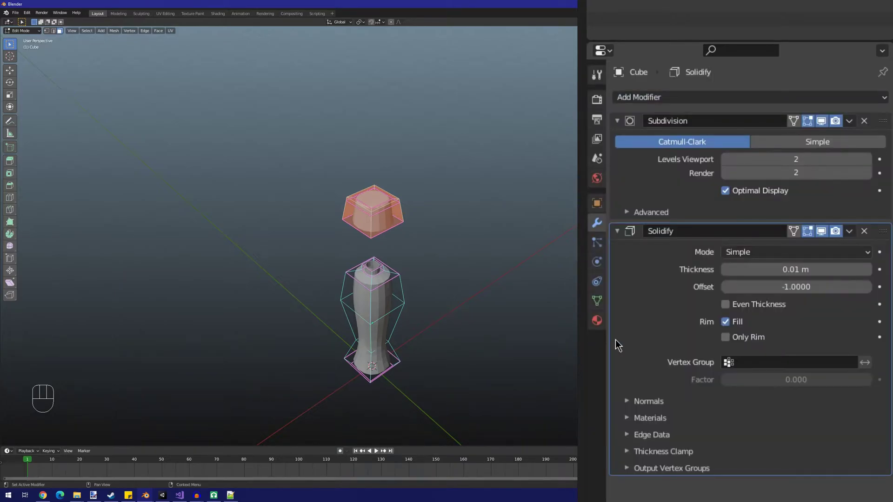
{"action": "left_click", "coordinate": [772, 276]}
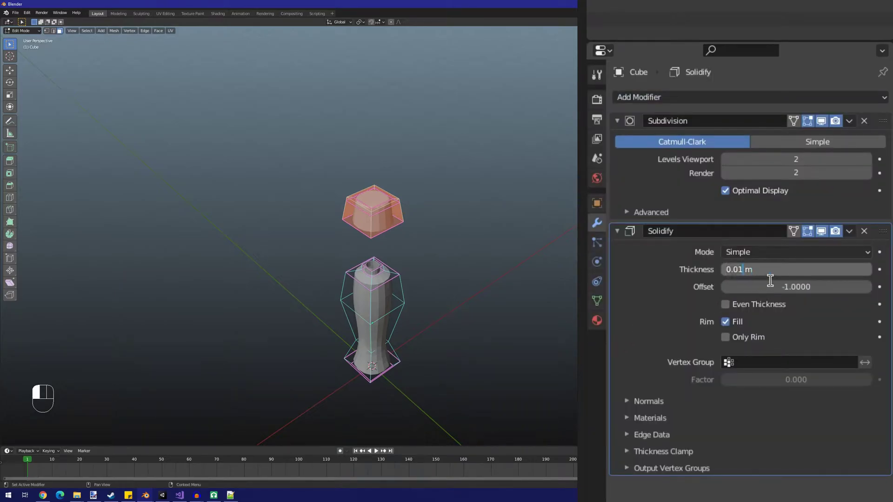
{"action": "key", "text": "Return"}
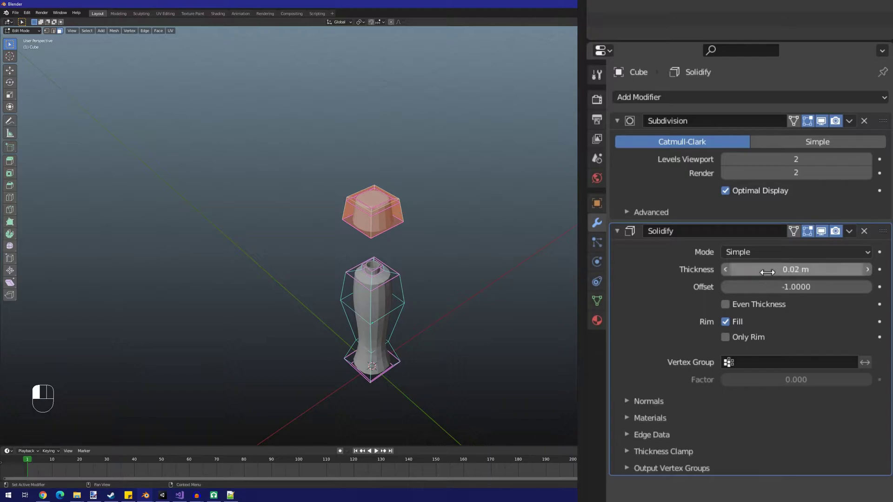
Step: Apply smooth shading to the bottle and cap object in Object Mode
{"action": "scroll", "coordinate": [498, 310], "scroll_direction": "up", "scroll_amount": 3}
{"action": "middle_click_drag", "start_coordinate": [378, 304], "coordinate": [340, 281]}
{"action": "key", "text": "Tab"}
{"action": "scroll", "coordinate": [336, 282], "scroll_direction": "down", "scroll_amount": 4}
{"action": "middle_click_drag", "start_coordinate": [266, 286], "coordinate": [170, 288]}
{"action": "middle_click_drag", "start_coordinate": [311, 295], "coordinate": [409, 283], "text": "shift"}
{"action": "scroll", "coordinate": [301, 278], "scroll_direction": "up", "scroll_amount": 6}
{"action": "scroll", "coordinate": [408, 282], "scroll_direction": "down", "scroll_amount": 3}
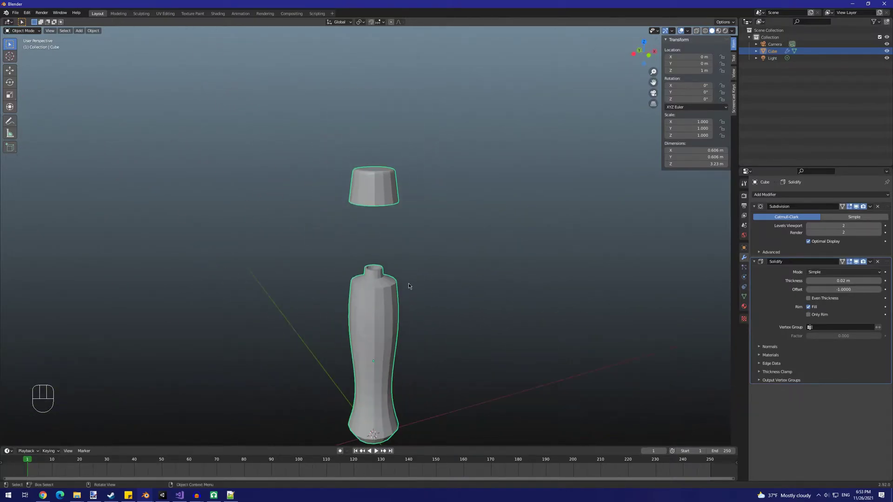
{"action": "left_click", "coordinate": [93, 31]}
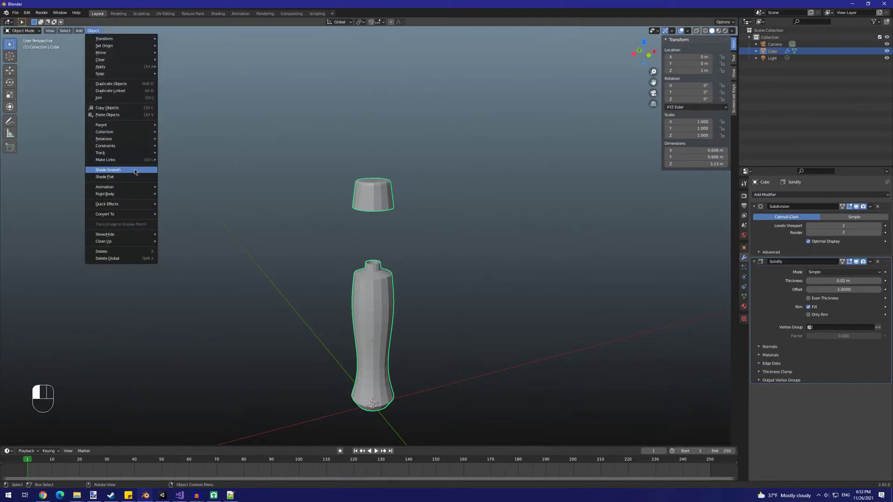
{"action": "left_click", "coordinate": [149, 171]}
{"action": "mouse_move", "coordinate": [155, 171]}
{"action": "middle_mouse_down"}
{"action": "mouse_move", "coordinate": [199, 150]}
{"action": "mouse_move", "coordinate": [233, 180]}
{"action": "mouse_move", "coordinate": [337, 152]}
{"action": "middle_mouse_up"}
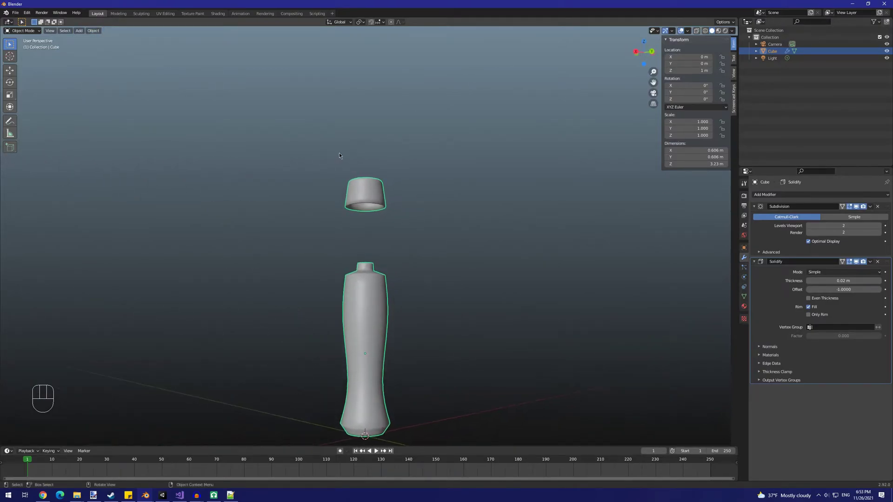
Step: Switch the viewport shading to Material Preview for the bottle and cap
{"action": "scroll", "coordinate": [401, 215], "scroll_direction": "up", "scroll_amount": 2}
{"action": "key", "text": "Tab"}
{"action": "key", "text": "Tab"}
{"action": "scroll", "coordinate": [399, 223], "scroll_direction": "down", "scroll_amount": 4}
{"action": "middle_click_drag", "start_coordinate": [382, 252], "coordinate": [386, 220]}
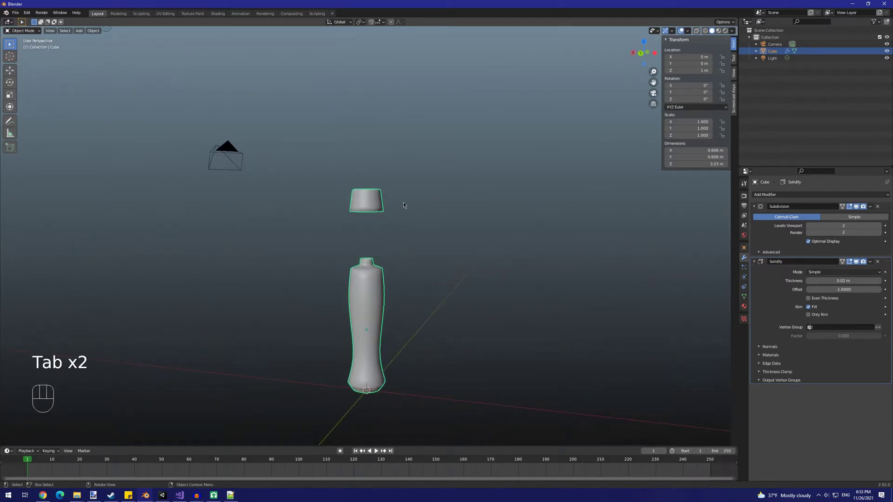
{"action": "left_click", "coordinate": [718, 33]}
{"action": "middle_click_drag", "start_coordinate": [413, 244], "coordinate": [381, 249]}
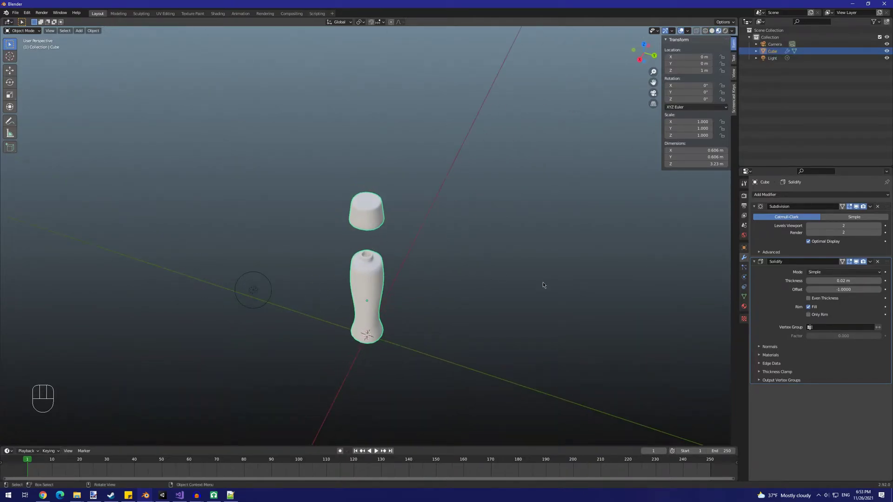
Step: Add a second material slot to the bottle object and rename its existing material to Bottle
{"action": "left_click", "coordinate": [744, 306]}
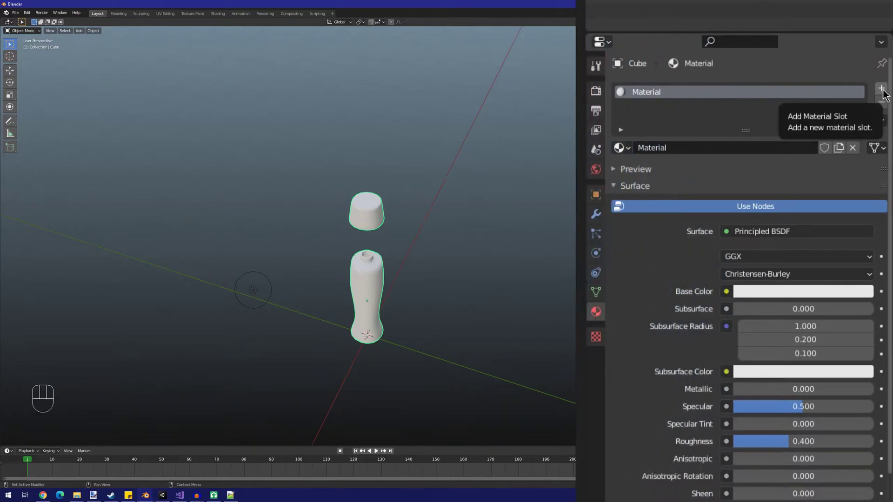
{"action": "left_click", "coordinate": [882, 89]}
{"action": "left_click", "coordinate": [666, 92]}
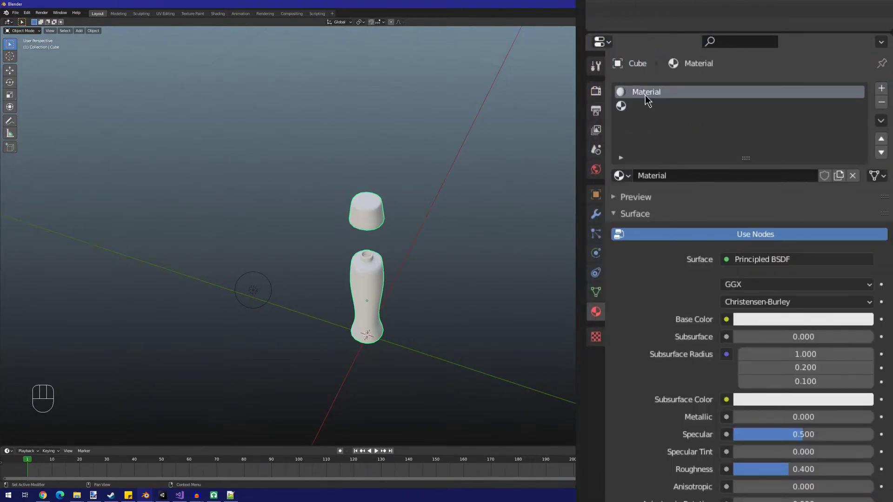
{"action": "type", "text": "Bottle"}
Step: Create a new material in the empty second slot and name it Cap
{"action": "left_click", "coordinate": [650, 106]}
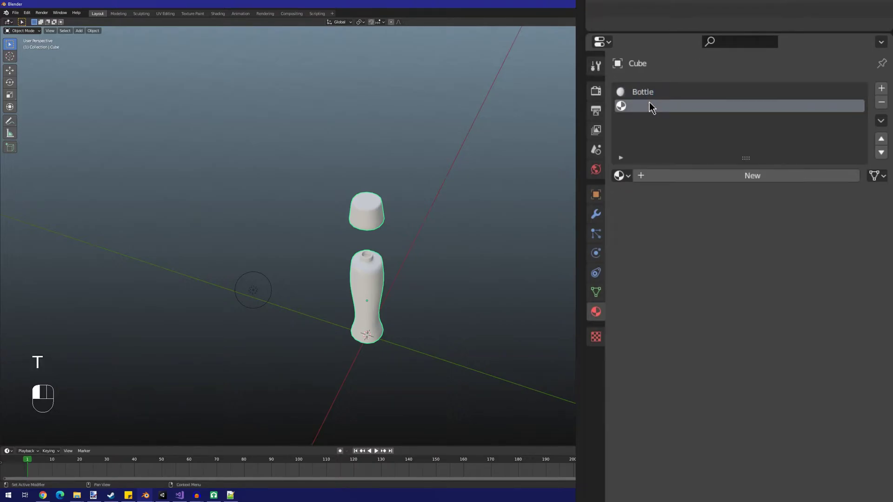
{"action": "left_click", "coordinate": [701, 176]}
{"action": "type", "text": "Cap"}
{"action": "key", "text": "Return"}
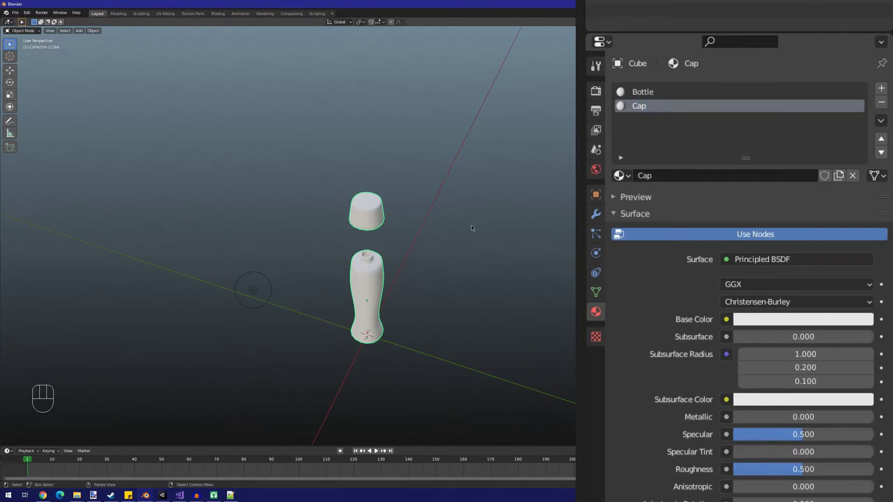
Step: Select the whole linked cap mesh in Edit Mode and assign the Cap material to it
{"action": "key", "text": "Tab"}
{"action": "key", "text": "2"}
{"action": "key", "text": "l"}
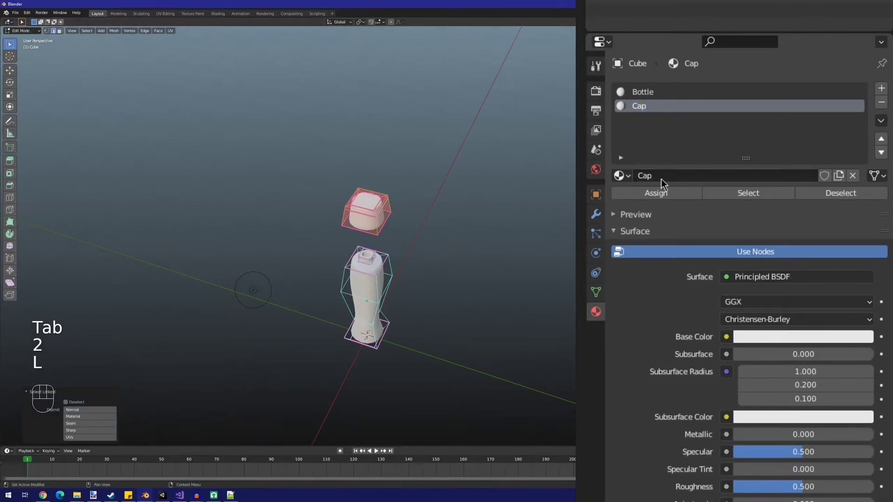
{"action": "left_click", "coordinate": [668, 193]}
{"action": "key", "text": "Tab"}
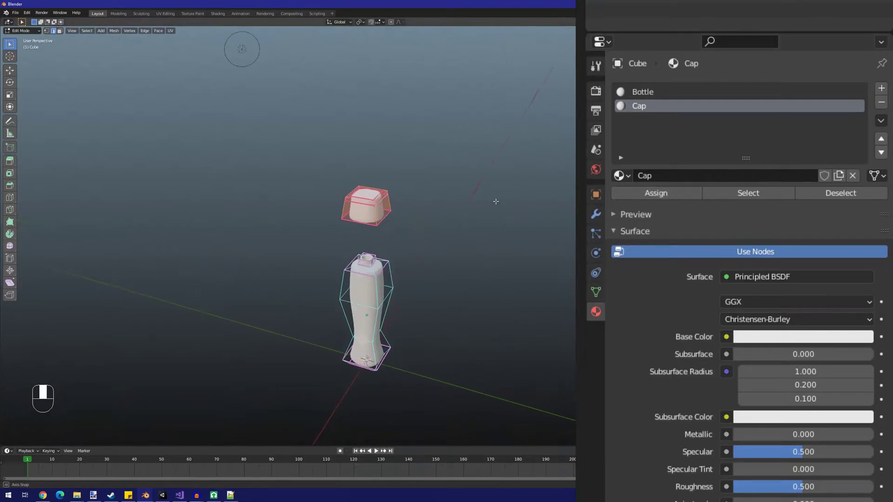
Step: Give the Cap material a blue base color (H 0.636, S 0.939, V 0.8), roughness about 0.243 and specular 1.0
{"action": "left_click", "coordinate": [789, 318]}
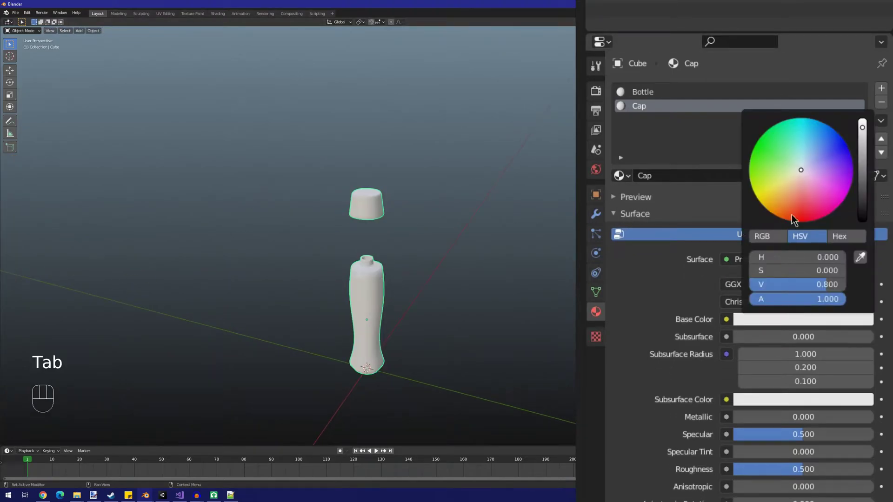
{"action": "left_click_drag", "start_coordinate": [810, 166], "coordinate": [825, 140]}
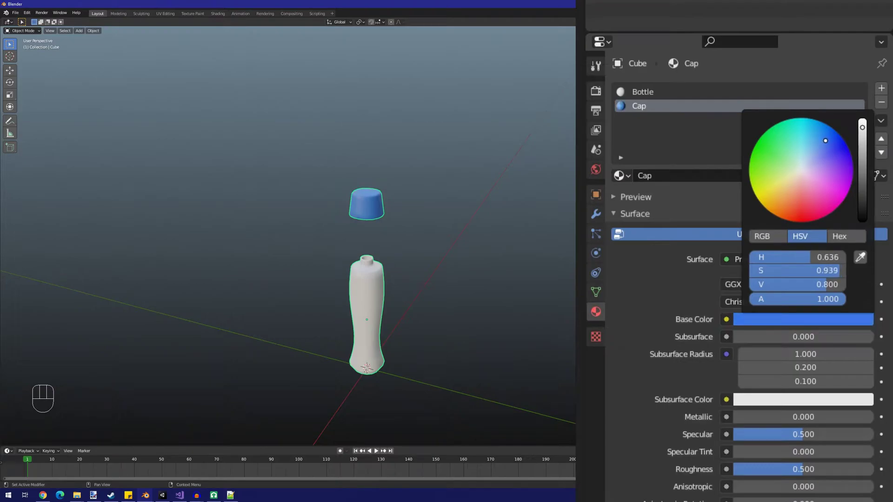
{"action": "left_click_drag", "start_coordinate": [770, 473], "coordinate": [734, 473]}
{"action": "left_click_drag", "start_coordinate": [776, 435], "coordinate": [878, 435]}
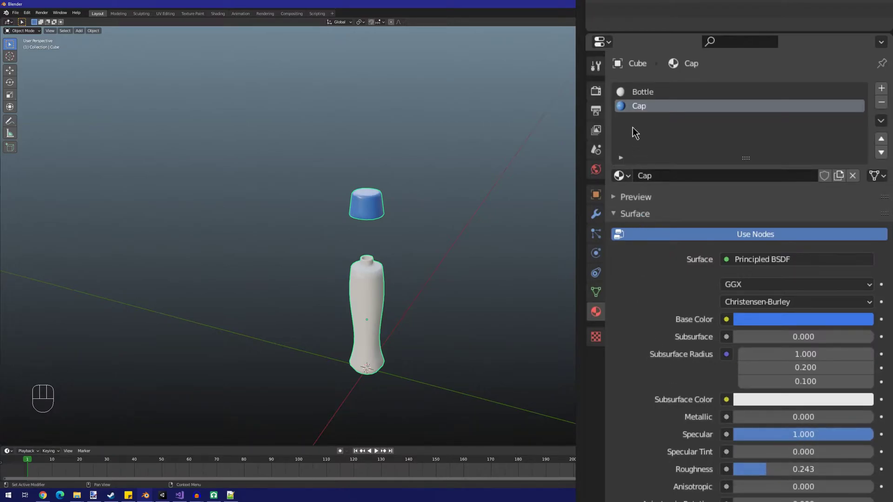
Step: Set the Bottle material's alpha to about 0.059, specular to 1.0 and roughness to 0
{"action": "left_click", "coordinate": [627, 91]}
{"action": "middle_click_drag", "start_coordinate": [433, 264], "coordinate": [451, 263]}
{"action": "scroll", "coordinate": [771, 370], "scroll_direction": "down", "scroll_amount": 10}
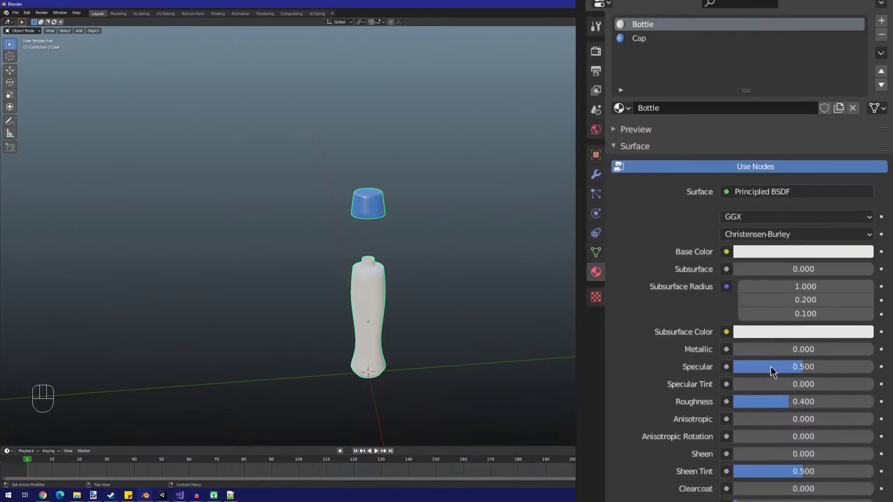
{"action": "scroll", "coordinate": [771, 335], "scroll_direction": "down", "scroll_amount": 2}
{"action": "left_click_drag", "start_coordinate": [793, 372], "coordinate": [665, 372]}
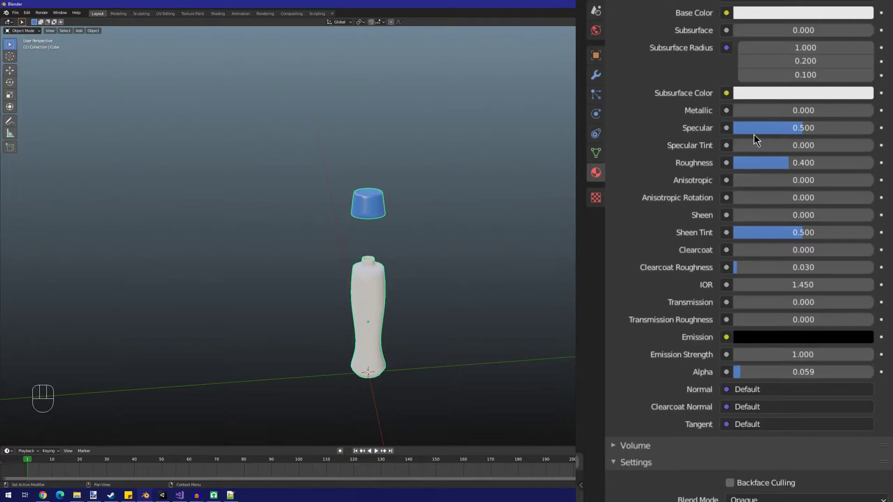
{"action": "left_click_drag", "start_coordinate": [757, 129], "coordinate": [867, 130]}
{"action": "left_click_drag", "start_coordinate": [801, 164], "coordinate": [736, 167]}
Step: Set the Bottle material's blend mode to Alpha Blend and shadow mode to None, and enable Backface Culling
{"action": "scroll", "coordinate": [642, 159], "scroll_direction": "down", "scroll_amount": 5}
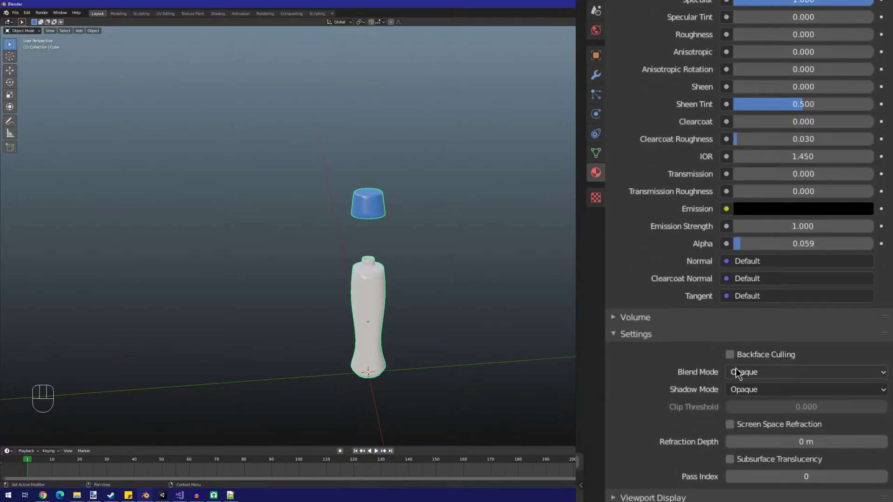
{"action": "left_click", "coordinate": [769, 372]}
{"action": "left_click", "coordinate": [774, 430]}
{"action": "left_click", "coordinate": [761, 395]}
{"action": "left_click", "coordinate": [740, 406]}
{"action": "scroll", "coordinate": [705, 414], "scroll_direction": "down", "scroll_amount": 1}
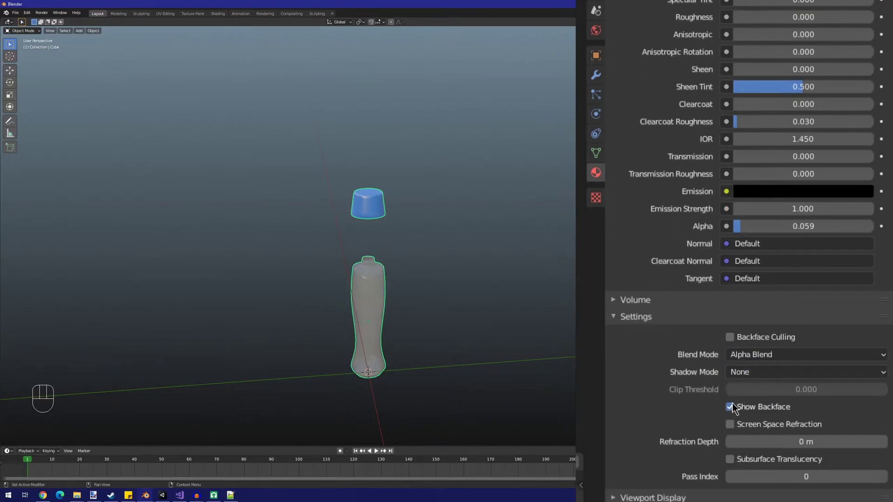
{"action": "left_click", "coordinate": [730, 338]}
Step: Deselect the object and examine the transparent bottle and blue cap from several angles and distances
{"action": "middle_click_drag", "start_coordinate": [406, 367], "coordinate": [409, 345]}
{"action": "scroll", "coordinate": [409, 345], "scroll_direction": "up", "scroll_amount": 3}
{"action": "middle_click_drag", "start_coordinate": [409, 313], "coordinate": [621, 370]}
{"action": "scroll", "coordinate": [511, 360], "scroll_direction": "down", "scroll_amount": 3}
{"action": "left_click", "coordinate": [439, 325]}
{"action": "scroll", "coordinate": [531, 341], "scroll_direction": "down", "scroll_amount": 5}
{"action": "scroll", "coordinate": [621, 370], "scroll_direction": "up", "scroll_amount": 4}
{"action": "scroll", "coordinate": [619, 370], "scroll_direction": "up", "scroll_amount": 2}
{"action": "scroll", "coordinate": [600, 335], "scroll_direction": "down", "scroll_amount": 4}
{"action": "middle_click_drag", "start_coordinate": [583, 303], "coordinate": [376, 272]}
{"action": "scroll", "coordinate": [374, 272], "scroll_direction": "up", "scroll_amount": 5}
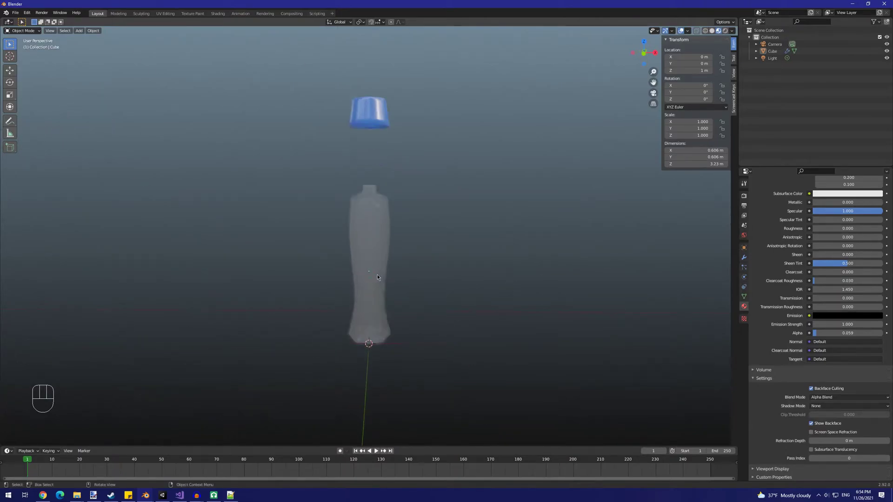
{"action": "scroll", "coordinate": [511, 135], "scroll_direction": "down", "scroll_amount": 2}
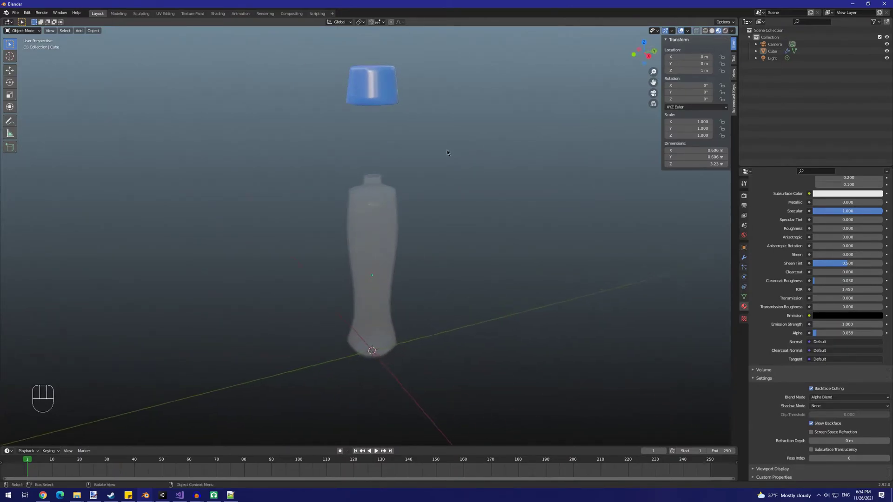
{"action": "middle_click_drag", "start_coordinate": [448, 149], "coordinate": [384, 251]}
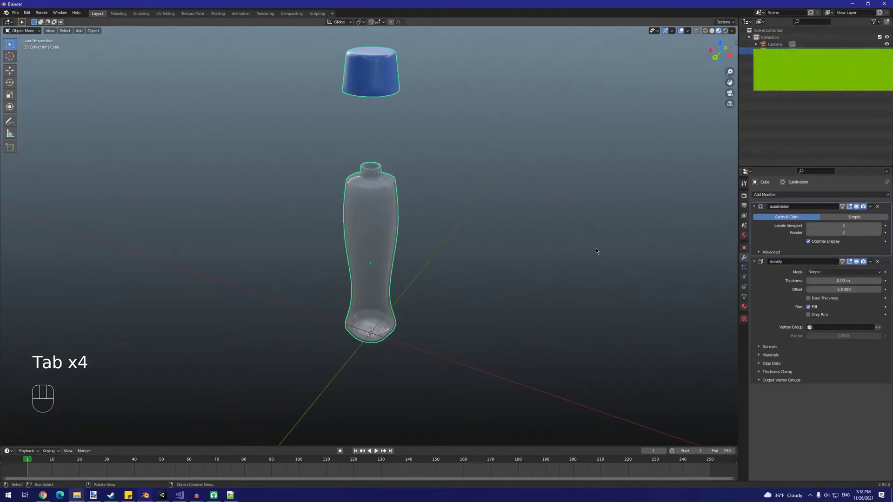
Step: Show the Subdivision result on the edit cage and select the bottle's face loops from base to shoulder, including the bottom
{"action": "key", "text": "Tab"}
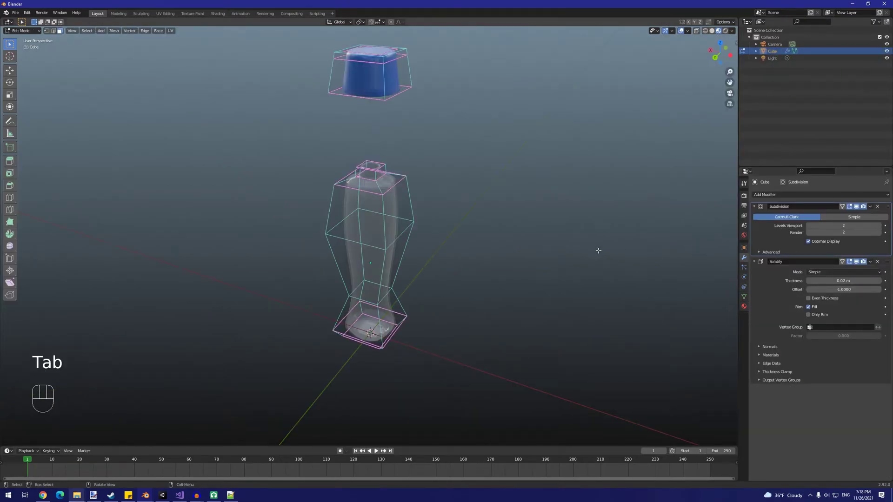
{"action": "left_click", "coordinate": [843, 206]}
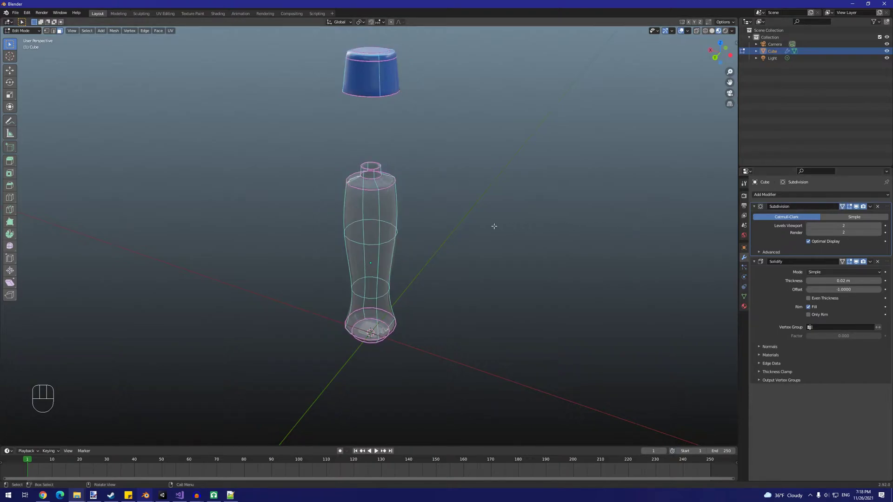
{"action": "middle_click_drag", "start_coordinate": [378, 227], "coordinate": [379, 233]}
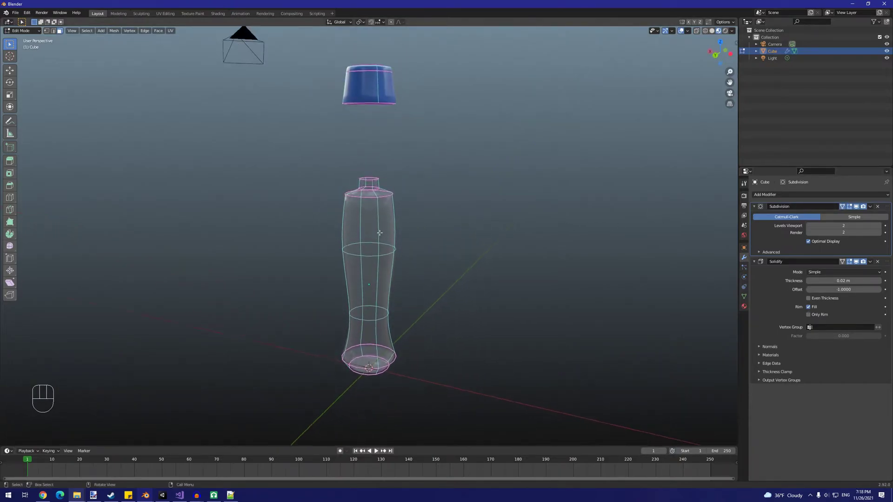
{"action": "left_click", "coordinate": [381, 234], "text": "alt"}
{"action": "left_click", "coordinate": [376, 271], "text": "alt+shift"}
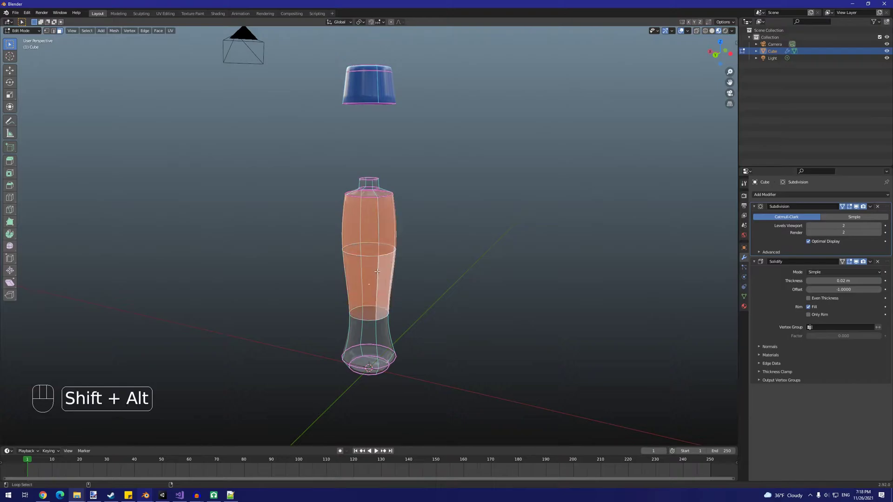
{"action": "left_click", "coordinate": [379, 346], "text": "alt+shift"}
{"action": "middle_click_drag", "start_coordinate": [380, 346], "coordinate": [381, 319]}
{"action": "middle_click_drag", "start_coordinate": [433, 200], "coordinate": [521, 242]}
Step: Duplicate the selected faces in place and scale the copy by 0.975 overall and by 0.953 in X and Y only
{"action": "key", "text": "shift+d"}
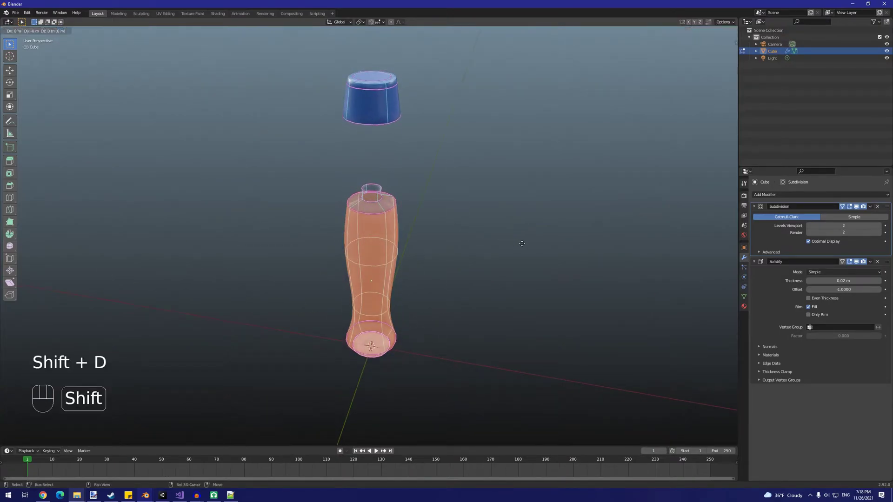
{"action": "right_click", "coordinate": [526, 243]}
{"action": "scroll", "coordinate": [526, 243], "scroll_direction": "up", "scroll_amount": 2}
{"action": "key", "text": "s"}
{"action": "left_click", "coordinate": [670, 252]}
{"action": "key", "text": "s"}
{"action": "key", "text": "shift+z"}
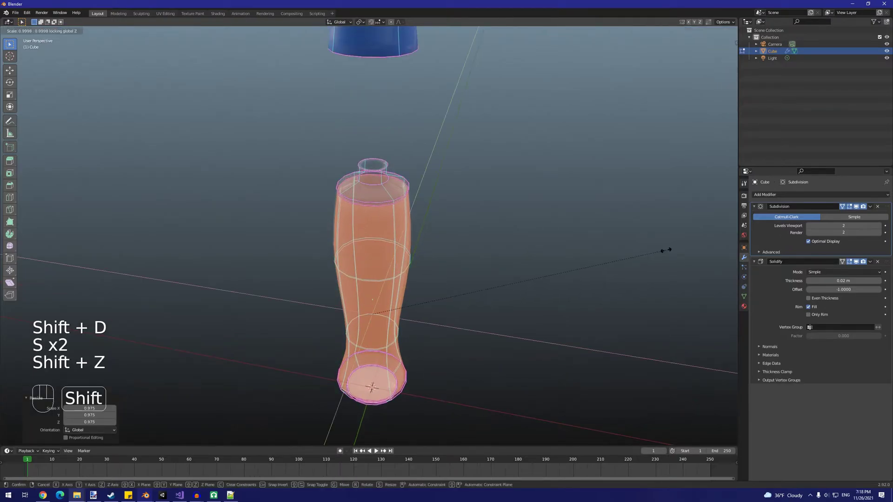
{"action": "left_click", "coordinate": [653, 252]}
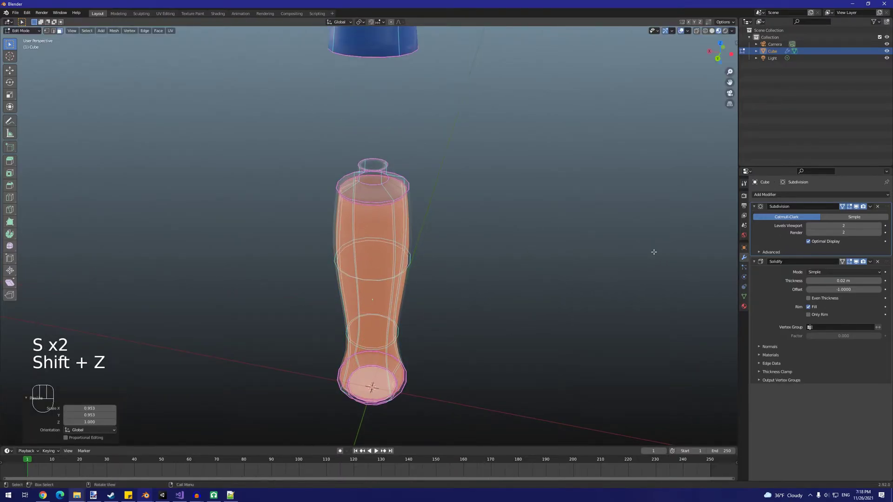
Step: Separate the scaled copy into its own object and select it in Object Mode
{"action": "key", "text": "p"}
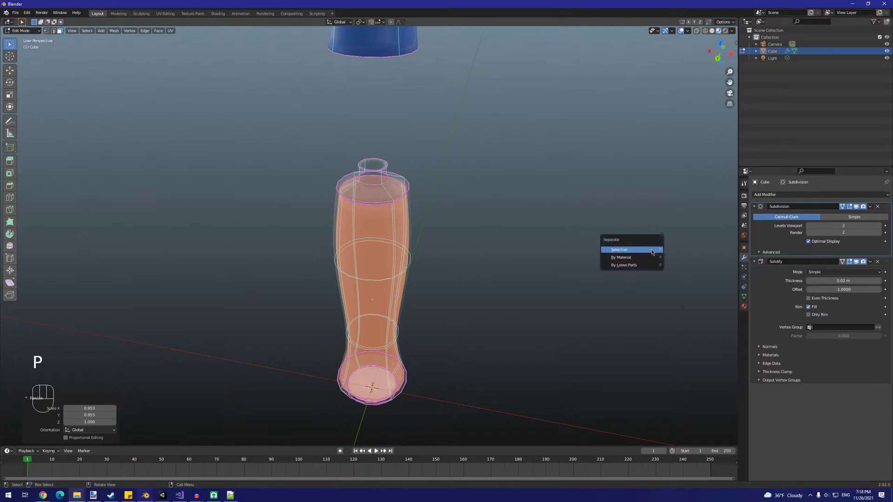
{"action": "left_click", "coordinate": [651, 249]}
{"action": "key", "text": "Tab"}
{"action": "left_click", "coordinate": [367, 245]}
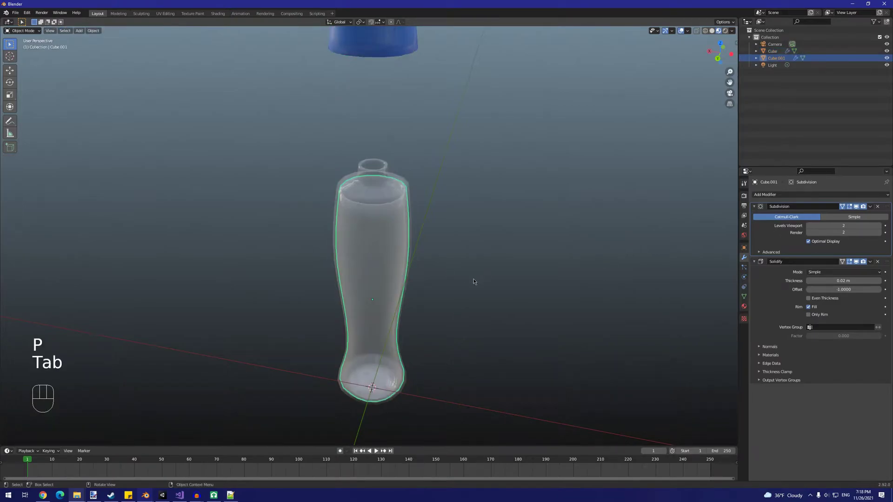
{"action": "key", "text": "g"}
{"action": "right_click", "coordinate": [465, 241]}
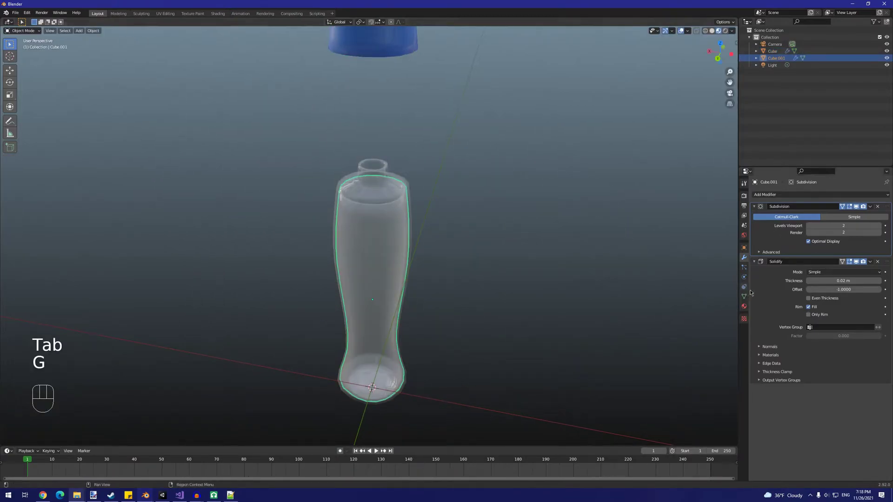
Step: Remove the Solidify modifier from the separated inner body
{"action": "left_click", "coordinate": [877, 264]}
{"action": "scroll", "coordinate": [583, 297], "scroll_direction": "down", "scroll_amount": 3}
{"action": "key", "text": "g"}
{"action": "key", "text": "shift+z"}
{"action": "right_click", "coordinate": [633, 302]}
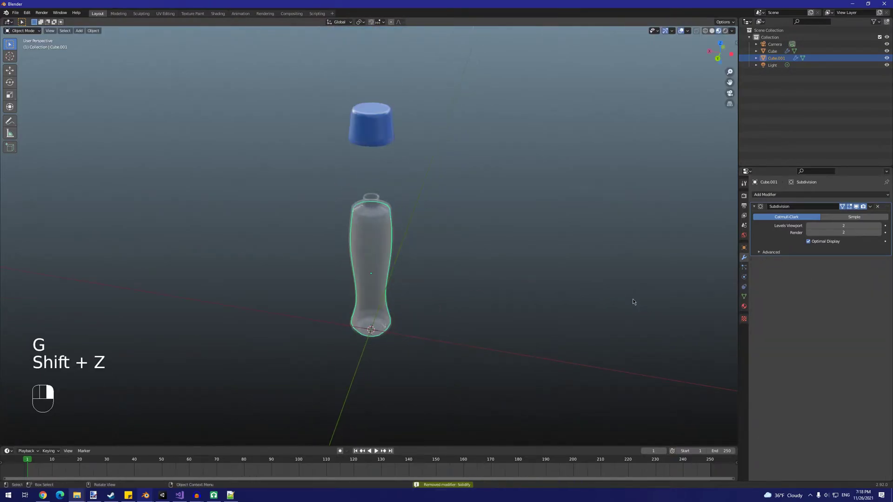
Step: Isolate the inner body in local view and fill its open top edge loop with a face
{"action": "key", "text": "KP_Divide"}
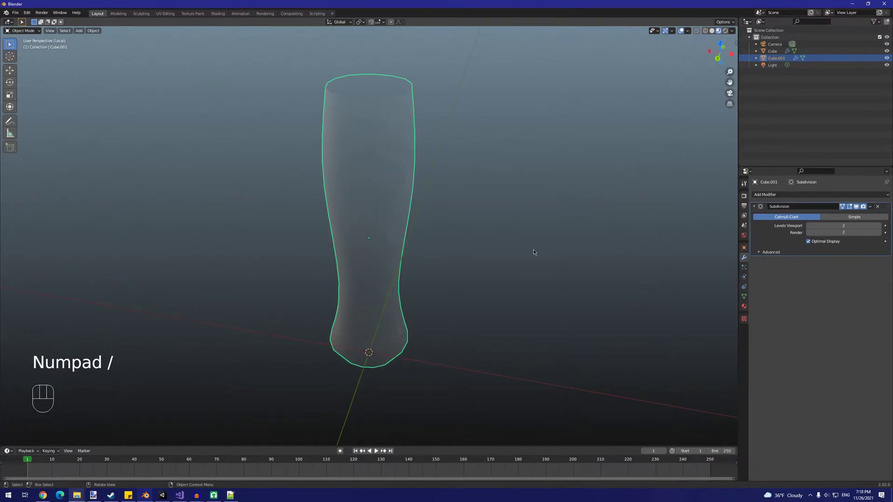
{"action": "middle_click_drag", "start_coordinate": [533, 253], "coordinate": [634, 246]}
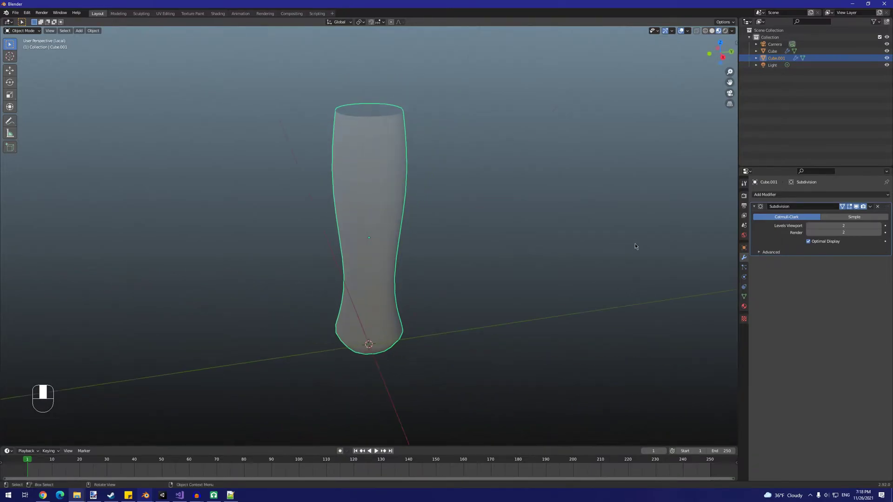
{"action": "middle_click_drag", "start_coordinate": [387, 260], "coordinate": [515, 269]}
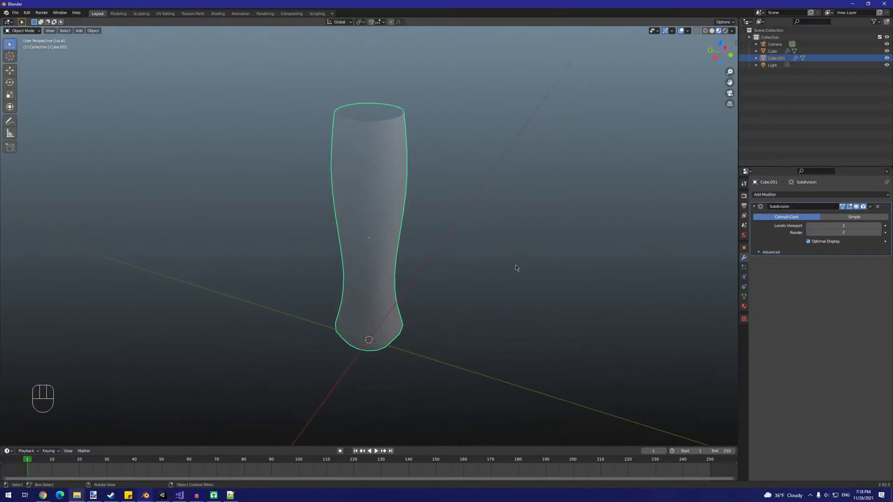
{"action": "key", "text": "Tab"}
{"action": "key", "text": "2"}
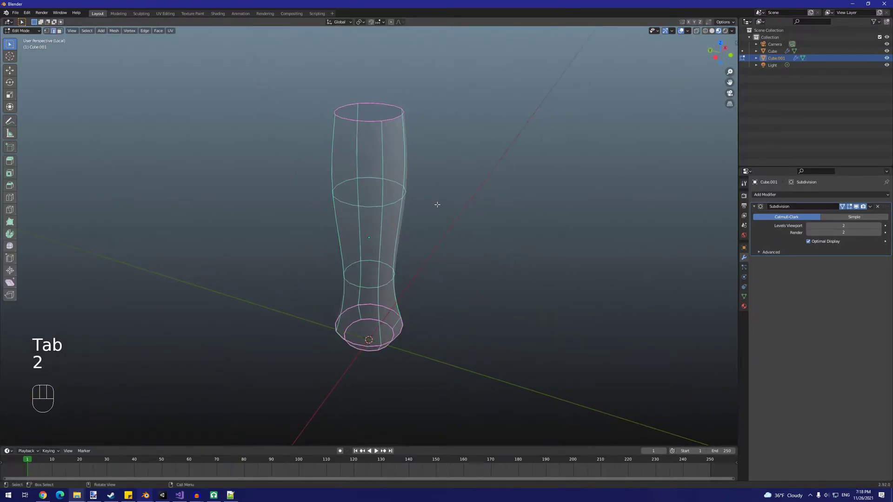
{"action": "middle_click_drag", "start_coordinate": [441, 166], "coordinate": [366, 210], "text": "shift"}
{"action": "key", "text": "f"}
{"action": "key", "text": "Tab"}
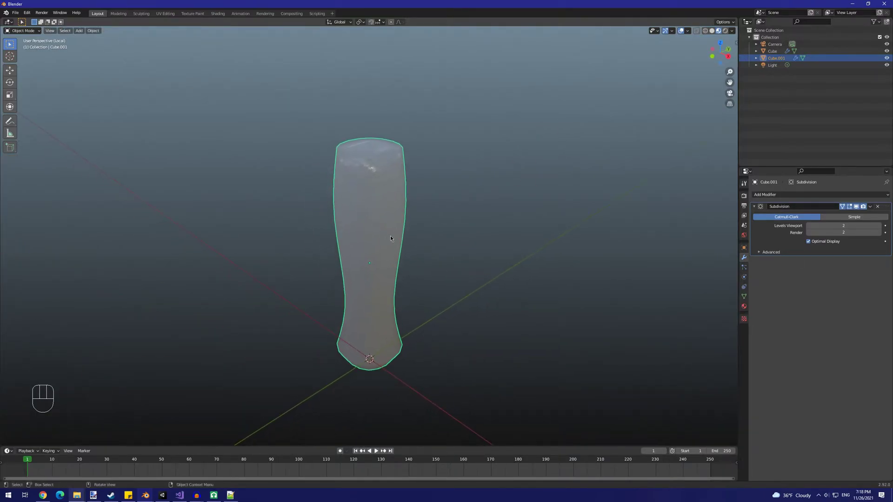
Step: Replace the inner body's Bottle and Cap material slots with a new material named SodaLiquid
{"action": "left_click", "coordinate": [744, 307]}
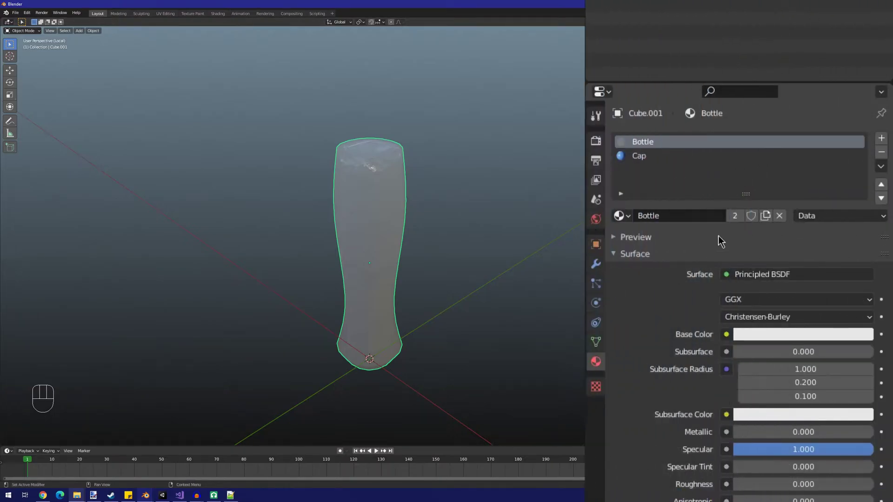
{"action": "left_click", "coordinate": [881, 153]}
{"action": "left_click", "coordinate": [881, 152]}
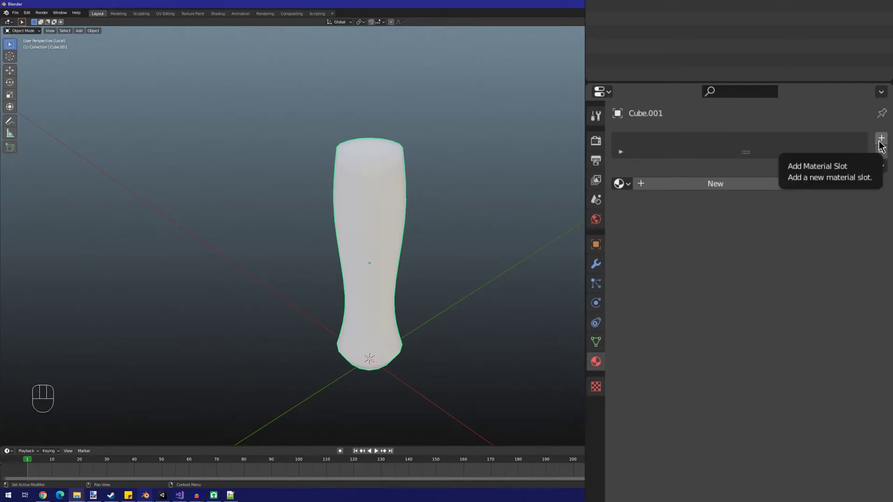
{"action": "left_click", "coordinate": [881, 139]}
{"action": "left_click", "coordinate": [743, 186]}
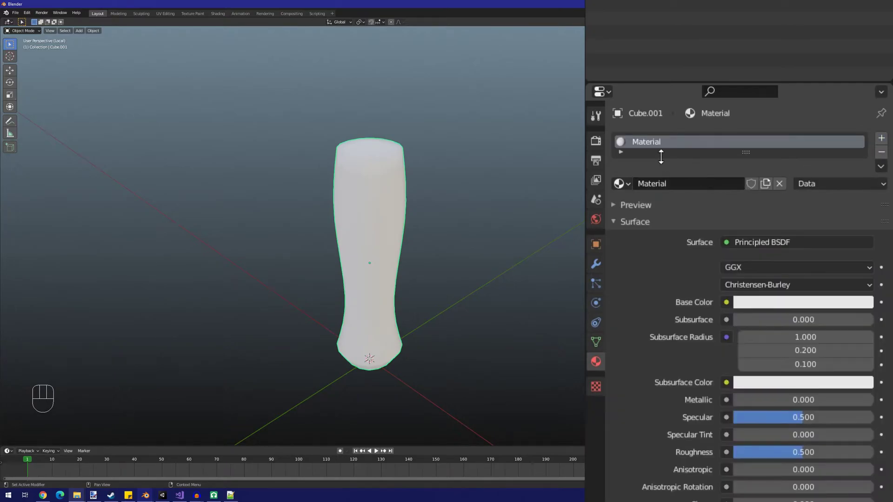
{"action": "double_click", "coordinate": [658, 146]}
{"action": "type", "text": "SodaLiquid"}
{"action": "key", "text": "Return"}
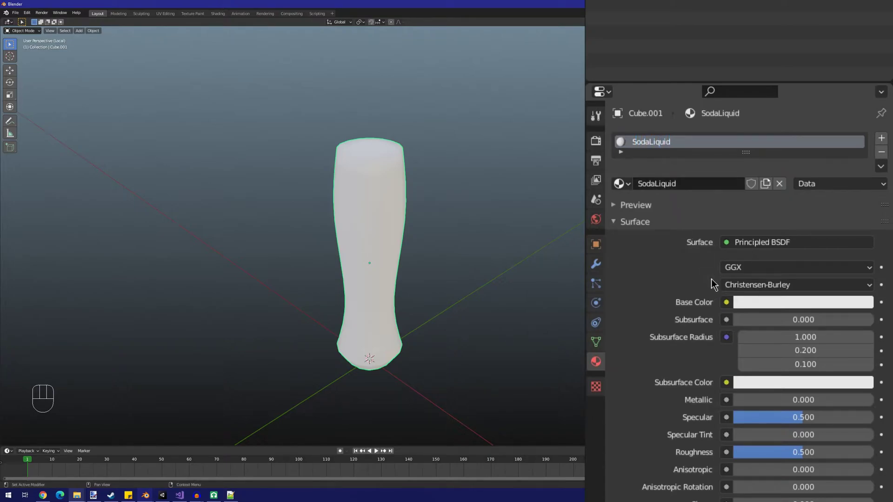
Step: Give the SodaLiquid material a light blue base color (H 0.556, S 0.650, V 0.800) and set its Transmission to 1.000
{"action": "left_click", "coordinate": [749, 307]}
{"action": "left_click_drag", "start_coordinate": [802, 148], "coordinate": [806, 135]}
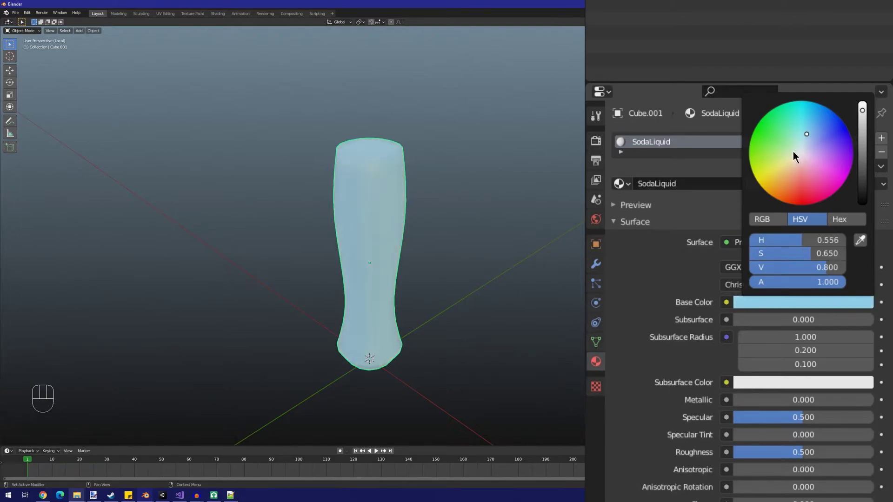
{"action": "scroll", "coordinate": [786, 372], "scroll_direction": "down", "scroll_amount": 10}
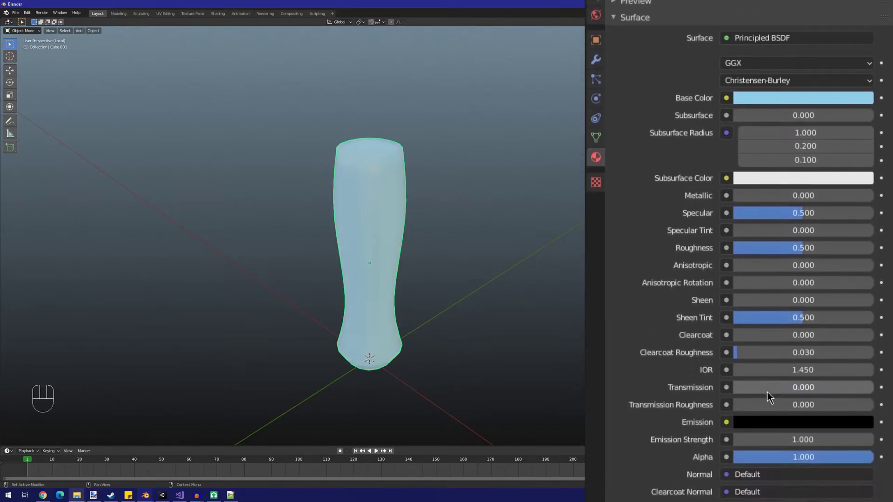
{"action": "left_click", "coordinate": [740, 393]}
{"action": "left_click_drag", "start_coordinate": [740, 387], "coordinate": [874, 387]}
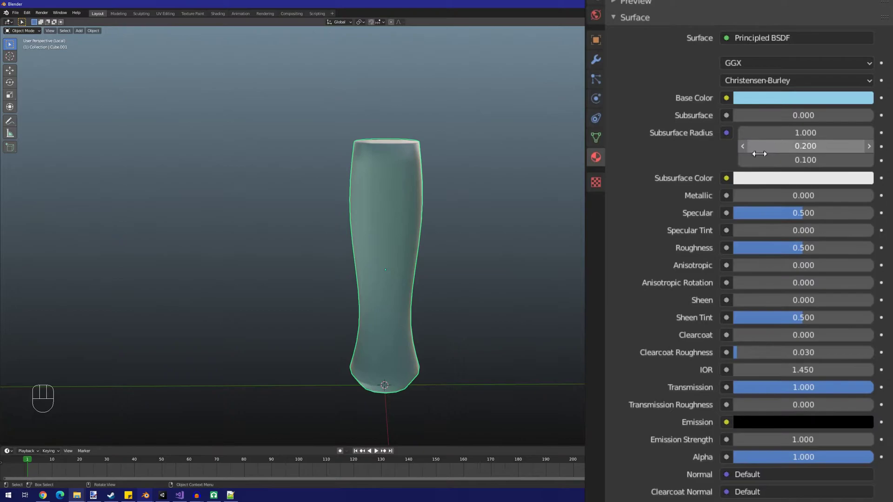
Step: Set the SodaLiquid Roughness to 0.000 and frame the inner body to check its look from several angles
{"action": "middle_click_drag", "start_coordinate": [525, 177], "coordinate": [575, 194]}
{"action": "scroll", "coordinate": [692, 261], "scroll_direction": "down", "scroll_amount": 3}
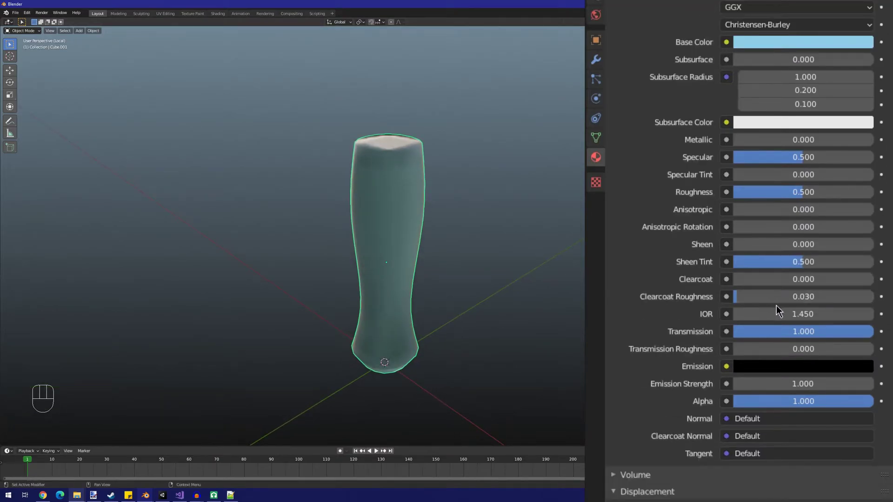
{"action": "left_click_drag", "start_coordinate": [819, 195], "coordinate": [734, 195]}
{"action": "middle_click_drag", "start_coordinate": [517, 320], "coordinate": [619, 299]}
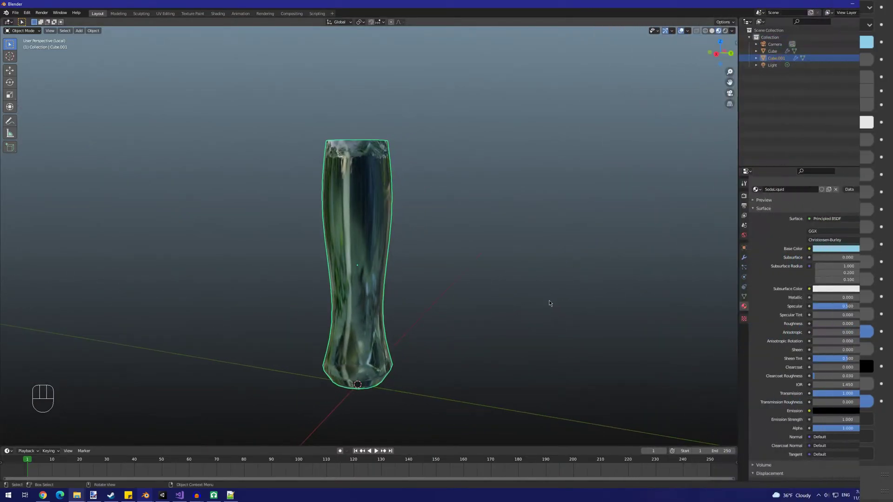
{"action": "key", "text": "KP_Decimal"}
{"action": "middle_click_drag", "start_coordinate": [549, 303], "coordinate": [675, 292]}
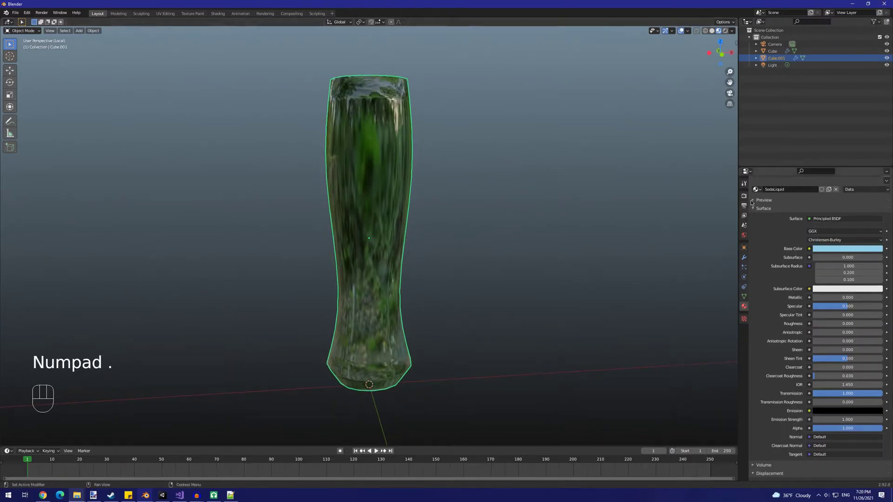
Step: Use an Environment Texture as the World background color and assign the adams_place_bridge_4k.exr image to it
{"action": "left_click", "coordinate": [744, 236]}
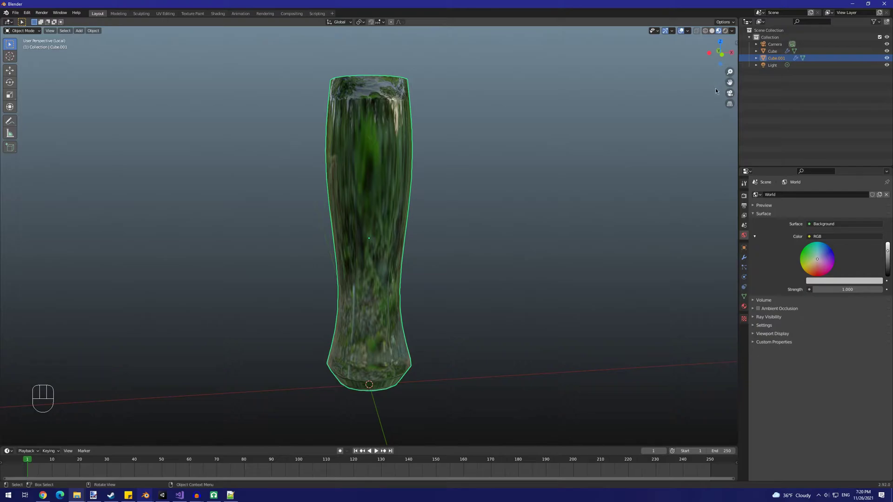
{"action": "left_click", "coordinate": [824, 224]}
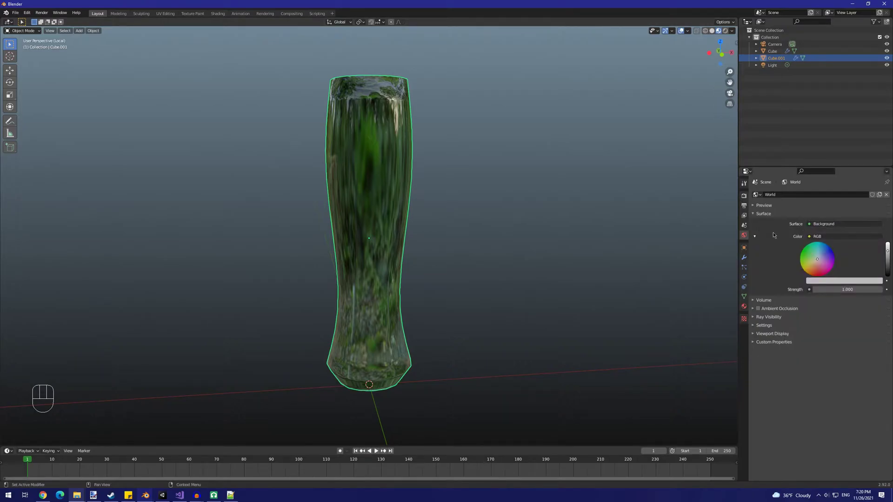
{"action": "left_click", "coordinate": [828, 238]}
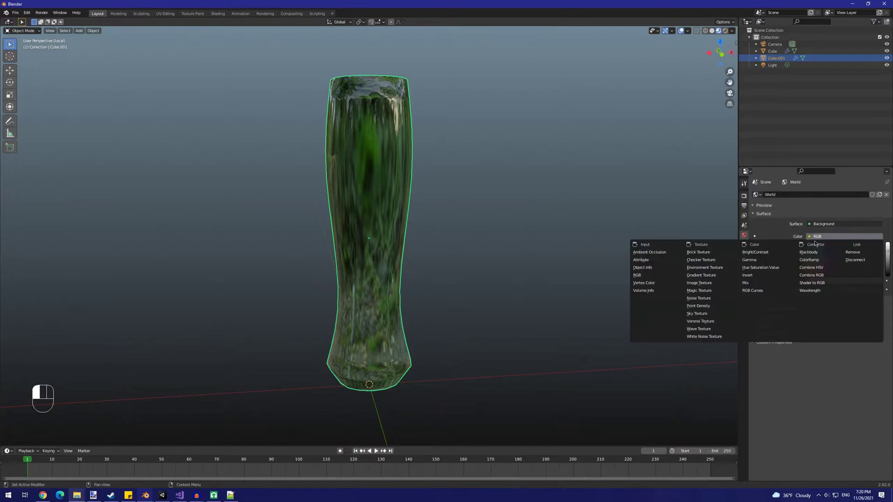
{"action": "left_click", "coordinate": [712, 269]}
{"action": "left_click", "coordinate": [758, 245]}
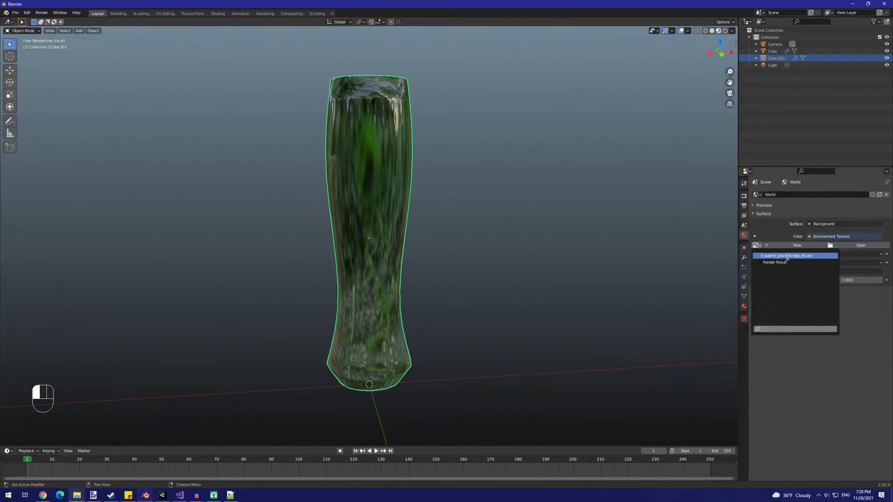
{"action": "left_click", "coordinate": [803, 256]}
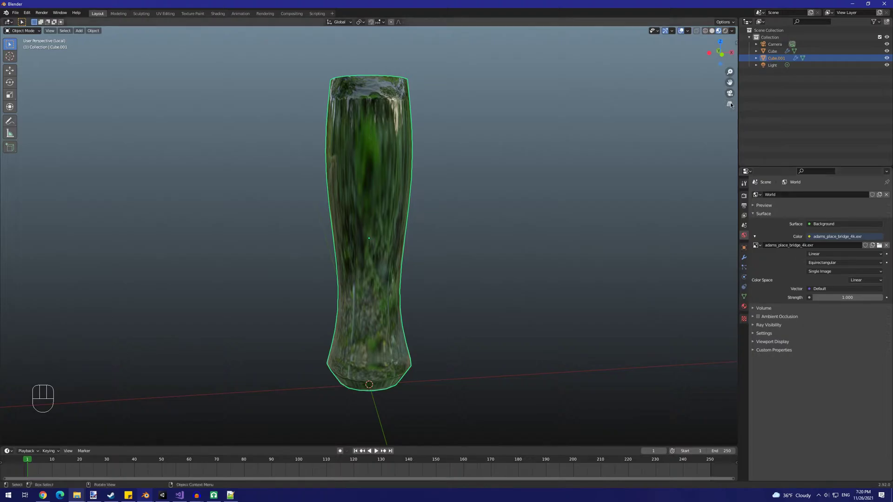
Step: Enable Scene World lighting for the viewport's material preview
{"action": "left_click", "coordinate": [732, 31]}
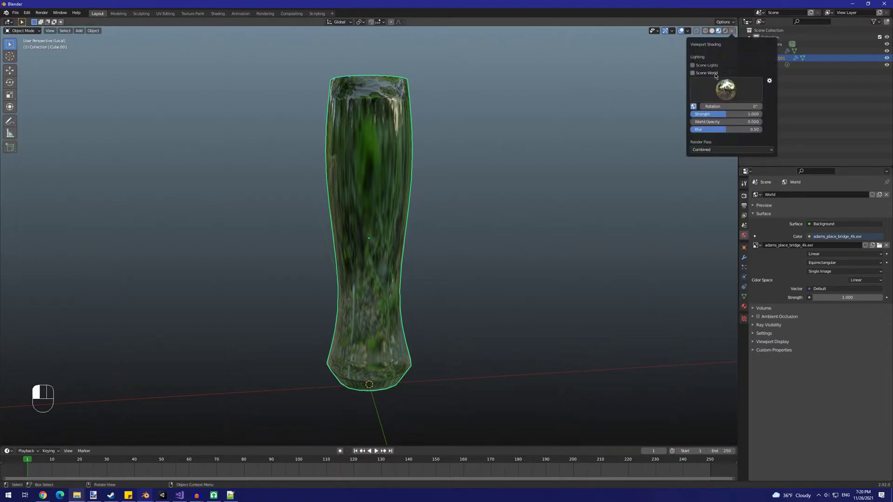
{"action": "left_click", "coordinate": [693, 73]}
{"action": "mouse_move", "coordinate": [488, 139]}
{"action": "middle_mouse_down"}
{"action": "mouse_move", "coordinate": [285, 150]}
{"action": "mouse_move", "coordinate": [458, 162]}
{"action": "mouse_move", "coordinate": [700, 49]}
{"action": "middle_mouse_up"}
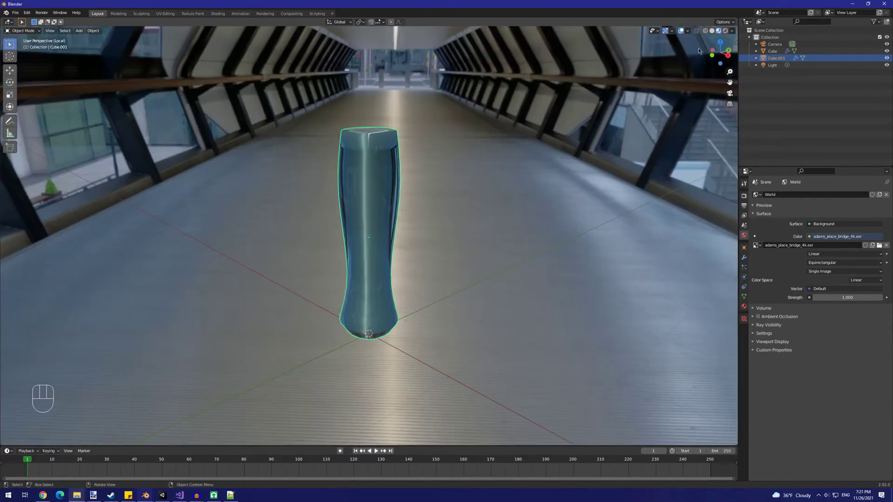
Step: Leave local view and change the SodaLiquid base color to a saturated blue with hue 0.631 and value 0.800
{"action": "key", "text": "KP_Divide"}
{"action": "middle_click_drag", "start_coordinate": [557, 161], "coordinate": [541, 182]}
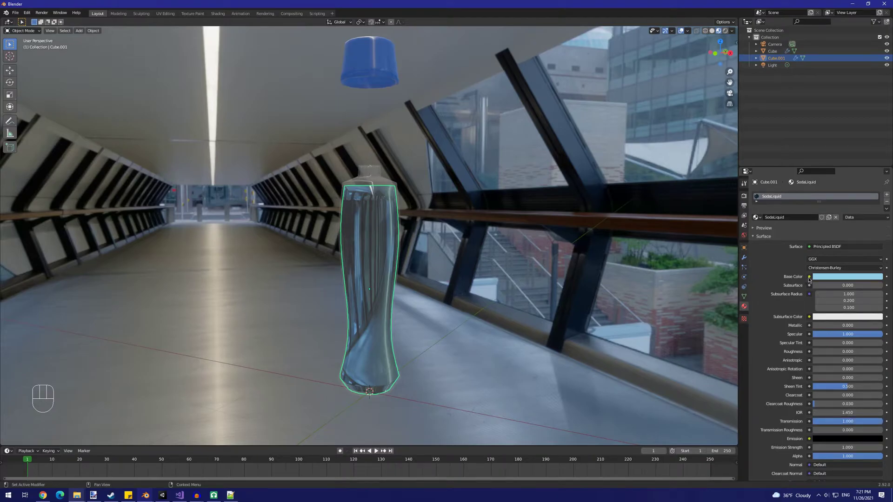
{"action": "left_click", "coordinate": [826, 279]}
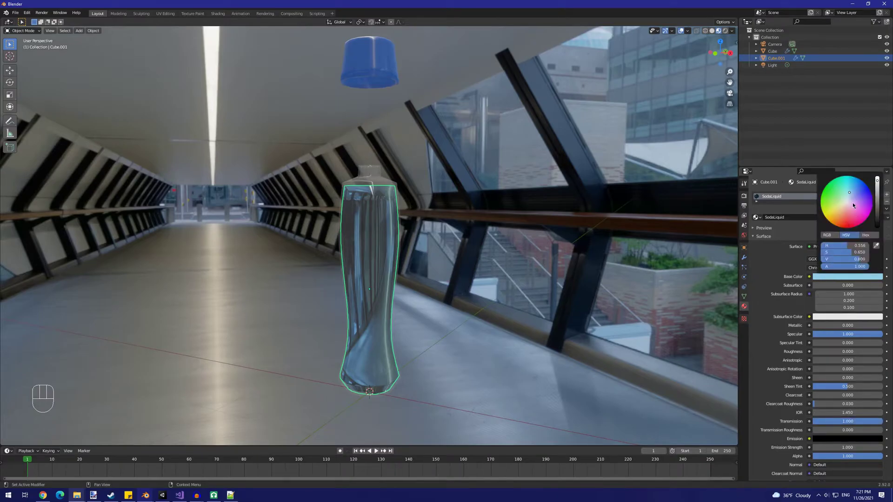
{"action": "left_click_drag", "start_coordinate": [849, 192], "coordinate": [857, 191]}
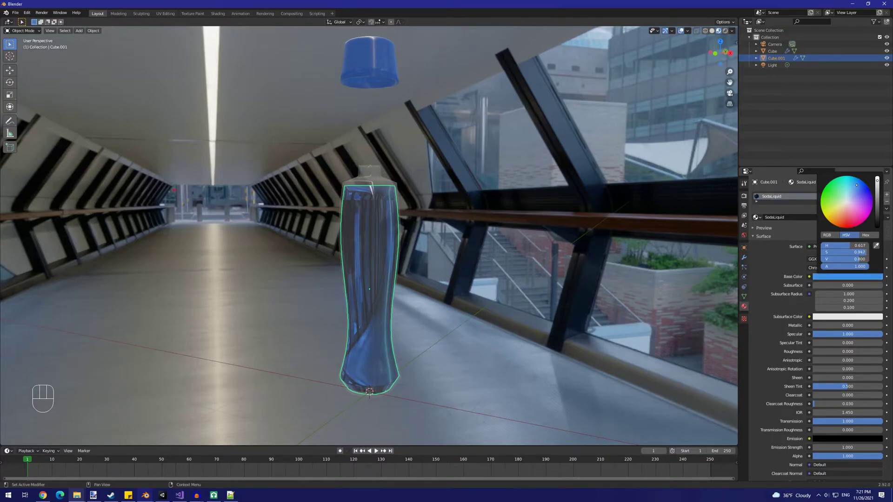
{"action": "left_click_drag", "start_coordinate": [857, 182], "coordinate": [858, 180]}
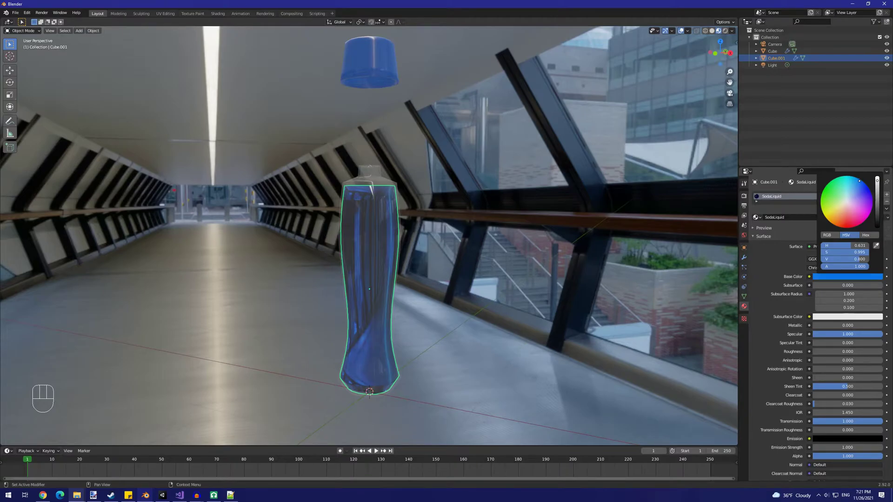
{"action": "middle_click_drag", "start_coordinate": [512, 186], "coordinate": [453, 278]}
{"action": "scroll", "coordinate": [453, 281], "scroll_direction": "up", "scroll_amount": 1}
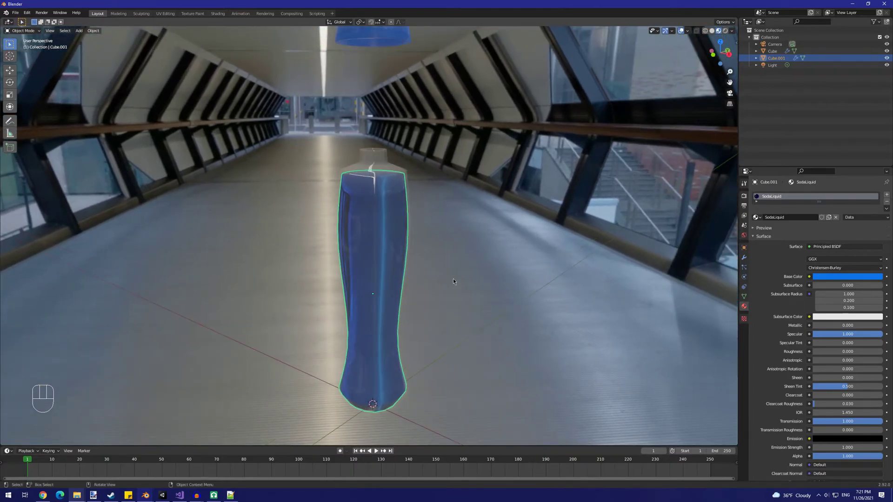
Step: Add a plane mesh at the bottle's base and move it up about 1.6 m along Z
{"action": "key", "text": "shift+a"}
{"action": "mouse_move", "coordinate": [477, 242]}
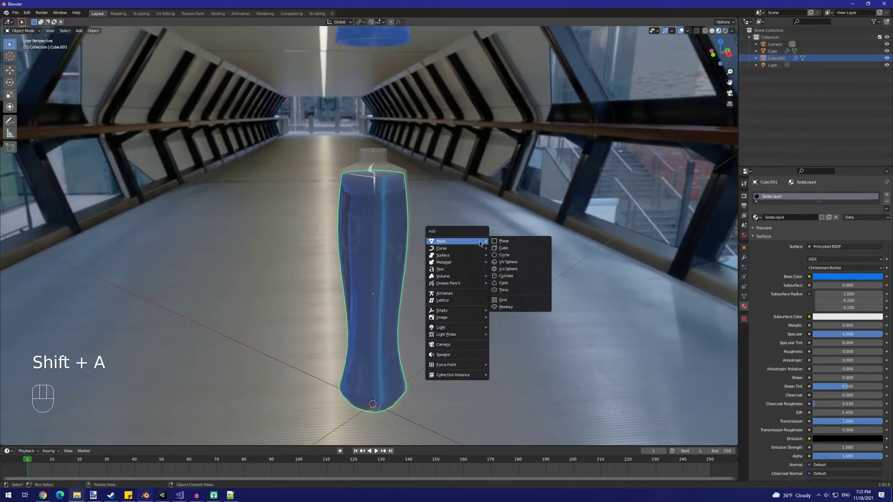
{"action": "left_click", "coordinate": [503, 240]}
{"action": "scroll", "coordinate": [523, 262], "scroll_direction": "down", "scroll_amount": 4}
{"action": "key", "text": "g"}
{"action": "key", "text": "z"}
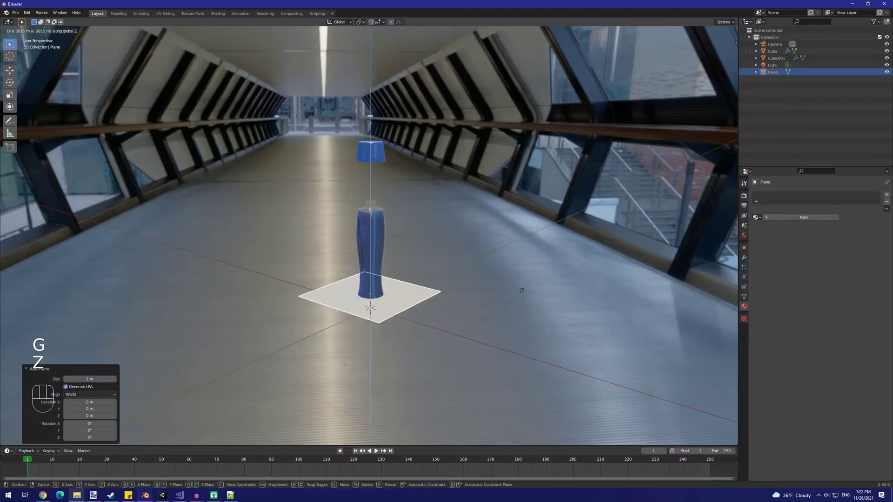
{"action": "left_click", "coordinate": [506, 231]}
Step: Scale the plane by about 2.4 and raise it about 0.28 m further along Z, near the top of the liquid
{"action": "key", "text": "s"}
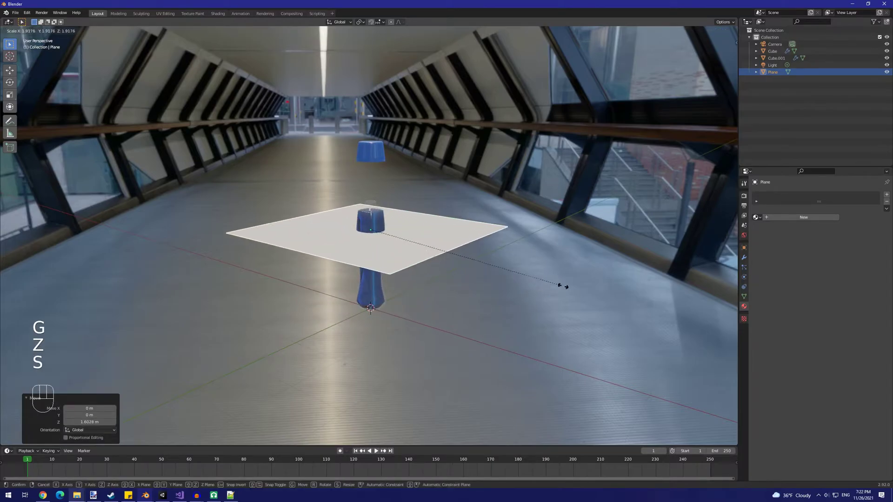
{"action": "left_click", "coordinate": [614, 289]}
{"action": "key", "text": "g"}
{"action": "key", "text": "z"}
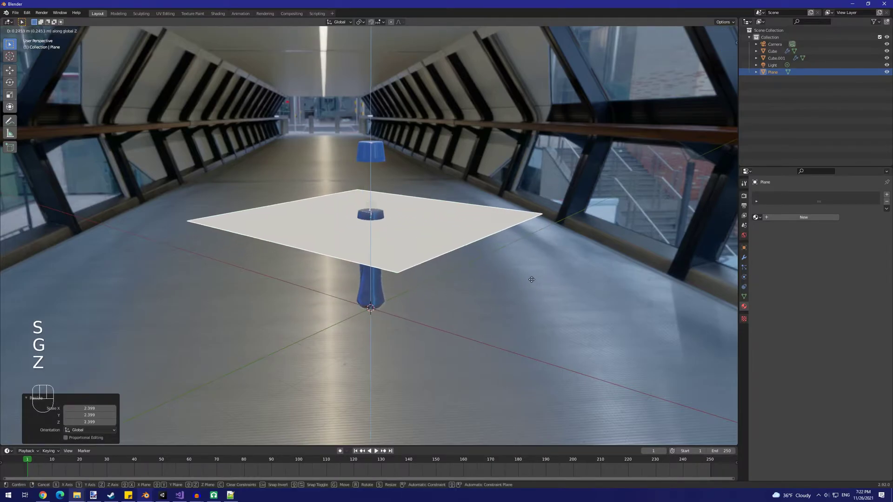
{"action": "left_click", "coordinate": [529, 276]}
Step: Set the plane's viewport display to Wire
{"action": "left_click", "coordinate": [744, 248]}
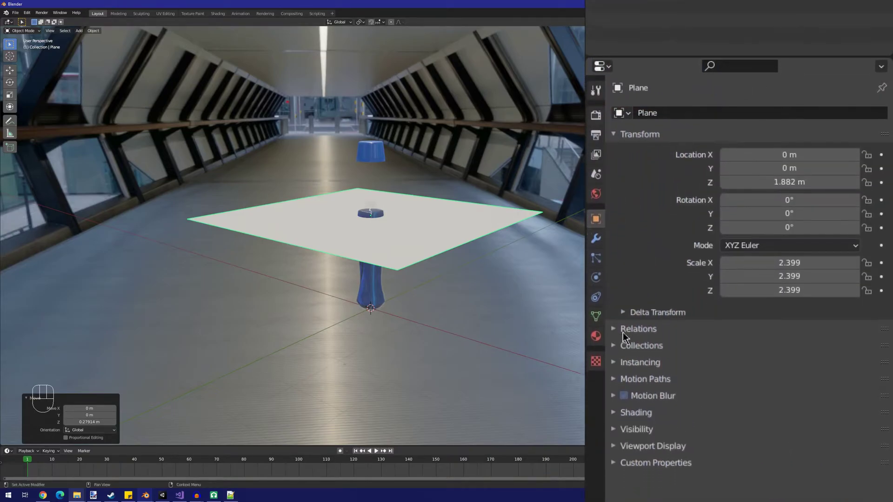
{"action": "left_click", "coordinate": [660, 370]}
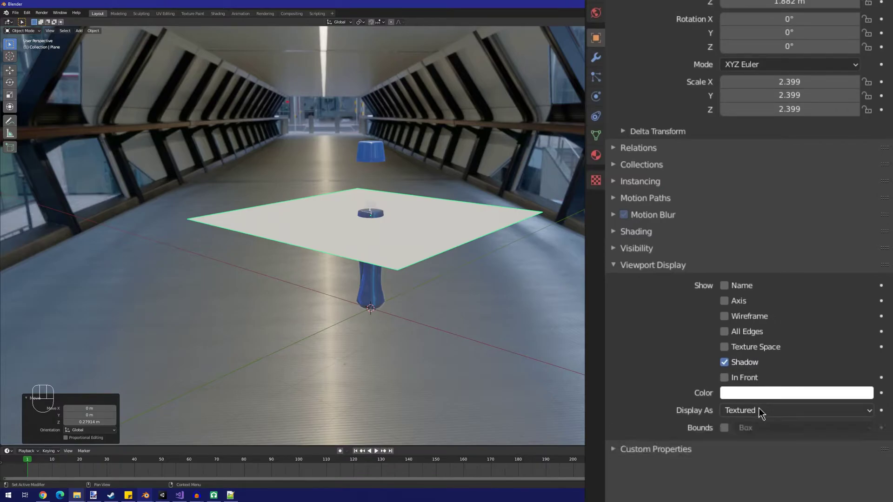
{"action": "left_click", "coordinate": [761, 412]}
{"action": "left_click", "coordinate": [757, 442]}
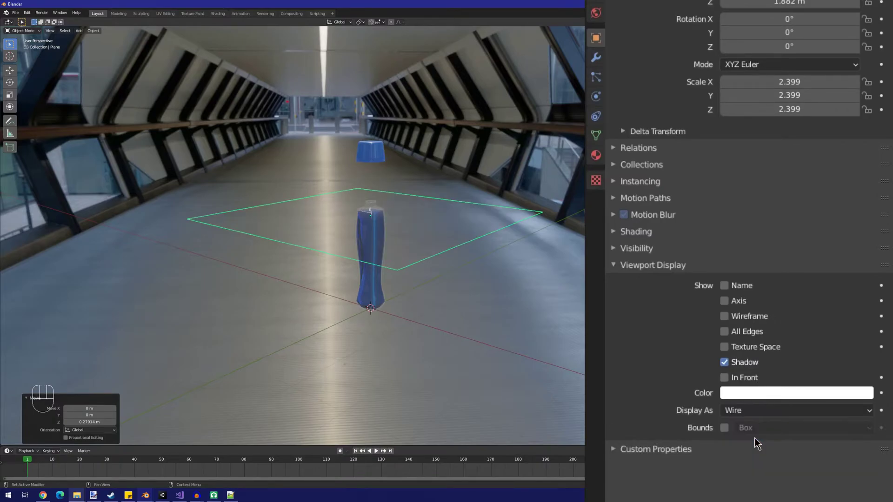
Step: Disable the plane's visibility in renders while keeping it shown in viewports
{"action": "left_click", "coordinate": [653, 250]}
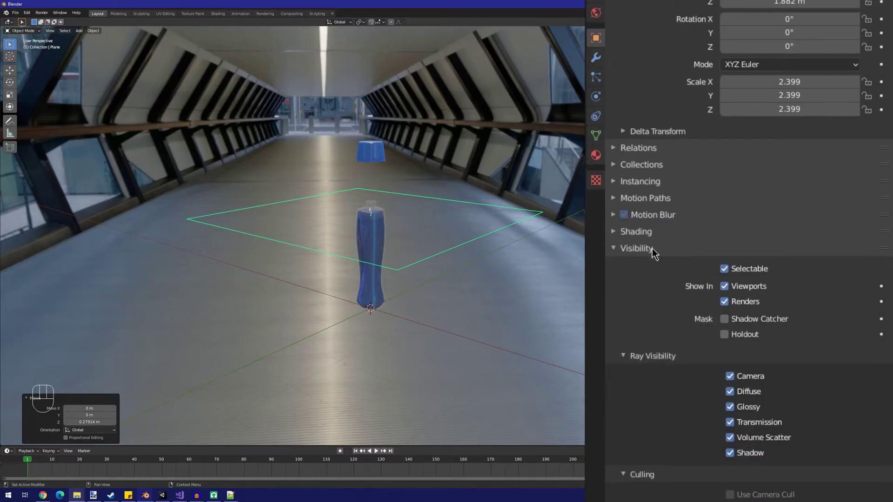
{"action": "scroll", "coordinate": [641, 247], "scroll_direction": "down", "scroll_amount": 1}
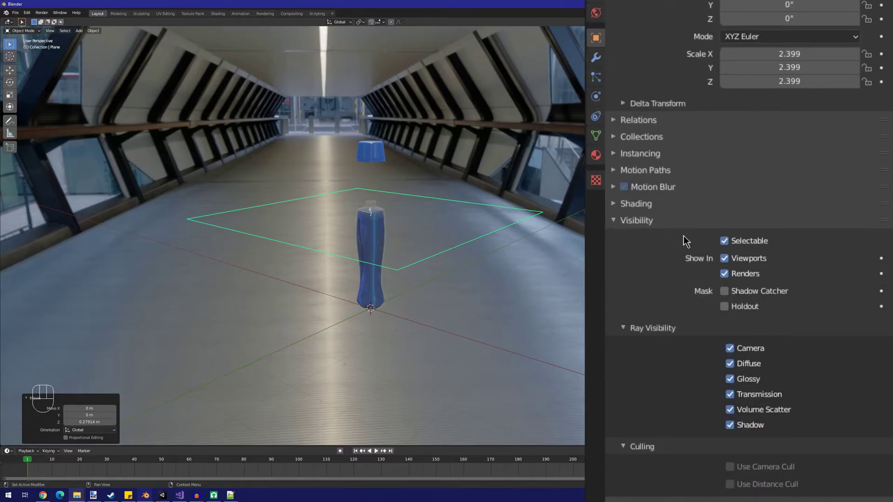
{"action": "middle_click_drag", "start_coordinate": [600, 333], "coordinate": [559, 372]}
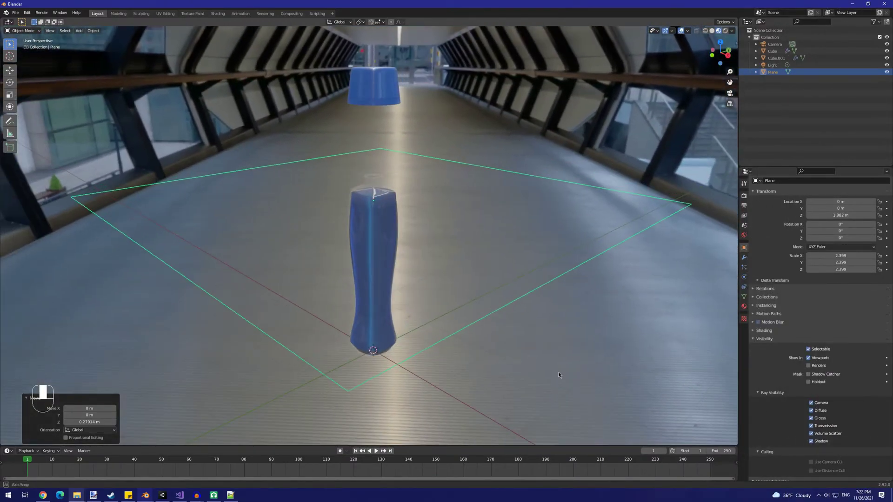
Step: Add a Boolean modifier to the inner liquid mesh, using the plane as its object and Intersect as the operation
{"action": "left_click", "coordinate": [380, 242]}
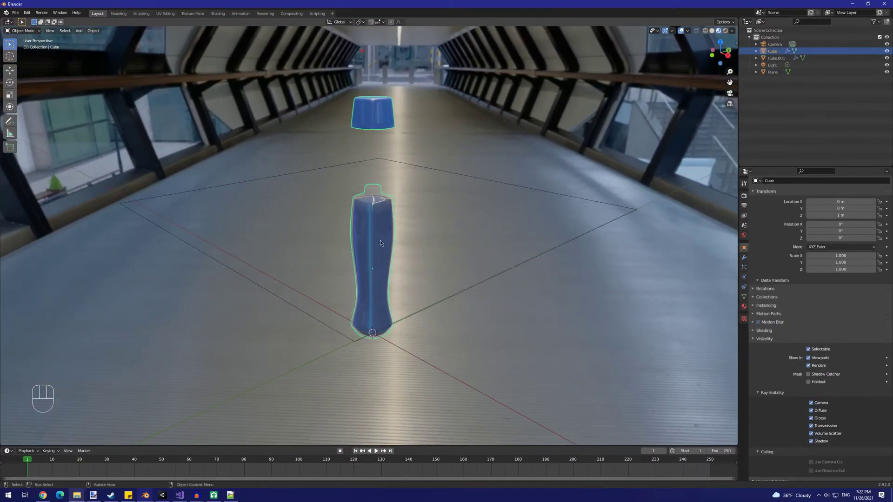
{"action": "left_click", "coordinate": [743, 259]}
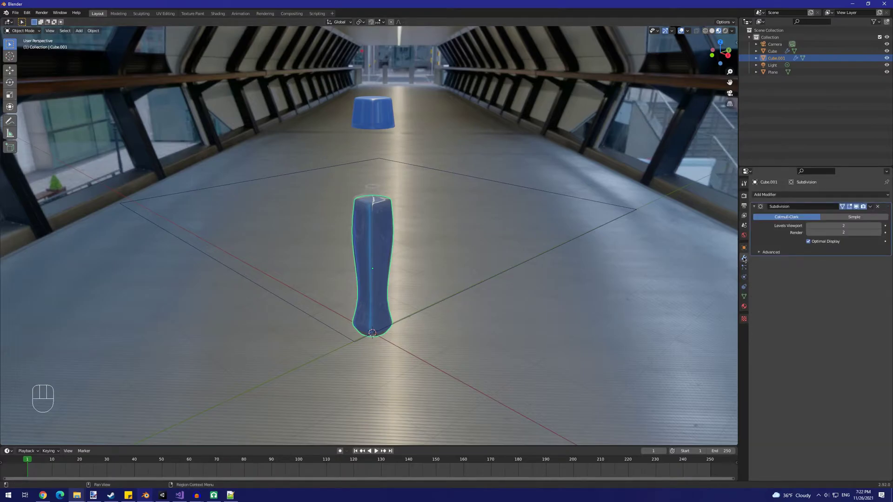
{"action": "left_click", "coordinate": [768, 195]}
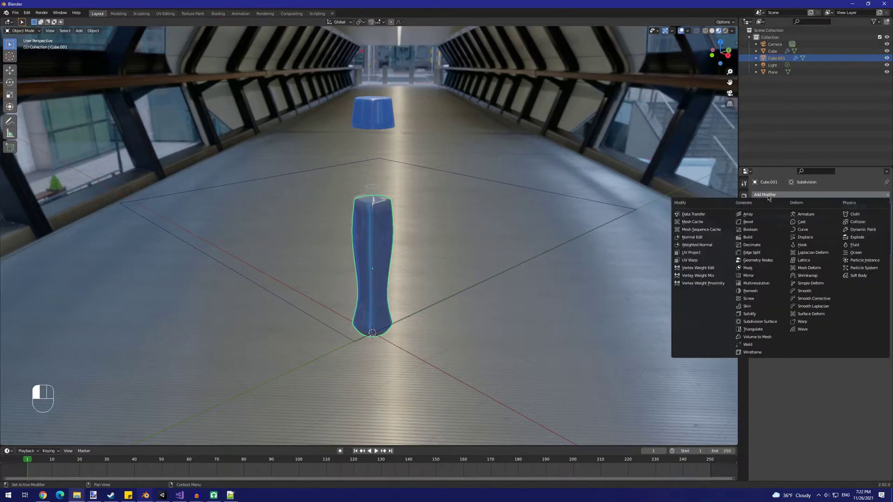
{"action": "left_click", "coordinate": [757, 230]}
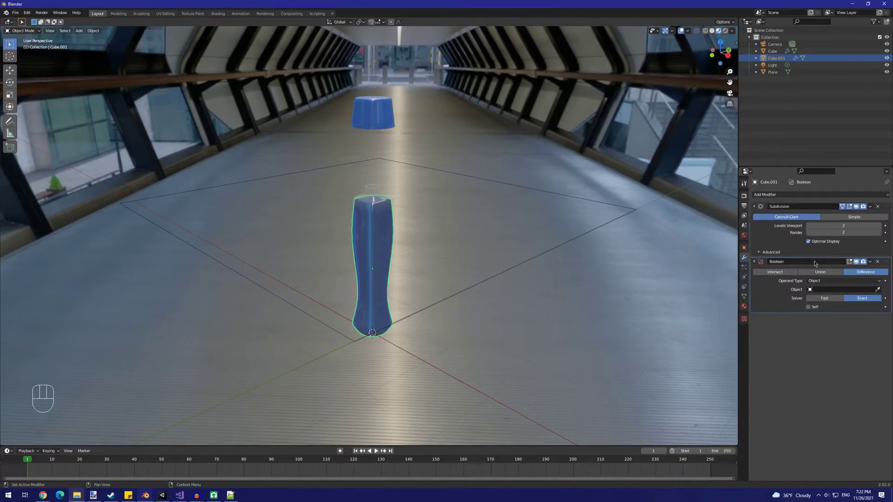
{"action": "left_click", "coordinate": [878, 290]}
{"action": "left_click", "coordinate": [620, 221]}
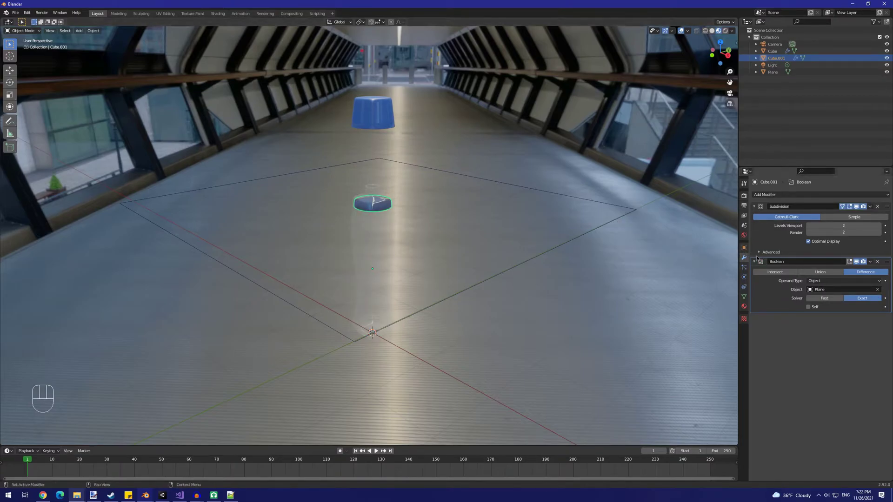
{"action": "left_click", "coordinate": [776, 272]}
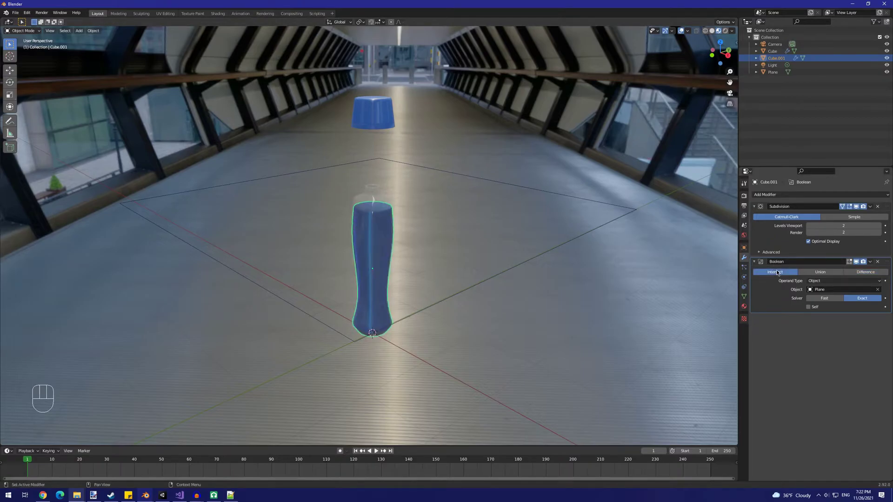
Step: Isolate the liquid mesh and the plane together in local view
{"action": "middle_click_drag", "start_coordinate": [488, 270], "coordinate": [505, 262]}
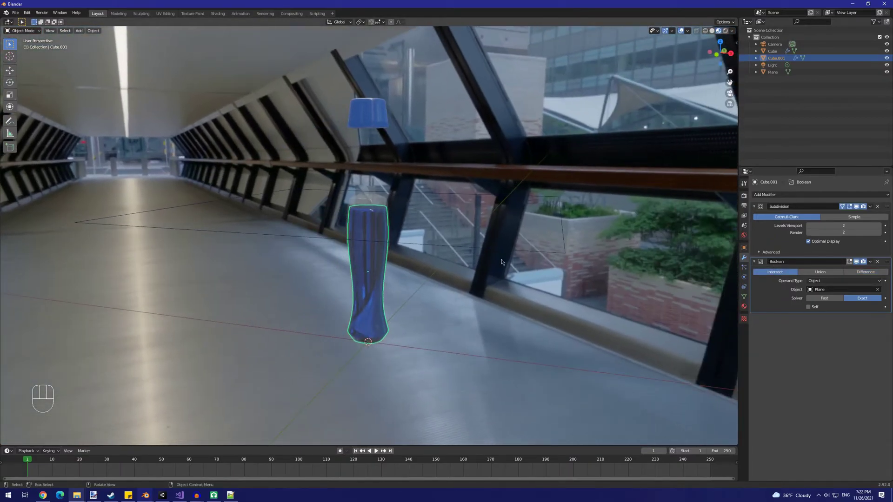
{"action": "left_click", "coordinate": [489, 252]}
{"action": "key", "text": "g"}
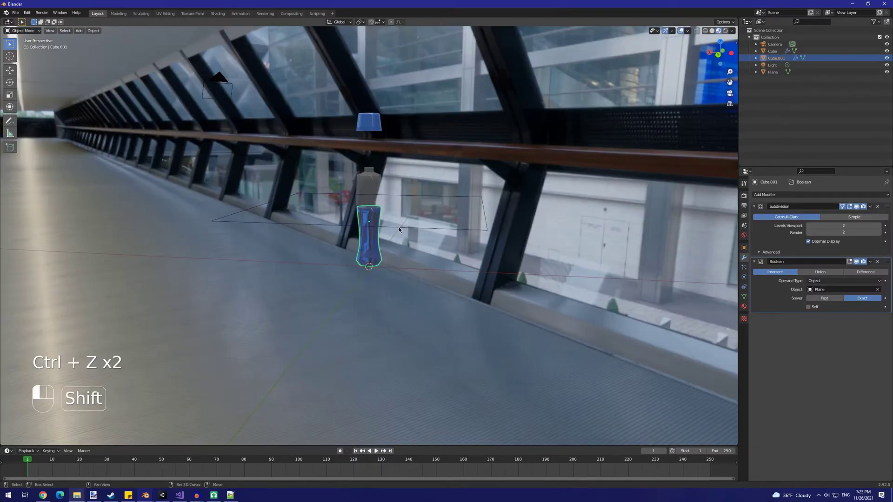
{"action": "left_click", "coordinate": [398, 227], "text": "shift"}
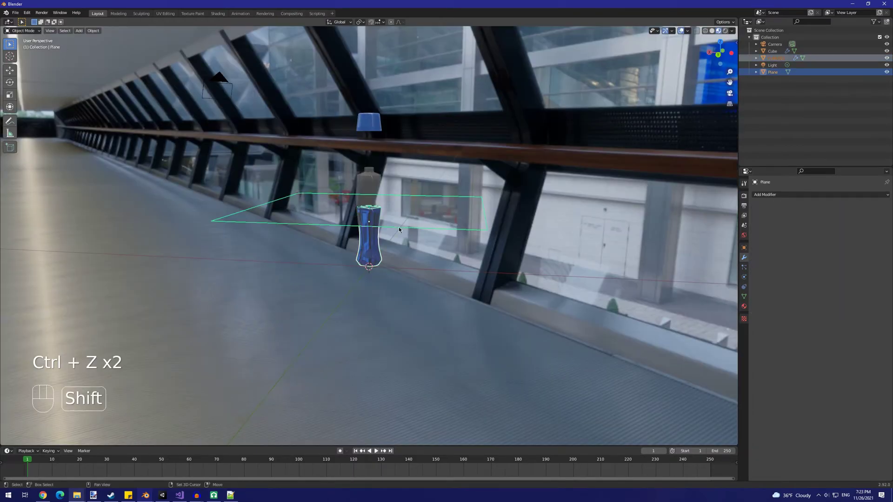
{"action": "key", "text": "KP_Divide"}
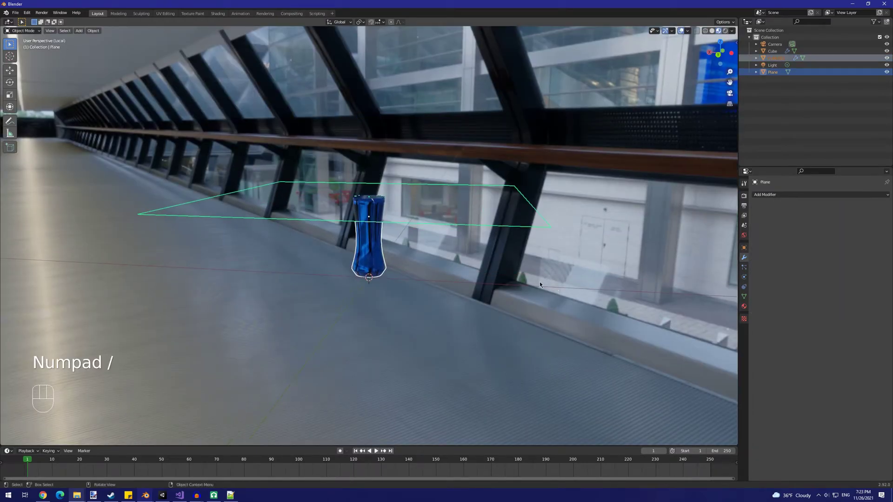
Step: Switch the viewport to solid shading and lower the plane about 0.29 m along Z
{"action": "left_click", "coordinate": [445, 225]}
{"action": "middle_click_drag", "start_coordinate": [471, 245], "coordinate": [451, 261]}
{"action": "key", "text": "g"}
{"action": "key", "text": "z"}
{"action": "right_click", "coordinate": [513, 180]}
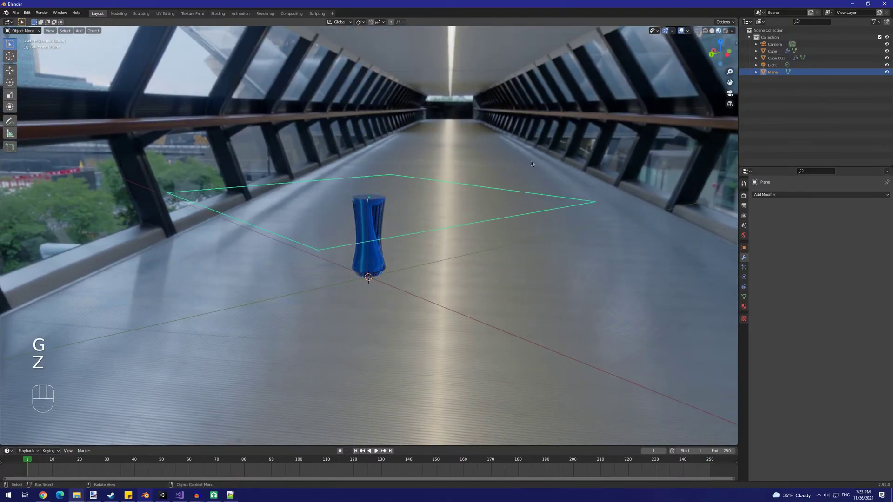
{"action": "left_click", "coordinate": [712, 31]}
{"action": "key", "text": "g"}
{"action": "key", "text": "z"}
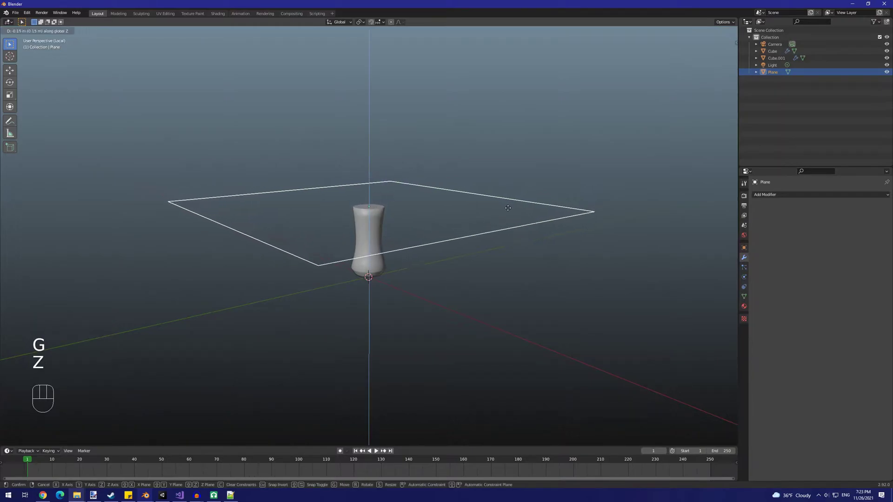
{"action": "left_click", "coordinate": [501, 212]}
Step: Raise the plane about 0.12 m along Z and shift it vertically once more to test the liquid's cut level
{"action": "scroll", "coordinate": [502, 216], "scroll_direction": "up", "scroll_amount": 2}
{"action": "key", "text": "g"}
{"action": "key", "text": "z"}
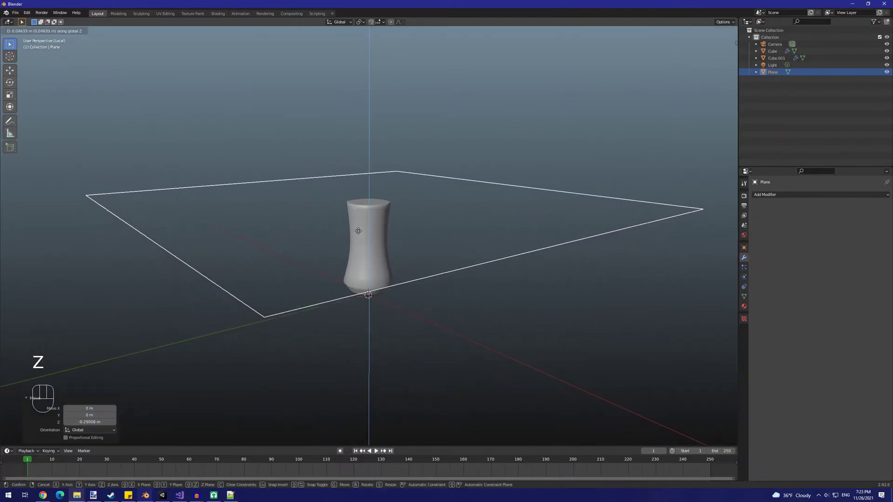
{"action": "left_click", "coordinate": [359, 225]}
{"action": "middle_click_drag", "start_coordinate": [367, 244], "coordinate": [391, 260]}
{"action": "key", "text": "g"}
{"action": "key", "text": "z"}
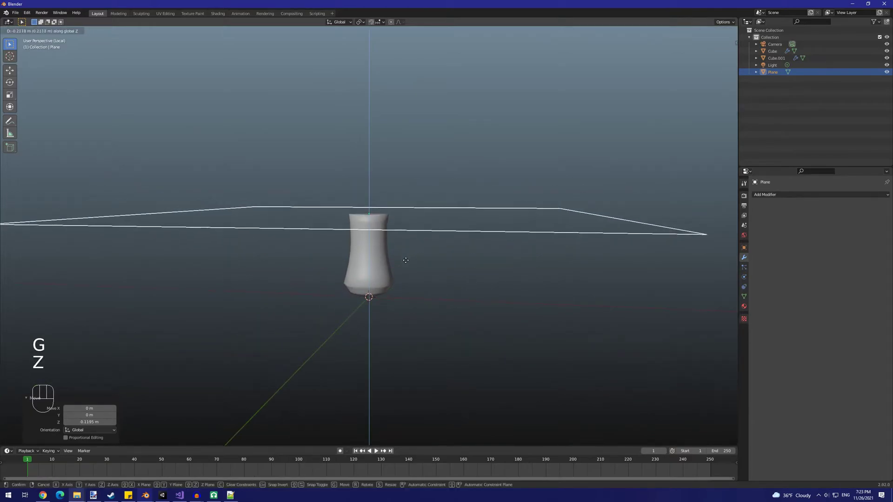
{"action": "left_click", "coordinate": [404, 266]}
Step: Add an Edge Split modifier to the liquid mesh below its Boolean modifier
{"action": "left_click", "coordinate": [390, 268]}
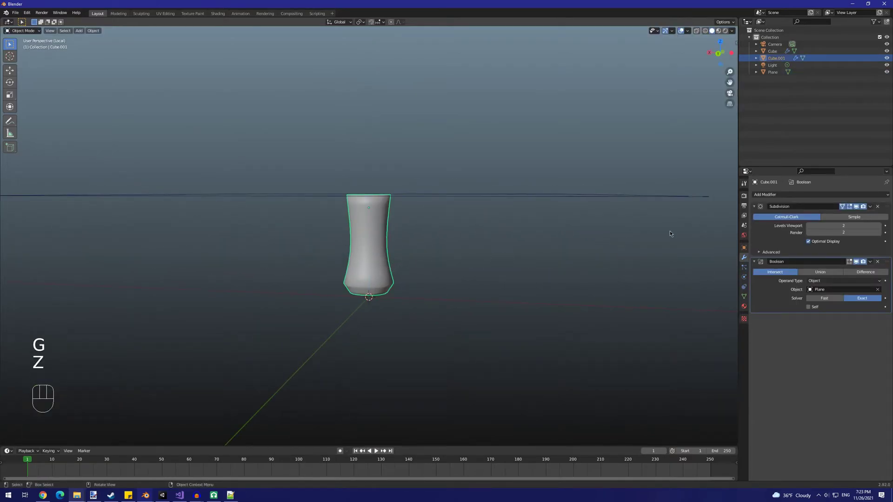
{"action": "left_click", "coordinate": [774, 195]}
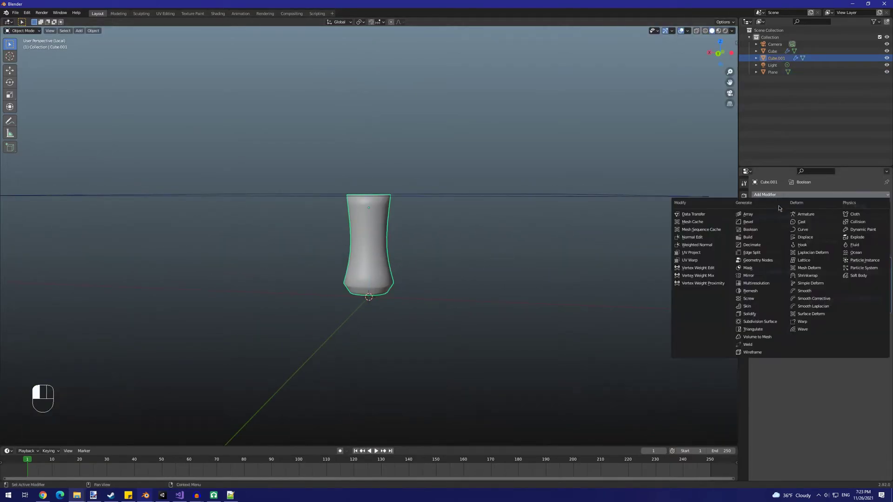
{"action": "left_click", "coordinate": [764, 255]}
{"action": "middle_click_drag", "start_coordinate": [467, 302], "coordinate": [459, 322]}
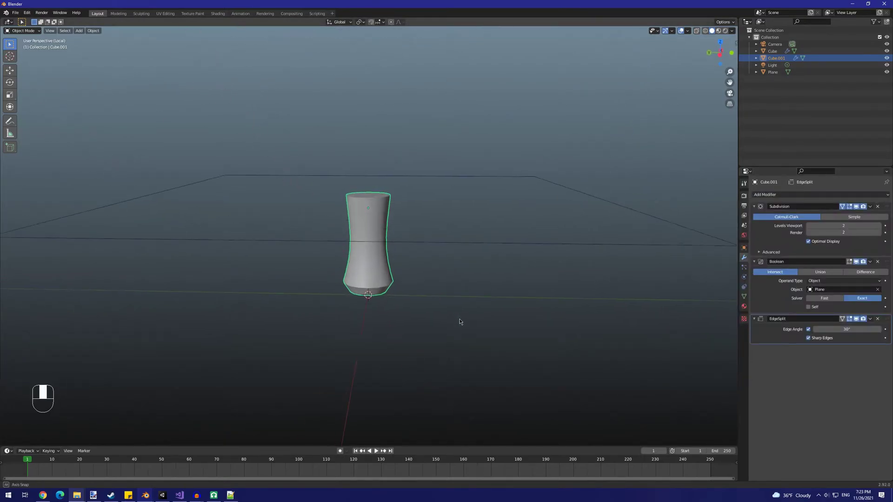
Step: Try moving and rotating the plane to test the liquid's cut surface in material preview
{"action": "scroll", "coordinate": [456, 261], "scroll_direction": "down", "scroll_amount": 2}
{"action": "left_click", "coordinate": [455, 248]}
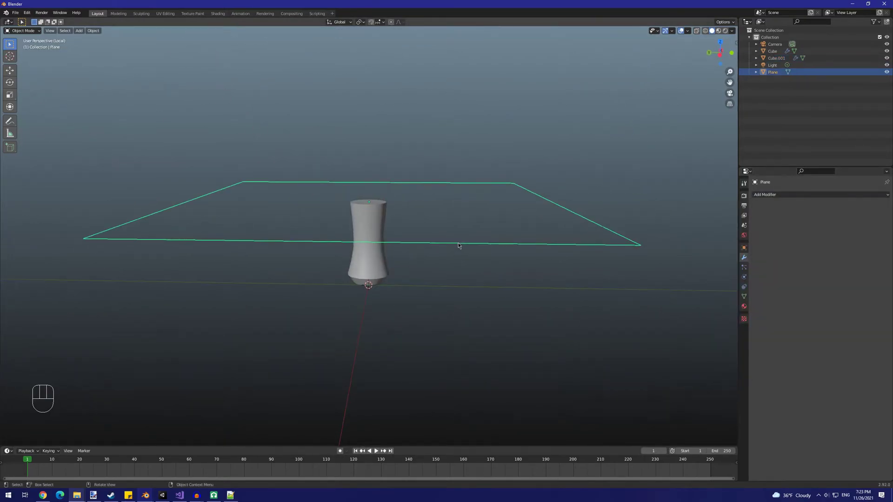
{"action": "key", "text": "g"}
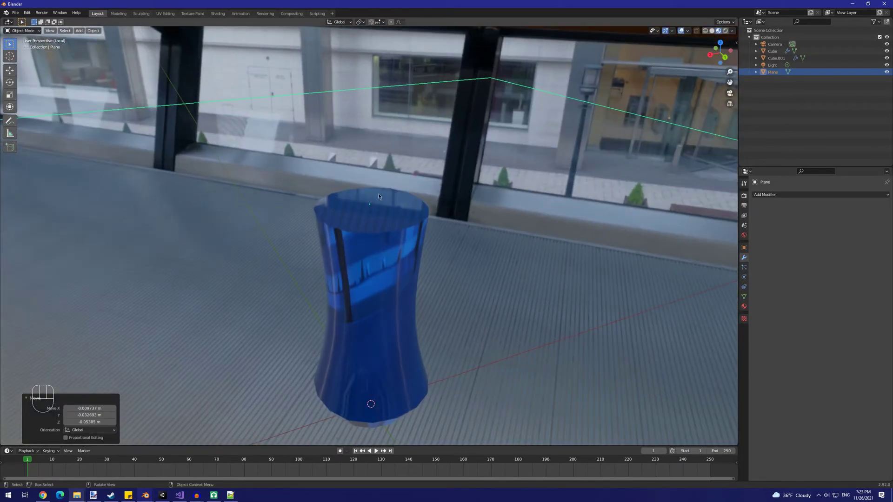
{"action": "scroll", "coordinate": [401, 228], "scroll_direction": "down", "scroll_amount": 5}
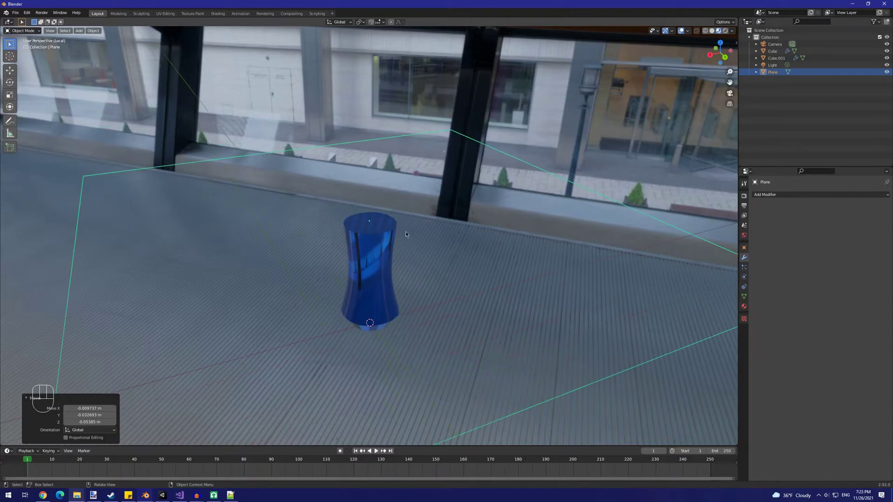
{"action": "middle_click_drag", "start_coordinate": [446, 247], "coordinate": [448, 233]}
{"action": "key", "text": "r"}
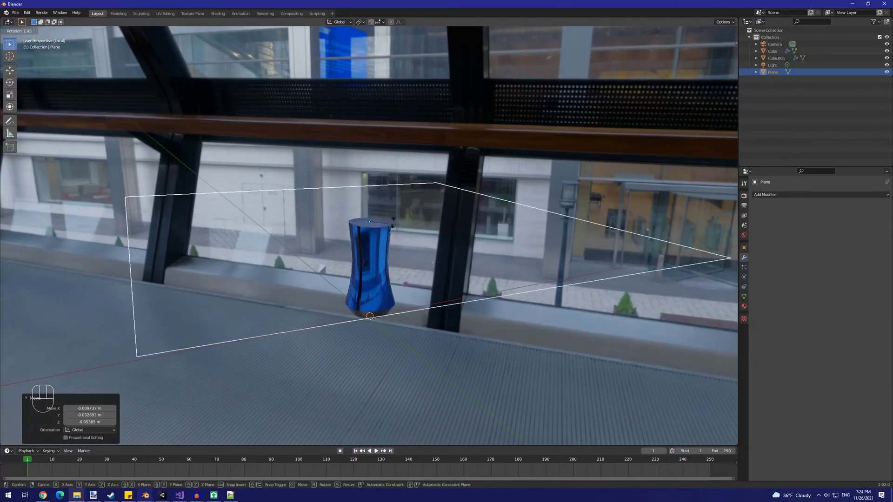
{"action": "left_click", "coordinate": [400, 238]}
Step: Exit local view, clear the plane's location and raise it along Z to about two thirds of the bottle's height
{"action": "key", "text": "KP_Divide"}
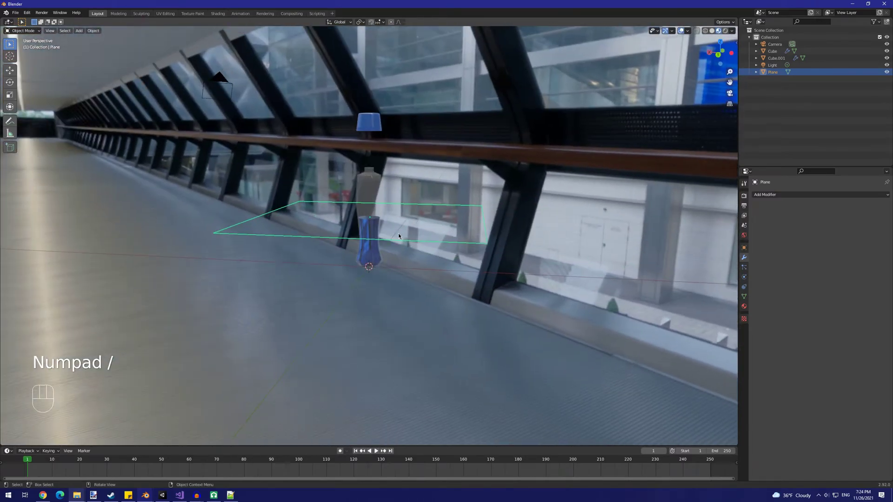
{"action": "key", "text": "g"}
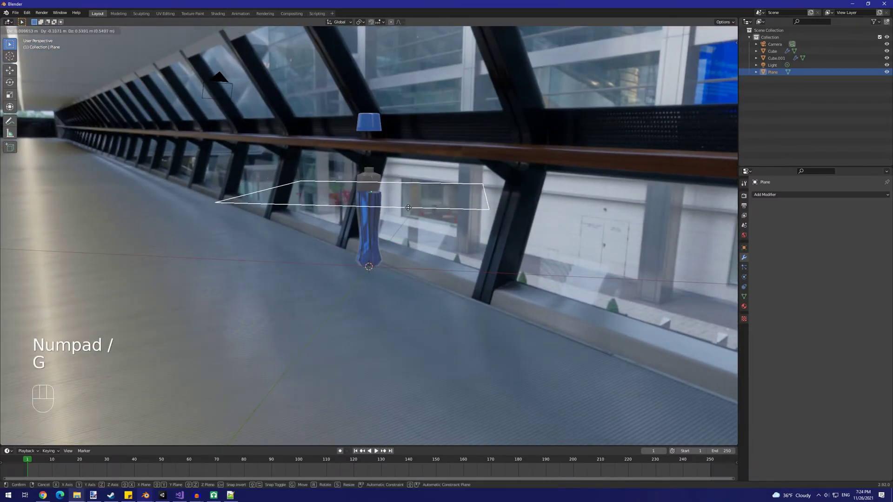
{"action": "left_click", "coordinate": [408, 217]}
{"action": "key", "text": "alt+g"}
{"action": "key", "text": "g"}
{"action": "key", "text": "z"}
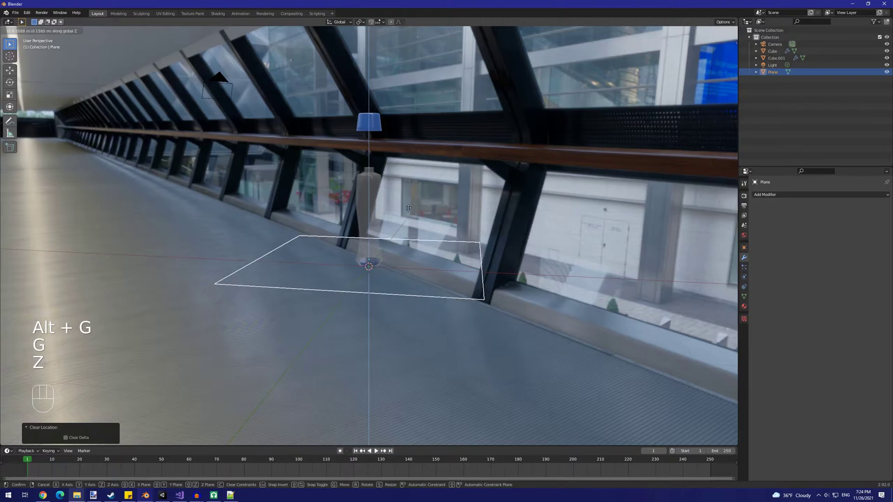
{"action": "left_click", "coordinate": [397, 159]}
Step: Parent the plane to the bottle using the Object option
{"action": "middle_click_drag", "start_coordinate": [396, 159], "coordinate": [425, 175]}
{"action": "left_click", "coordinate": [378, 193], "text": "shift"}
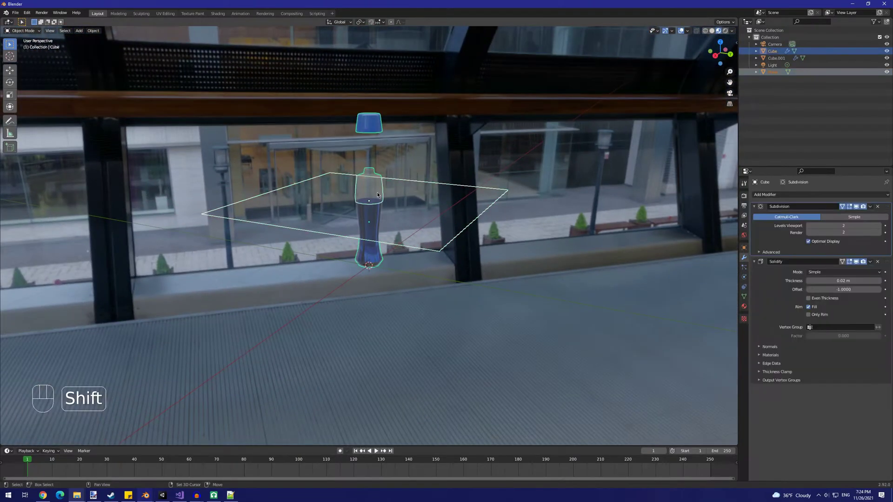
{"action": "key", "text": "ctrl"}
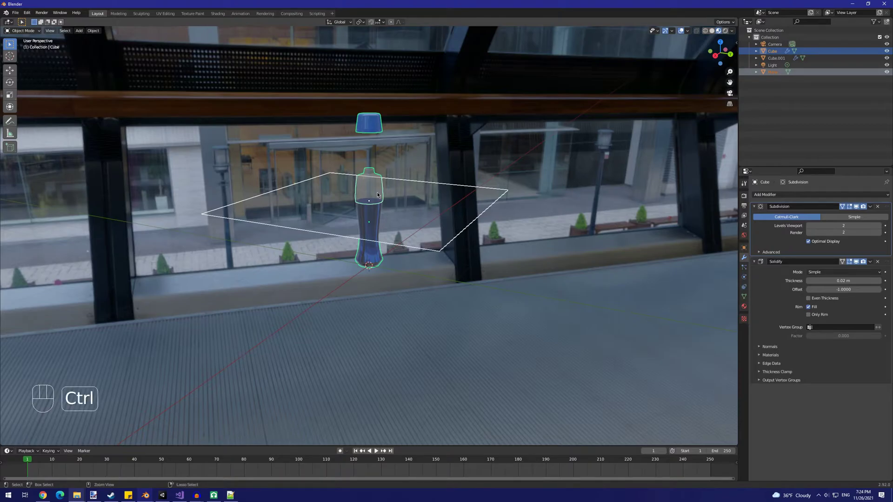
{"action": "key", "text": "ctrl+p"}
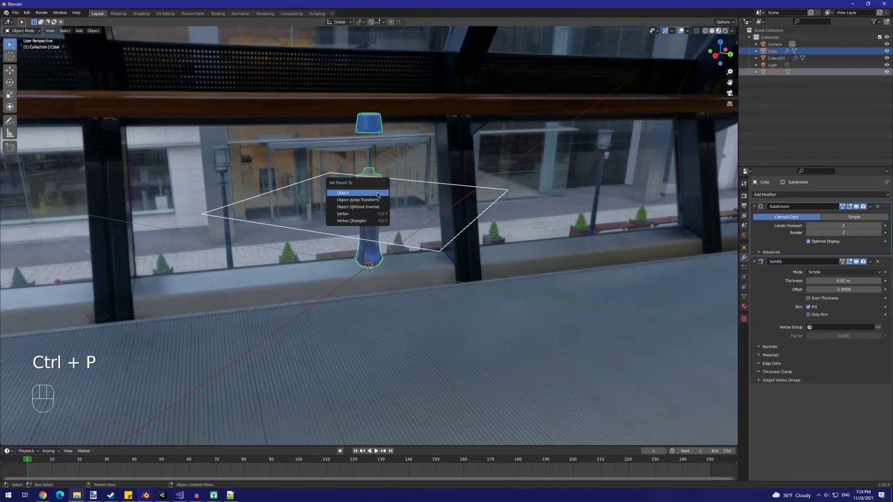
{"action": "left_click", "coordinate": [377, 192]}
Step: Separate the linked cap geometry from the bottle mesh into its own object
{"action": "mouse_move", "coordinate": [395, 158]}
{"action": "middle_mouse_down"}
{"action": "mouse_move", "coordinate": [375, 146]}
{"action": "mouse_move", "coordinate": [395, 175]}
{"action": "middle_mouse_up"}
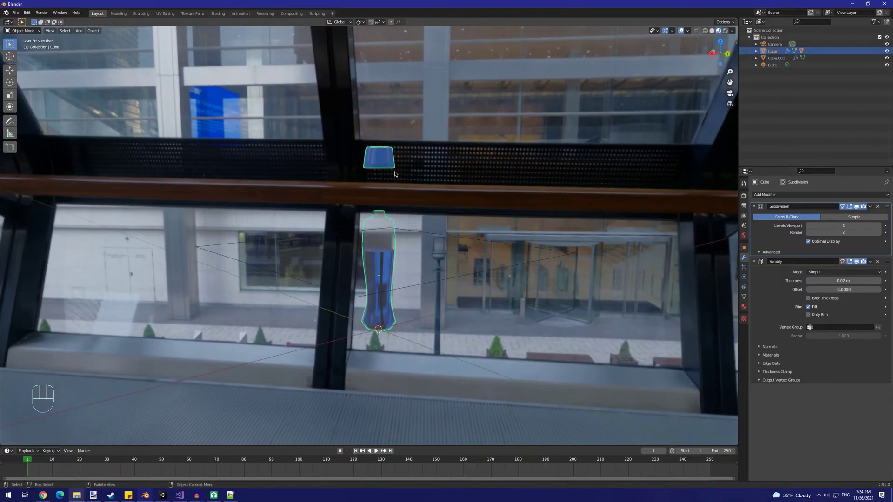
{"action": "key", "text": "Tab"}
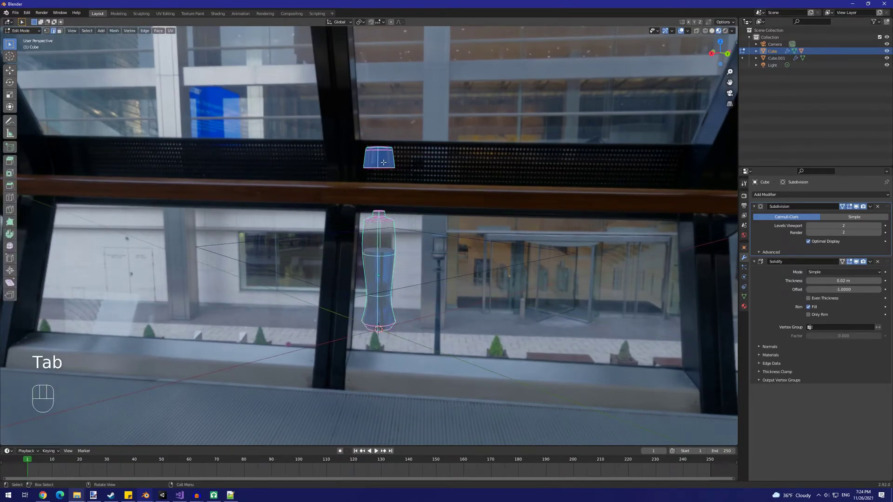
{"action": "key", "text": "l"}
{"action": "middle_click_drag", "start_coordinate": [414, 169], "coordinate": [437, 157]}
{"action": "key", "text": "p"}
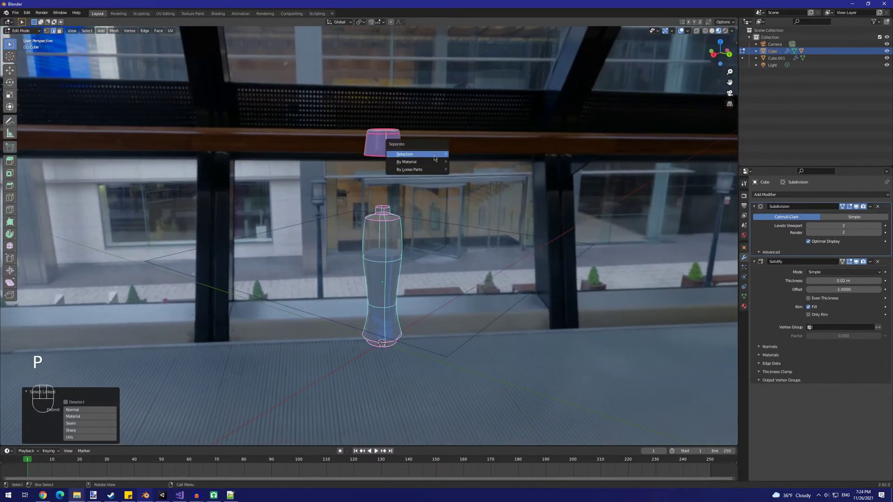
{"action": "left_click", "coordinate": [433, 158]}
{"action": "key", "text": "Tab"}
Step: Set the separated cap's origin to its center of mass
{"action": "left_click", "coordinate": [395, 156]}
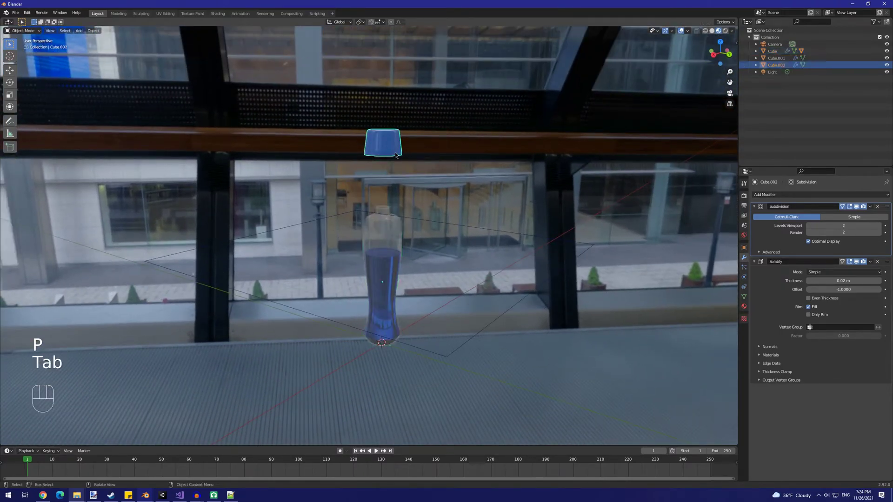
{"action": "left_click", "coordinate": [99, 31]}
{"action": "mouse_move", "coordinate": [139, 43]}
{"action": "left_click", "coordinate": [231, 67]}
Step: Lower the cap along Z by about 0.70 m and a further 0.21 m to seat it on the bottle's neck
{"action": "key", "text": "g"}
{"action": "key", "text": "z"}
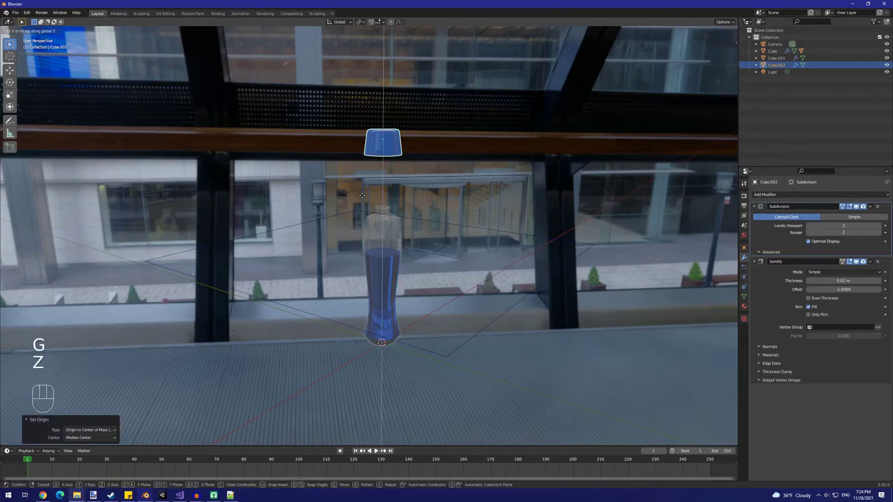
{"action": "left_click", "coordinate": [359, 213]}
{"action": "scroll", "coordinate": [359, 213], "scroll_direction": "up", "scroll_amount": 3}
{"action": "middle_click_drag", "start_coordinate": [359, 213], "coordinate": [384, 212]}
{"action": "key", "text": "g"}
{"action": "key", "text": "z"}
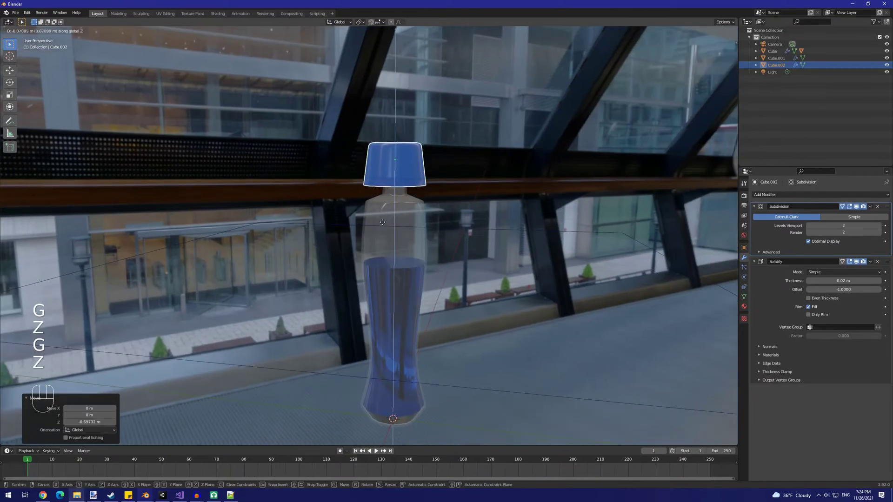
{"action": "left_click", "coordinate": [377, 235]}
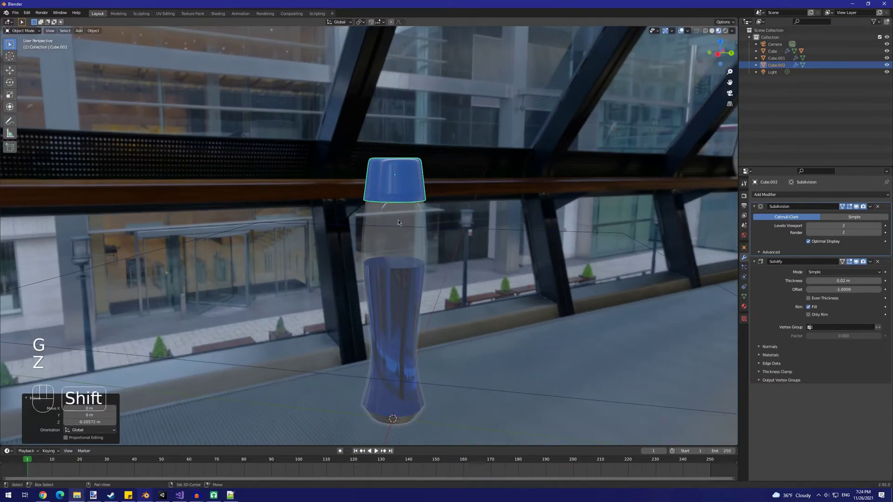
Step: Parent the cap to the bottle using the Object option
{"action": "left_click", "coordinate": [427, 223], "text": "shift"}
{"action": "key", "text": "ctrl+p"}
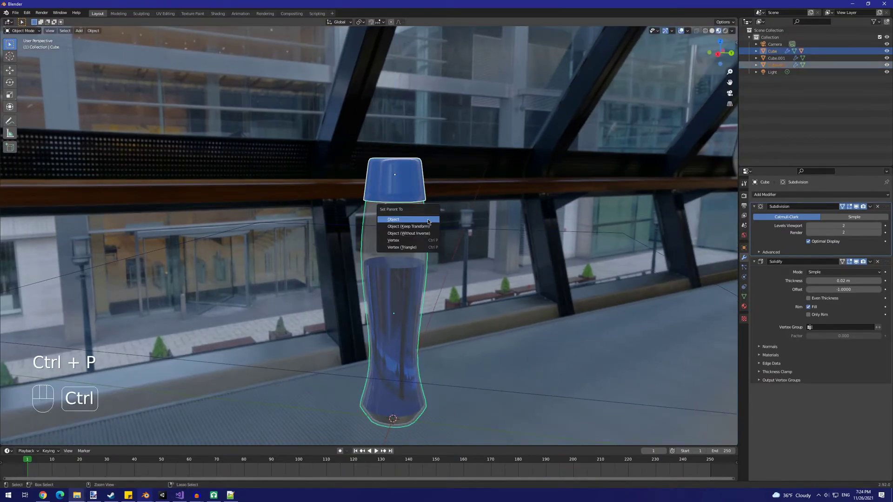
{"action": "left_click", "coordinate": [428, 223]}
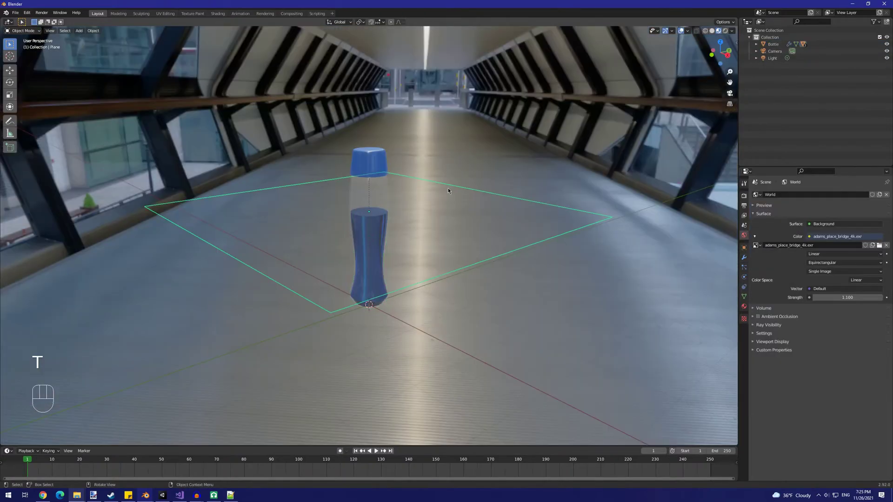
Step: Trial-move the plane along Z, the bottle freely and the plane freely to test the liquid's response, cancelling each move
{"action": "key", "text": "g"}
{"action": "key", "text": "z"}
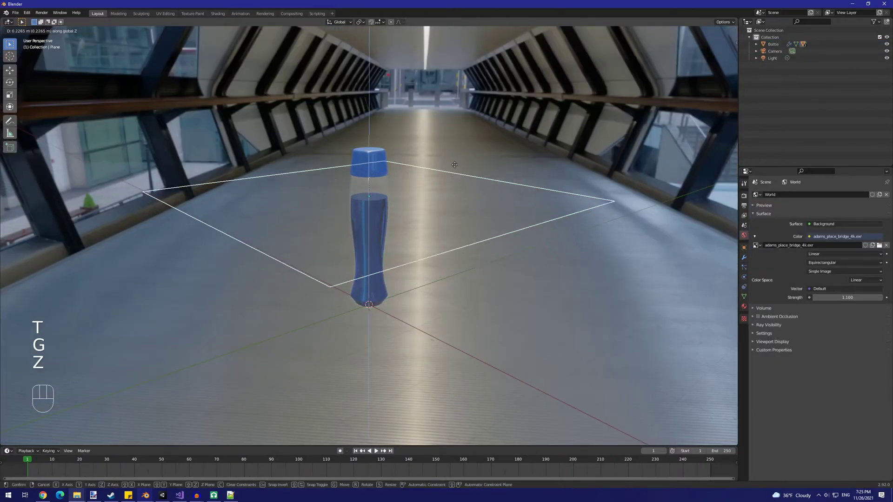
{"action": "right_click", "coordinate": [370, 188]}
{"action": "left_click", "coordinate": [370, 188]}
{"action": "key", "text": "g"}
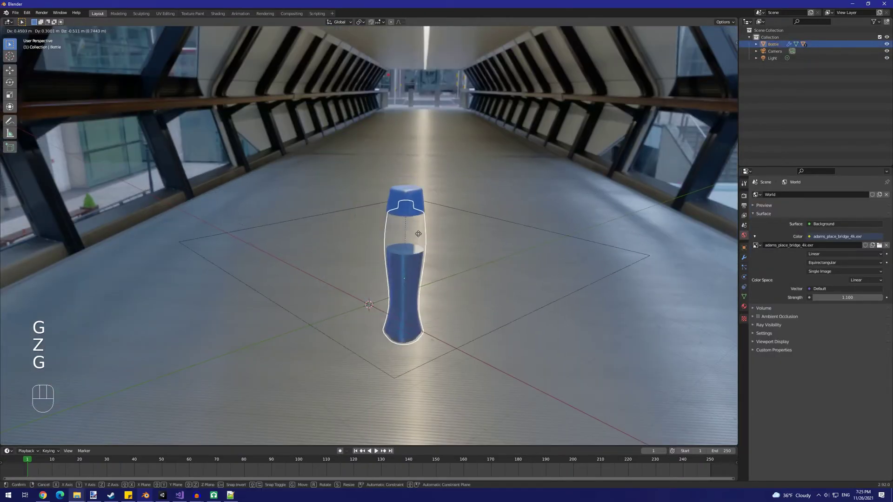
{"action": "right_click", "coordinate": [473, 194]}
{"action": "left_click", "coordinate": [471, 190]}
{"action": "key", "text": "g"}
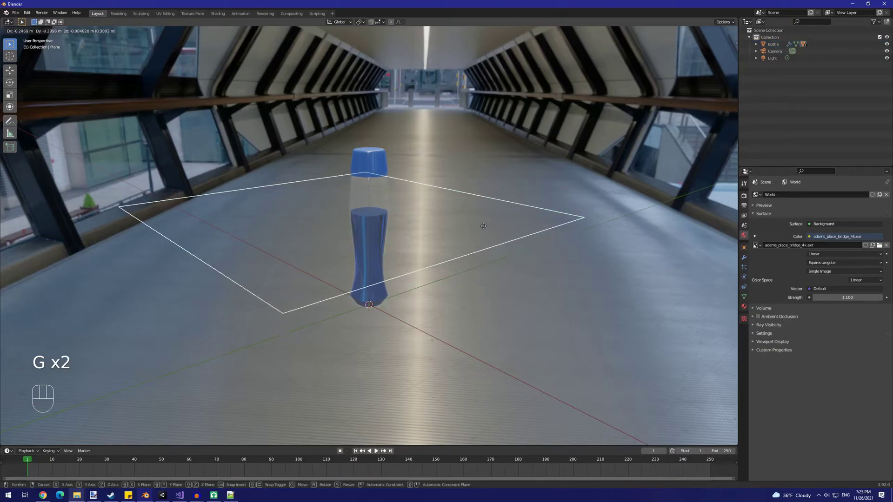
{"action": "right_click", "coordinate": [351, 213]}
Step: Trial-rotate the bottle to check how the parented plane and liquid surface tilt, cancelling the rotation
{"action": "left_click", "coordinate": [352, 214]}
{"action": "key", "text": "r"}
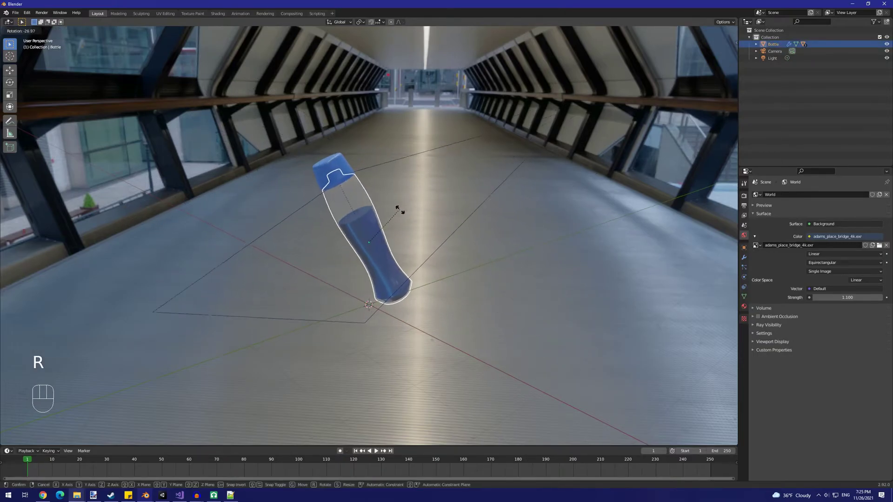
{"action": "right_click", "coordinate": [431, 203]}
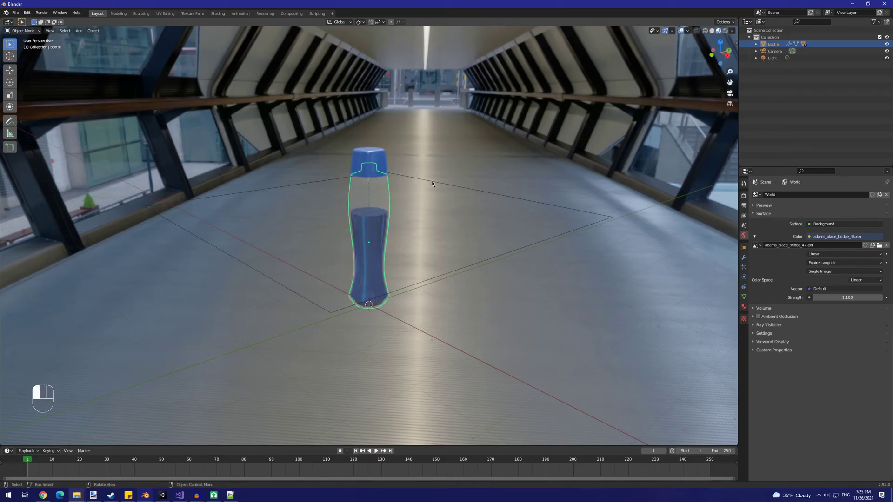
Step: Add a Copy Rotation constraint to the plane with the Bottle object as its target
{"action": "left_click", "coordinate": [433, 182]}
{"action": "left_click", "coordinate": [744, 286]}
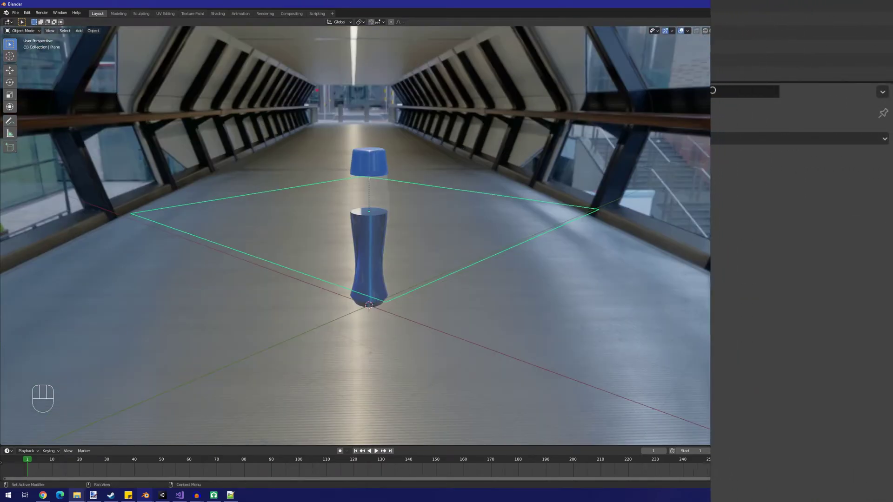
{"action": "left_click", "coordinate": [786, 194]}
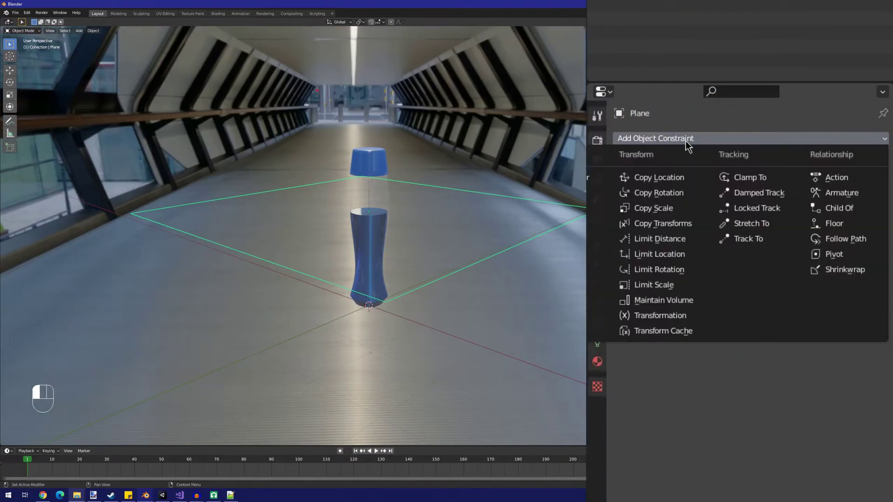
{"action": "left_click", "coordinate": [690, 193]}
{"action": "left_click", "coordinate": [865, 184]}
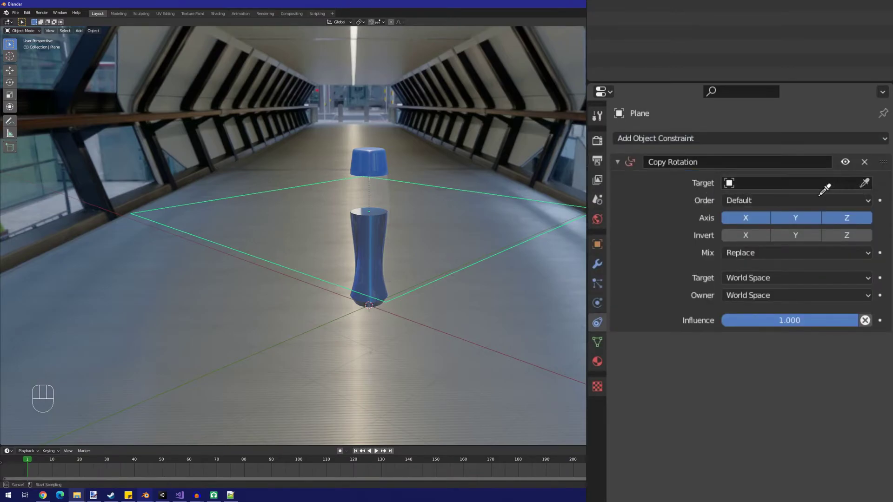
{"action": "left_click", "coordinate": [386, 201]}
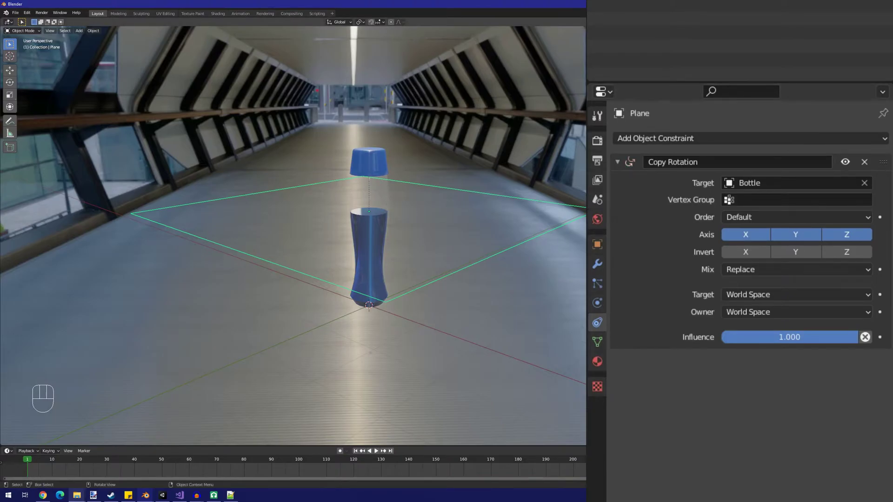
Step: Invert the X, Y and Z axes of the plane's Copy Rotation constraint and set its Mix mode to Add
{"action": "left_click", "coordinate": [733, 255]}
{"action": "left_click", "coordinate": [808, 252]}
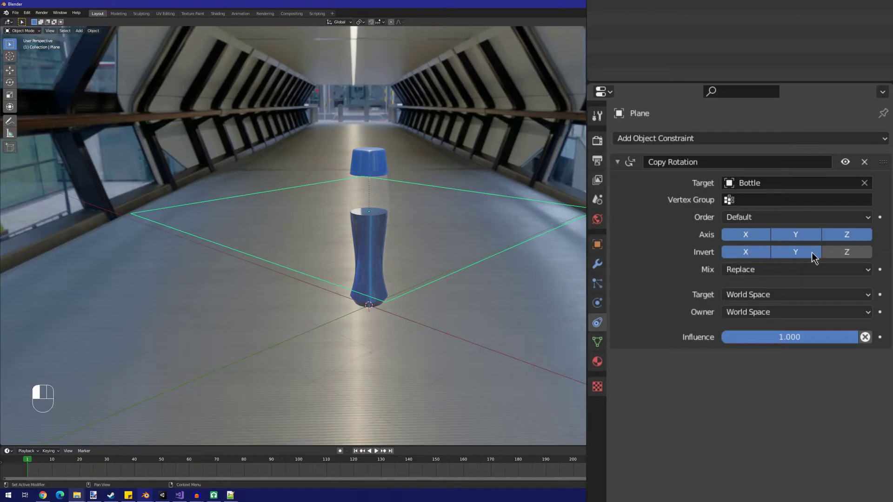
{"action": "left_click", "coordinate": [833, 253]}
{"action": "left_click", "coordinate": [796, 270]}
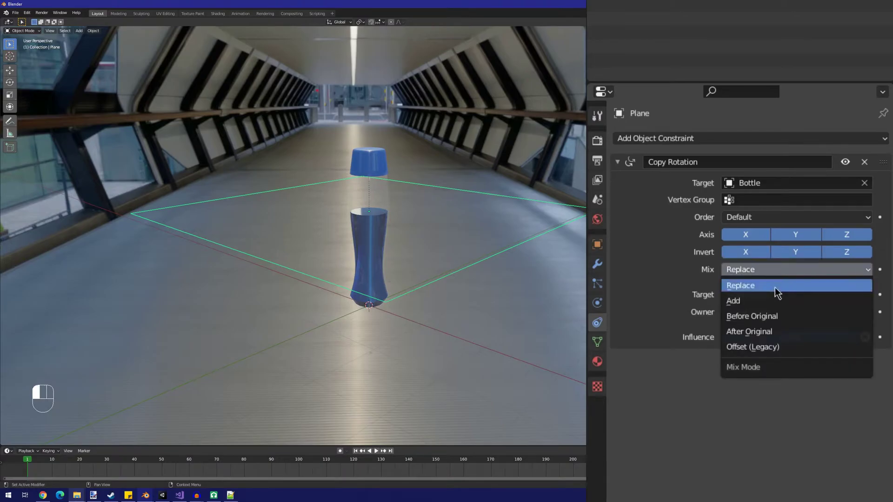
{"action": "left_click", "coordinate": [768, 301]}
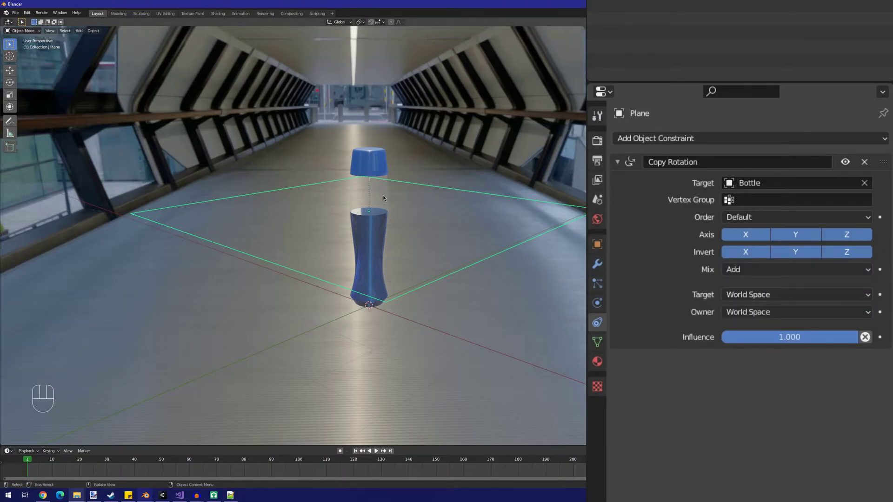
Step: Trial-rotate the bottle from two viewing angles to check the liquid's surface against the constraint, cancelling each rotation
{"action": "left_click", "coordinate": [369, 233]}
{"action": "key", "text": "r"}
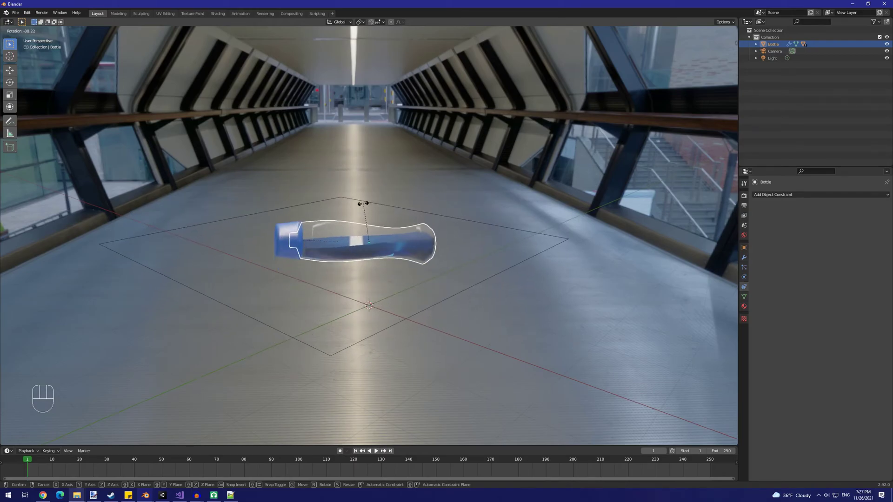
{"action": "right_click", "coordinate": [440, 225]}
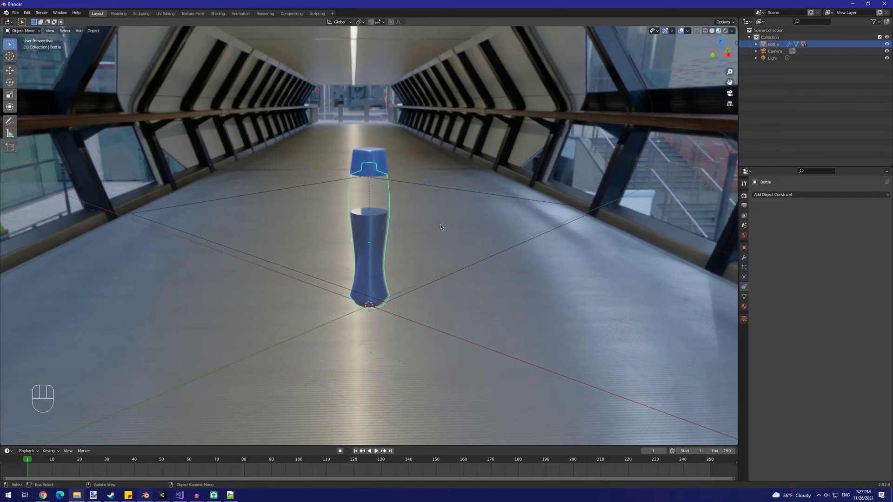
{"action": "middle_click_drag", "start_coordinate": [445, 214], "coordinate": [586, 209]}
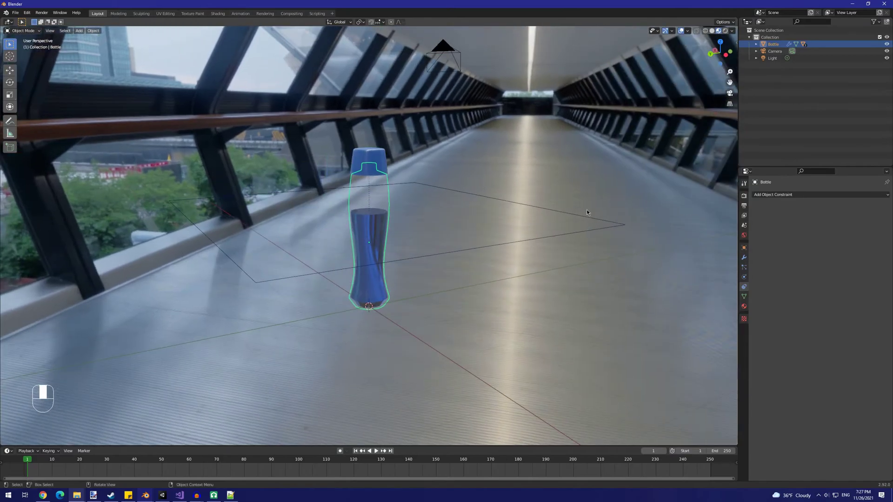
{"action": "key", "text": "r"}
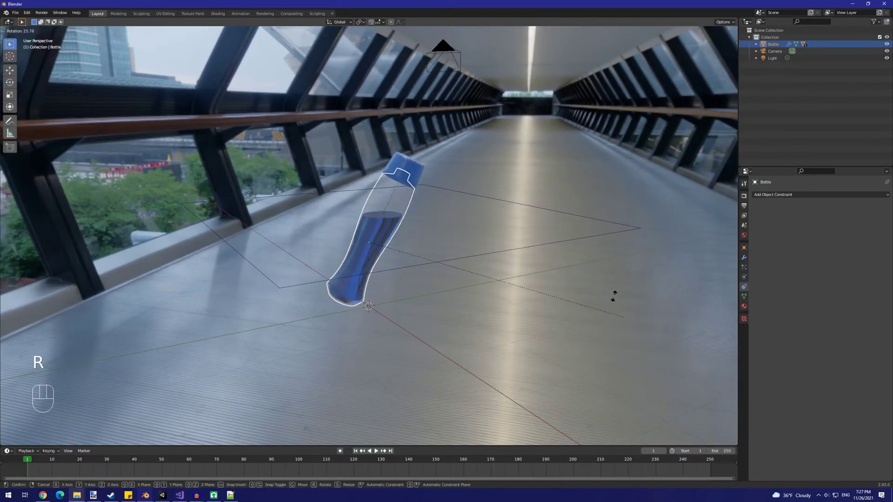
{"action": "right_click", "coordinate": [490, 159]}
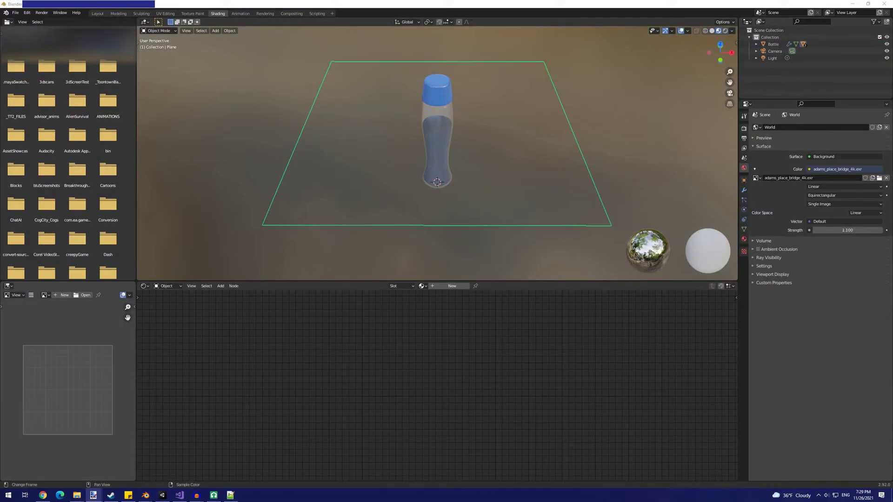
Step: Inspect the bottle and its material in the Shading workspace, and trial-move the plane to test the liquid level, cancelling the move
{"action": "left_click", "coordinate": [446, 135]}
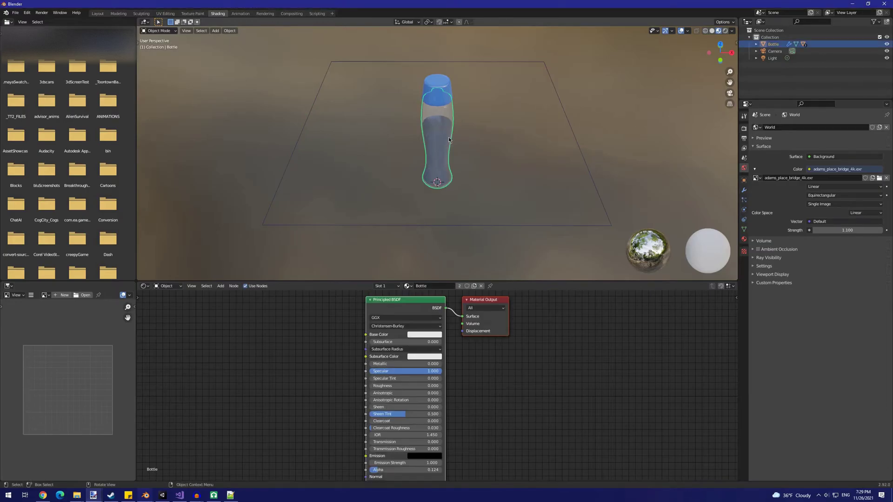
{"action": "middle_click_drag", "start_coordinate": [289, 374], "coordinate": [419, 375]}
{"action": "middle_click_drag", "start_coordinate": [406, 178], "coordinate": [421, 193]}
{"action": "scroll", "coordinate": [437, 180], "scroll_direction": "up", "scroll_amount": 4}
{"action": "scroll", "coordinate": [438, 177], "scroll_direction": "down", "scroll_amount": 5}
{"action": "left_click", "coordinate": [542, 185]}
{"action": "key", "text": "g"}
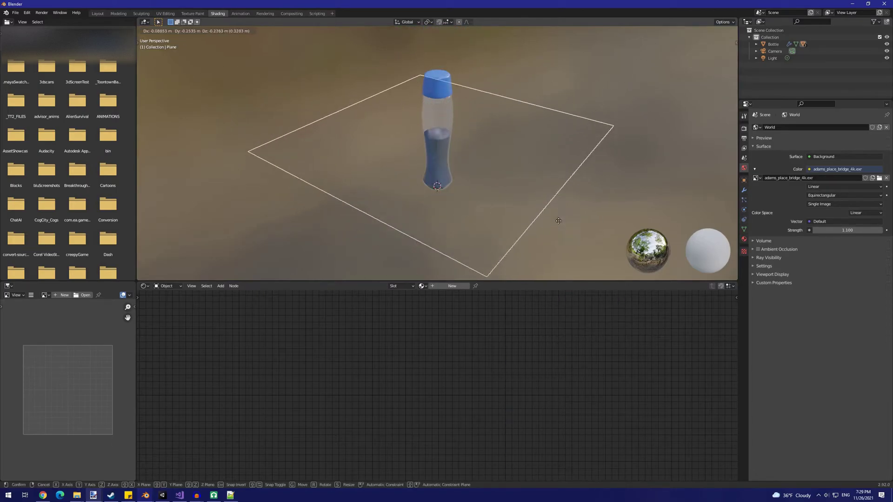
{"action": "right_click", "coordinate": [570, 199]}
Step: Add a Texture Coordinate node to the liquid's SodaLiquid material and set its Object to the Plane
{"action": "left_click", "coordinate": [439, 140]}
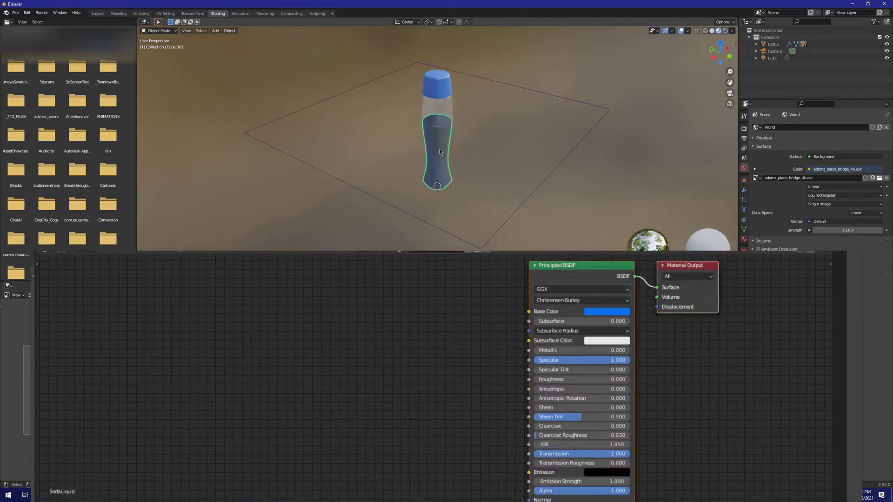
{"action": "key", "text": "shift+a"}
{"action": "left_click", "coordinate": [275, 292]}
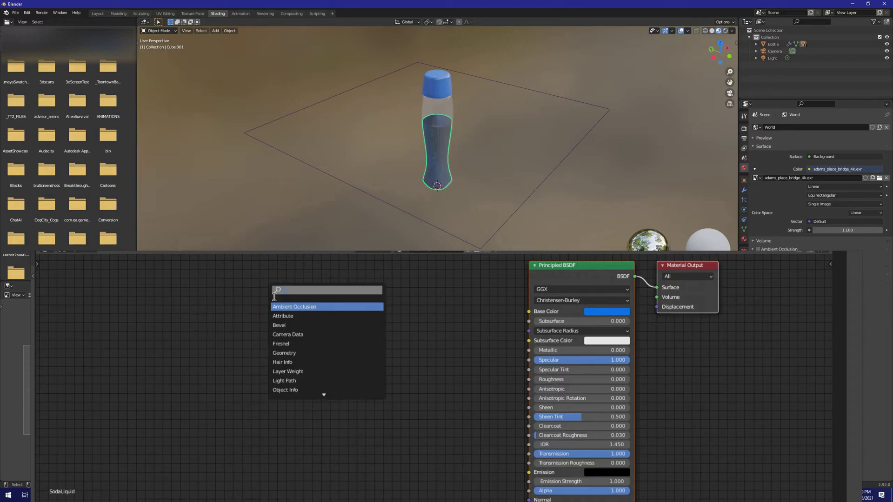
{"action": "type", "text": "t"}
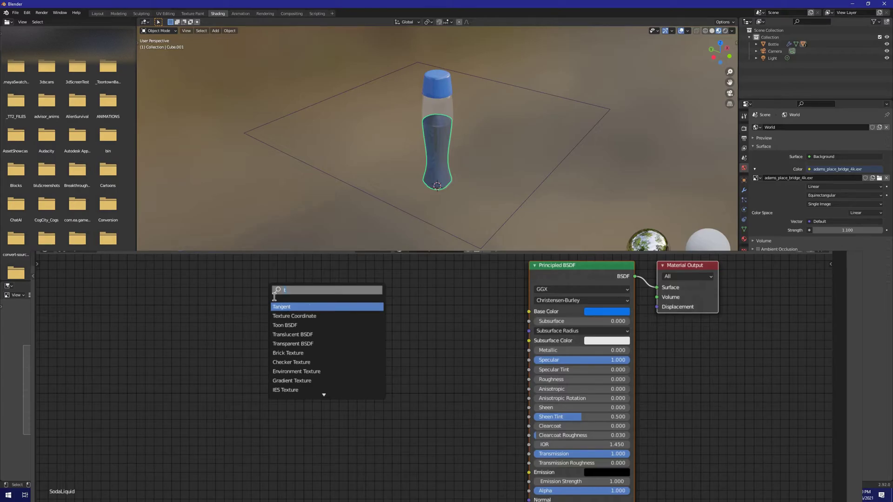
{"action": "type", "text": "ext"}
{"action": "key", "text": "Return"}
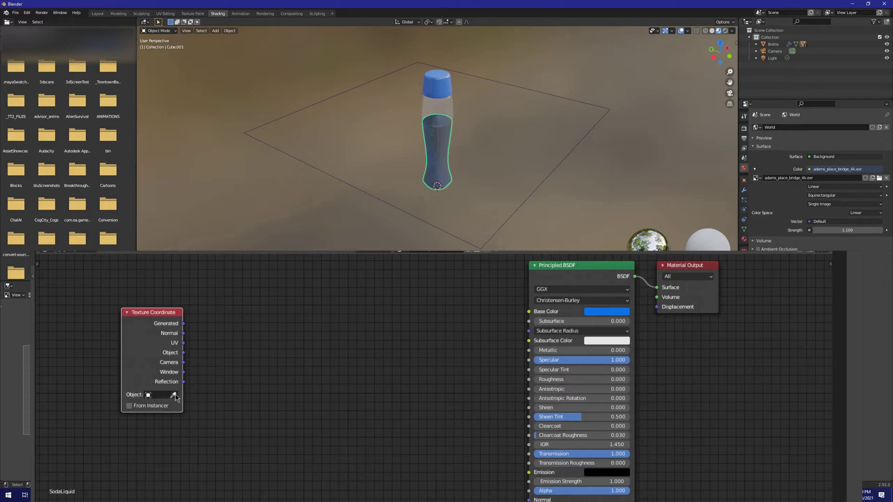
{"action": "left_click", "coordinate": [319, 175]}
Step: Add a Mapping node and connect the Texture Coordinate's Object output to its Vector input
{"action": "key", "text": "shift+a"}
{"action": "left_click", "coordinate": [246, 306]}
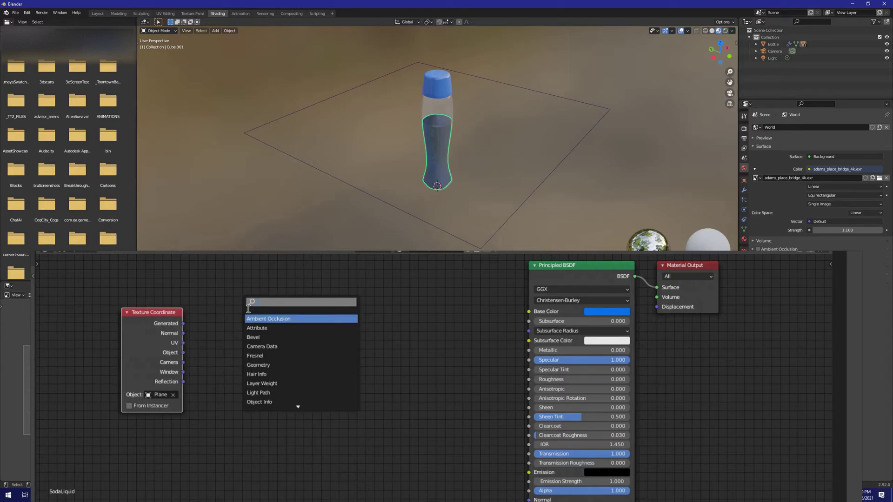
{"action": "type", "text": "mapping"}
{"action": "key", "text": "Return"}
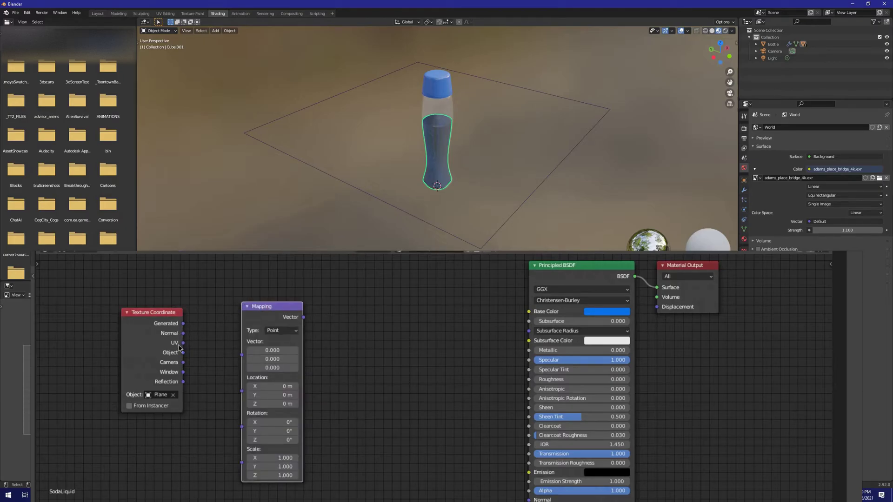
{"action": "left_click_drag", "start_coordinate": [184, 354], "coordinate": [193, 356]}
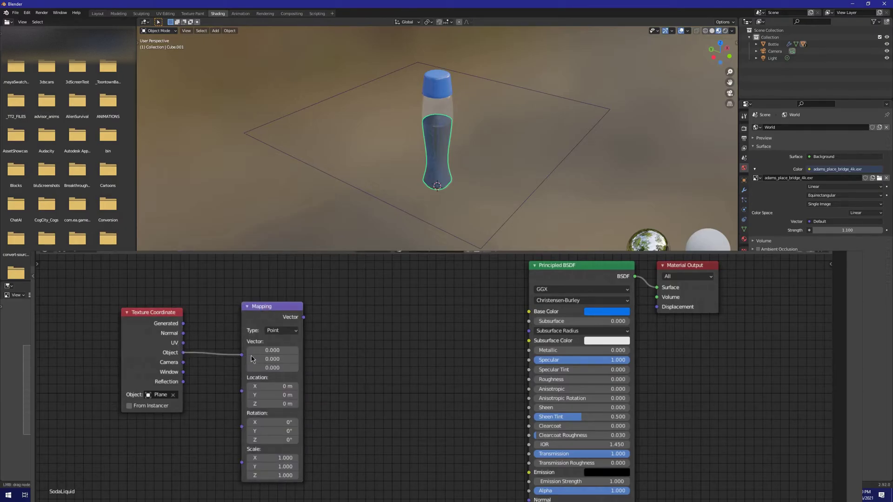
{"action": "left_click_drag", "start_coordinate": [251, 359], "coordinate": [251, 358]}
Step: Add a Separate XYZ node and connect the Mapping node's Vector output to its Vector input
{"action": "key", "text": "shift+a"}
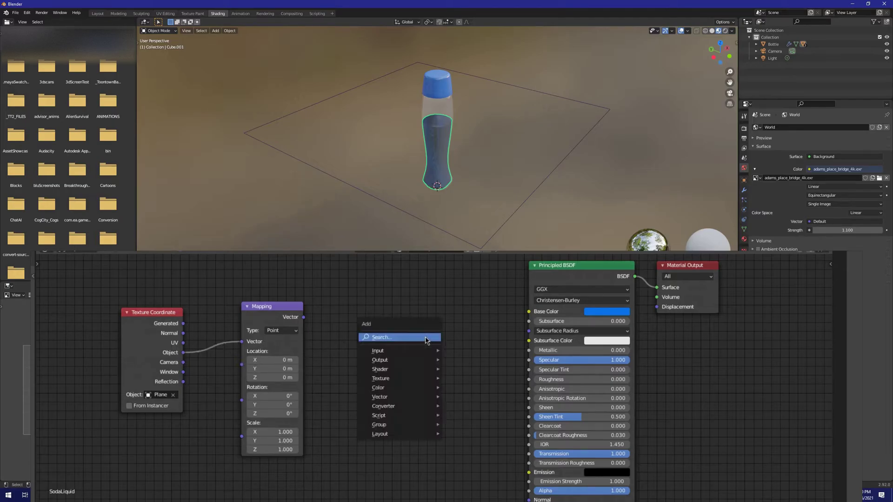
{"action": "left_click", "coordinate": [433, 339]}
{"action": "type", "text": "separa"}
{"action": "key", "text": "Down"}
{"action": "key", "text": "Down"}
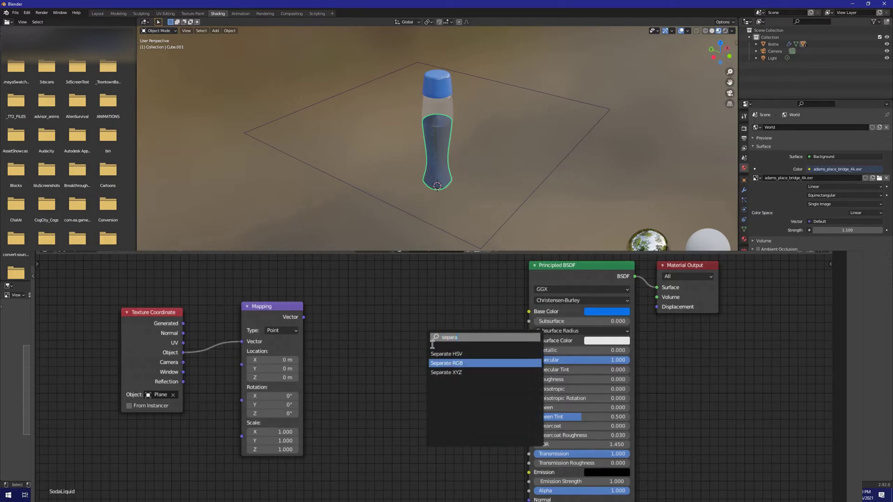
{"action": "key", "text": "Return"}
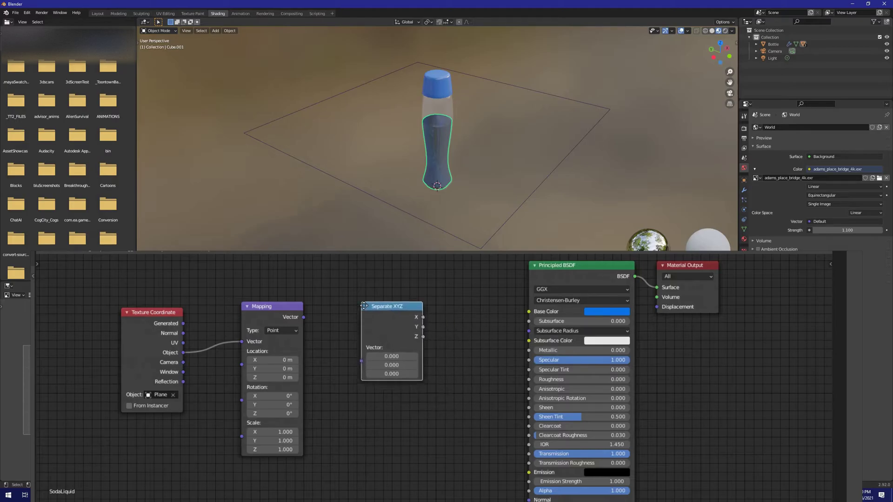
{"action": "left_click", "coordinate": [353, 295]}
{"action": "left_click_drag", "start_coordinate": [304, 317], "coordinate": [311, 328]}
{"action": "left_click_drag", "start_coordinate": [351, 354], "coordinate": [350, 350]}
Step: Move the Texture Coordinate, Mapping and Separate XYZ nodes farther from the Principled BSDF to make room between them
{"action": "scroll", "coordinate": [351, 354], "scroll_direction": "down", "scroll_amount": 3}
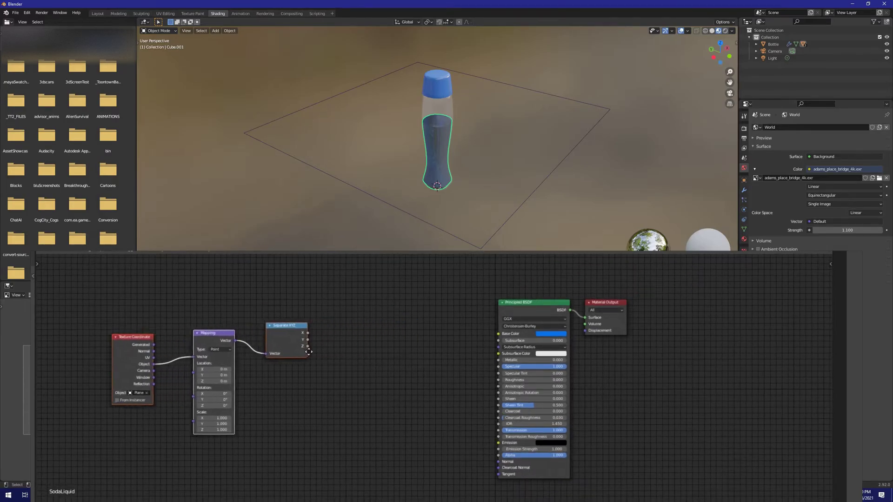
{"action": "left_click", "coordinate": [255, 356]}
{"action": "left_click", "coordinate": [229, 338]}
{"action": "left_click_drag", "start_coordinate": [230, 338], "coordinate": [228, 325]}
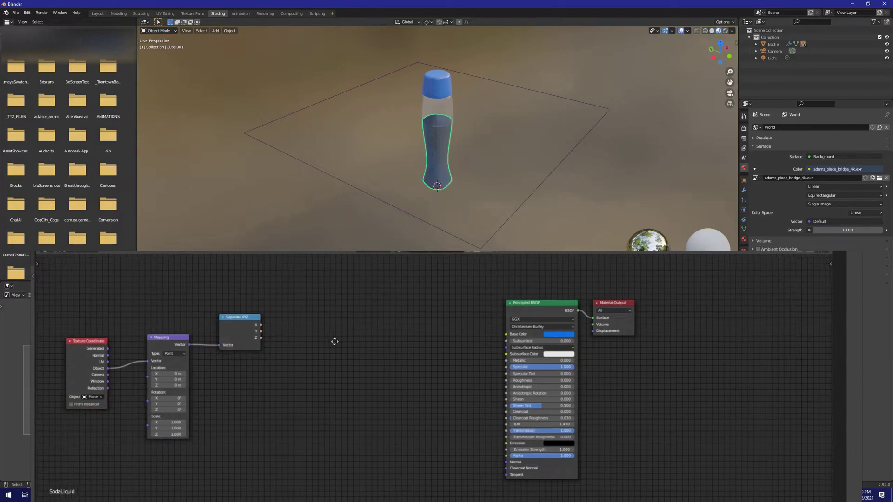
Step: Add a Vector Math node between the Separate XYZ node and the Principled BSDF
{"action": "middle_click_drag", "start_coordinate": [329, 339], "coordinate": [360, 340]}
{"action": "key", "text": "shift+a"}
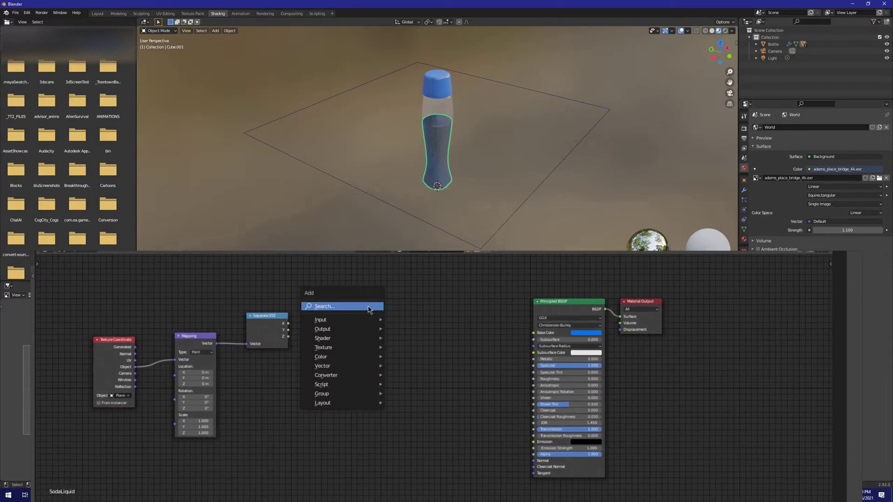
{"action": "left_click", "coordinate": [369, 309]}
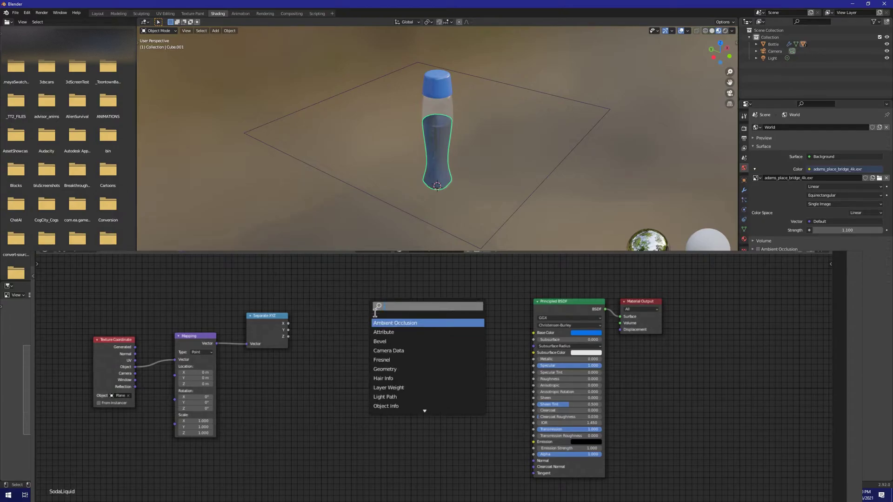
{"action": "type", "text": "vectorm"}
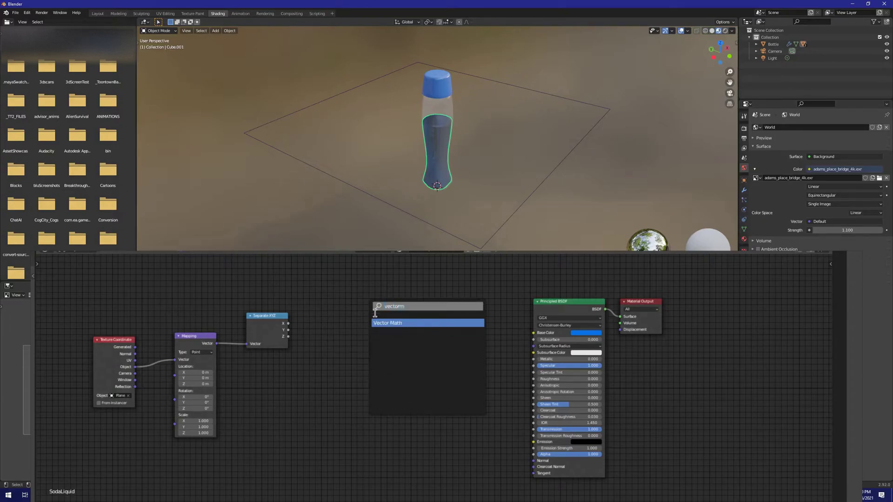
{"action": "type", "text": "ath"}
{"action": "key", "text": "Return"}
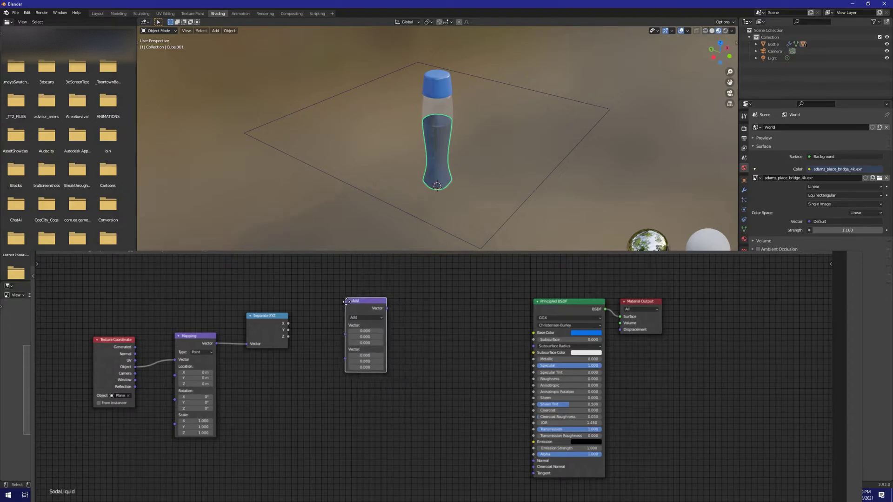
{"action": "scroll", "coordinate": [283, 322], "scroll_direction": "up", "scroll_amount": 1}
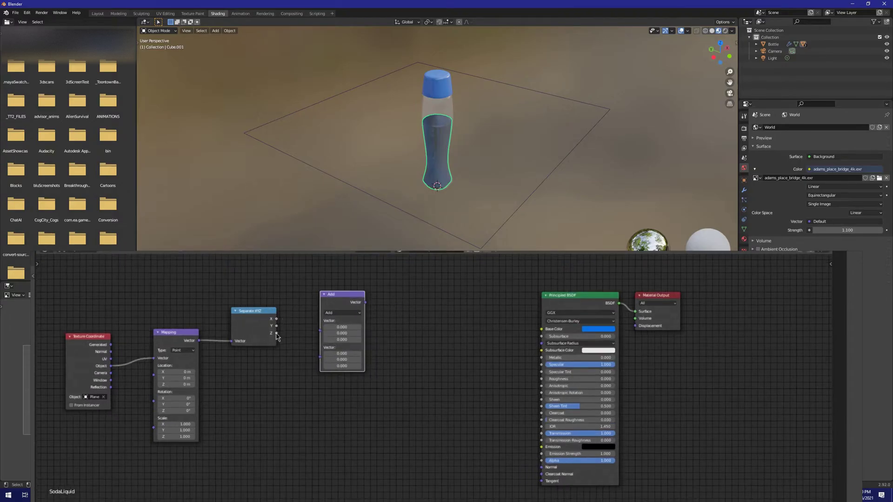
Step: Connect the Separate XYZ's Z output to the Vector Math node's first Vector input and set its operation to Distance
{"action": "left_click", "coordinate": [275, 335]}
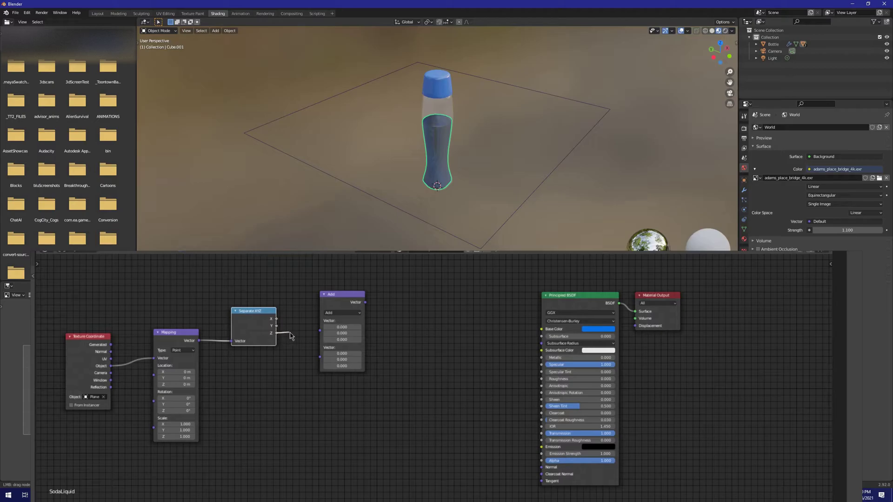
{"action": "left_click_drag", "start_coordinate": [322, 335], "coordinate": [324, 337]}
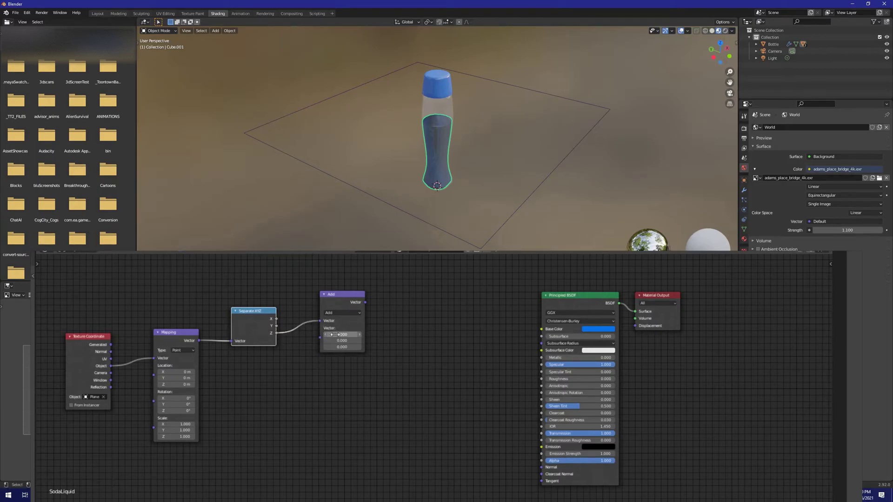
{"action": "middle_click_drag", "start_coordinate": [334, 334], "coordinate": [372, 336]}
{"action": "left_click", "coordinate": [381, 305]}
{"action": "left_click", "coordinate": [380, 315]}
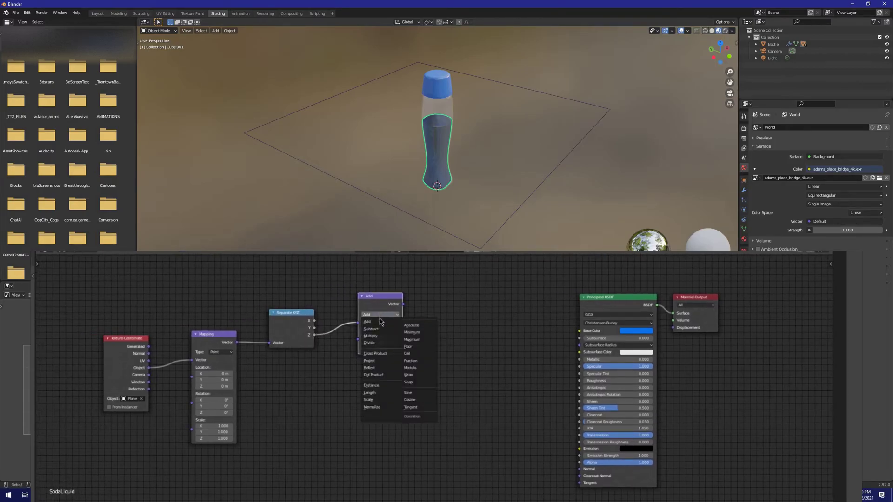
{"action": "left_click", "coordinate": [381, 387]}
Step: Add a Mix color node and connect the Distance node's Value output to its Fac input
{"action": "key", "text": "shift+a"}
{"action": "type", "text": "mix"}
{"action": "key", "text": "Return"}
{"action": "left_click", "coordinate": [450, 285]}
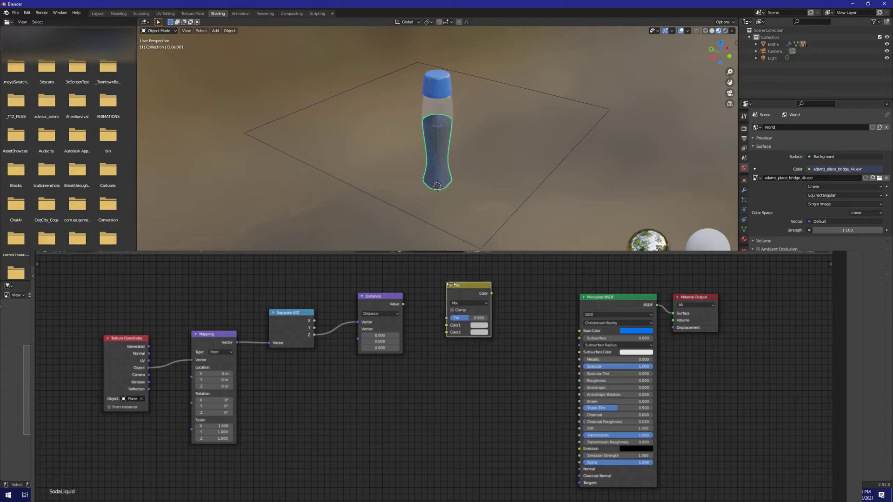
{"action": "left_click_drag", "start_coordinate": [400, 305], "coordinate": [446, 319]}
{"action": "middle_click_drag", "start_coordinate": [447, 318], "coordinate": [277, 342]}
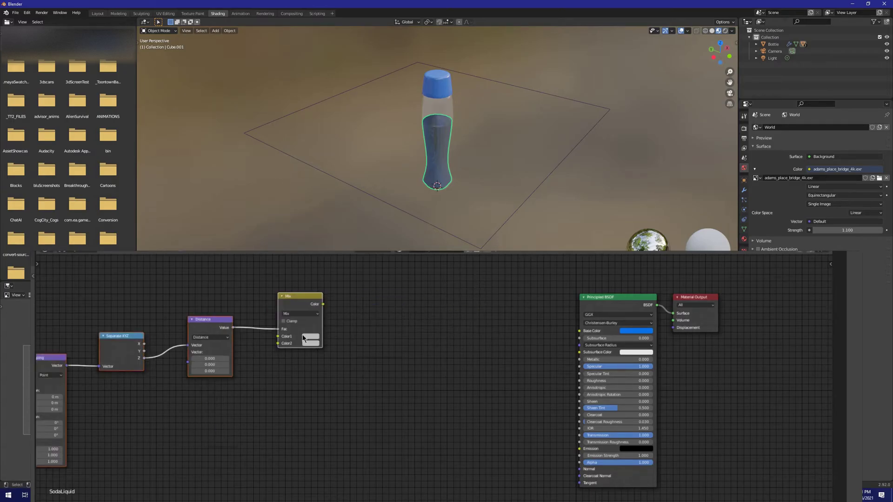
Step: Set the Mix node's Color1 to white and Color2 to black, and connect its Color output to the Principled BSDF's Transmission
{"action": "left_click", "coordinate": [311, 336]}
{"action": "left_click", "coordinate": [315, 343]}
{"action": "left_click", "coordinate": [357, 296]}
{"action": "left_click_drag", "start_coordinate": [405, 314], "coordinate": [610, 420]}
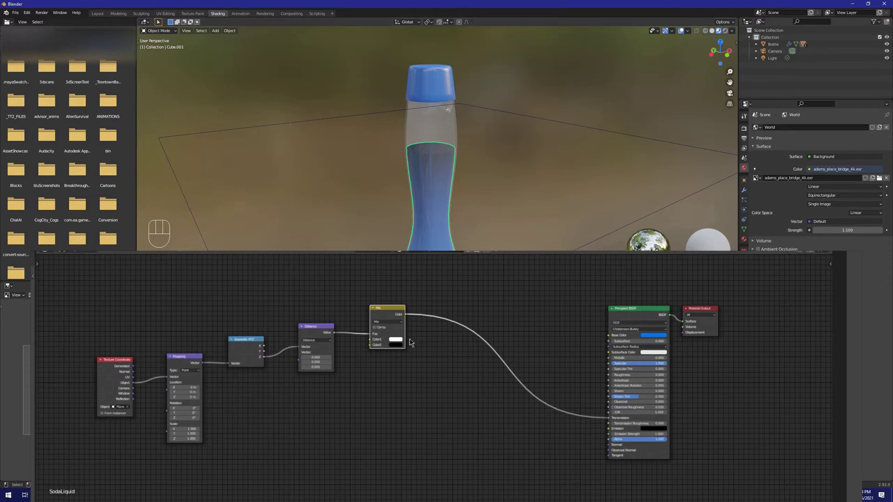
Step: Swap the Mix node's colors by setting Color1 to black and Color2 to white
{"action": "scroll", "coordinate": [405, 335], "scroll_direction": "up", "scroll_amount": 1}
{"action": "left_click", "coordinate": [389, 332]}
{"action": "left_click_drag", "start_coordinate": [434, 282], "coordinate": [433, 256]}
{"action": "left_click", "coordinate": [391, 340]}
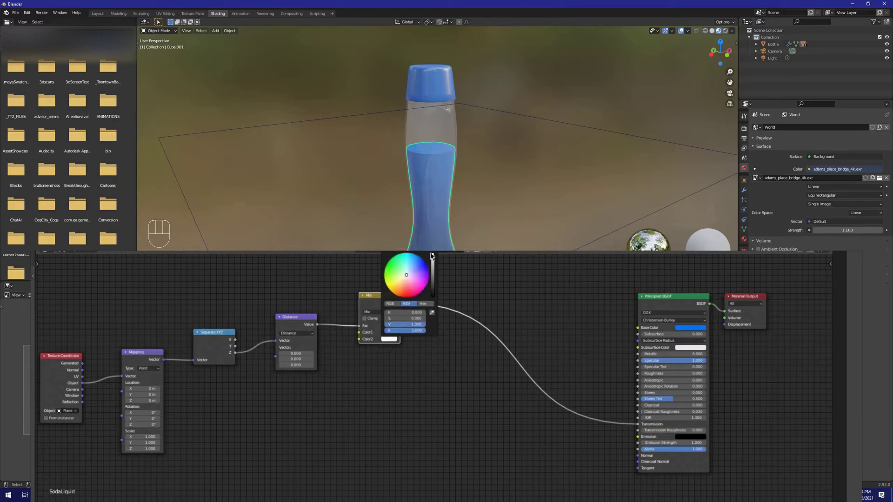
{"action": "middle_click_drag", "start_coordinate": [434, 227], "coordinate": [568, 231]}
Step: Set the Mapping node's Z scale to 34.1 to sharpen the transmission falloff near the liquid surface
{"action": "middle_click_drag", "start_coordinate": [167, 395], "coordinate": [330, 381]}
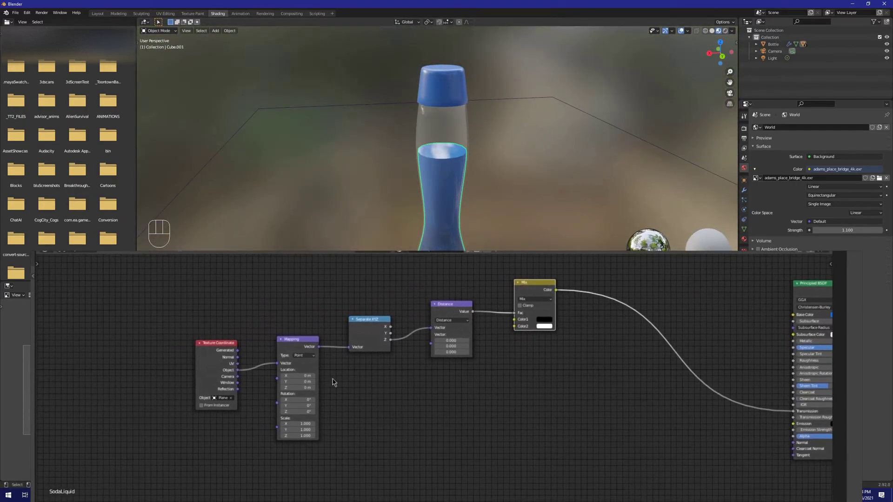
{"action": "scroll", "coordinate": [308, 416], "scroll_direction": "up", "scroll_amount": 1}
{"action": "left_click_drag", "start_coordinate": [279, 444], "coordinate": [305, 444]}
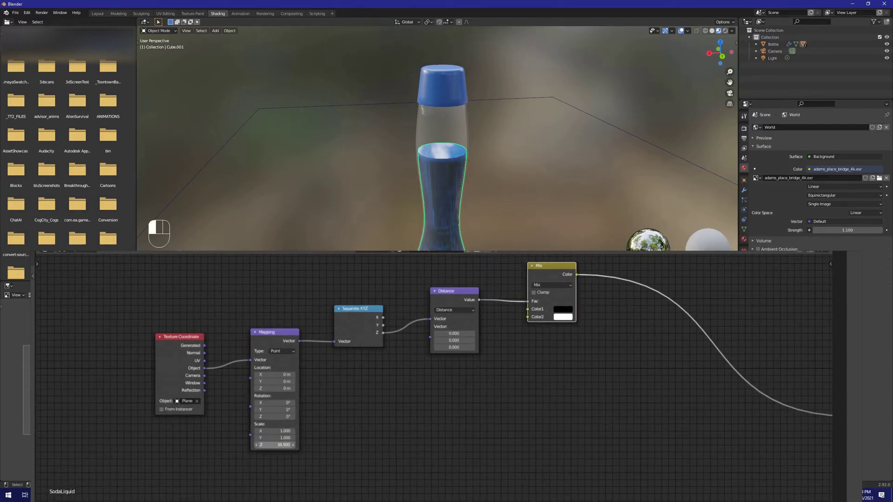
{"action": "scroll", "coordinate": [568, 166], "scroll_direction": "up", "scroll_amount": 5}
{"action": "middle_click_drag", "start_coordinate": [568, 166], "coordinate": [554, 155]}
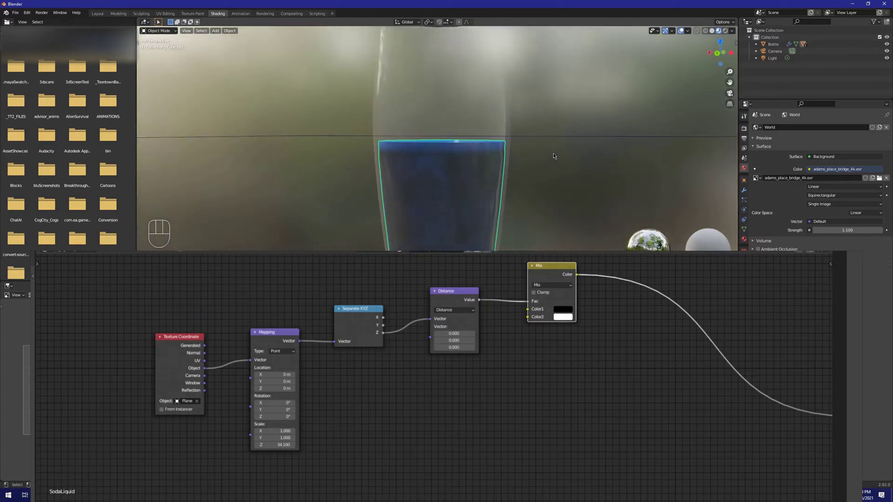
{"action": "left_click", "coordinate": [546, 142]}
{"action": "key", "text": "g"}
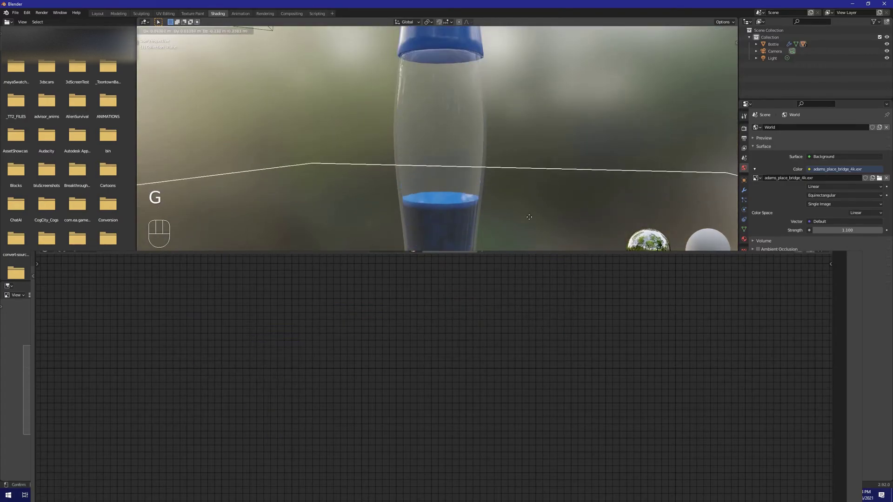
{"action": "right_click", "coordinate": [496, 185]}
{"action": "left_click", "coordinate": [481, 186]}
Step: Add a Noise Texture node with a Scale of 2.5 and connect its Fac output to the Mix node's Color1
{"action": "scroll", "coordinate": [478, 202], "scroll_direction": "down", "scroll_amount": 4}
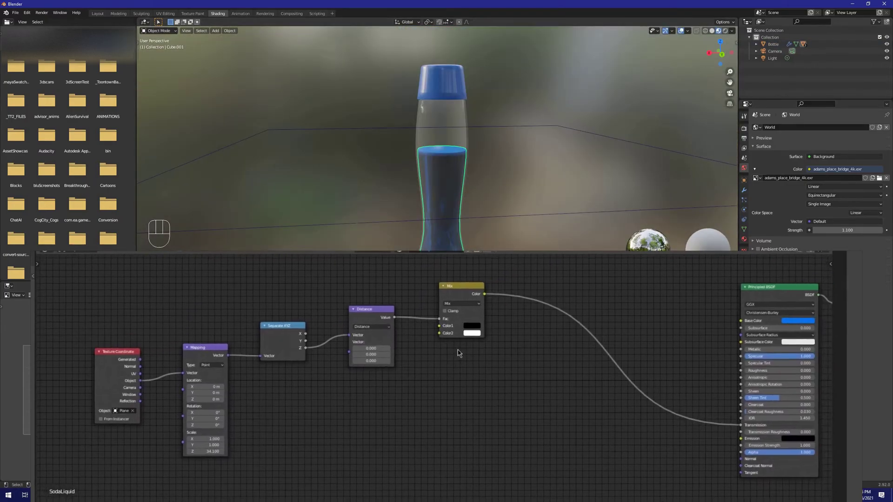
{"action": "key", "text": "shift+a"}
{"action": "type", "text": "noise"}
{"action": "key", "text": "Return"}
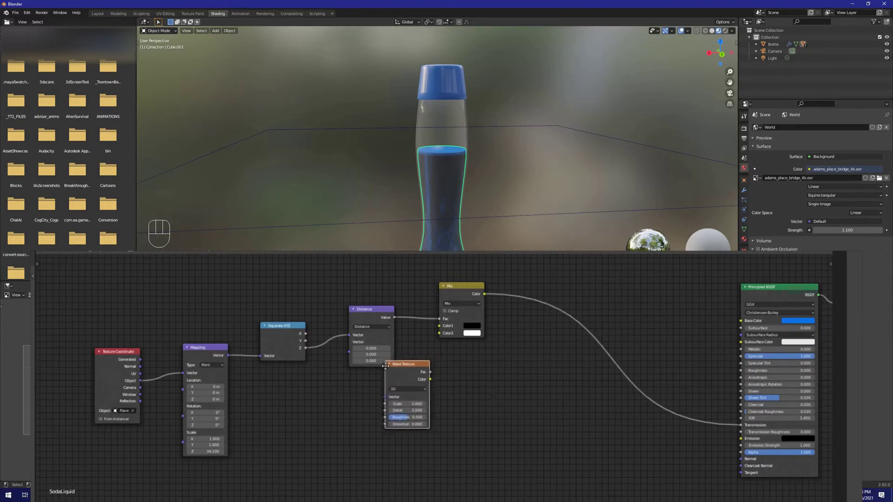
{"action": "left_click", "coordinate": [345, 385]}
{"action": "left_click_drag", "start_coordinate": [425, 347], "coordinate": [439, 326]}
Step: Add a Voronoi Texture node below the Mix node
{"action": "scroll", "coordinate": [454, 196], "scroll_direction": "up", "scroll_amount": 6}
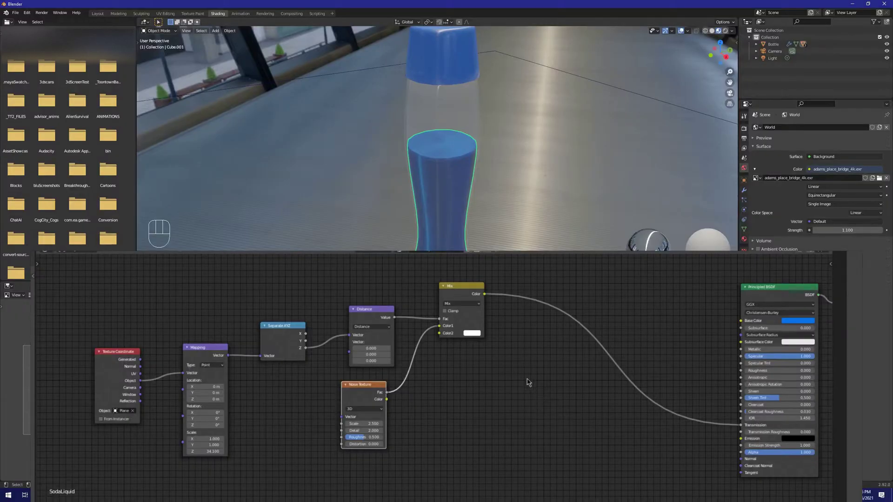
{"action": "middle_click_drag", "start_coordinate": [476, 170], "coordinate": [487, 190]}
{"action": "middle_click_drag", "start_coordinate": [478, 405], "coordinate": [366, 400]}
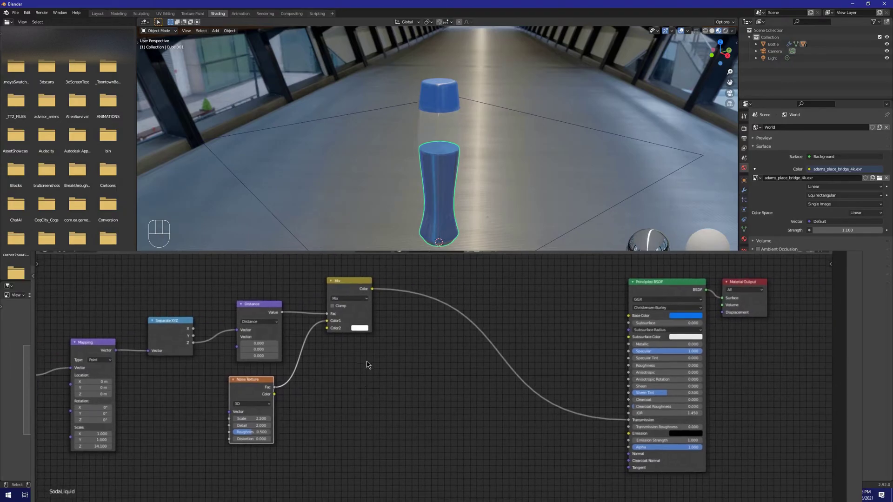
{"action": "key", "text": "shift+a"}
{"action": "left_click", "coordinate": [371, 362]}
{"action": "type", "text": "voro"}
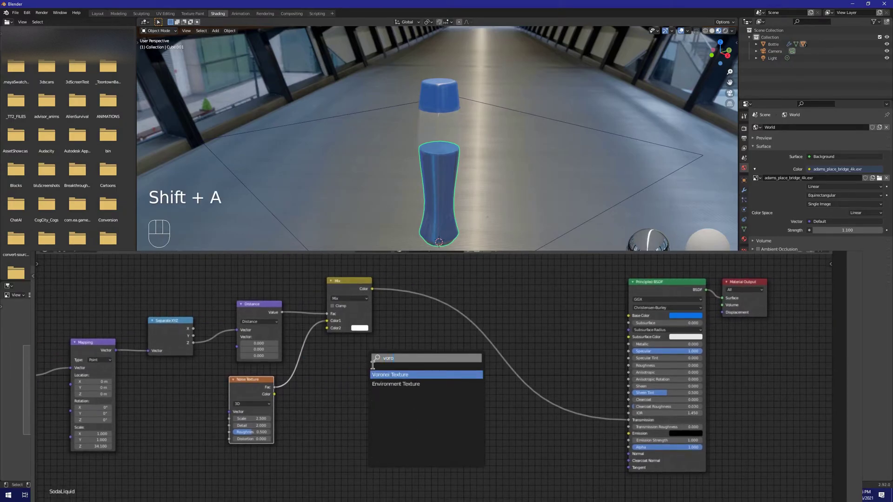
{"action": "key", "text": "Return"}
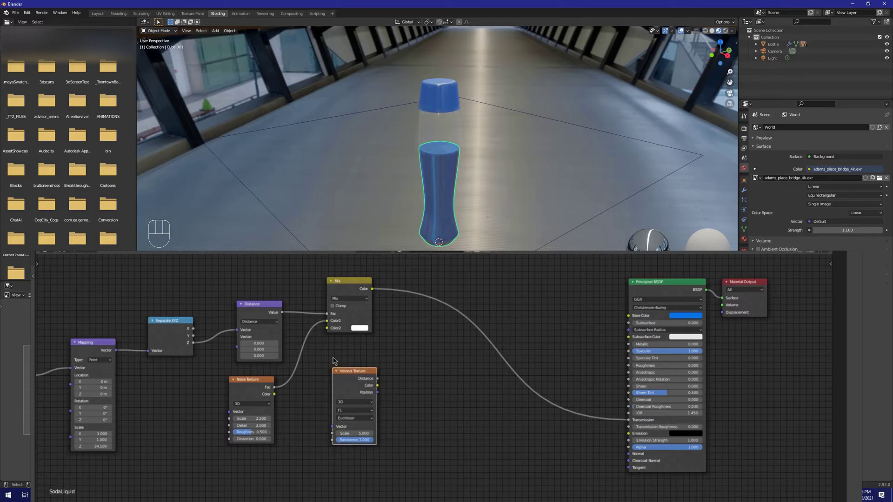
Step: Add a Bump node beside the Voronoi Texture and connect the Voronoi's Distance output to its Height input
{"action": "scroll", "coordinate": [372, 380], "scroll_direction": "up", "scroll_amount": 2}
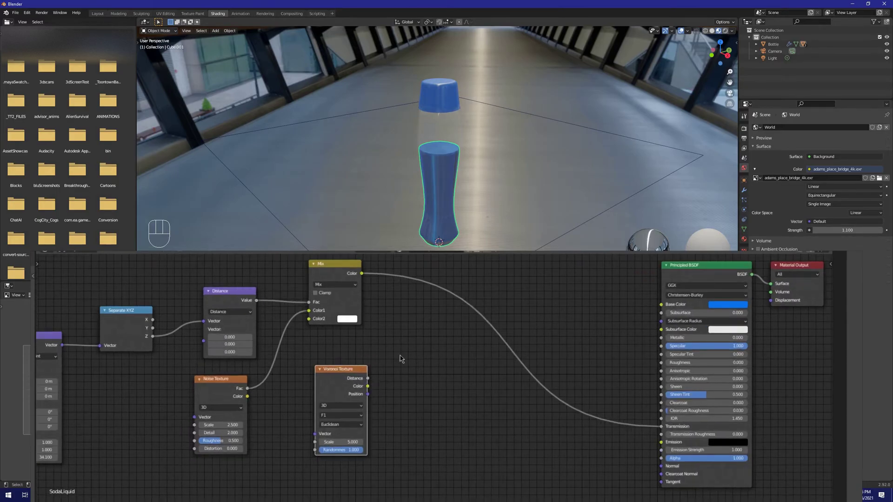
{"action": "key", "text": "shift+a"}
{"action": "left_click", "coordinate": [407, 362]}
{"action": "type", "text": "bump"}
{"action": "key", "text": "Return"}
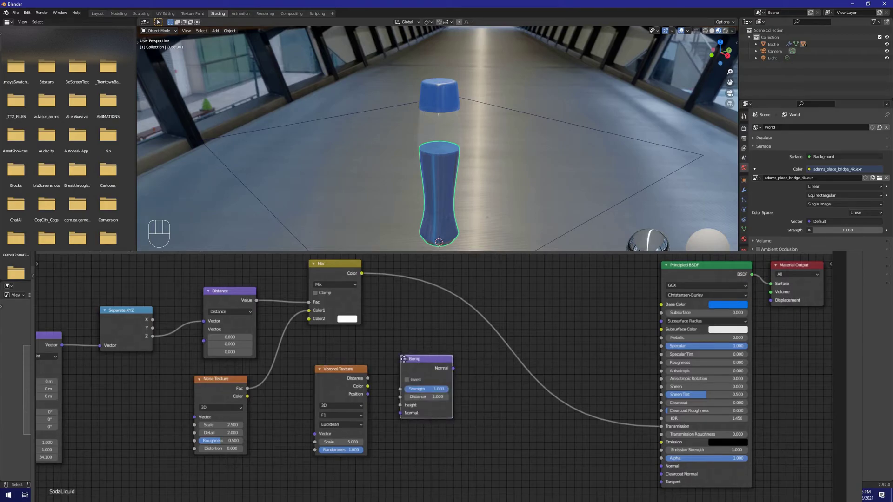
{"action": "left_click", "coordinate": [428, 373]}
{"action": "left_click_drag", "start_coordinate": [361, 384], "coordinate": [358, 414]}
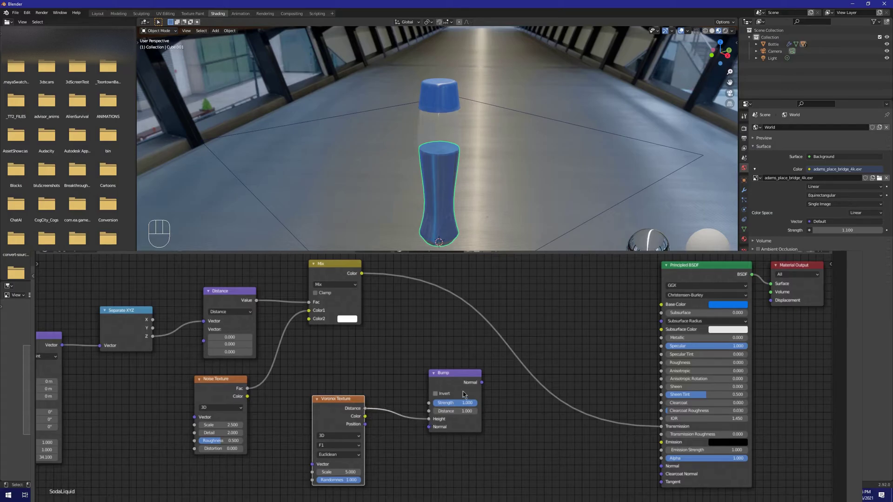
Step: Connect the Bump node's Normal output to the Principled BSDF's Normal input and inspect the liquid's surface
{"action": "left_click_drag", "start_coordinate": [482, 382], "coordinate": [662, 467]}
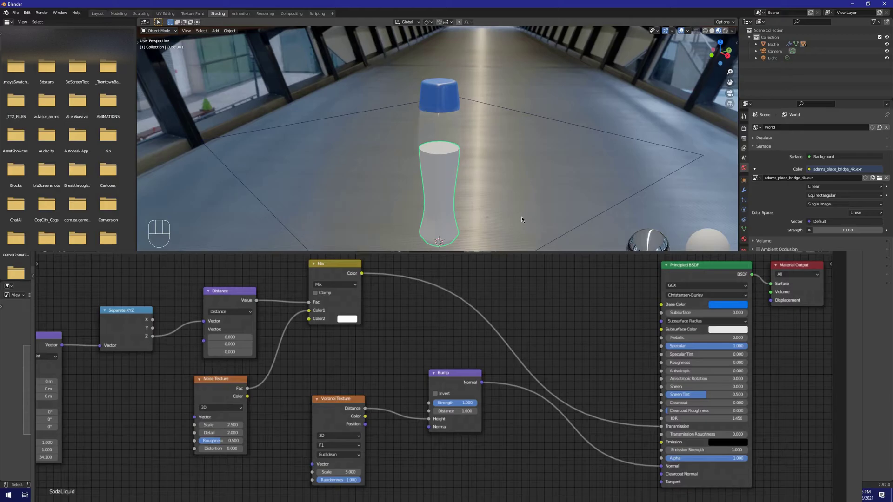
{"action": "scroll", "coordinate": [493, 220], "scroll_direction": "up", "scroll_amount": 4}
{"action": "middle_click_drag", "start_coordinate": [486, 224], "coordinate": [391, 240]}
Step: Set the Voronoi Texture's feature output to Smooth F1 and check the bumps on the liquid
{"action": "middle_click_drag", "start_coordinate": [345, 460], "coordinate": [352, 423]}
{"action": "left_click", "coordinate": [335, 413]}
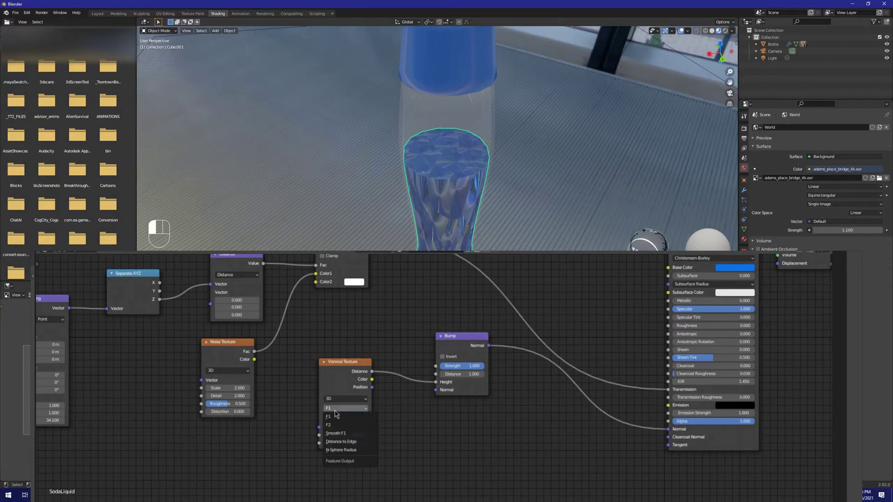
{"action": "left_click", "coordinate": [347, 434]}
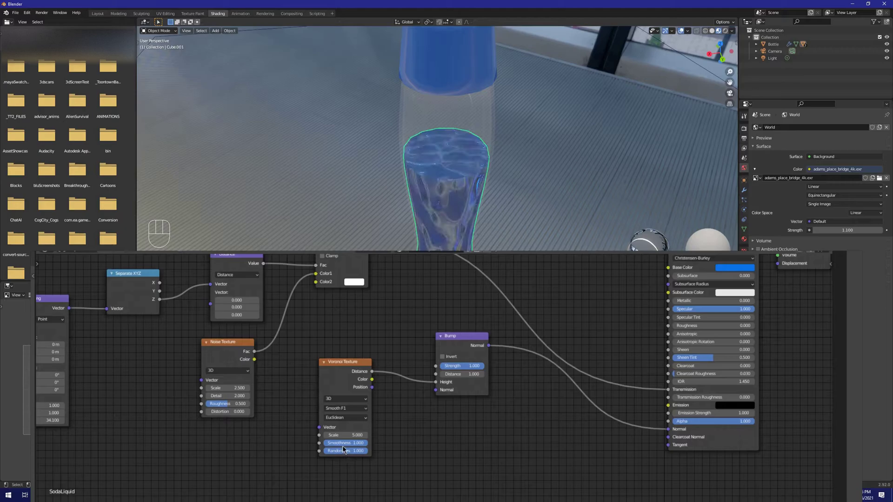
{"action": "middle_click_drag", "start_coordinate": [411, 230], "coordinate": [432, 149]}
{"action": "middle_click_drag", "start_coordinate": [437, 187], "coordinate": [403, 190]}
{"action": "scroll", "coordinate": [320, 317], "scroll_direction": "down", "scroll_amount": 3}
Step: Spread out the texture and Bump nodes, and connect the Distance node's Value output to the Bump's Strength input
{"action": "middle_click_drag", "start_coordinate": [320, 316], "coordinate": [342, 351]}
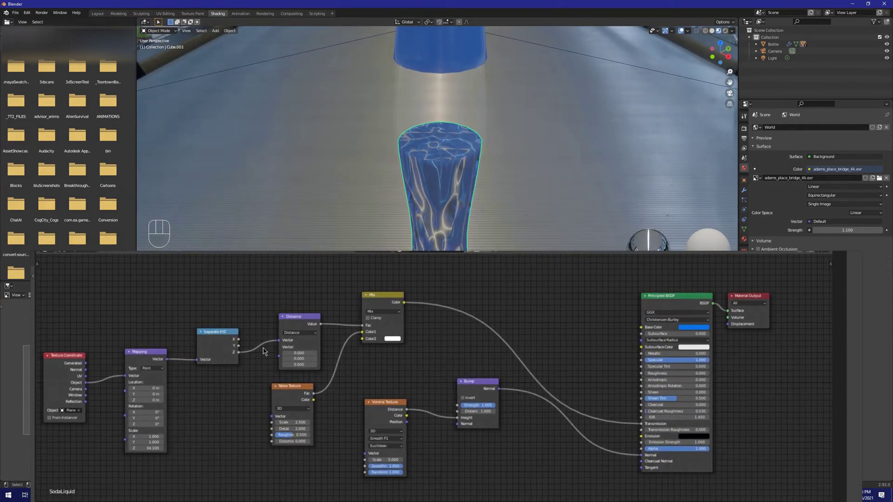
{"action": "scroll", "coordinate": [307, 335], "scroll_direction": "up", "scroll_amount": 1}
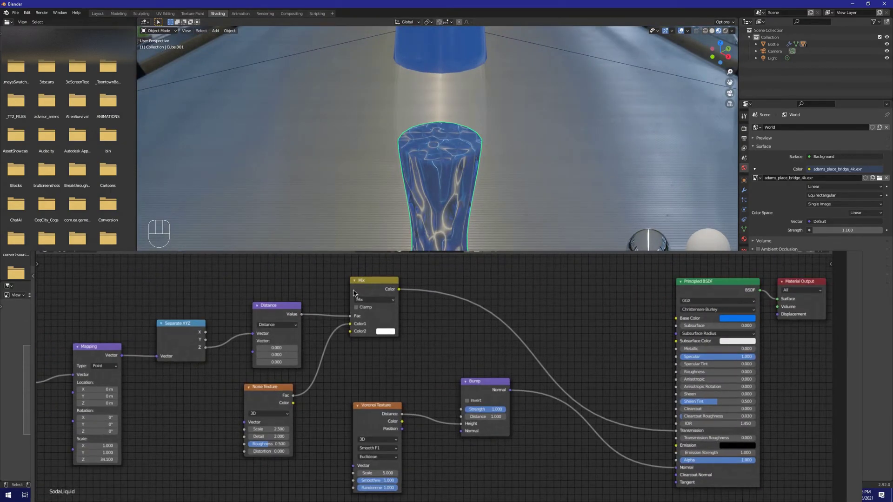
{"action": "middle_click_drag", "start_coordinate": [410, 300], "coordinate": [351, 300]}
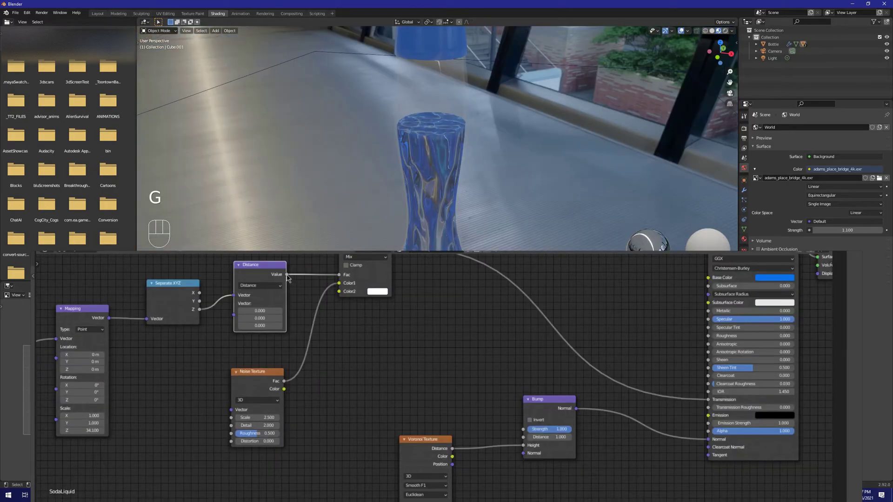
{"action": "left_click_drag", "start_coordinate": [287, 275], "coordinate": [289, 287]}
{"action": "left_click_drag", "start_coordinate": [355, 317], "coordinate": [531, 429]}
{"action": "middle_click_drag", "start_coordinate": [472, 205], "coordinate": [436, 211]}
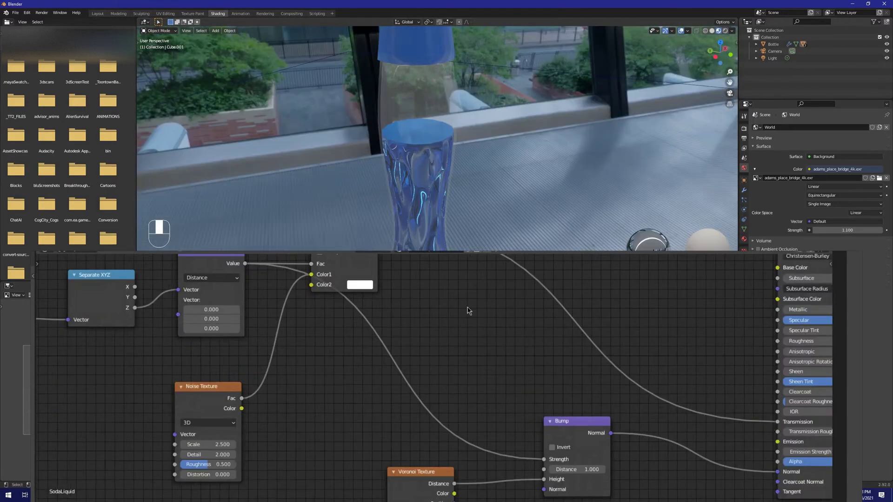
Step: Insert an Invert node into the link between the Distance node's Value output and the Bump's Strength input
{"action": "key", "text": "shift+a"}
{"action": "left_click", "coordinate": [474, 310]}
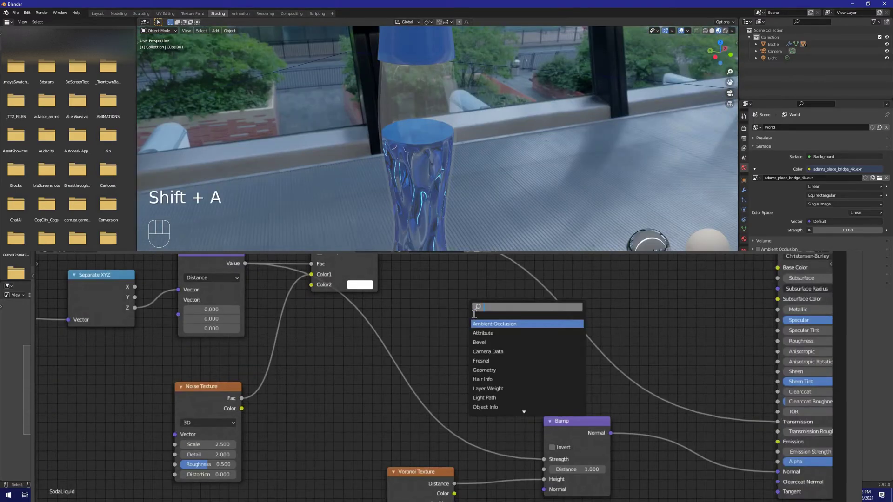
{"action": "type", "text": "invert"}
{"action": "key", "text": "Return"}
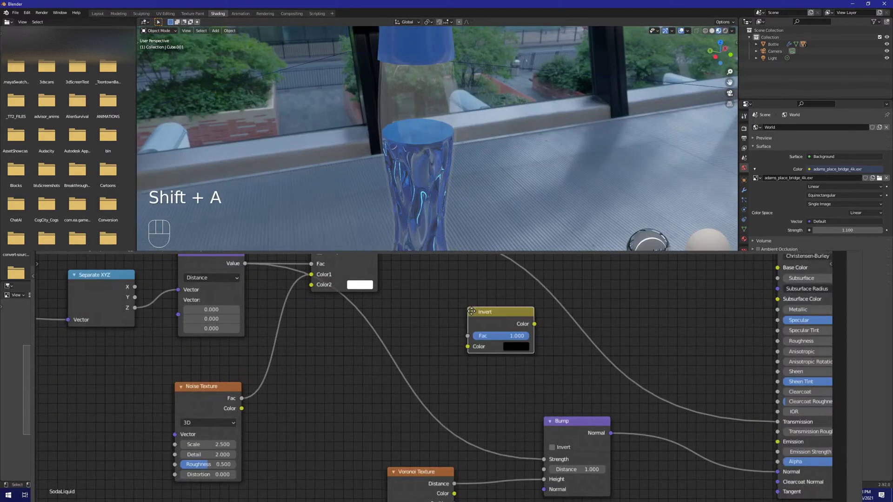
{"action": "left_click", "coordinate": [399, 344]}
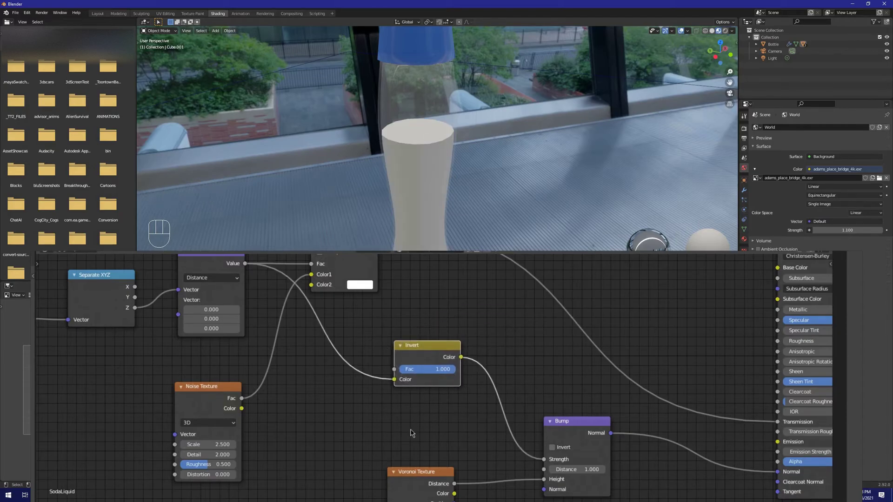
Step: Inspect the liquid's surface and reduce the Bump node's Distance to 0.25
{"action": "middle_click_drag", "start_coordinate": [411, 433], "coordinate": [412, 426]}
{"action": "middle_click_drag", "start_coordinate": [419, 233], "coordinate": [536, 166]}
{"action": "scroll", "coordinate": [455, 169], "scroll_direction": "up", "scroll_amount": 1}
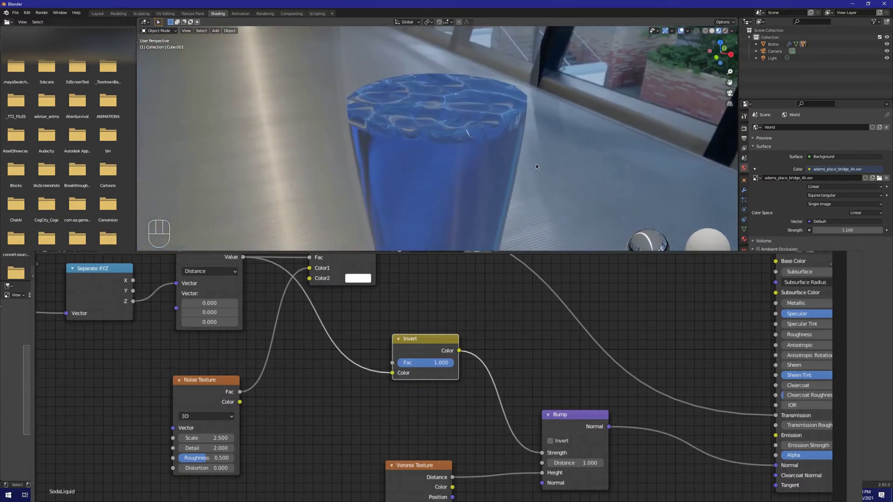
{"action": "scroll", "coordinate": [536, 167], "scroll_direction": "down", "scroll_amount": 3}
{"action": "middle_click_drag", "start_coordinate": [574, 383], "coordinate": [513, 322]}
{"action": "left_click", "coordinate": [525, 402]}
{"action": "type", "text": "0.5"}
{"action": "key", "text": "Return"}
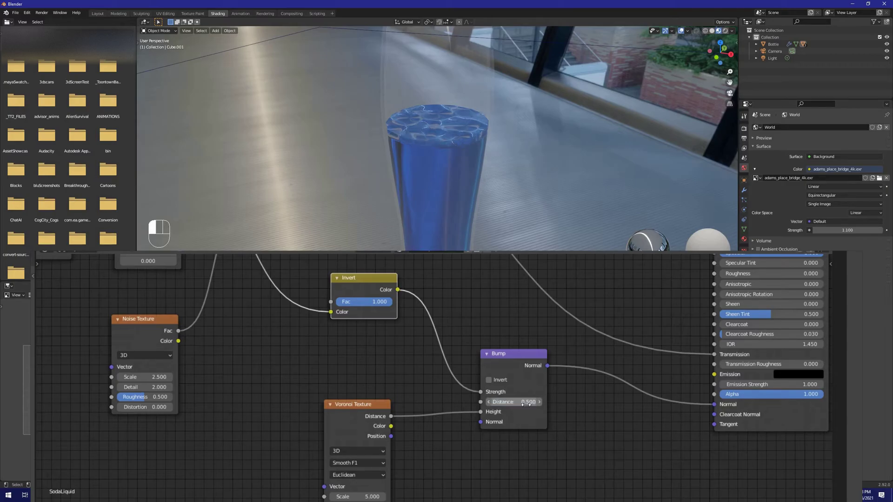
{"action": "key", "text": "Return"}
Step: Select the white plane around the bottle and hide it in the viewport
{"action": "middle_click_drag", "start_coordinate": [502, 209], "coordinate": [437, 217]}
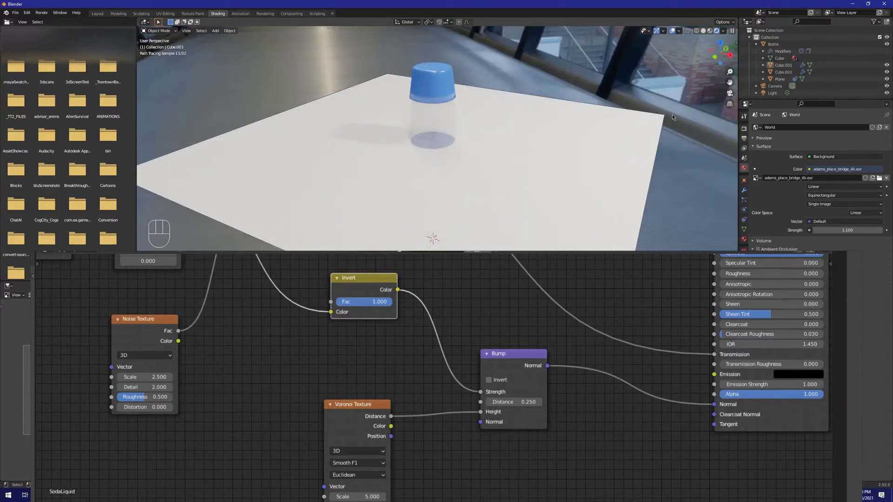
{"action": "left_click", "coordinate": [672, 117]}
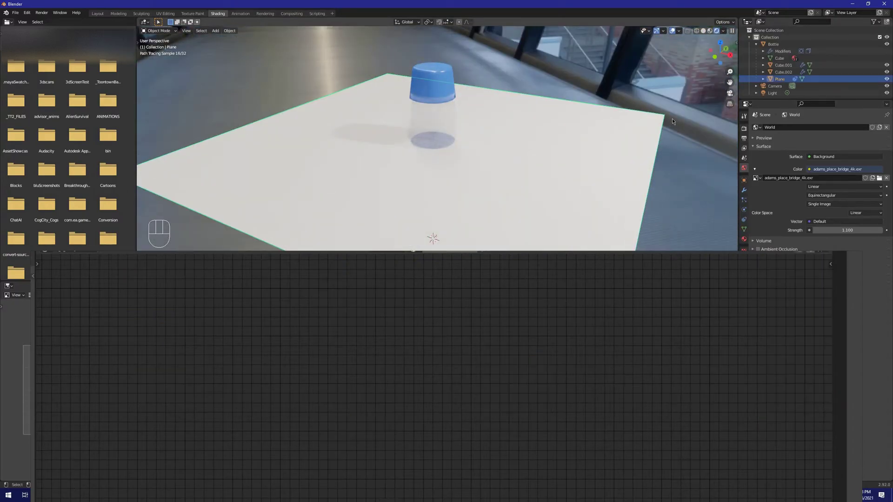
{"action": "left_click", "coordinate": [887, 80]}
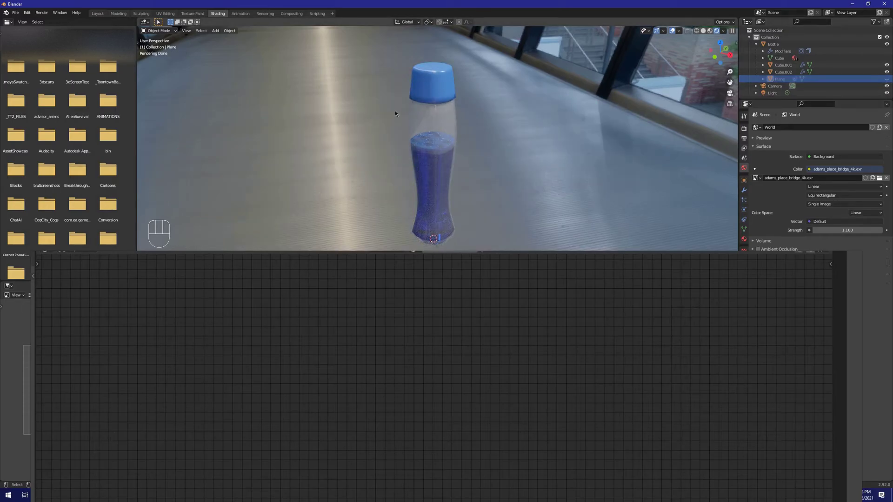
Step: Insert a ColorRamp node into the link between the Mix node's Color output and the Principled BSDF's Transmission input
{"action": "key", "text": "shift+a"}
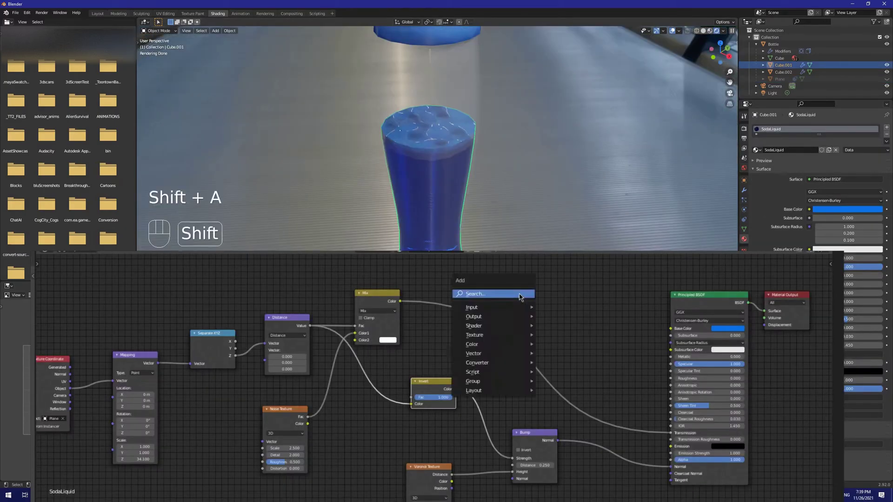
{"action": "left_click", "coordinate": [526, 295]}
{"action": "type", "text": "color ramp"}
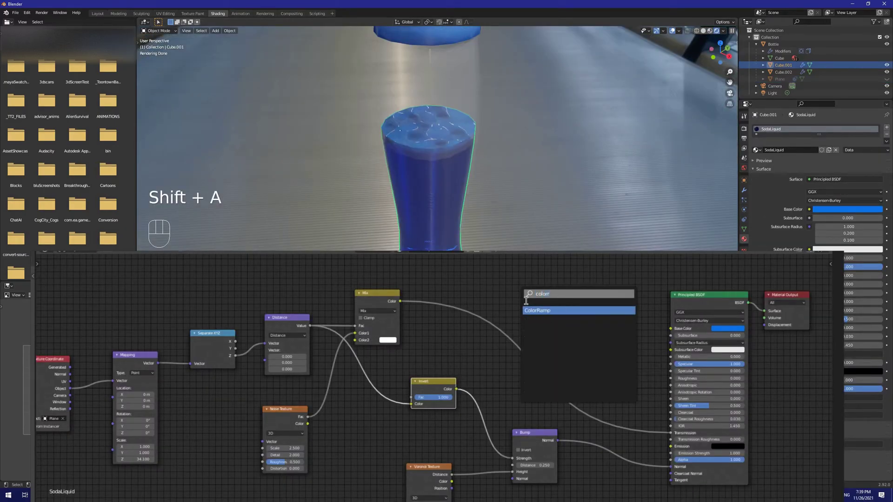
{"action": "key", "text": "Return"}
{"action": "left_click", "coordinate": [427, 293]}
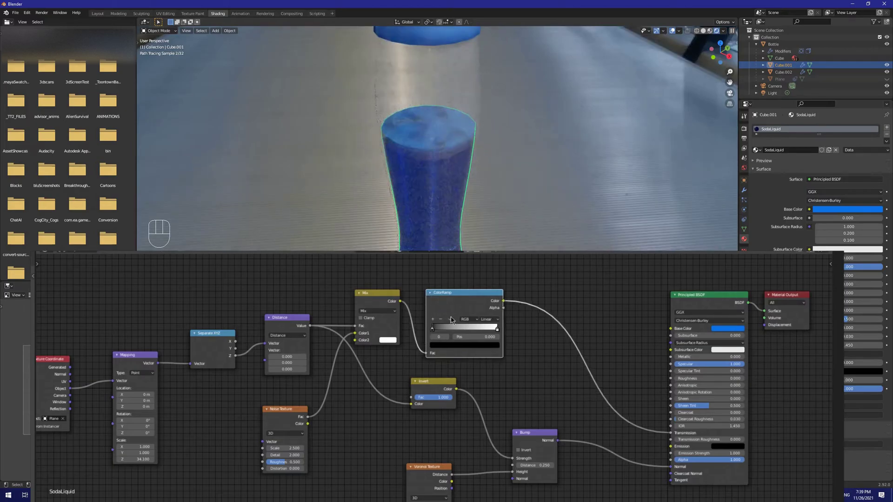
Step: Change the ColorRamp's black stop to light grey and check the liquid
{"action": "left_click", "coordinate": [436, 328]}
{"action": "left_click", "coordinate": [483, 346]}
{"action": "left_click_drag", "start_coordinate": [485, 298], "coordinate": [486, 266]}
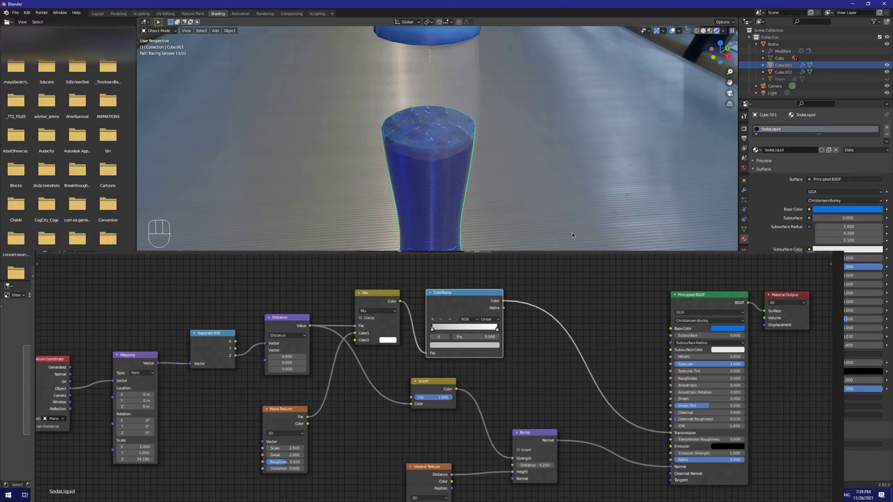
{"action": "middle_click_drag", "start_coordinate": [571, 229], "coordinate": [522, 195]}
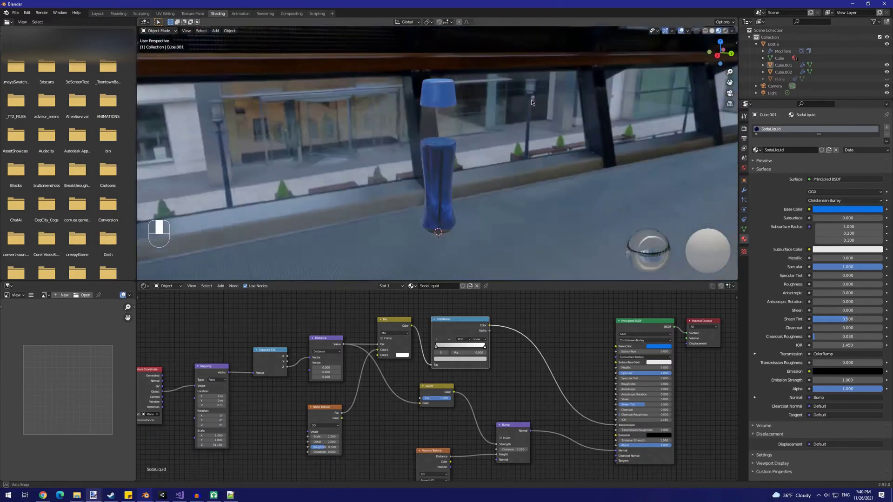
Step: Select the bottle, tip it onto its side to test the liquid level, and clear its rotation
{"action": "mouse_move", "coordinate": [531, 99]}
{"action": "middle_mouse_down"}
{"action": "mouse_move", "coordinate": [644, 103]}
{"action": "mouse_move", "coordinate": [149, 105]}
{"action": "mouse_move", "coordinate": [183, 106]}
{"action": "middle_mouse_up"}
{"action": "left_click", "coordinate": [468, 136]}
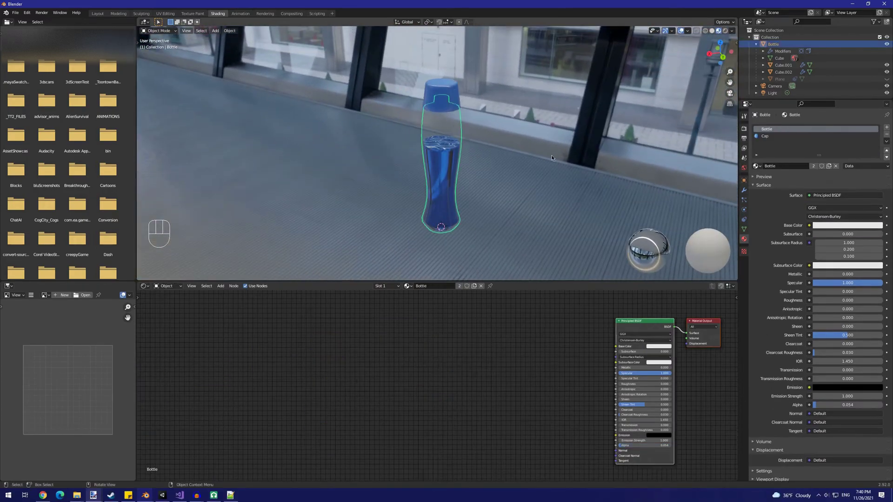
{"action": "key", "text": "r"}
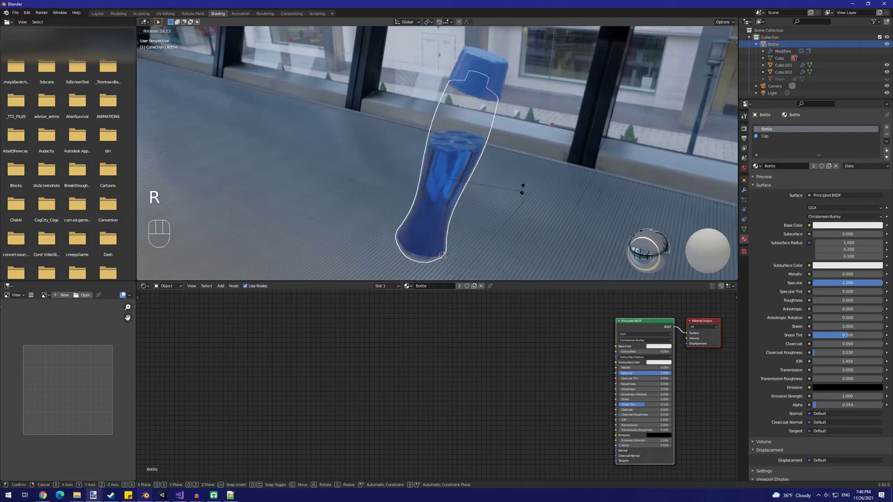
{"action": "left_click", "coordinate": [449, 134]}
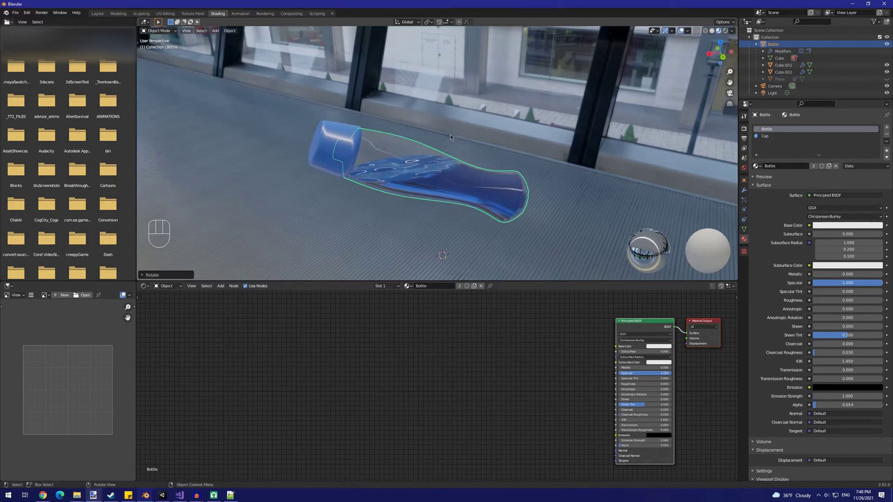
{"action": "key", "text": "alt+r"}
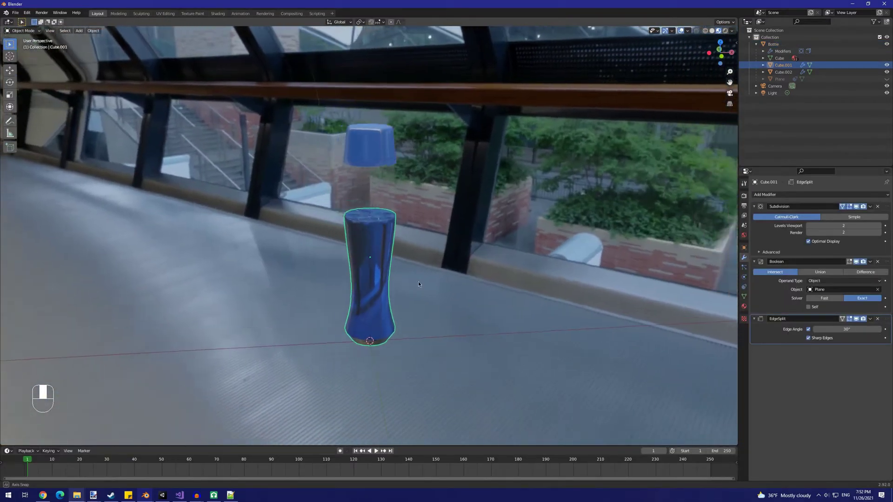
{"action": "middle_click_drag", "start_coordinate": [418, 282], "coordinate": [449, 277]}
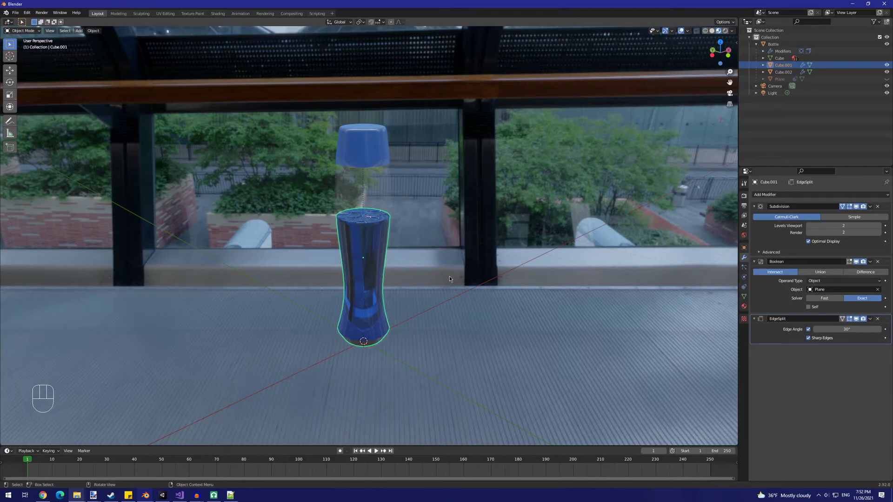
{"action": "key", "text": "g"}
{"action": "mouse_move", "coordinate": [448, 273]}
{"action": "middle_mouse_down"}
{"action": "mouse_move", "coordinate": [433, 223]}
{"action": "mouse_move", "coordinate": [396, 245]}
{"action": "mouse_move", "coordinate": [414, 265]}
{"action": "mouse_move", "coordinate": [537, 306]}
{"action": "middle_mouse_up"}
{"action": "right_click", "coordinate": [383, 238]}
Step: Switch to wireframe shading, duplicate the liquid mesh in place and scale the copy down inside the original
{"action": "key", "text": "shift+z"}
{"action": "key", "text": "shift+d"}
{"action": "key", "text": "s"}
{"action": "right_click", "coordinate": [528, 306]}
{"action": "key", "text": "s"}
{"action": "left_click", "coordinate": [507, 311]}
{"action": "middle_click_drag", "start_coordinate": [507, 311], "coordinate": [479, 304]}
Step: Narrow the duplicated liquid mesh in X and Y only, and fine-tune its overall scale inside the bottle
{"action": "key", "text": "s"}
{"action": "key", "text": "shift+z"}
{"action": "left_click", "coordinate": [457, 293]}
{"action": "key", "text": "s"}
{"action": "left_click", "coordinate": [487, 308]}
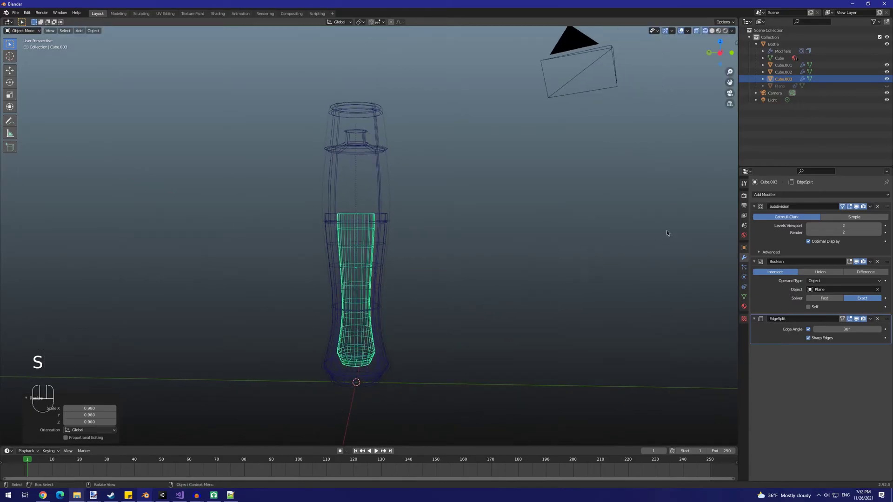
Step: Remove the Subdivision and EdgeSplit modifiers from the duplicated mesh, leaving the Boolean in place
{"action": "left_click", "coordinate": [877, 207]}
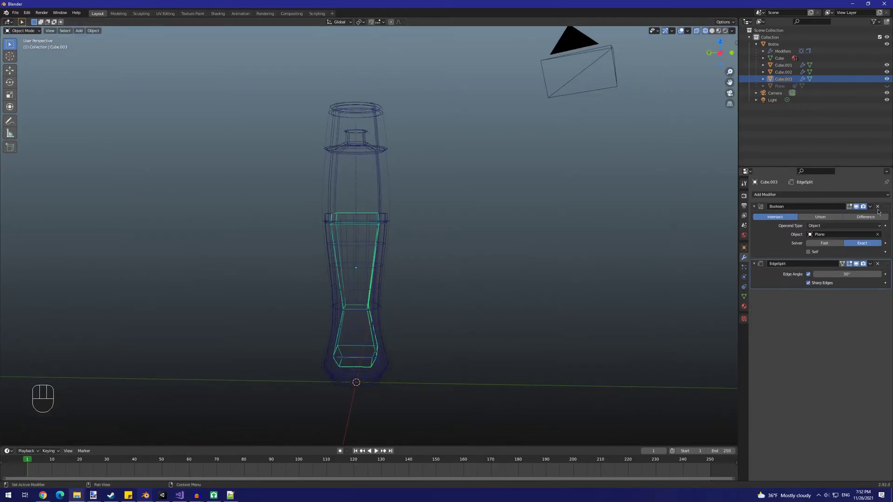
{"action": "left_click", "coordinate": [877, 265]}
{"action": "key", "text": "g"}
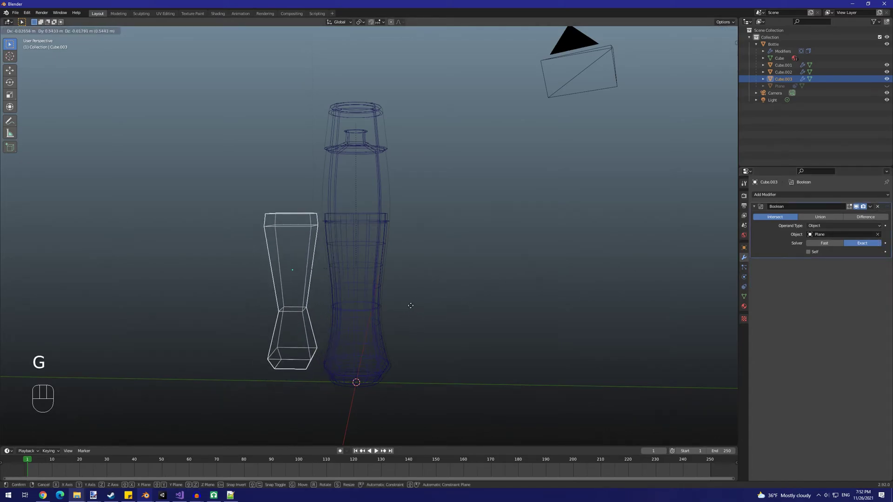
{"action": "right_click", "coordinate": [370, 319]}
Step: Edit the duplicated mesh in edge mode and select its two horizontal edge loops at the widest part and the waist
{"action": "key", "text": "Tab"}
{"action": "key", "text": "2"}
{"action": "left_click", "coordinate": [359, 228], "text": "alt"}
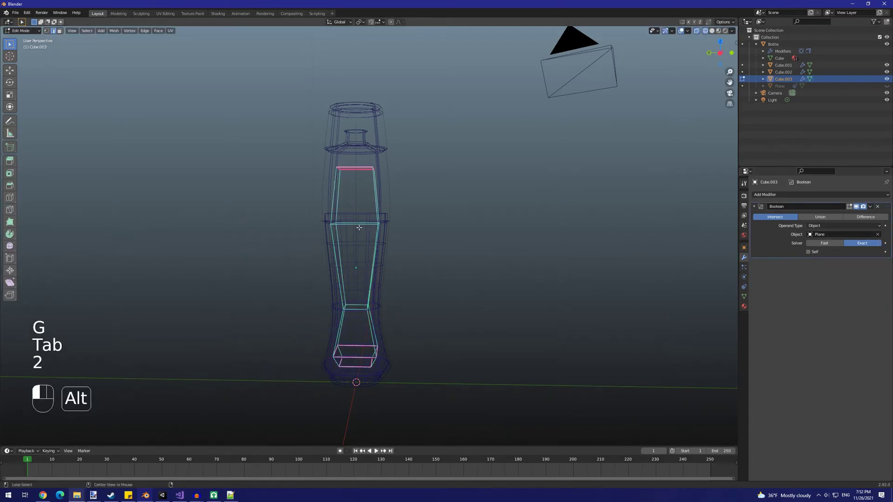
{"action": "left_click", "coordinate": [360, 313], "text": "alt+shift"}
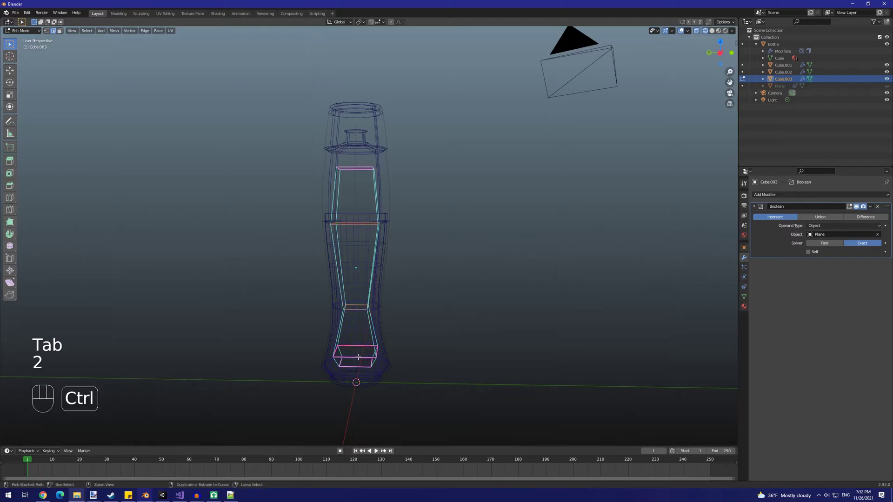
Step: Dissolve the inner block's intermediate edge loops and scale the straightened block down to about 0.57 on X and Y
{"action": "key", "text": "ctrl+x"}
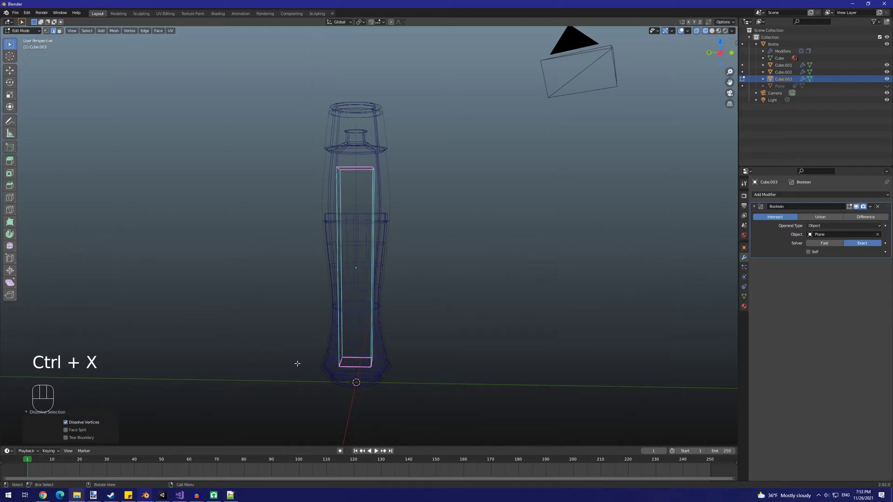
{"action": "key", "text": "Tab"}
{"action": "middle_click_drag", "start_coordinate": [448, 305], "coordinate": [479, 311]}
{"action": "key", "text": "s"}
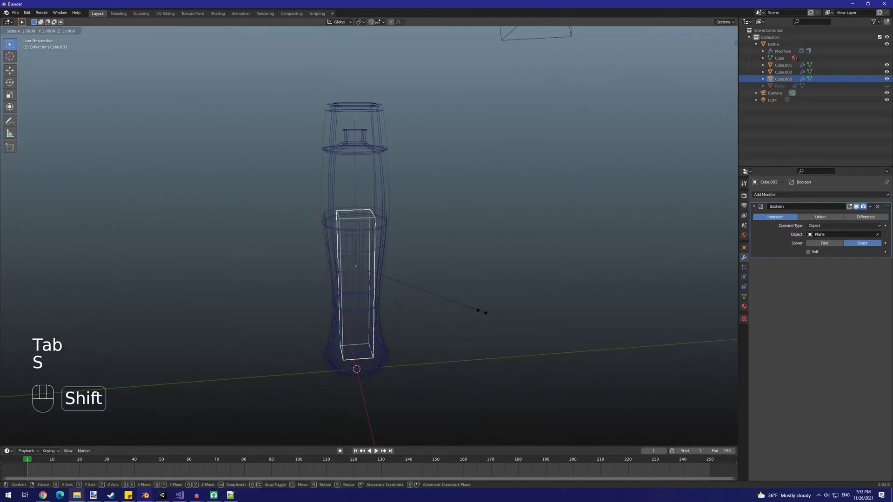
{"action": "key", "text": "shift+z"}
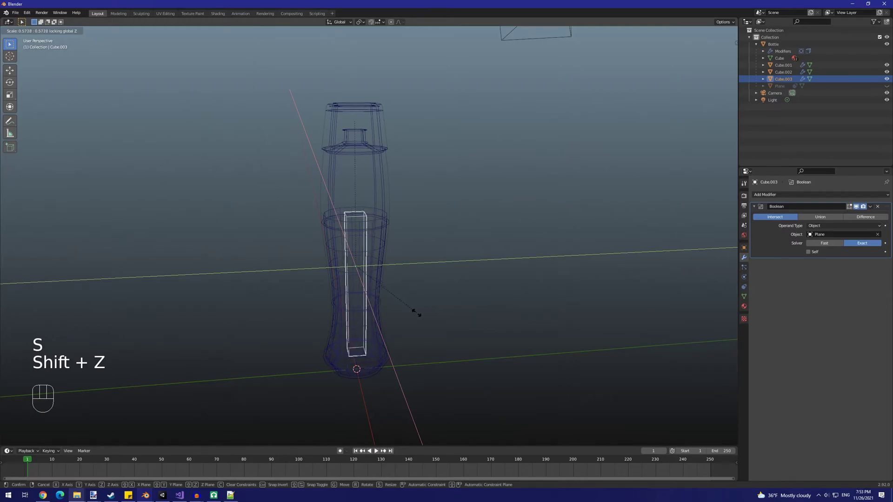
{"action": "left_click", "coordinate": [418, 315]}
Step: Narrow the inner block further by about 0.82 on X and Y, and scale it uniformly by about 0.964
{"action": "middle_click_drag", "start_coordinate": [474, 333], "coordinate": [442, 306]}
{"action": "key", "text": "s"}
{"action": "key", "text": "shift+z"}
{"action": "left_click", "coordinate": [409, 335]}
{"action": "key", "text": "s"}
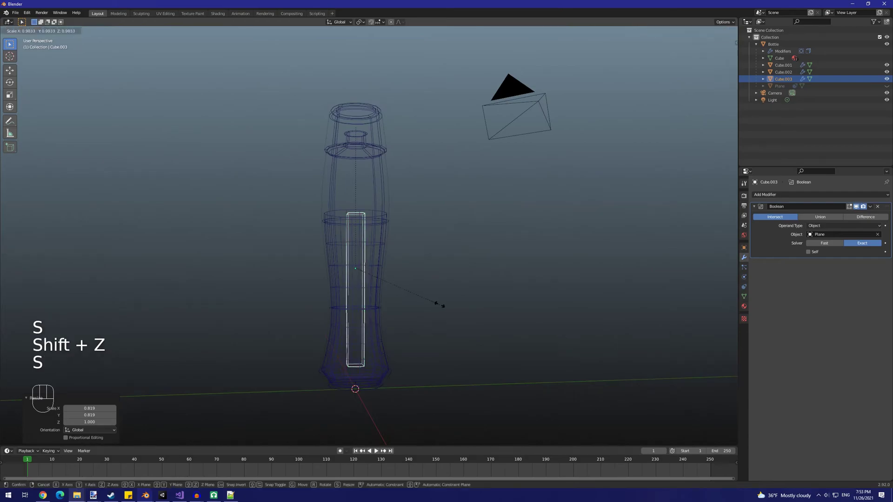
{"action": "left_click", "coordinate": [441, 306]}
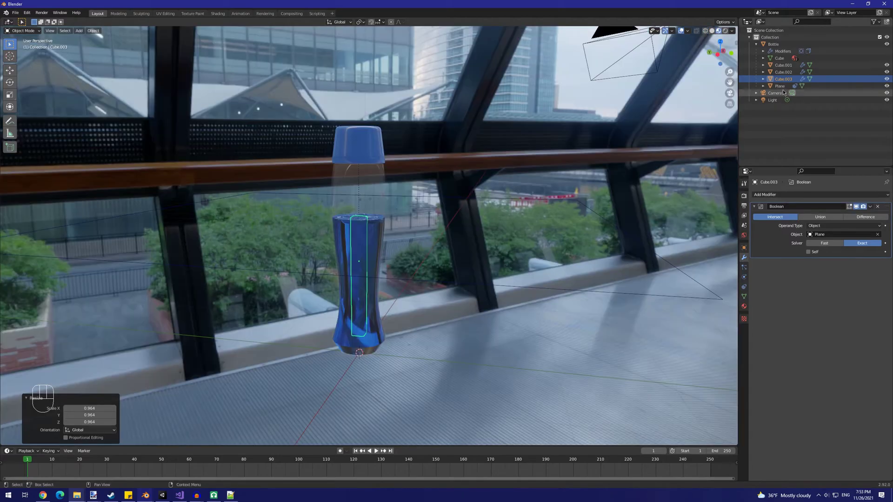
Step: Try moving the cutting plane to check how it trims the liquid and the inner block
{"action": "left_click", "coordinate": [780, 86]}
{"action": "mouse_move", "coordinate": [574, 260]}
{"action": "middle_mouse_down"}
{"action": "mouse_move", "coordinate": [558, 233]}
{"action": "mouse_move", "coordinate": [583, 246]}
{"action": "middle_mouse_up"}
{"action": "key", "text": "shift+z"}
{"action": "scroll", "coordinate": [360, 210], "scroll_direction": "up", "scroll_amount": 3}
{"action": "scroll", "coordinate": [360, 209], "scroll_direction": "down", "scroll_amount": 4}
{"action": "middle_click_drag", "start_coordinate": [448, 252], "coordinate": [433, 273]}
{"action": "key", "text": "g"}
{"action": "left_click", "coordinate": [464, 191]}
{"action": "key", "text": "g"}
{"action": "left_click", "coordinate": [373, 215]}
{"action": "key", "text": "shift+z"}
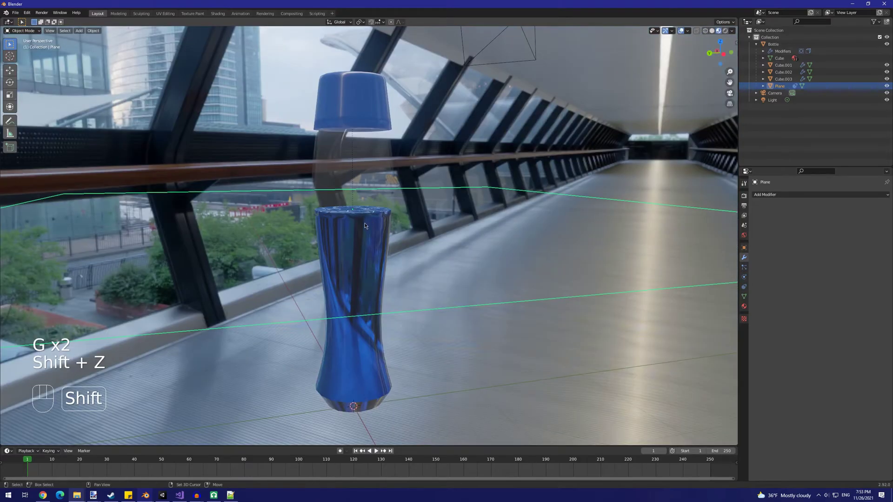
Step: Select the inner block in wireframe display and add a Displace modifier below its Boolean
{"action": "key", "text": "shift+z"}
{"action": "left_click", "coordinate": [364, 222]}
{"action": "mouse_move", "coordinate": [364, 223]}
{"action": "middle_mouse_down"}
{"action": "mouse_move", "coordinate": [373, 236]}
{"action": "mouse_move", "coordinate": [355, 205]}
{"action": "mouse_move", "coordinate": [332, 225]}
{"action": "mouse_move", "coordinate": [331, 285]}
{"action": "mouse_move", "coordinate": [319, 277]}
{"action": "mouse_move", "coordinate": [358, 243]}
{"action": "middle_mouse_up"}
{"action": "scroll", "coordinate": [339, 251], "scroll_direction": "down", "scroll_amount": 5}
{"action": "left_click", "coordinate": [775, 194]}
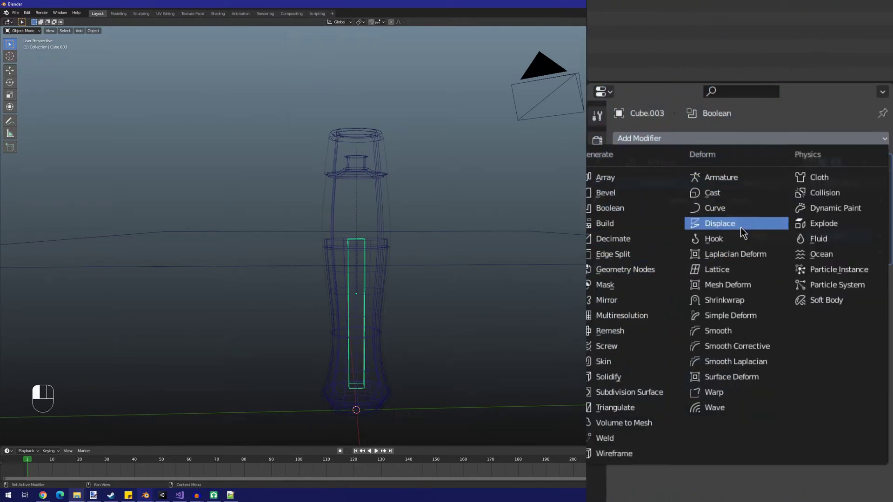
{"action": "left_click", "coordinate": [724, 225]}
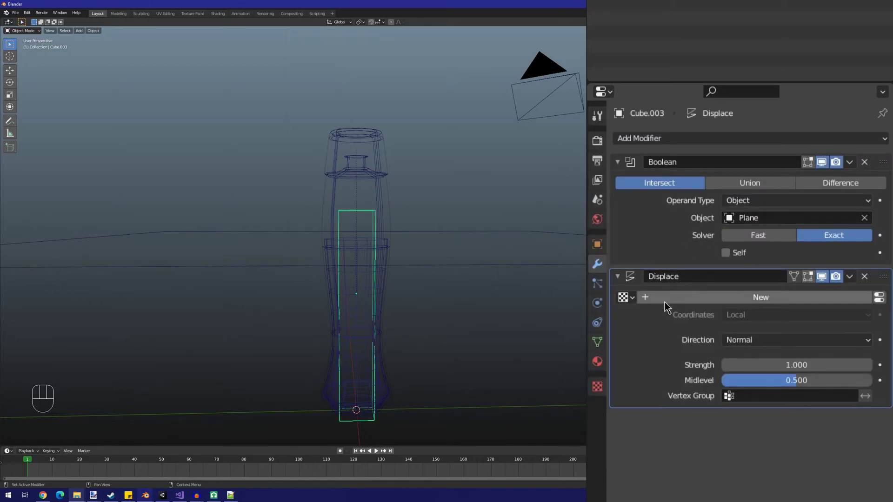
Step: Set the Displace modifier's strength to -1 and its midlevel to about 0.807
{"action": "mouse_move", "coordinate": [518, 280]}
{"action": "middle_mouse_down"}
{"action": "mouse_move", "coordinate": [528, 276]}
{"action": "mouse_move", "coordinate": [517, 273]}
{"action": "middle_mouse_up"}
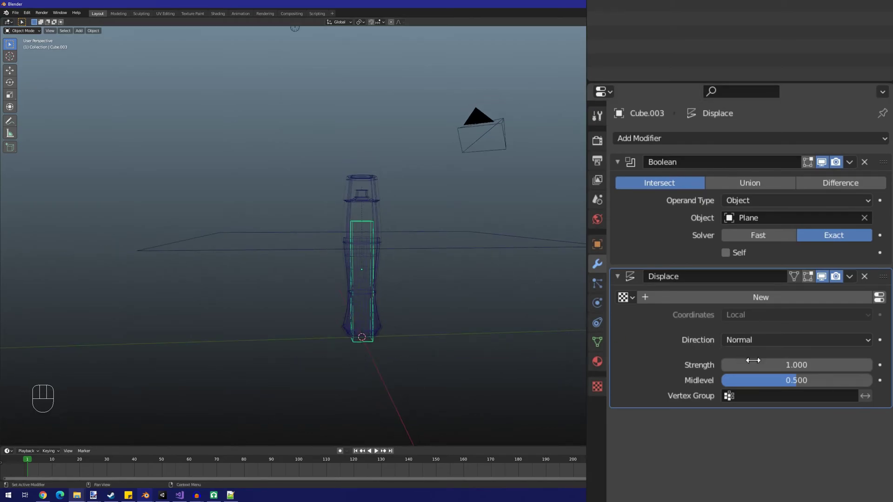
{"action": "left_click", "coordinate": [791, 366]}
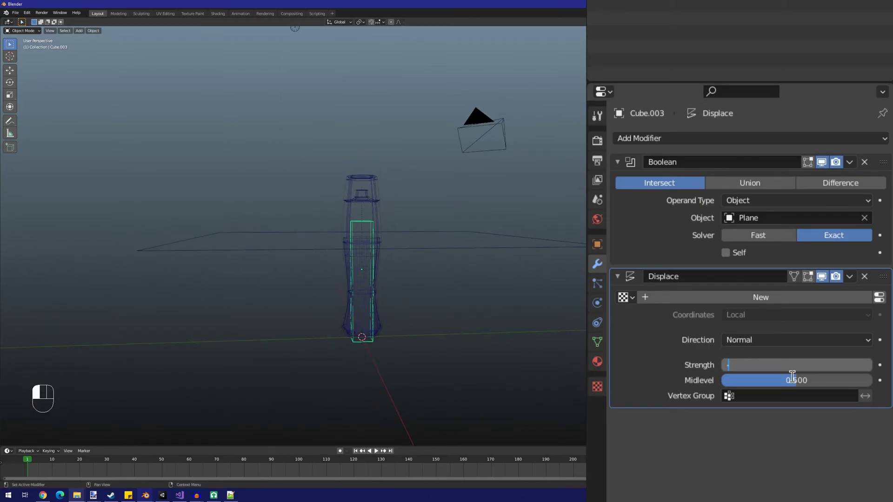
{"action": "key", "text": "Return"}
{"action": "scroll", "coordinate": [521, 274], "scroll_direction": "up", "scroll_amount": 4}
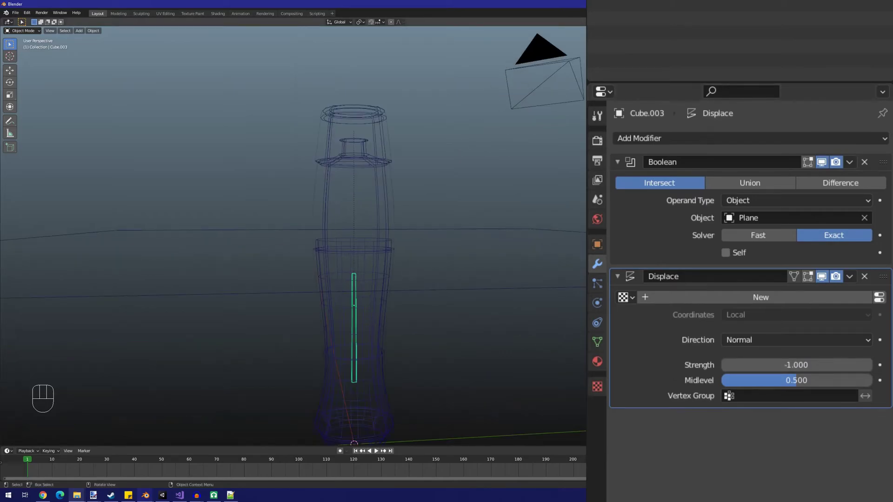
{"action": "left_click_drag", "start_coordinate": [772, 381], "coordinate": [811, 381]}
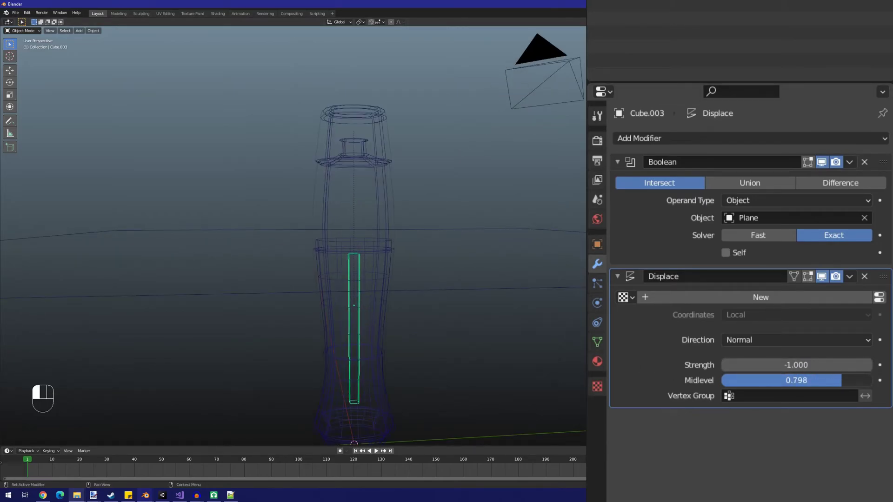
{"action": "left_click_drag", "start_coordinate": [843, 380], "coordinate": [843, 384]}
Step: Widen the displaced inner block on X and Y so it fills more of the liquid's width, keeping its height
{"action": "middle_click_drag", "start_coordinate": [493, 298], "coordinate": [473, 289]}
{"action": "key", "text": "s"}
{"action": "key", "text": "shift+z"}
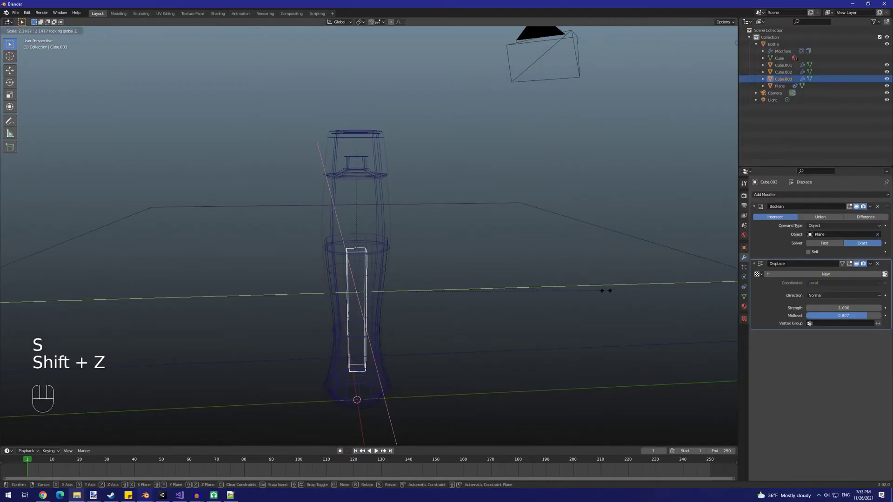
{"action": "left_click", "coordinate": [592, 293]}
{"action": "scroll", "coordinate": [450, 291], "scroll_direction": "down", "scroll_amount": 3}
{"action": "middle_click_drag", "start_coordinate": [448, 289], "coordinate": [366, 289]}
{"action": "key", "text": "s"}
{"action": "key", "text": "shift+z"}
{"action": "left_click", "coordinate": [503, 286]}
{"action": "key", "text": "s"}
{"action": "key", "text": "z"}
{"action": "right_click", "coordinate": [455, 304]}
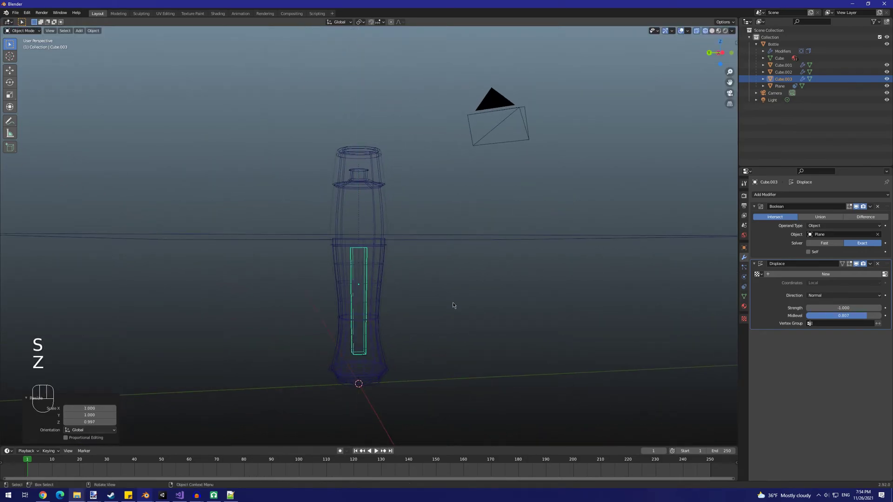
Step: Examine the inner block's fit inside the bottle from several angles in wireframe and material preview
{"action": "middle_click_drag", "start_coordinate": [454, 305], "coordinate": [645, 338]}
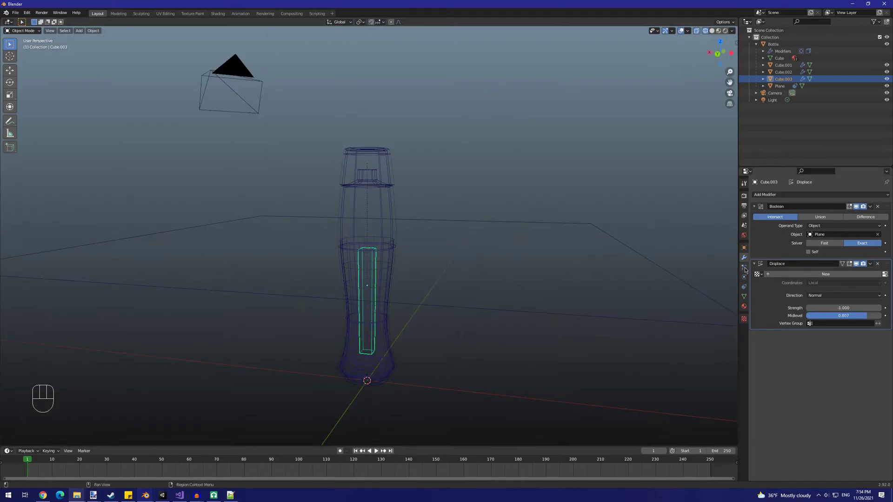
{"action": "middle_click_drag", "start_coordinate": [559, 297], "coordinate": [495, 265]}
{"action": "scroll", "coordinate": [498, 302], "scroll_direction": "up", "scroll_amount": 1}
{"action": "middle_click_drag", "start_coordinate": [498, 302], "coordinate": [523, 316]}
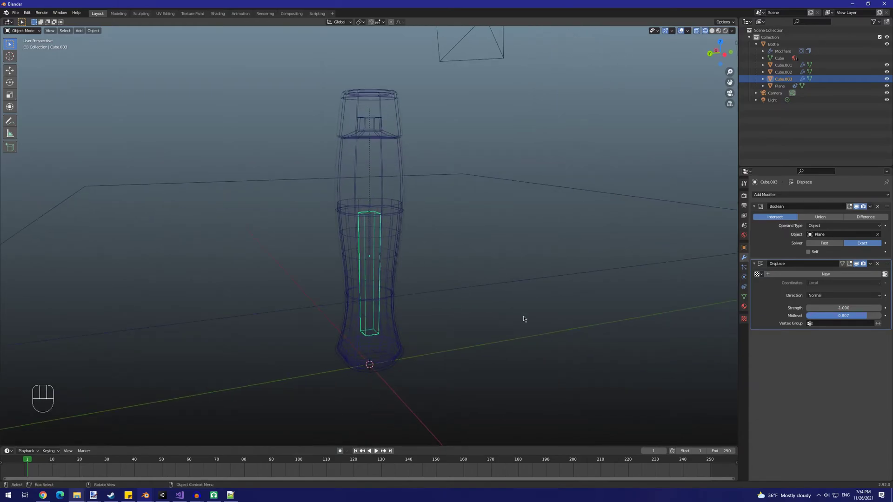
{"action": "key", "text": "shift+z"}
{"action": "scroll", "coordinate": [523, 316], "scroll_direction": "down", "scroll_amount": 2}
{"action": "scroll", "coordinate": [431, 232], "scroll_direction": "down", "scroll_amount": 1}
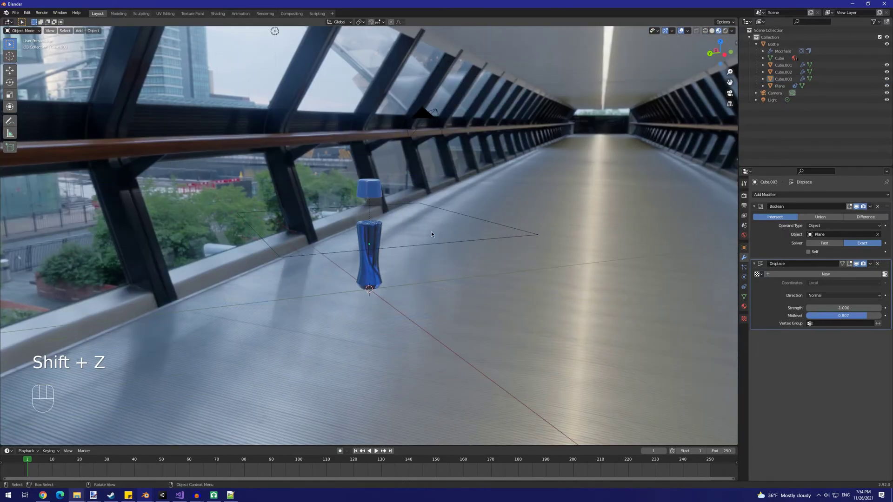
{"action": "key", "text": "ctrl+z"}
{"action": "scroll", "coordinate": [465, 230], "scroll_direction": "up", "scroll_amount": 1}
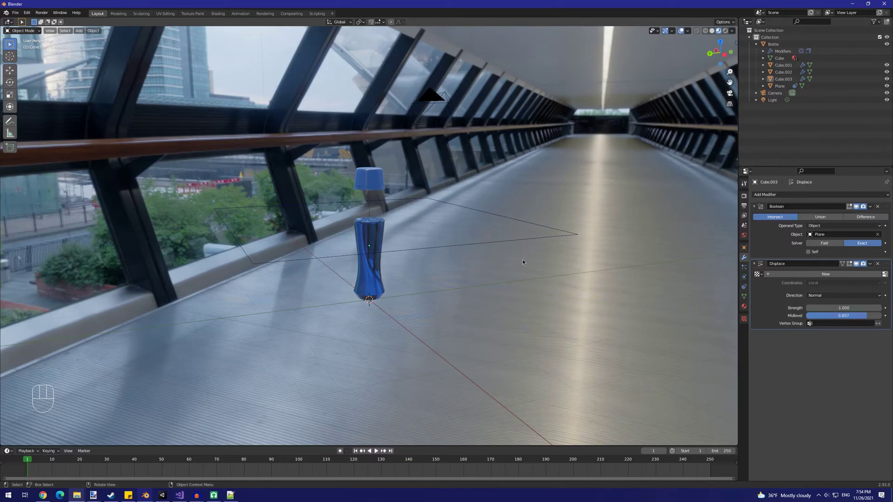
Step: Add a UV sphere at the origin and adjust its ring count
{"action": "key", "text": "shift+a"}
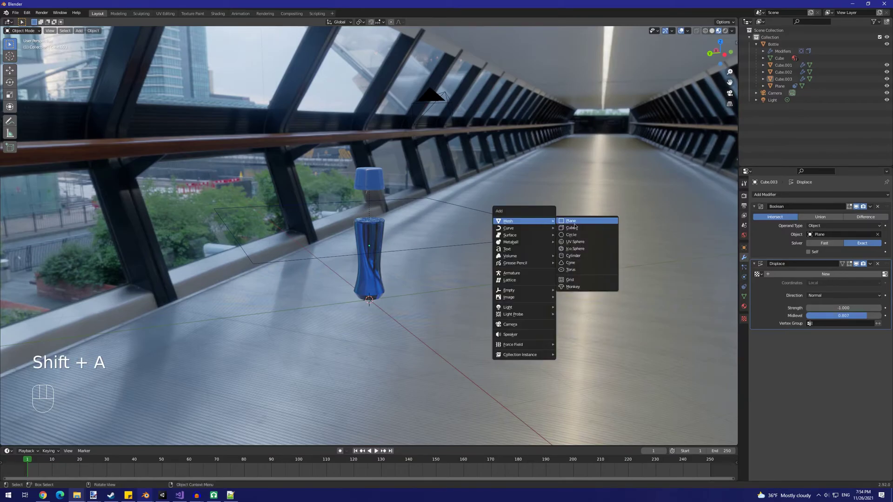
{"action": "left_click", "coordinate": [577, 241]}
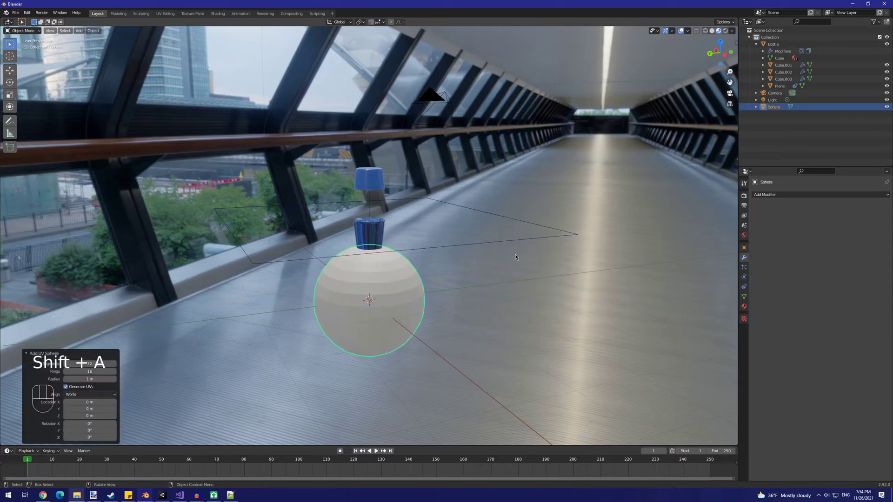
{"action": "double_click", "coordinate": [98, 372]}
{"action": "key", "text": "Return"}
Step: Move the sphere about 13 m straight down, away from the bottle, and frame it in view
{"action": "key", "text": "KP_Decimal"}
{"action": "key", "text": "g"}
{"action": "key", "text": "z"}
{"action": "left_click", "coordinate": [406, 382]}
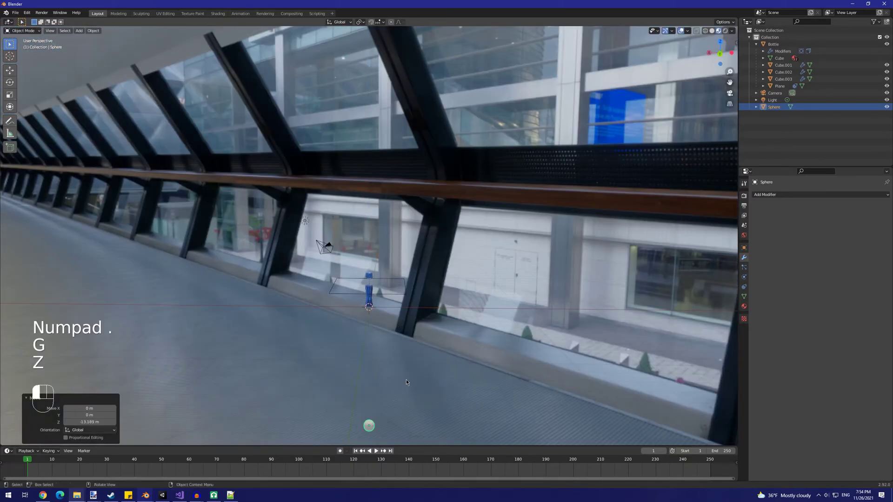
{"action": "key", "text": "KP_Decimal"}
Step: Give the sphere a new material named bubble with transmission set to 1
{"action": "left_click", "coordinate": [744, 307]}
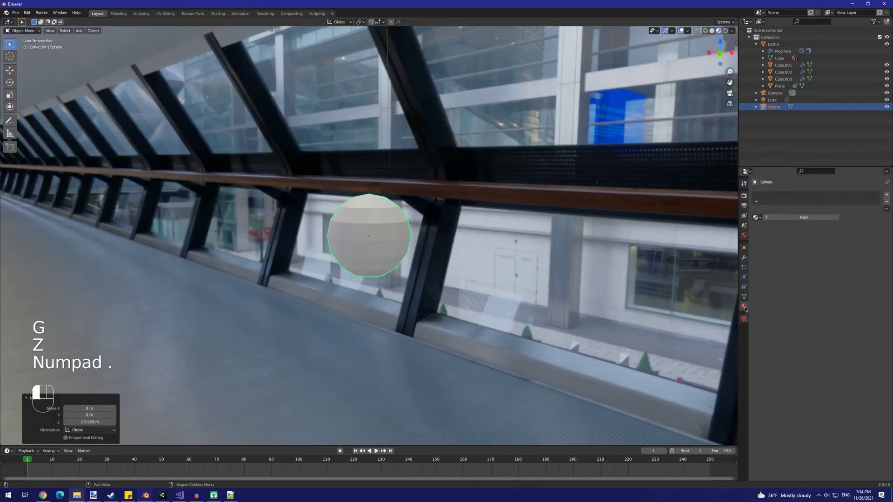
{"action": "left_click", "coordinate": [783, 217]}
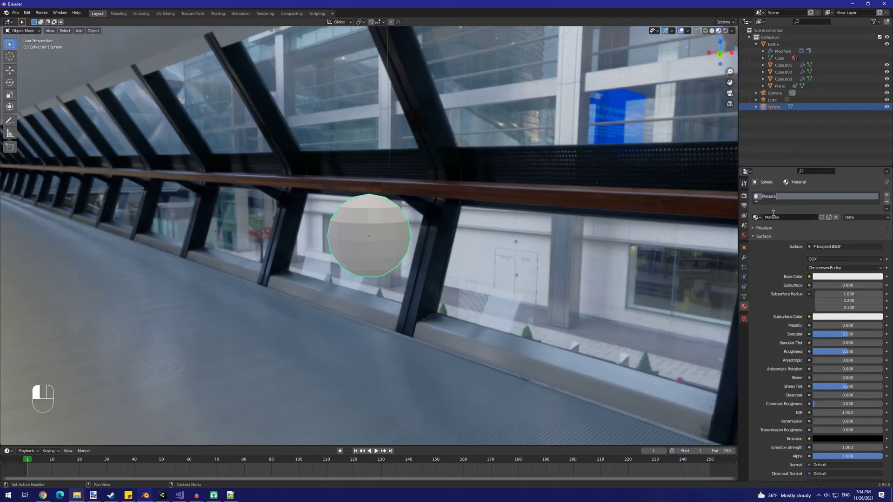
{"action": "scroll", "coordinate": [772, 214], "scroll_direction": "down", "scroll_amount": 1}
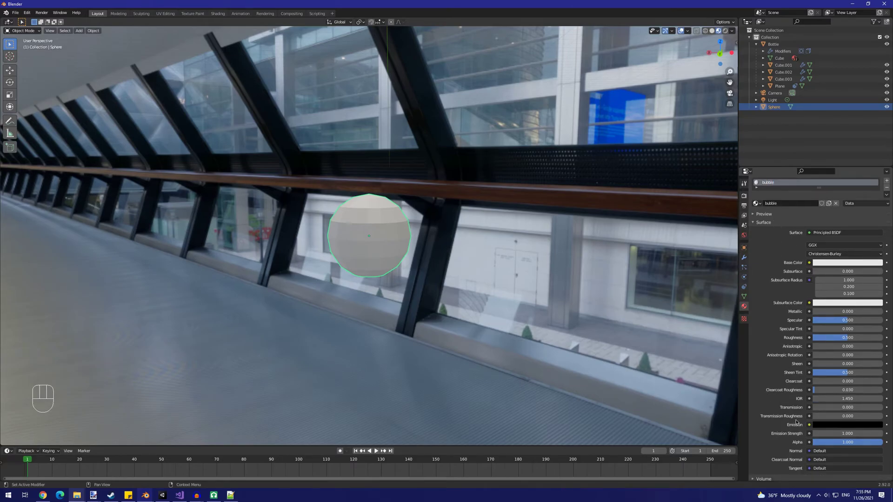
{"action": "left_click_drag", "start_coordinate": [815, 412], "coordinate": [886, 409]}
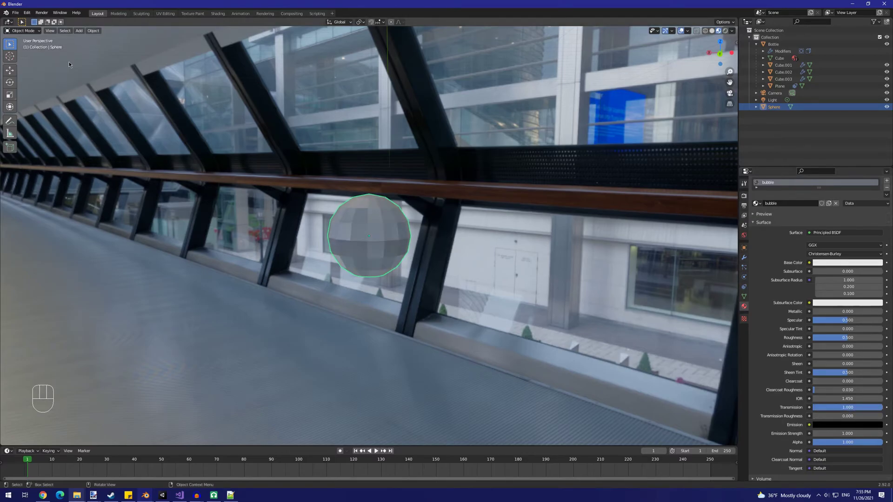
Step: Shade the sphere smooth and set the bubble material's specular to 1 and roughness to 0.025
{"action": "left_click", "coordinate": [90, 31]}
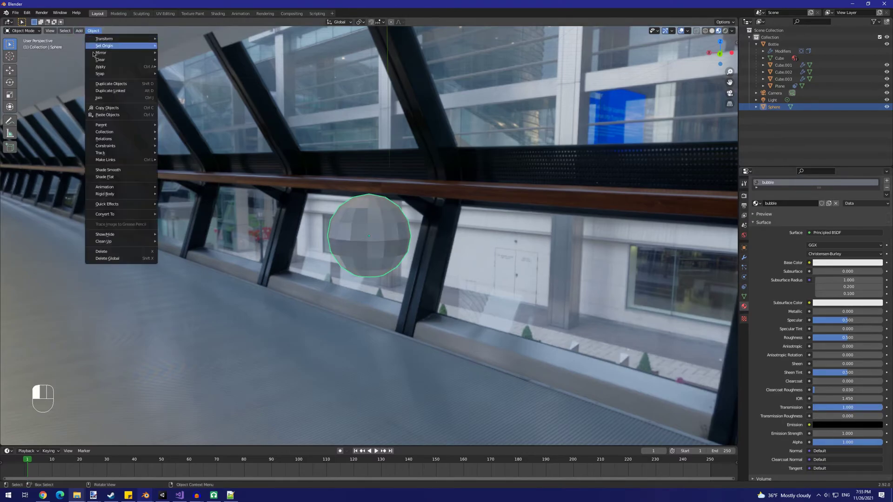
{"action": "left_click", "coordinate": [121, 171]}
{"action": "middle_click_drag", "start_coordinate": [182, 197], "coordinate": [299, 211]}
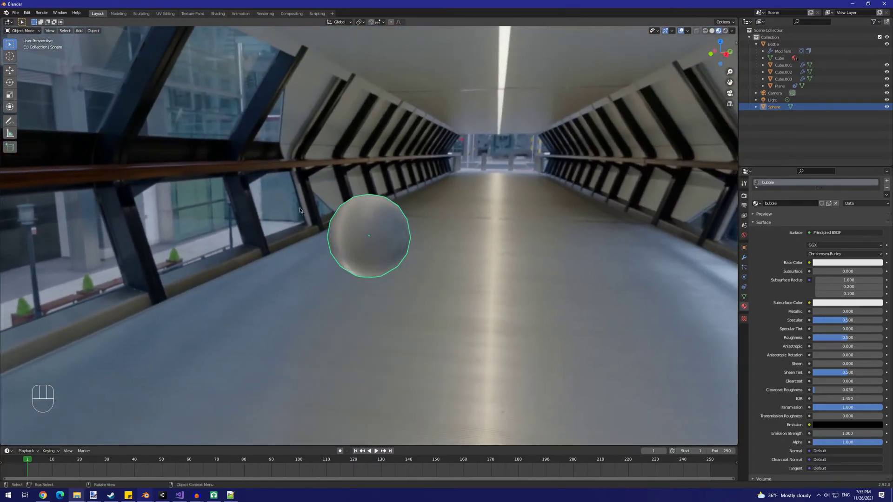
{"action": "left_click_drag", "start_coordinate": [843, 338], "coordinate": [820, 338]}
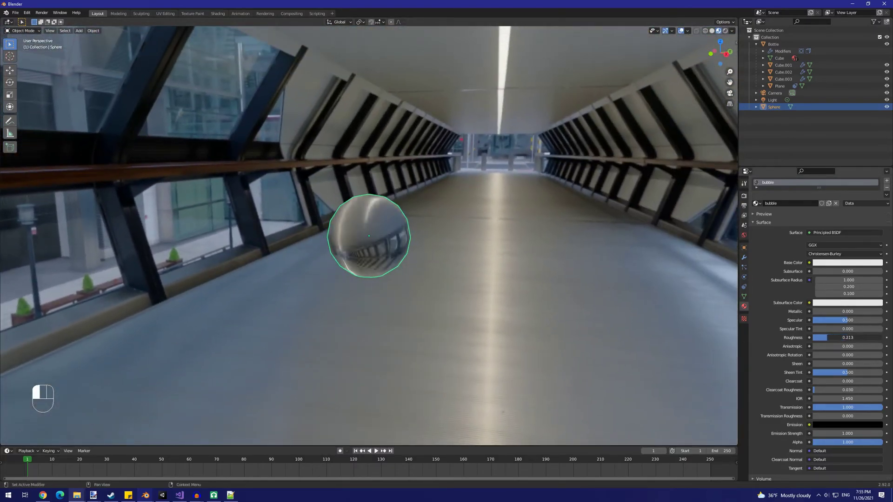
Step: Examine the sphere's glassy look and the bottle's liquid surface up close
{"action": "middle_click_drag", "start_coordinate": [559, 305], "coordinate": [297, 290]}
{"action": "scroll", "coordinate": [302, 291], "scroll_direction": "up", "scroll_amount": 8}
{"action": "middle_click_drag", "start_coordinate": [366, 279], "coordinate": [364, 305]}
{"action": "scroll", "coordinate": [341, 280], "scroll_direction": "down", "scroll_amount": 4}
{"action": "scroll", "coordinate": [364, 306], "scroll_direction": "down", "scroll_amount": 5}
{"action": "scroll", "coordinate": [361, 312], "scroll_direction": "up", "scroll_amount": 6}
{"action": "middle_click_drag", "start_coordinate": [360, 237], "coordinate": [446, 268], "text": "shift"}
{"action": "scroll", "coordinate": [401, 292], "scroll_direction": "up", "scroll_amount": 5}
{"action": "scroll", "coordinate": [401, 292], "scroll_direction": "down", "scroll_amount": 6}
{"action": "scroll", "coordinate": [400, 287], "scroll_direction": "up", "scroll_amount": 9}
{"action": "scroll", "coordinate": [454, 314], "scroll_direction": "up", "scroll_amount": 7}
{"action": "scroll", "coordinate": [455, 315], "scroll_direction": "down", "scroll_amount": 6}
{"action": "scroll", "coordinate": [494, 291], "scroll_direction": "up", "scroll_amount": 6}
{"action": "scroll", "coordinate": [494, 291], "scroll_direction": "down", "scroll_amount": 6}
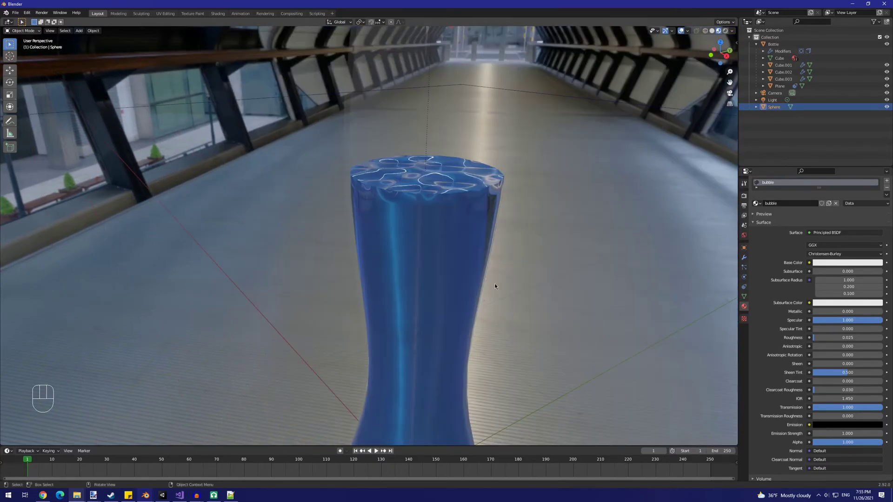
Step: Select the inner block in wireframe display and add an emitter particle system to it
{"action": "key", "text": "shift+z"}
{"action": "left_click", "coordinate": [411, 202]}
{"action": "left_click", "coordinate": [412, 198]}
{"action": "scroll", "coordinate": [415, 213], "scroll_direction": "down", "scroll_amount": 3}
{"action": "key", "text": "KP_Decimal"}
{"action": "scroll", "coordinate": [414, 213], "scroll_direction": "down", "scroll_amount": 5}
{"action": "scroll", "coordinate": [415, 214], "scroll_direction": "down", "scroll_amount": 1}
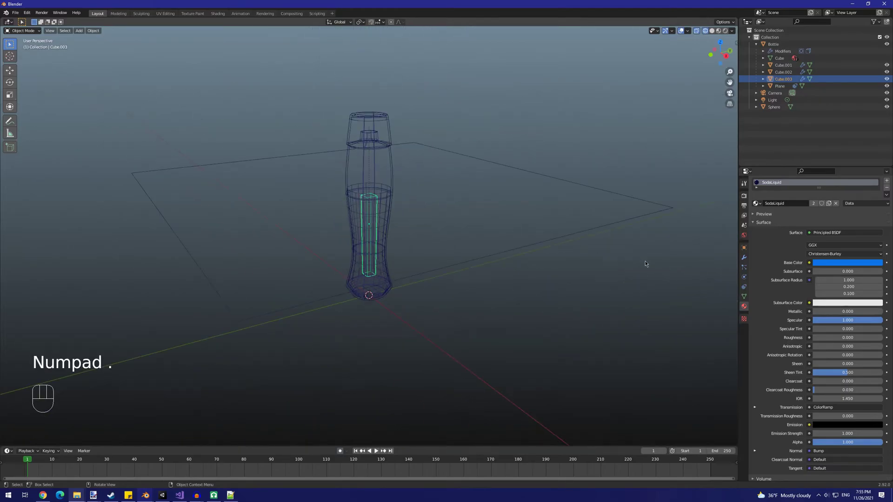
{"action": "scroll", "coordinate": [698, 268], "scroll_direction": "down", "scroll_amount": 3}
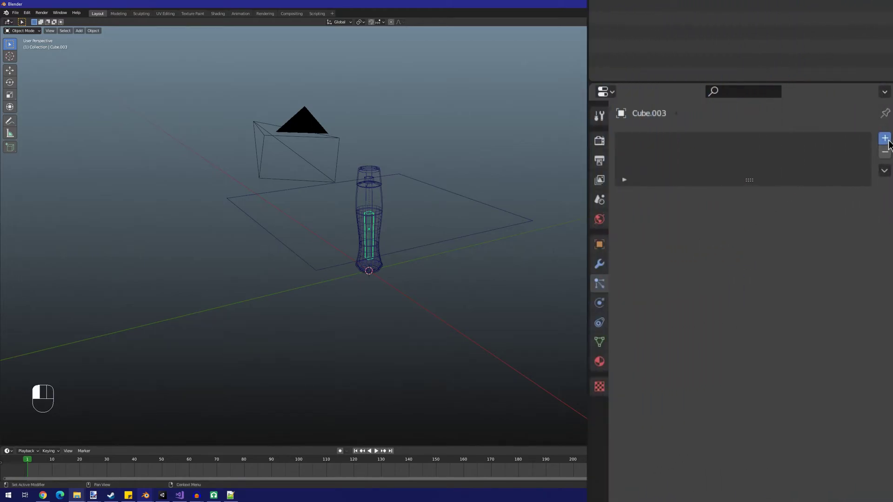
{"action": "left_click", "coordinate": [885, 139]}
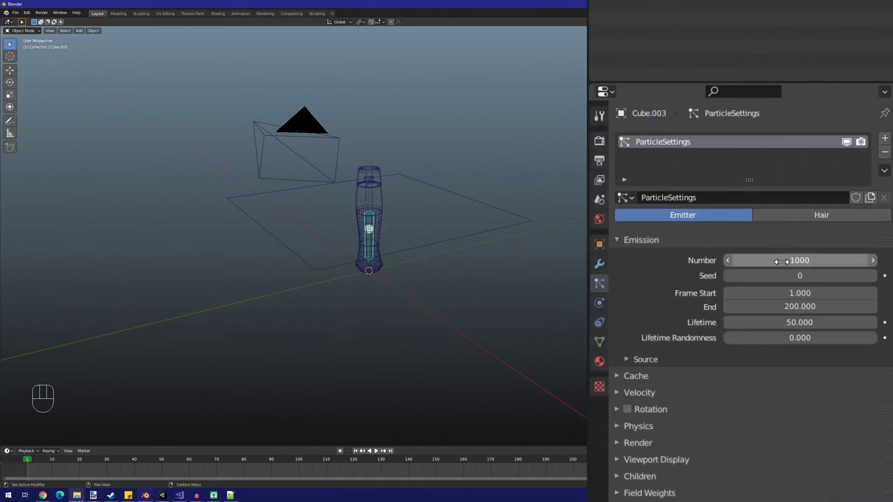
Step: Set the particle emission's end frame to 120
{"action": "scroll", "coordinate": [455, 296], "scroll_direction": "down", "scroll_amount": 1}
{"action": "scroll", "coordinate": [451, 302], "scroll_direction": "up", "scroll_amount": 4}
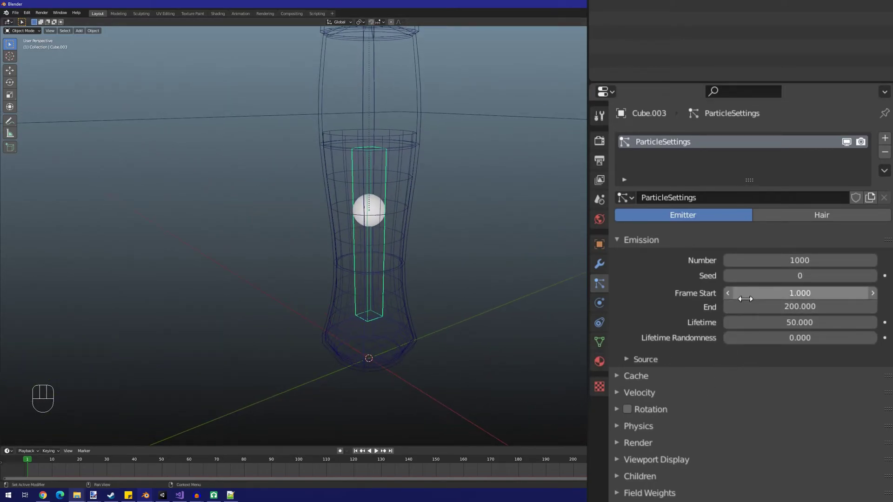
{"action": "left_click", "coordinate": [758, 308]}
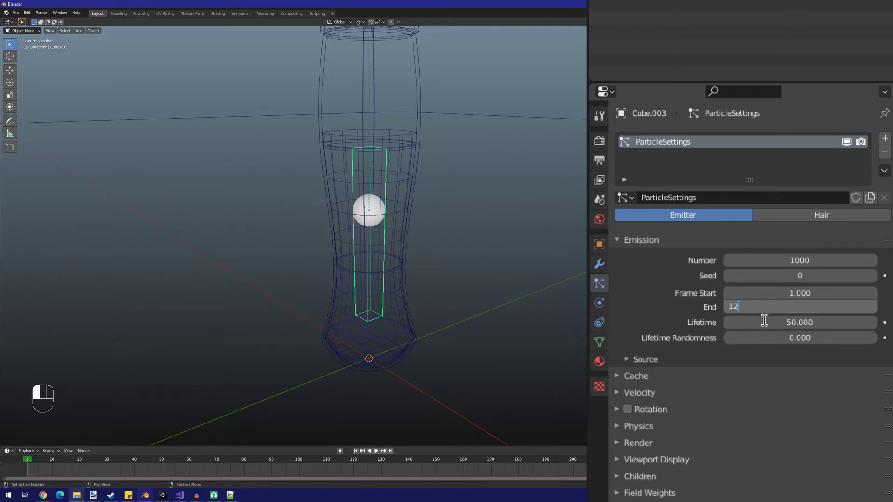
{"action": "type", "text": "120"}
{"action": "key", "text": "Return"}
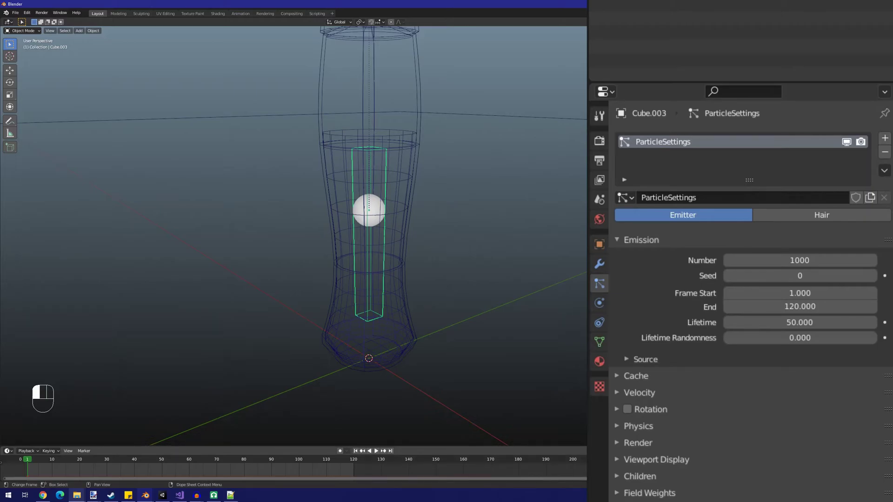
Step: Play back the default emission and render the particles as instances of the Sphere object with the emitter hidden in renders
{"action": "key", "text": "space"}
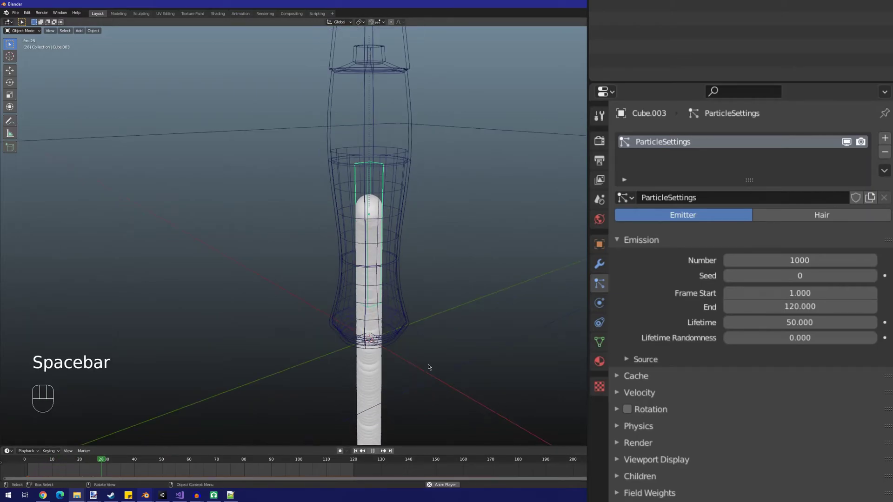
{"action": "key", "text": "Escape"}
{"action": "scroll", "coordinate": [673, 330], "scroll_direction": "down", "scroll_amount": 3}
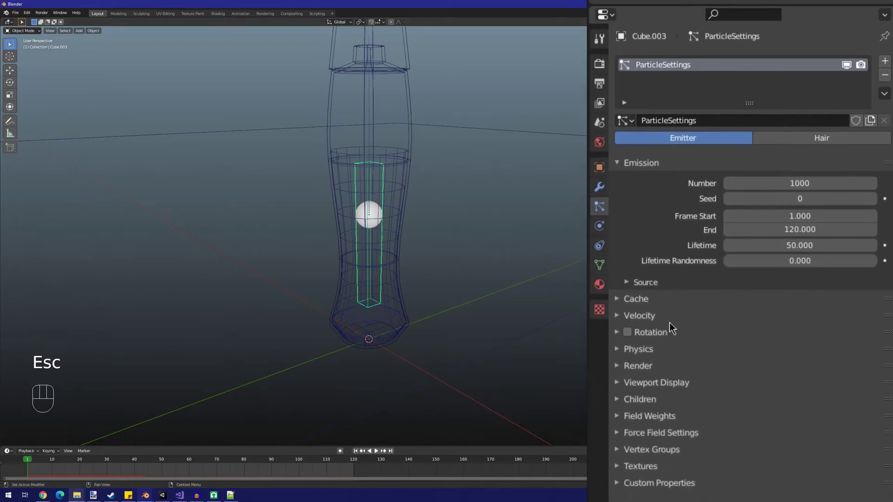
{"action": "scroll", "coordinate": [673, 330], "scroll_direction": "down", "scroll_amount": 6}
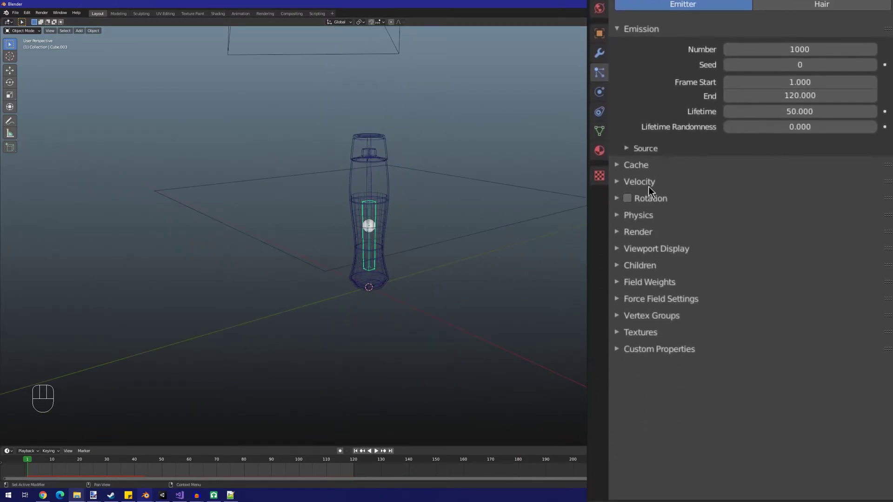
{"action": "left_click", "coordinate": [647, 231]}
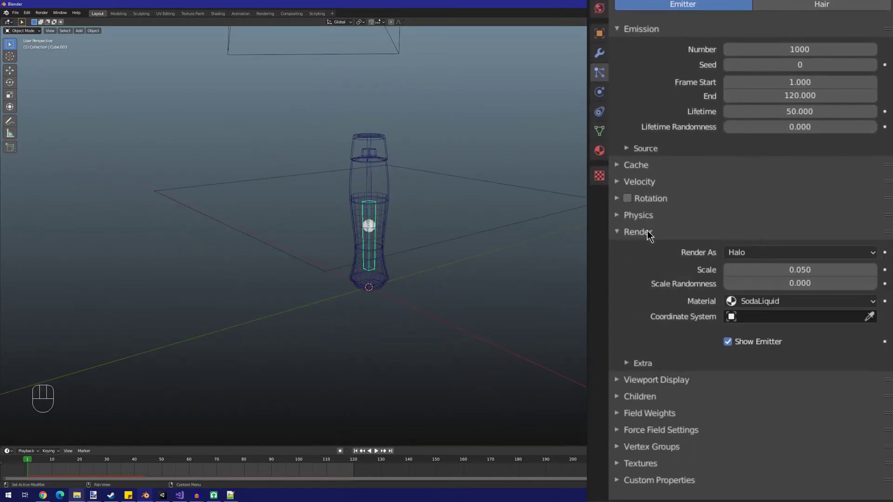
{"action": "left_click", "coordinate": [649, 380]}
{"action": "left_click", "coordinate": [751, 252]}
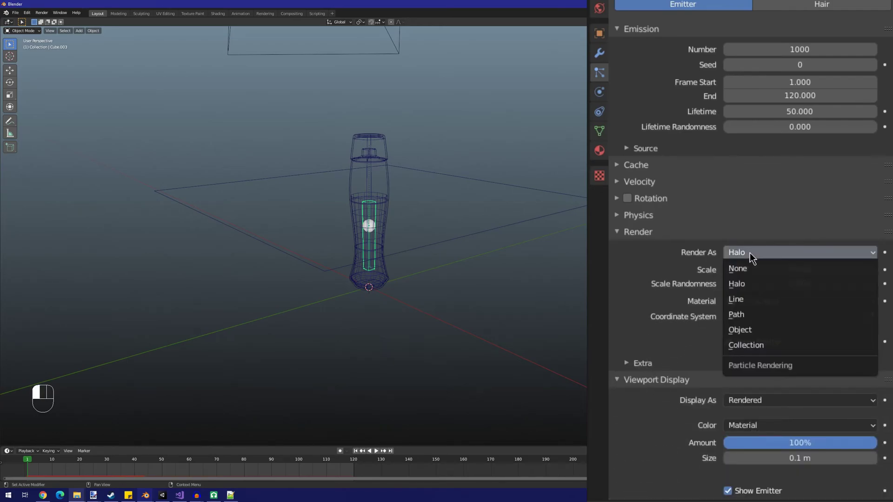
{"action": "left_click", "coordinate": [758, 329]}
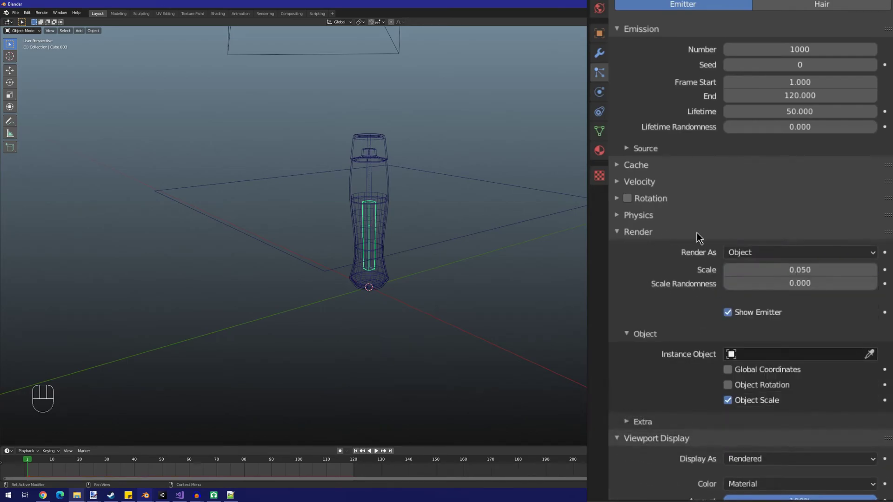
{"action": "scroll", "coordinate": [369, 233], "scroll_direction": "down", "scroll_amount": 4}
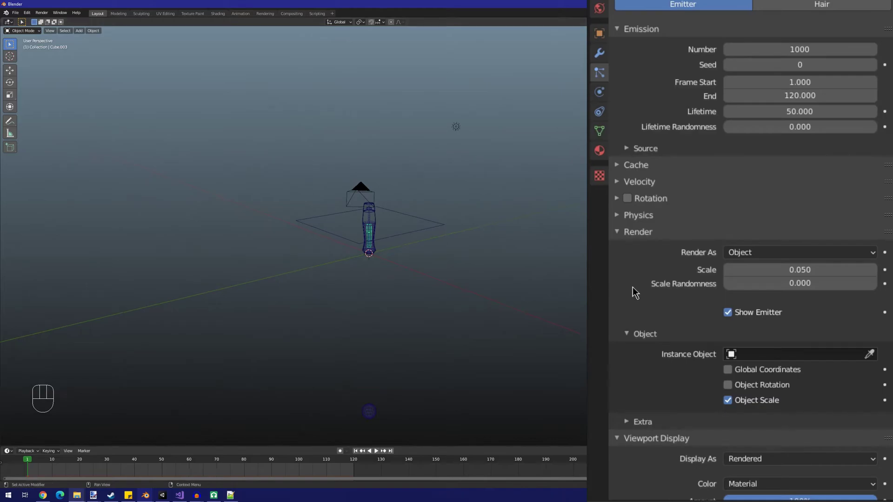
{"action": "left_click", "coordinate": [869, 354]}
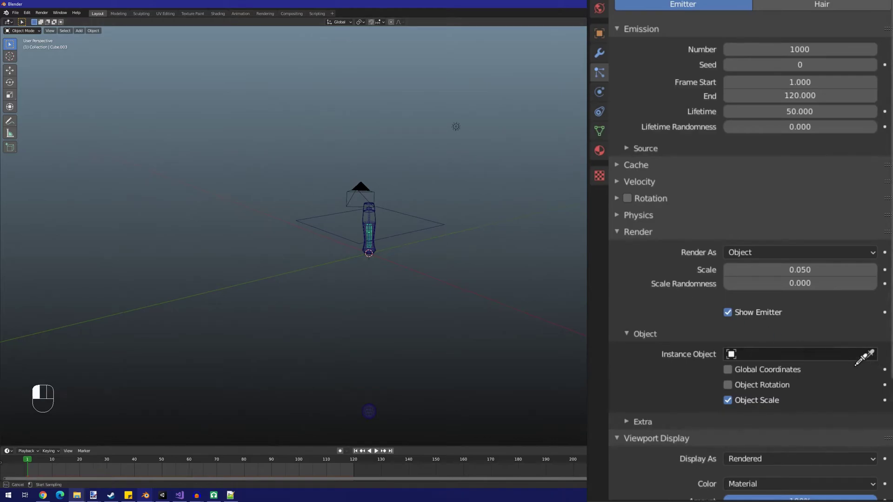
{"action": "left_click", "coordinate": [378, 411]}
{"action": "scroll", "coordinate": [368, 410], "scroll_direction": "up", "scroll_amount": 6}
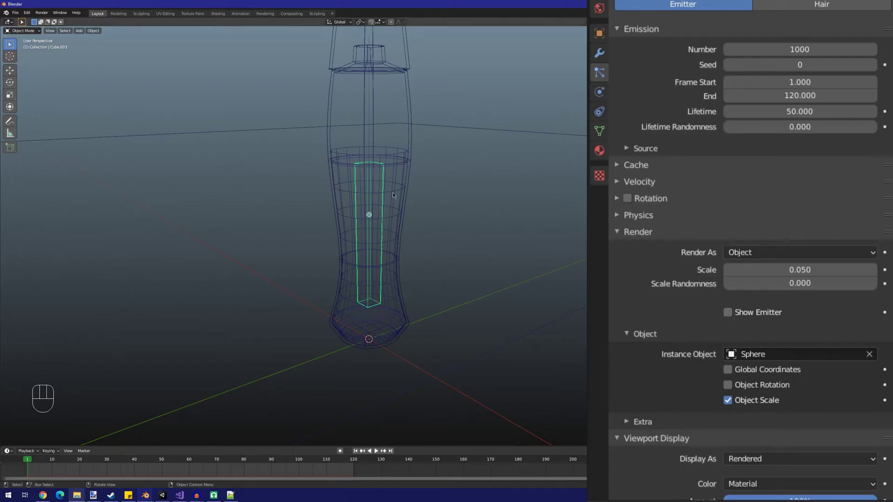
Step: Set the gravity field weight of the inner block's particle system to -0.025
{"action": "middle_click_drag", "start_coordinate": [352, 195], "coordinate": [379, 232]}
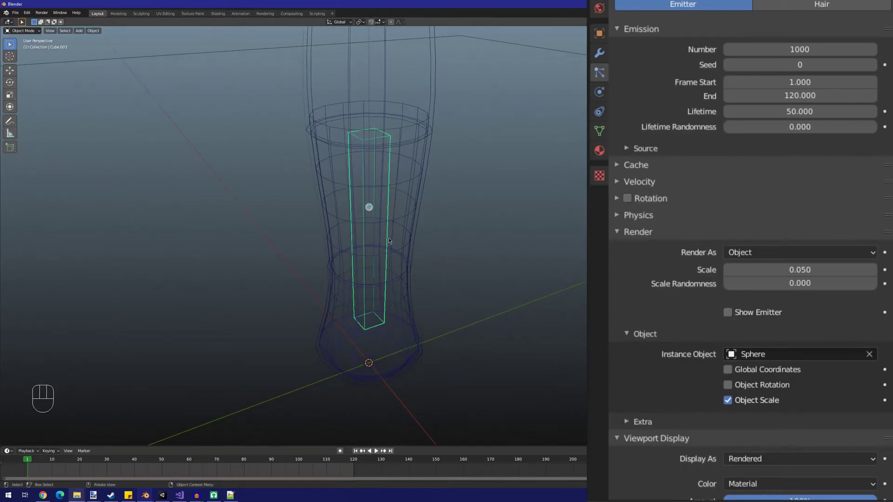
{"action": "scroll", "coordinate": [747, 260], "scroll_direction": "down", "scroll_amount": 7}
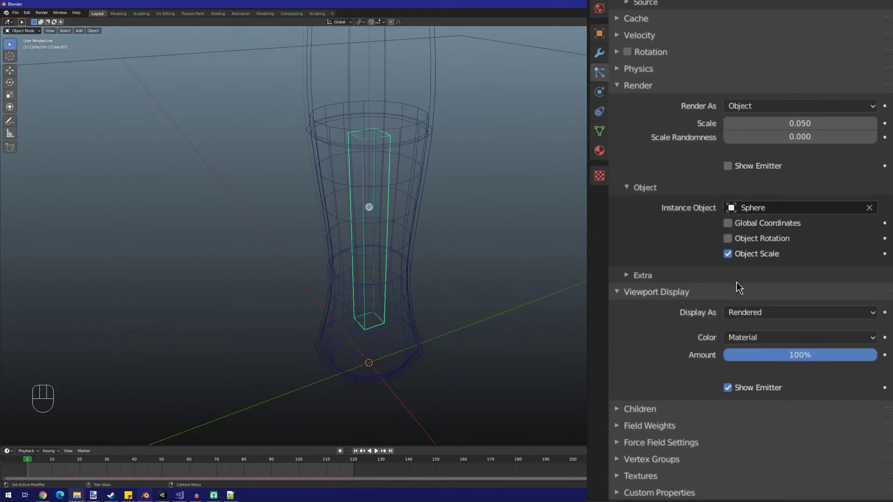
{"action": "left_click", "coordinate": [660, 426]}
{"action": "scroll", "coordinate": [658, 426], "scroll_direction": "down", "scroll_amount": 12}
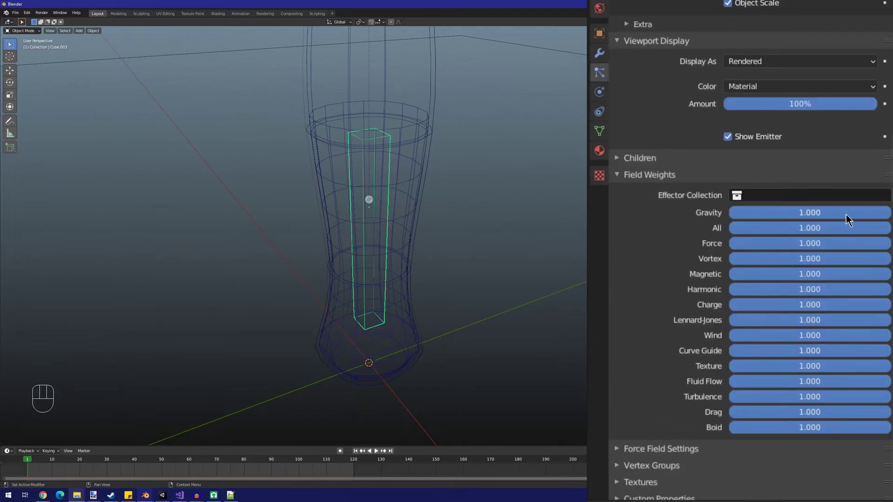
{"action": "left_click_drag", "start_coordinate": [861, 216], "coordinate": [729, 216]}
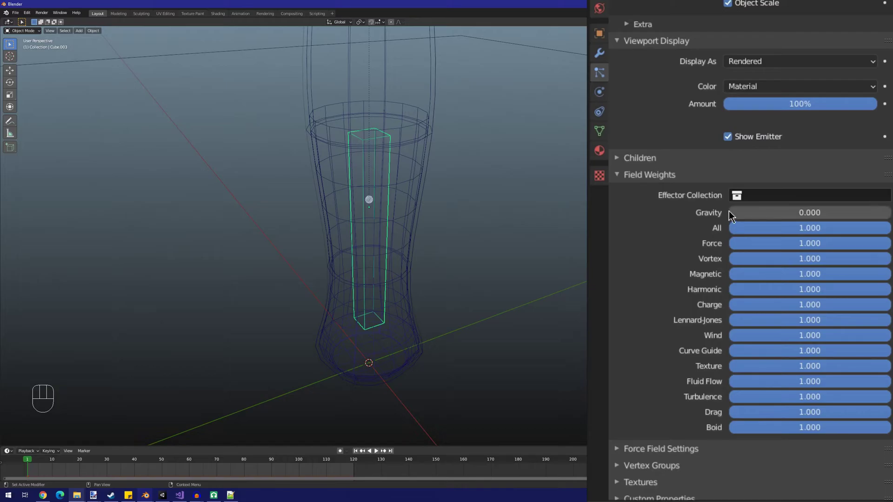
{"action": "left_click", "coordinate": [731, 216]}
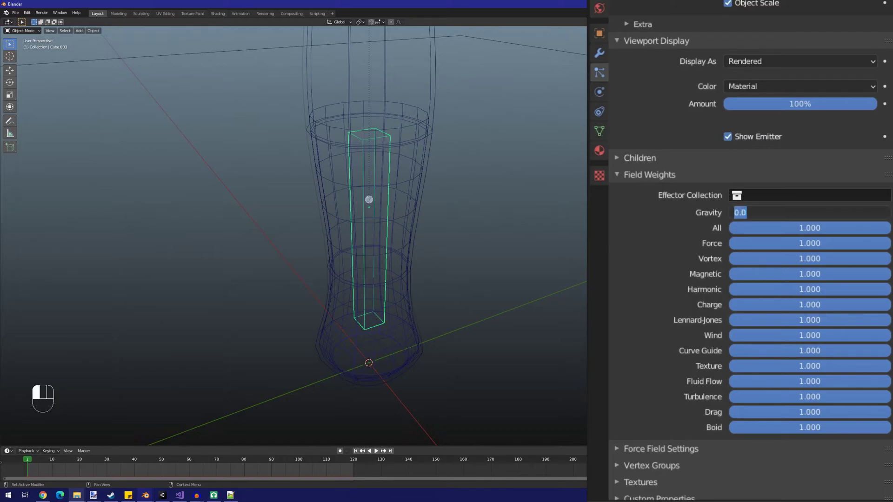
{"action": "type", "text": "-0.025"}
{"action": "key", "text": "Return"}
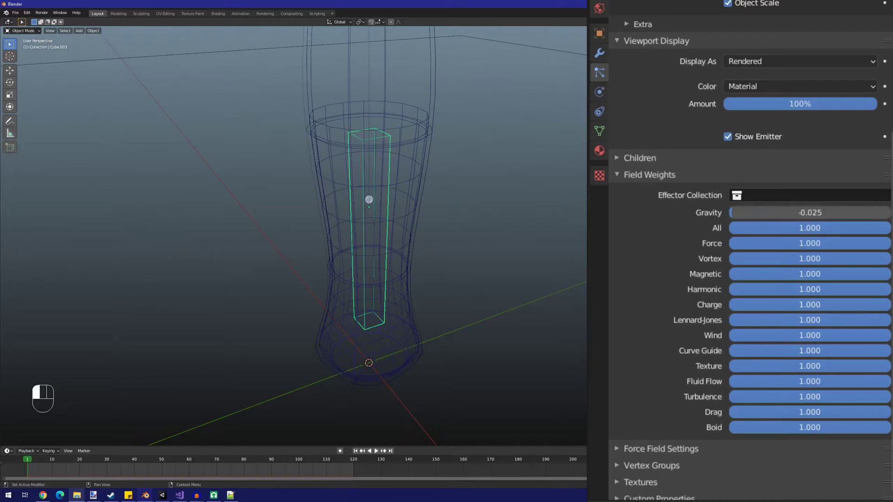
Step: Set the particles' gravity field weight to -0.01 and play the animation to check how fast the bubbles rise
{"action": "key", "text": "space"}
{"action": "middle_click_drag", "start_coordinate": [469, 293], "coordinate": [466, 272]}
{"action": "key", "text": "Escape"}
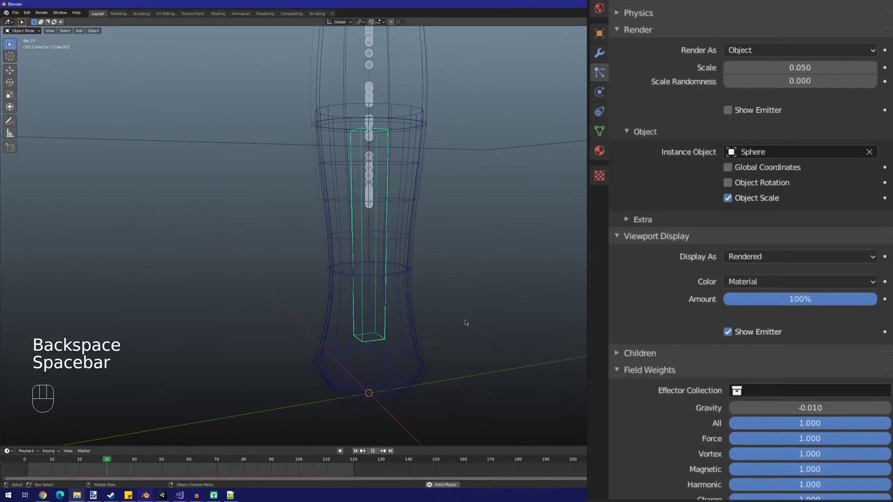
{"action": "key", "text": "Escape"}
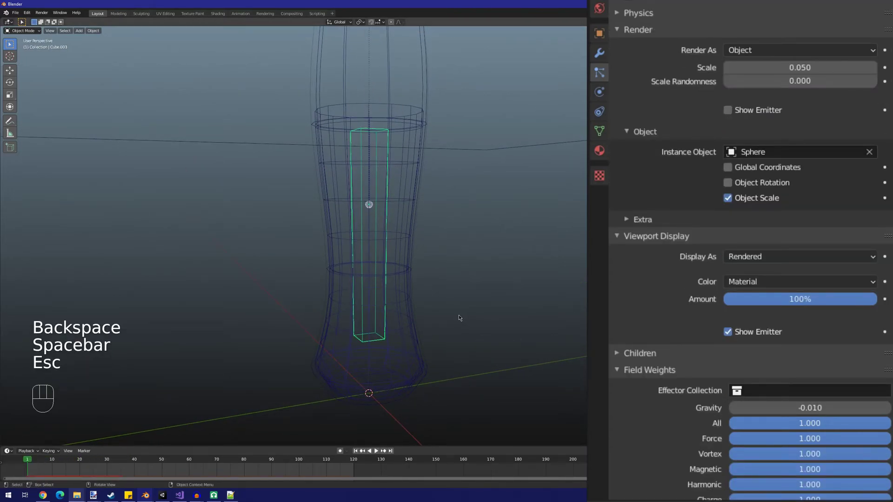
{"action": "key", "text": "space"}
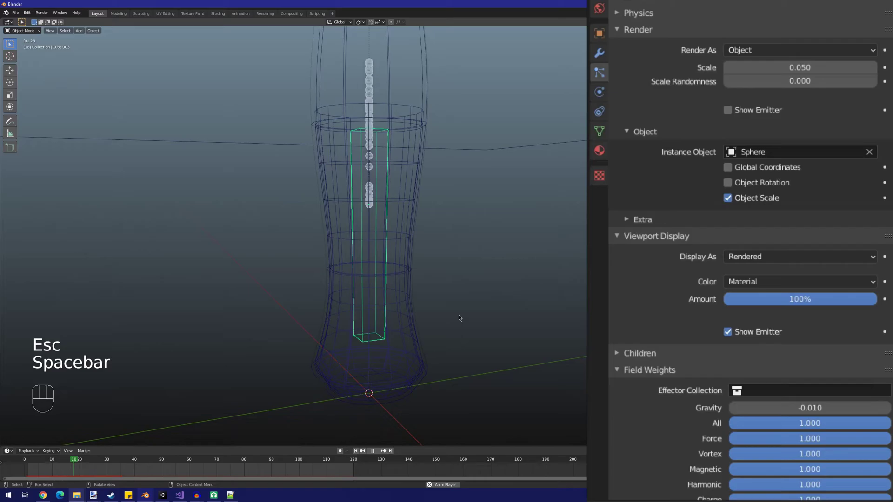
{"action": "key", "text": "Escape"}
Step: Emit the particles from the block's volume and have the emission use the modifier stack
{"action": "scroll", "coordinate": [626, 83], "scroll_direction": "up", "scroll_amount": 5}
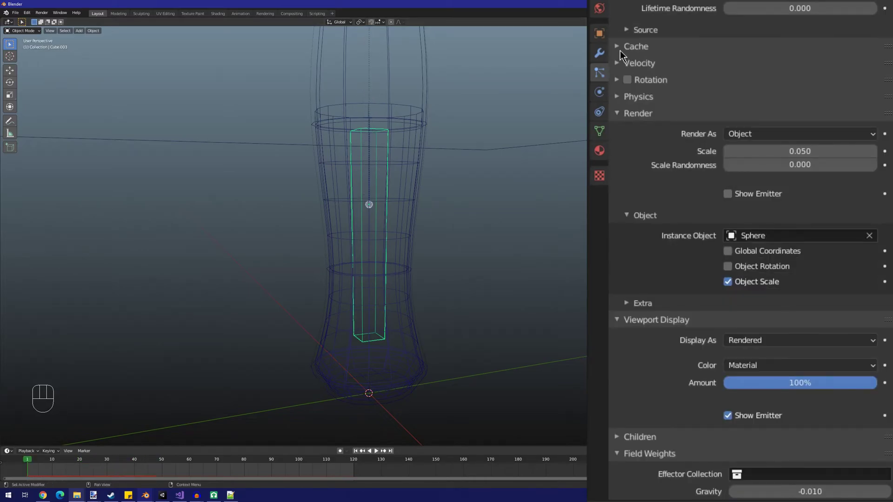
{"action": "scroll", "coordinate": [627, 83], "scroll_direction": "up", "scroll_amount": 6}
{"action": "left_click", "coordinate": [635, 163]}
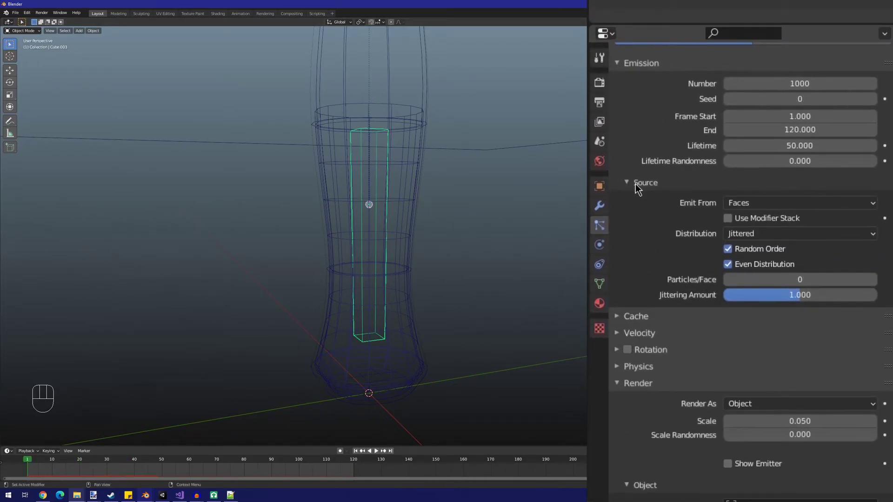
{"action": "left_click", "coordinate": [745, 203]}
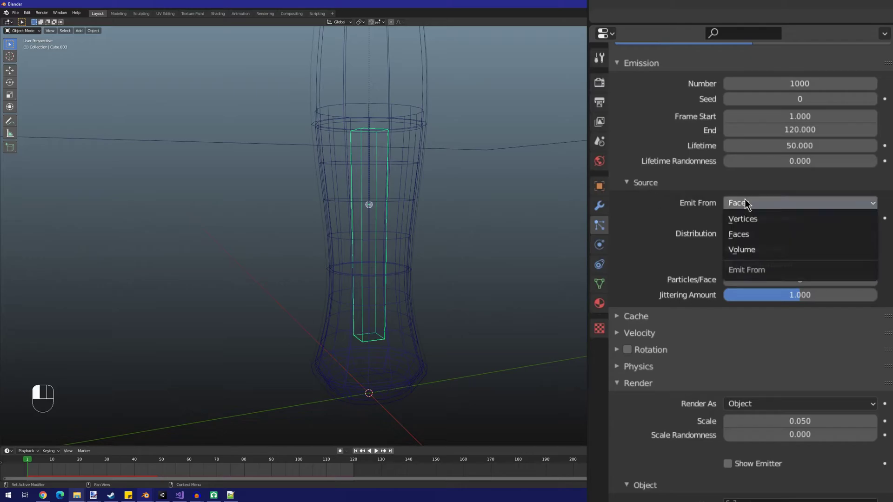
{"action": "left_click", "coordinate": [744, 251]}
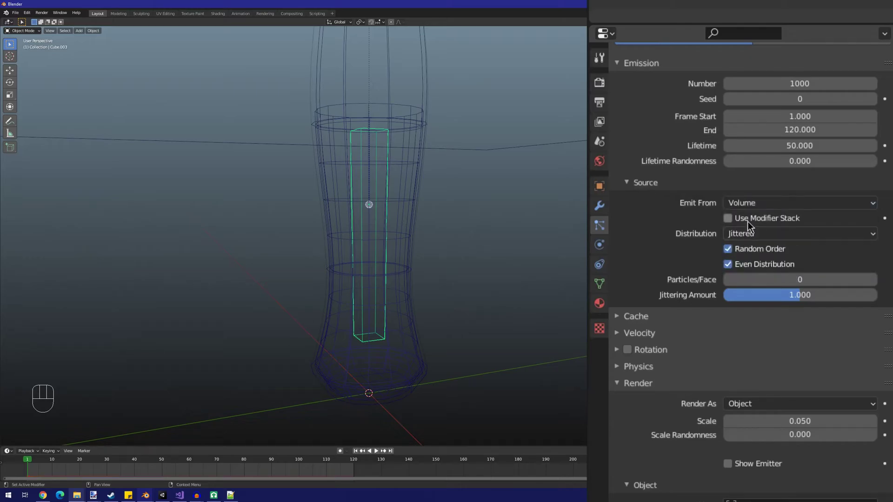
Step: Play the animation and examine how the bubbles spread around the bottle in both wireframe and shaded display
{"action": "key", "text": "space"}
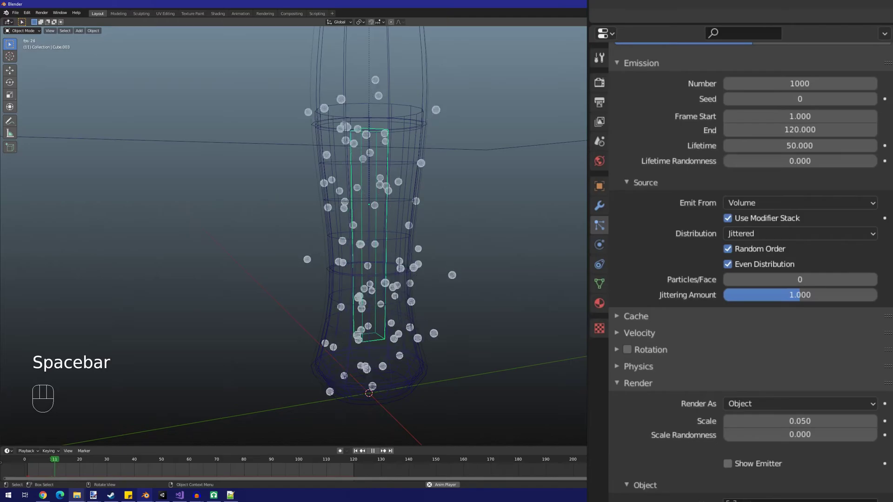
{"action": "middle_click_drag", "start_coordinate": [640, 263], "coordinate": [561, 299]}
{"action": "scroll", "coordinate": [560, 299], "scroll_direction": "up", "scroll_amount": 6}
{"action": "scroll", "coordinate": [560, 299], "scroll_direction": "down", "scroll_amount": 2}
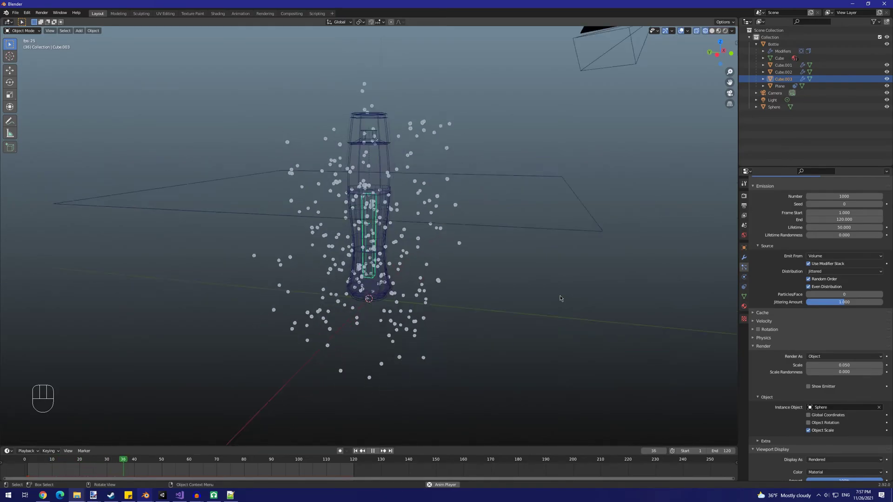
{"action": "scroll", "coordinate": [560, 299], "scroll_direction": "down", "scroll_amount": 3}
{"action": "key", "text": "shift+z"}
{"action": "middle_click_drag", "start_coordinate": [424, 305], "coordinate": [574, 306]}
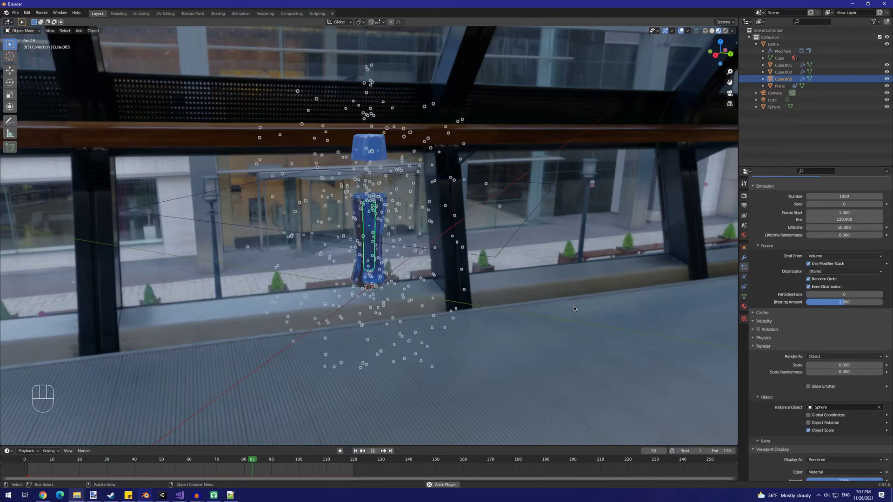
{"action": "key", "text": "shift+z"}
{"action": "scroll", "coordinate": [504, 282], "scroll_direction": "up", "scroll_amount": 2}
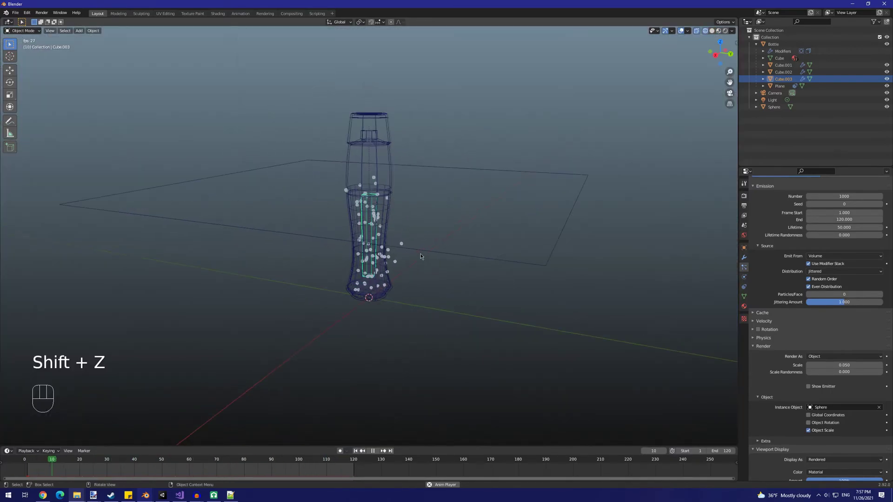
{"action": "key", "text": "space"}
Step: Give the bottle collision physics with Kill Particles enabled
{"action": "left_click", "coordinate": [389, 165]}
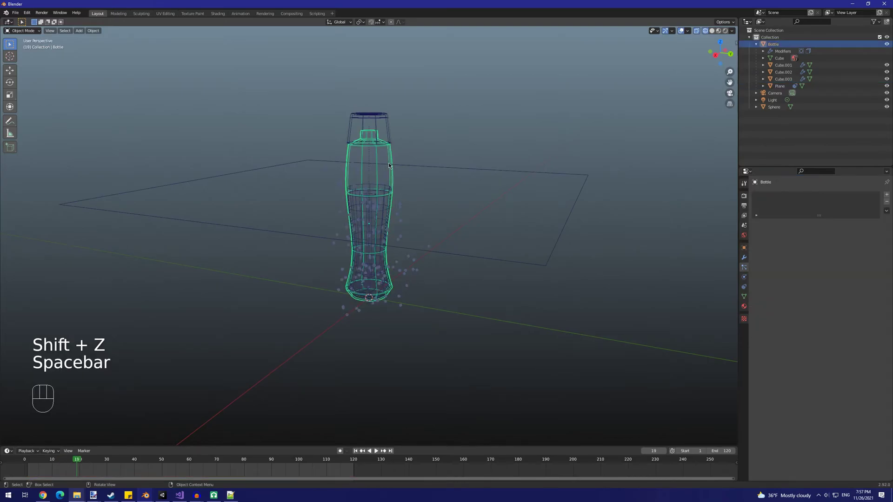
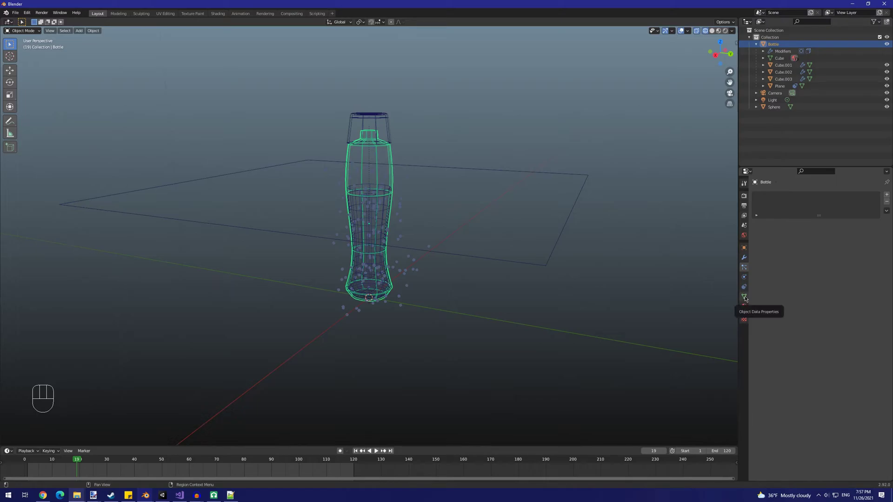
{"action": "left_click", "coordinate": [744, 297]}
{"action": "left_click", "coordinate": [744, 277]}
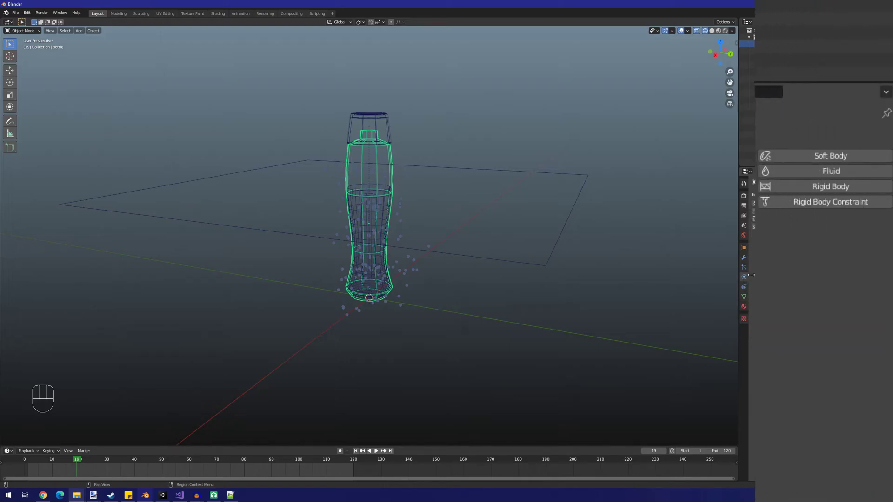
{"action": "left_click", "coordinate": [780, 212]}
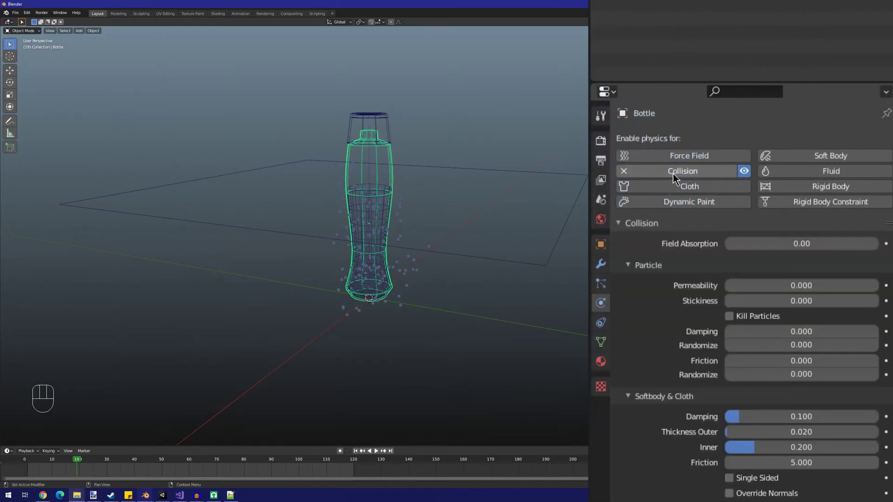
{"action": "key", "text": "ctrl+z"}
{"action": "key", "text": "ctrl+z"}
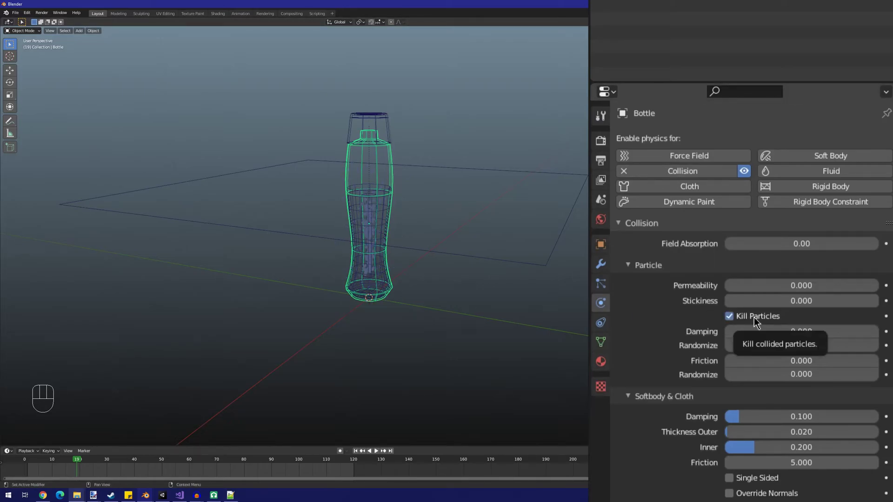
Step: Give the plane collision physics with Kill Particles and Single Sided enabled, and reselect the bottle
{"action": "left_click", "coordinate": [546, 267]}
{"action": "left_click", "coordinate": [700, 172]}
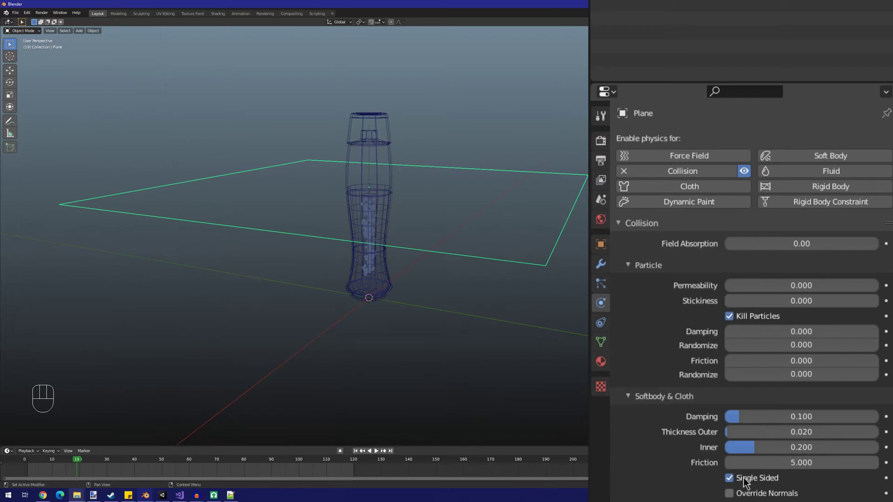
{"action": "left_click", "coordinate": [392, 189]}
Step: Play the animation and examine the bubbles inside the bottle in both wireframe and shaded display
{"action": "key", "text": "space"}
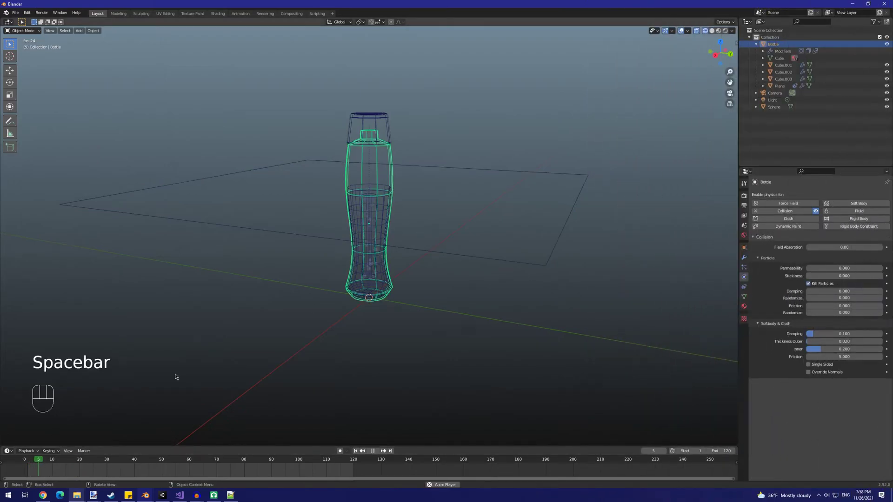
{"action": "scroll", "coordinate": [223, 374], "scroll_direction": "up", "scroll_amount": 2}
{"action": "middle_click_drag", "start_coordinate": [270, 373], "coordinate": [434, 372]}
{"action": "left_click", "coordinate": [290, 370]}
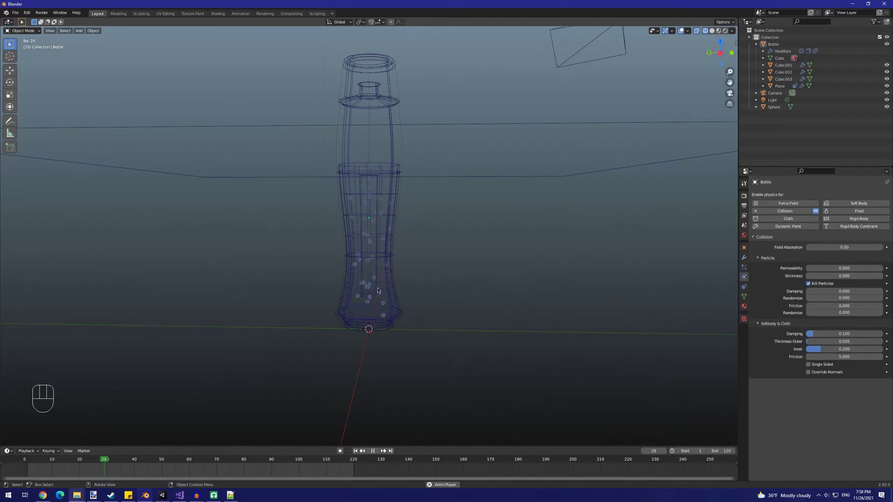
{"action": "key", "text": "shift+z"}
{"action": "middle_click_drag", "start_coordinate": [399, 301], "coordinate": [412, 306]}
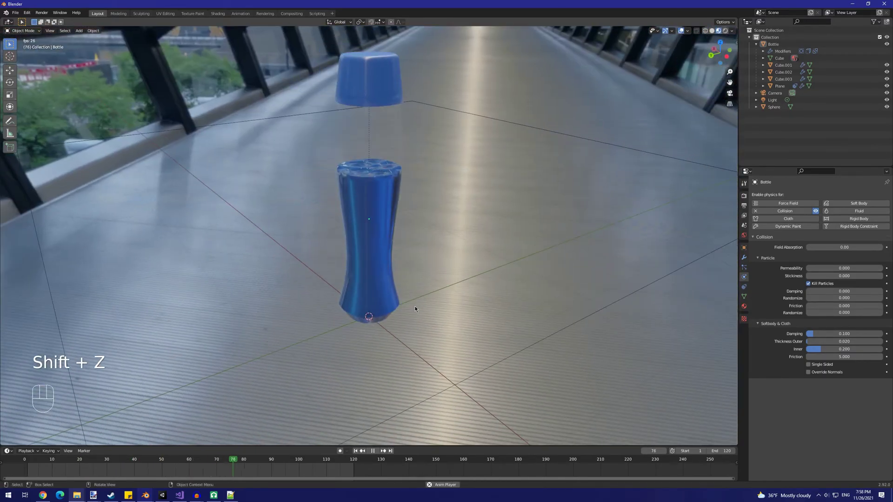
Step: Stop playback in wireframe display and set the inner emitter block's particle normal velocity to 0.25 m/s
{"action": "key", "text": "shift+z"}
{"action": "key", "text": "space"}
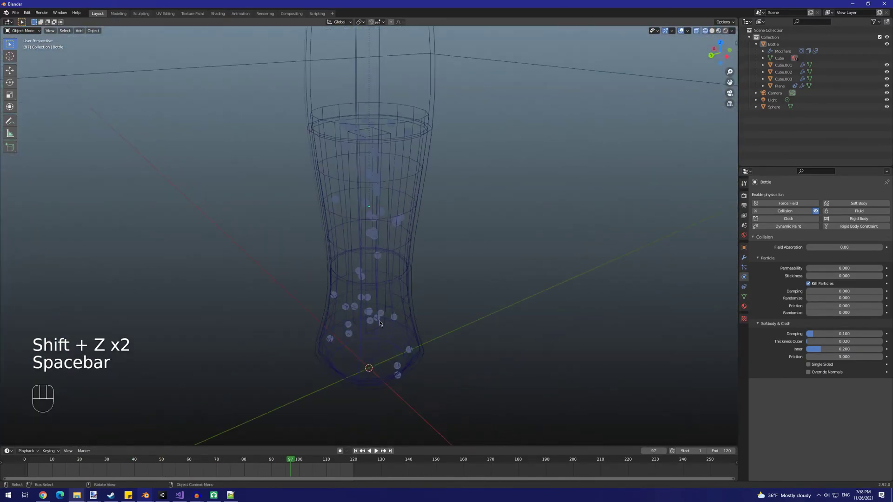
{"action": "left_click", "coordinate": [379, 330]}
{"action": "left_click", "coordinate": [381, 328]}
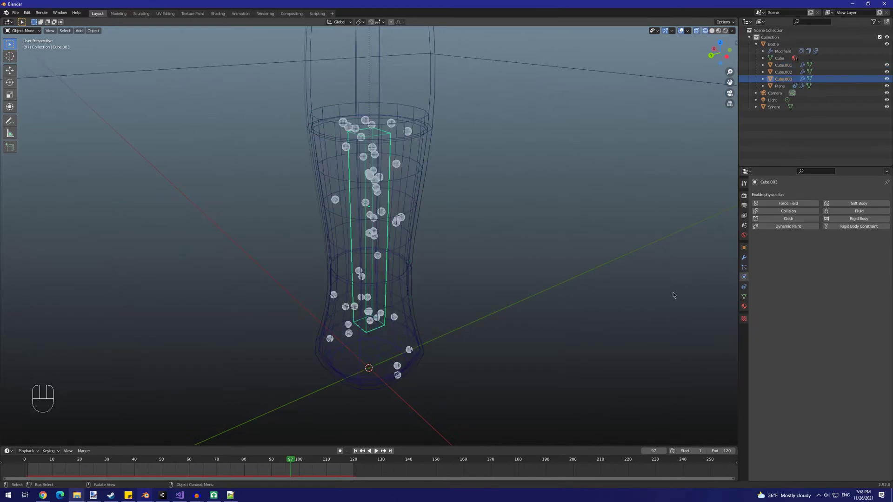
{"action": "left_click", "coordinate": [744, 268]}
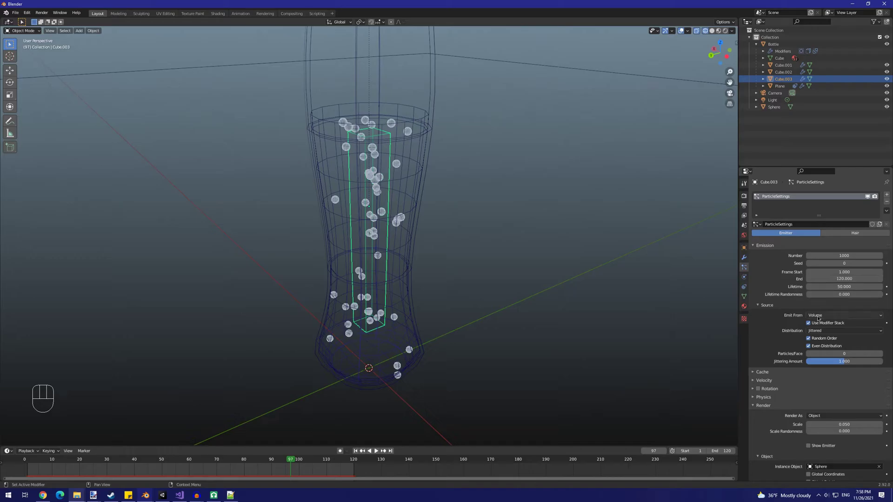
{"action": "scroll", "coordinate": [794, 360], "scroll_direction": "down", "scroll_amount": 1}
{"action": "left_click", "coordinate": [773, 368]}
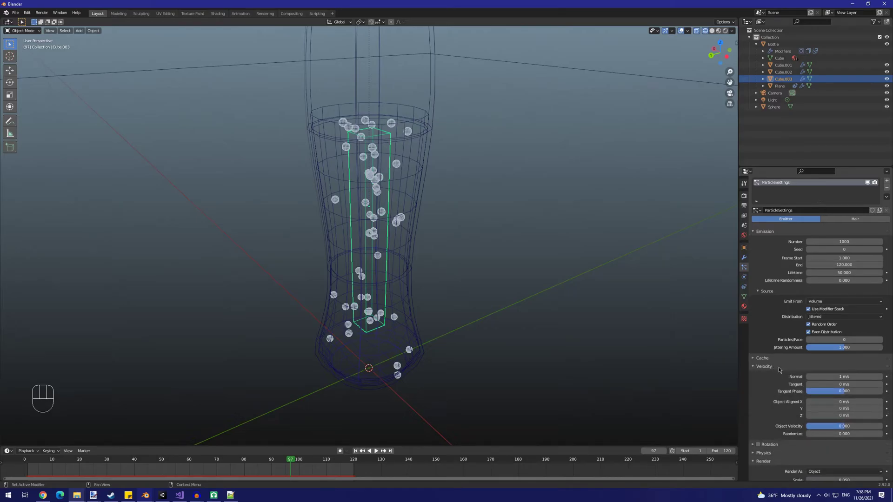
{"action": "scroll", "coordinate": [826, 372], "scroll_direction": "down", "scroll_amount": 1}
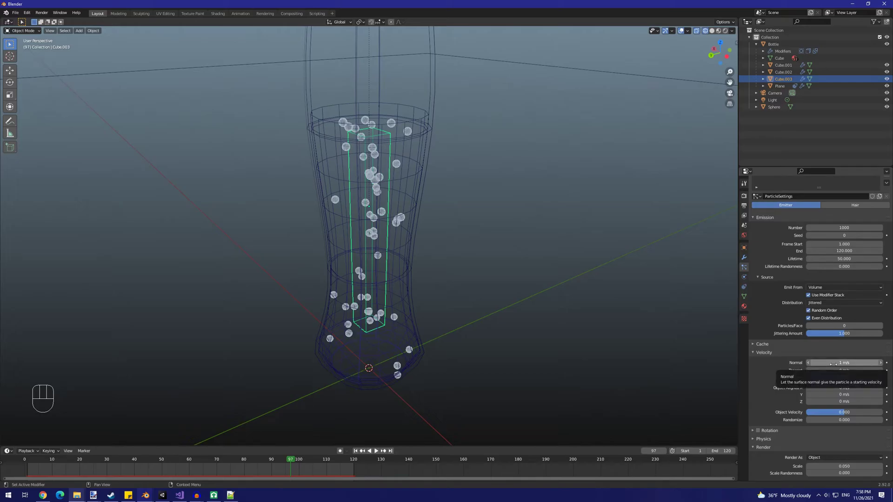
{"action": "left_click", "coordinate": [833, 364]}
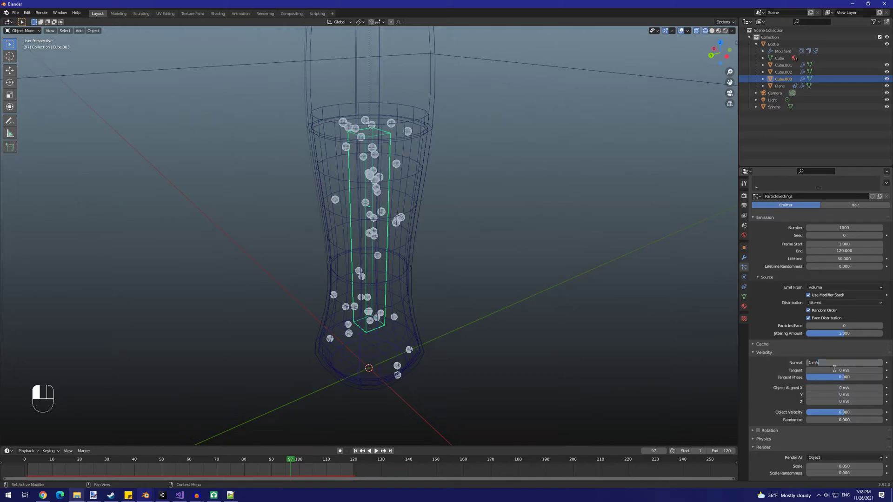
{"action": "key", "text": "Return"}
{"action": "scroll", "coordinate": [830, 360], "scroll_direction": "down", "scroll_amount": 2}
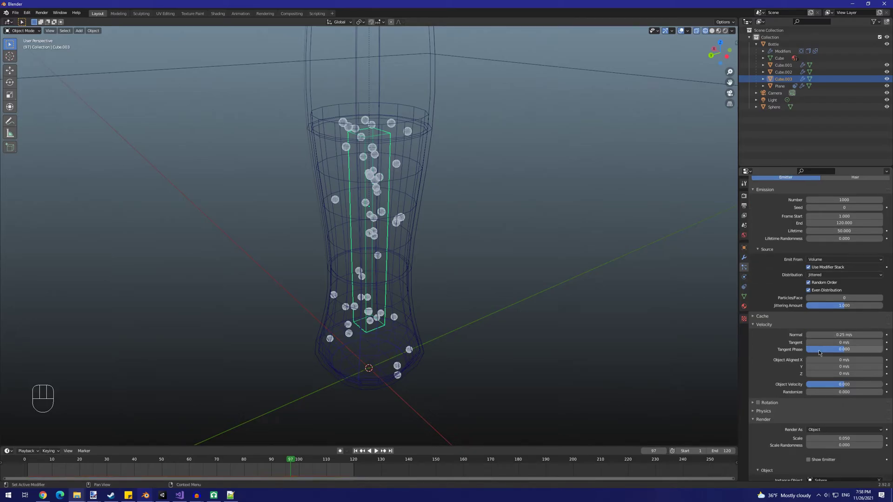
Step: Play the animation from the start, examine how the slower bubbles spread inside the bottle, and return to the first frame
{"action": "key", "text": "space"}
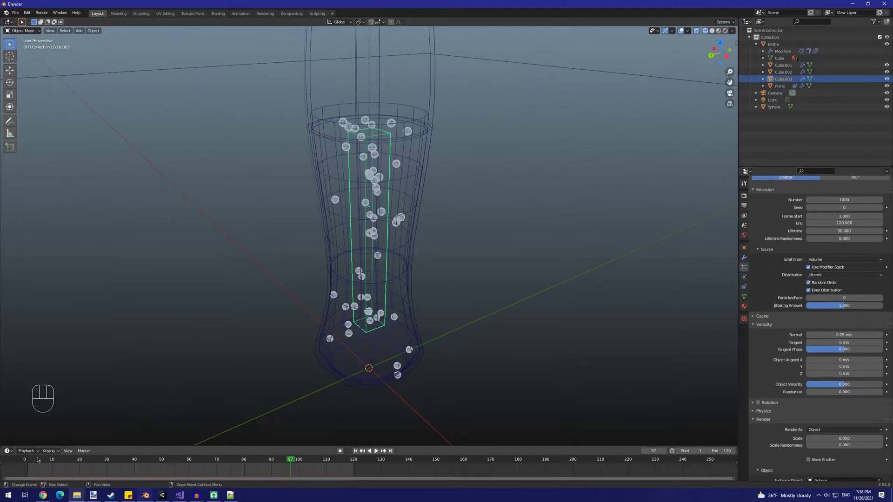
{"action": "scroll", "coordinate": [411, 281], "scroll_direction": "down", "scroll_amount": 3}
{"action": "middle_click_drag", "start_coordinate": [411, 279], "coordinate": [424, 250]}
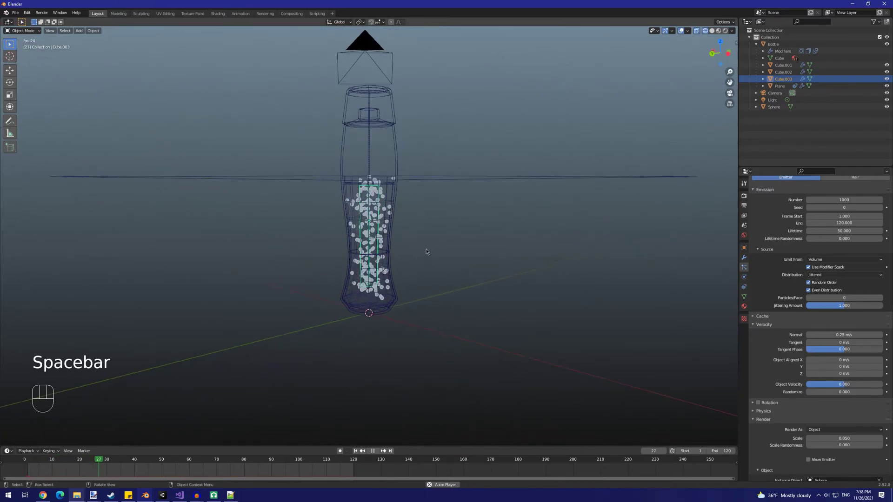
{"action": "scroll", "coordinate": [433, 272], "scroll_direction": "up", "scroll_amount": 3}
{"action": "scroll", "coordinate": [514, 272], "scroll_direction": "down", "scroll_amount": 1}
{"action": "key", "text": "Escape"}
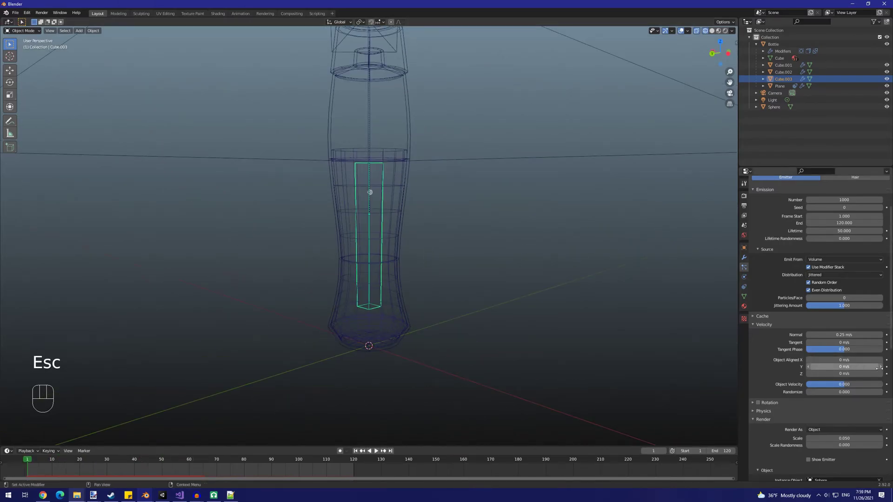
Step: Set the render scale of the emitter block's sphere particles to 0.025
{"action": "scroll", "coordinate": [866, 362], "scroll_direction": "down", "scroll_amount": 1}
{"action": "scroll", "coordinate": [864, 363], "scroll_direction": "down", "scroll_amount": 1}
{"action": "left_click", "coordinate": [859, 410]}
{"action": "type", "text": "5"}
{"action": "key", "text": "Return"}
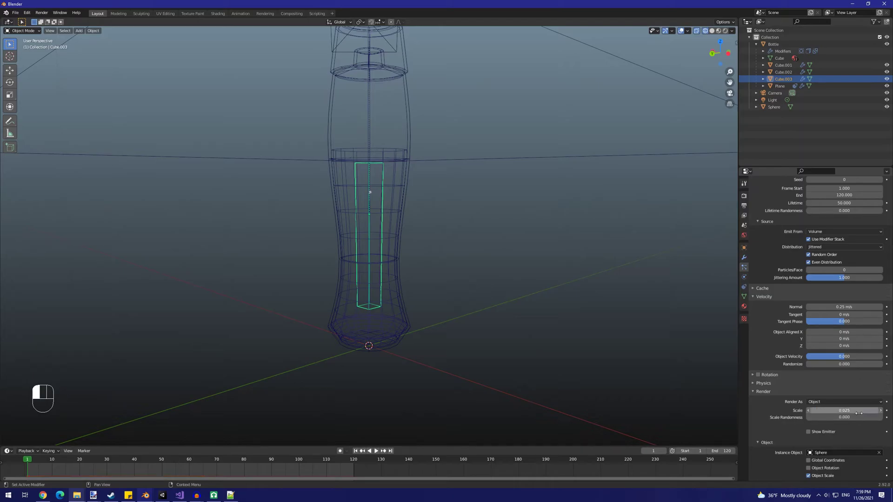
Step: Play the animation and examine the smaller bubbles up close in both wireframe and shaded display
{"action": "key", "text": "space"}
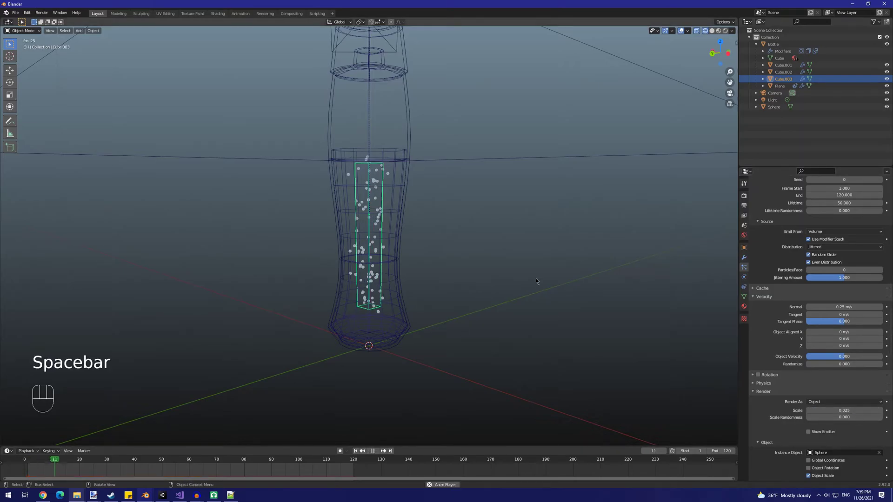
{"action": "key", "text": "shift+z"}
{"action": "mouse_move", "coordinate": [578, 284]}
{"action": "middle_mouse_down"}
{"action": "mouse_move", "coordinate": [534, 299]}
{"action": "mouse_move", "coordinate": [581, 316]}
{"action": "mouse_move", "coordinate": [504, 278]}
{"action": "mouse_move", "coordinate": [636, 289]}
{"action": "mouse_move", "coordinate": [551, 286]}
{"action": "mouse_move", "coordinate": [568, 301]}
{"action": "mouse_move", "coordinate": [604, 283]}
{"action": "mouse_move", "coordinate": [434, 292]}
{"action": "mouse_move", "coordinate": [409, 281]}
{"action": "middle_mouse_up"}
{"action": "scroll", "coordinate": [557, 286], "scroll_direction": "up", "scroll_amount": 5}
{"action": "key", "text": "space"}
{"action": "key", "text": "shift+z"}
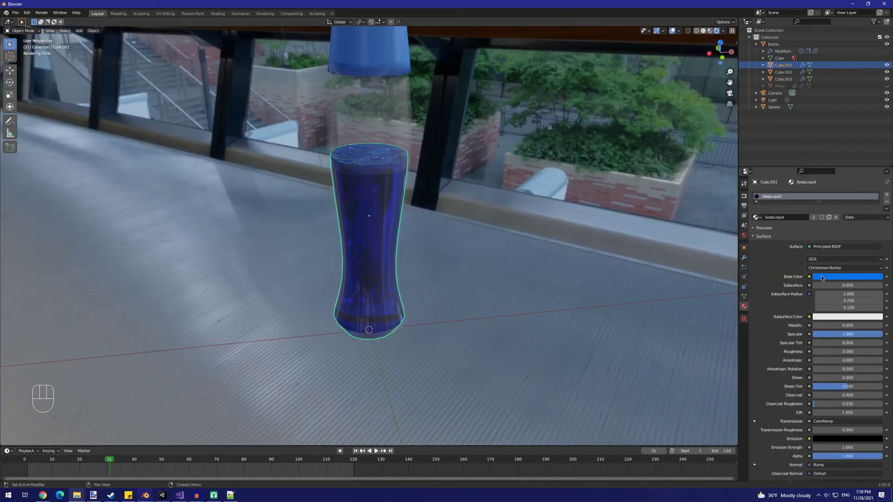
Step: Change the base color of the liquid's SodaLiquid material to a lighter blue
{"action": "left_click", "coordinate": [822, 277]}
{"action": "left_click_drag", "start_coordinate": [857, 182], "coordinate": [856, 187]}
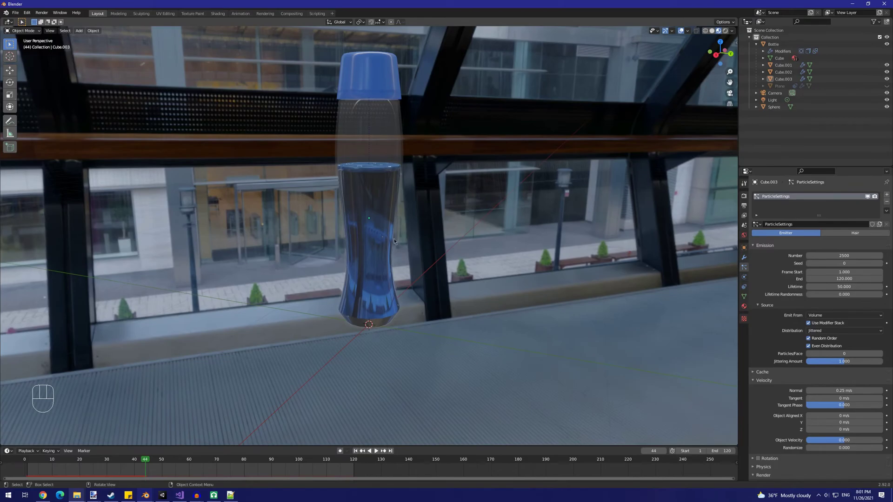
Step: Enable Screen Space Refraction in the viewport display settings of the liquid's SodaLiquid material
{"action": "middle_click_drag", "start_coordinate": [395, 239], "coordinate": [362, 247]}
{"action": "left_click", "coordinate": [363, 247]}
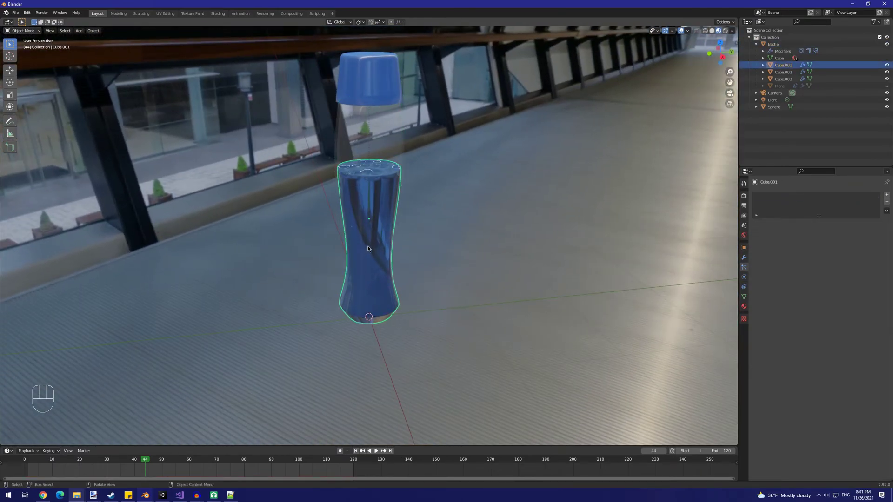
{"action": "left_click", "coordinate": [744, 196]}
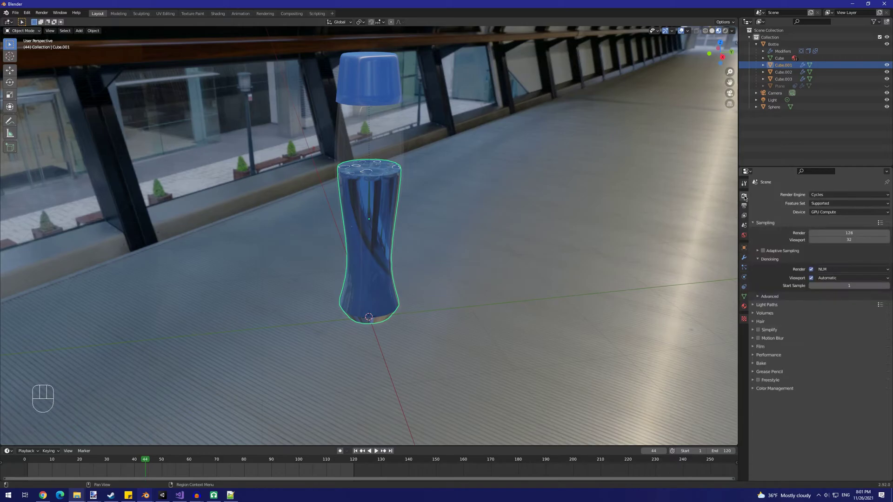
{"action": "left_click", "coordinate": [744, 307]}
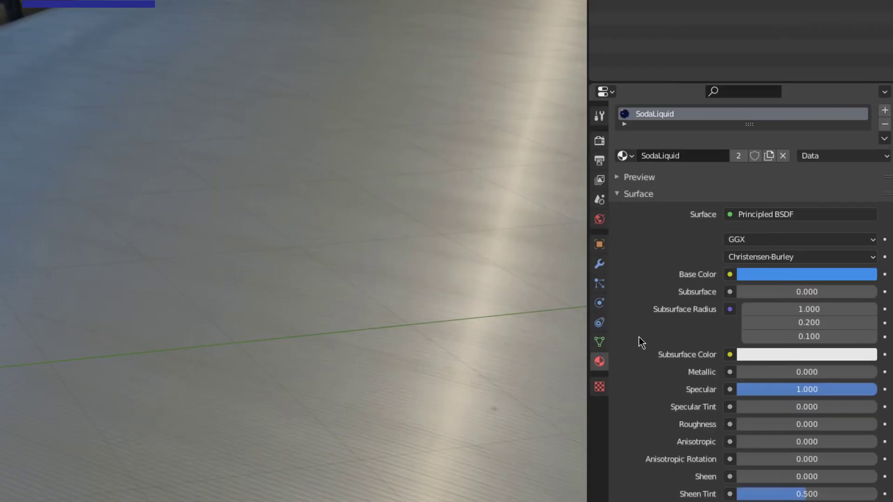
{"action": "scroll", "coordinate": [653, 375], "scroll_direction": "down", "scroll_amount": 5}
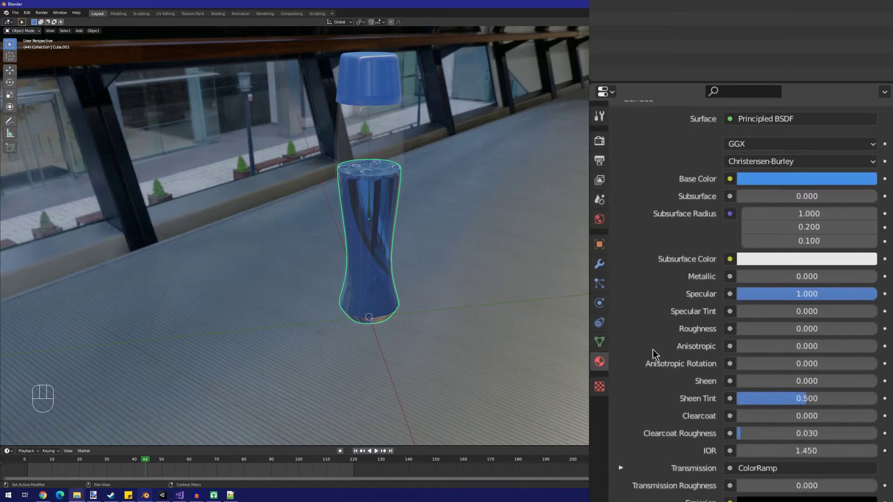
{"action": "scroll", "coordinate": [679, 456], "scroll_direction": "down", "scroll_amount": 8}
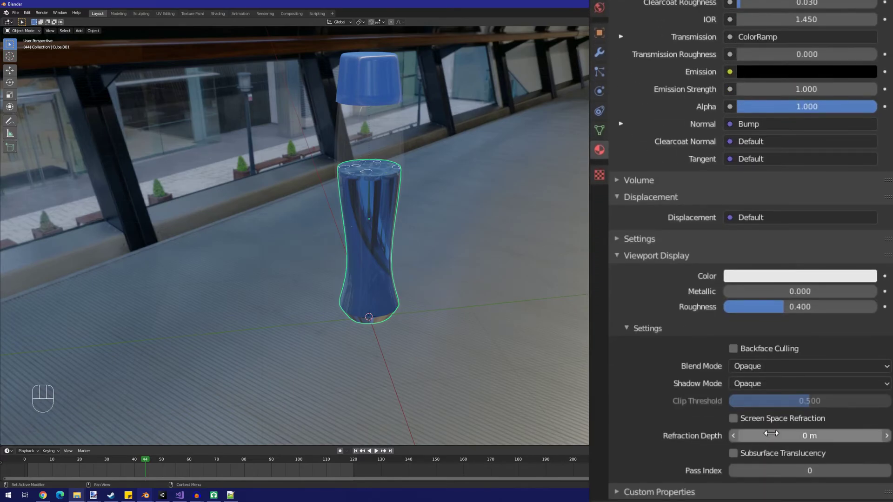
{"action": "left_click", "coordinate": [760, 422]}
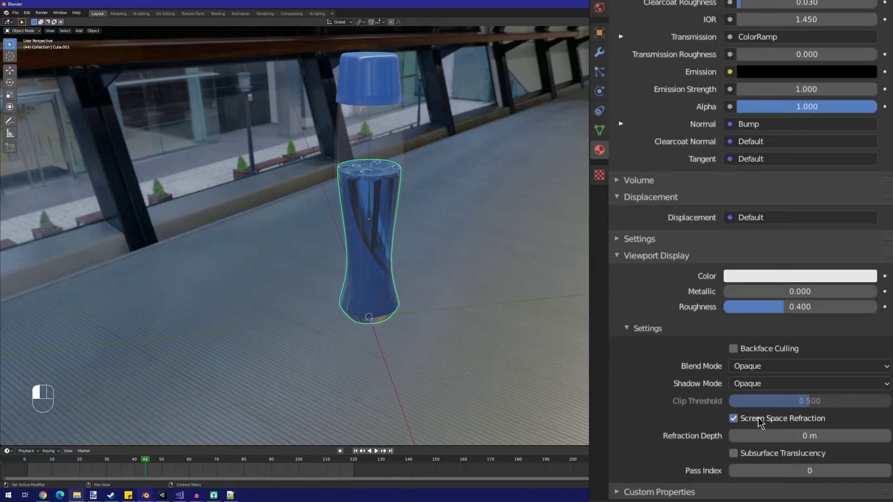
Step: Switch the render engine to Eevee and enable Screen Space Reflections with Refraction
{"action": "scroll", "coordinate": [470, 280], "scroll_direction": "up", "scroll_amount": 1}
{"action": "middle_click_drag", "start_coordinate": [470, 280], "coordinate": [506, 268]}
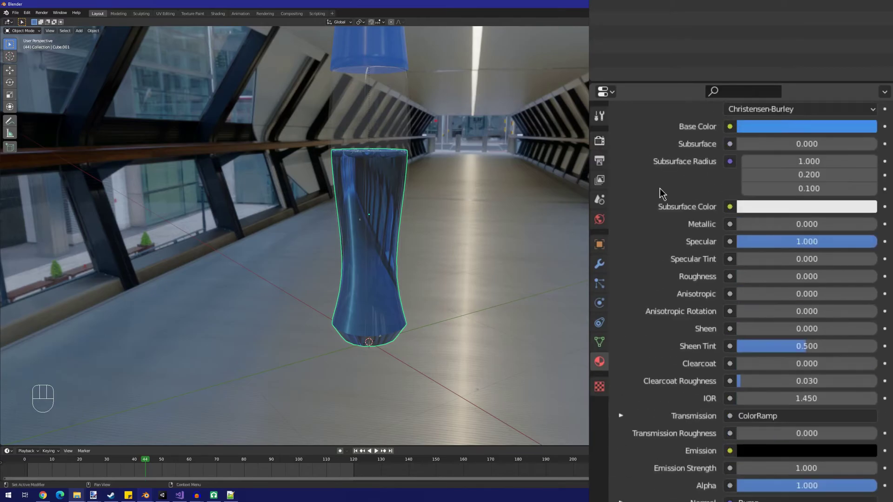
{"action": "left_click", "coordinate": [599, 144]}
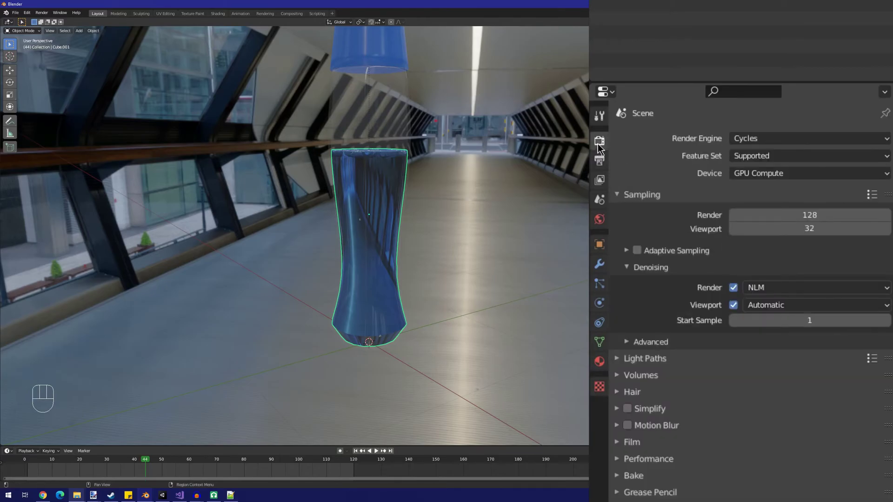
{"action": "left_click", "coordinate": [766, 140]}
{"action": "left_click", "coordinate": [768, 155]}
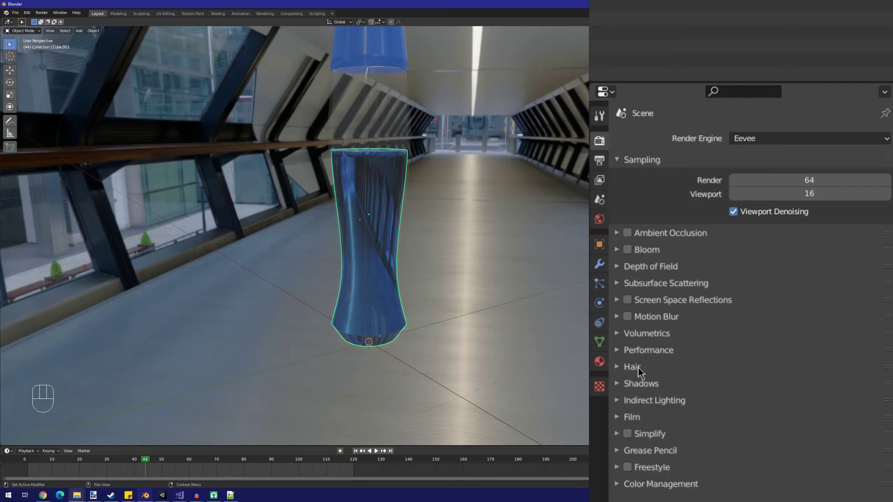
{"action": "left_click", "coordinate": [626, 299]}
{"action": "left_click", "coordinate": [615, 301]}
{"action": "left_click", "coordinate": [749, 321]}
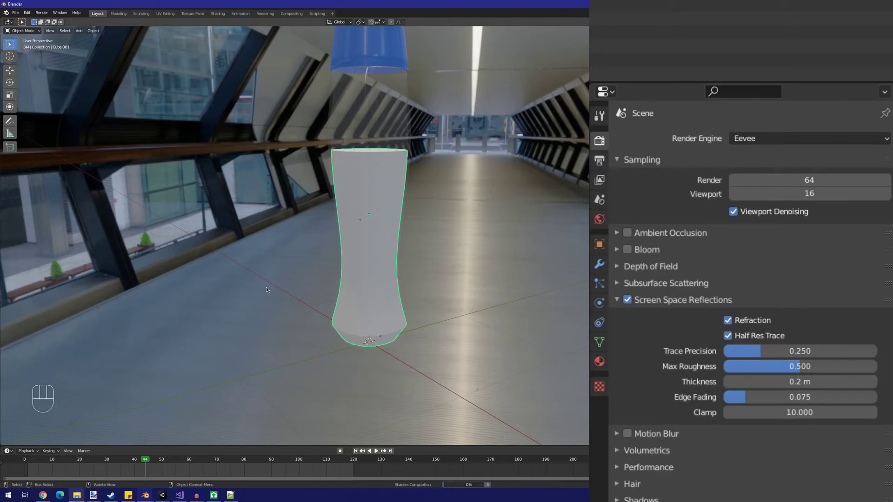
Step: Reduce the Screen Space Reflections thickness to 0.001 m while checking the refraction in the liquid
{"action": "middle_click_drag", "start_coordinate": [266, 287], "coordinate": [464, 280]}
{"action": "scroll", "coordinate": [389, 265], "scroll_direction": "up", "scroll_amount": 3}
{"action": "mouse_move", "coordinate": [389, 265]}
{"action": "middle_mouse_down"}
{"action": "mouse_move", "coordinate": [313, 257]}
{"action": "mouse_move", "coordinate": [372, 260]}
{"action": "middle_mouse_up"}
{"action": "scroll", "coordinate": [313, 258], "scroll_direction": "down", "scroll_amount": 5}
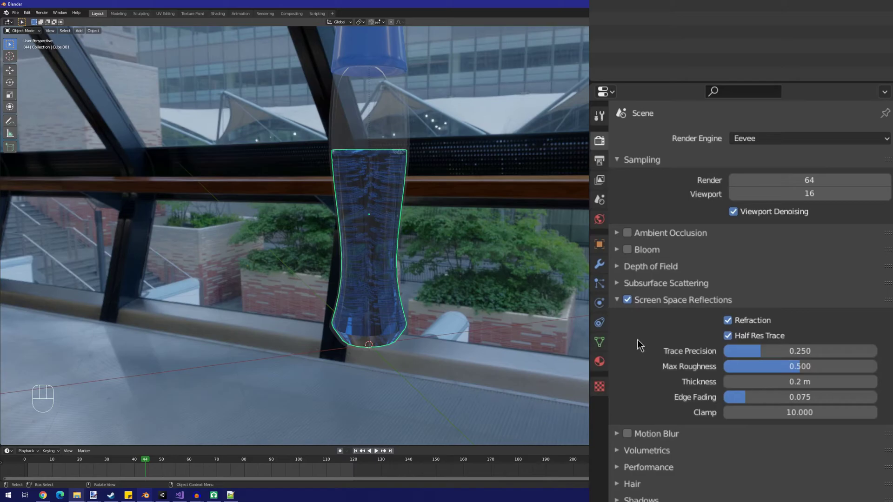
{"action": "left_click_drag", "start_coordinate": [825, 381], "coordinate": [826, 381]}
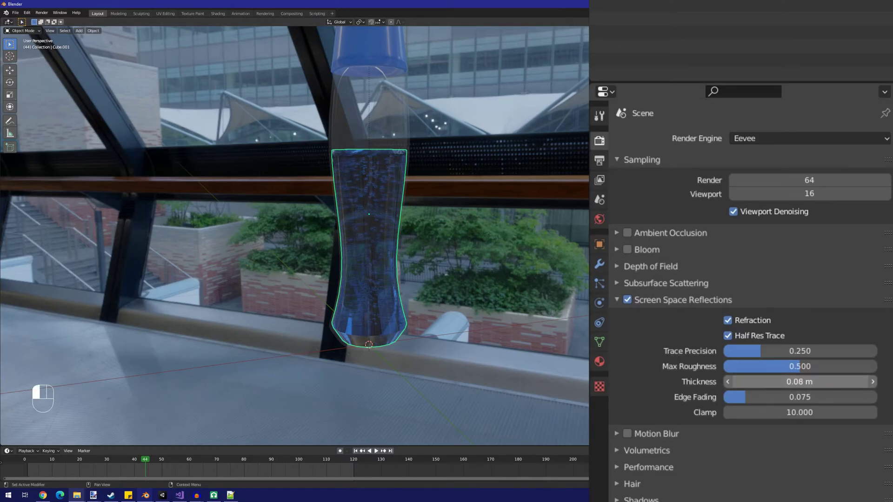
{"action": "left_click_drag", "start_coordinate": [825, 380], "coordinate": [830, 381]}
{"action": "scroll", "coordinate": [445, 289], "scroll_direction": "up", "scroll_amount": 5}
{"action": "middle_click_drag", "start_coordinate": [444, 289], "coordinate": [451, 302]}
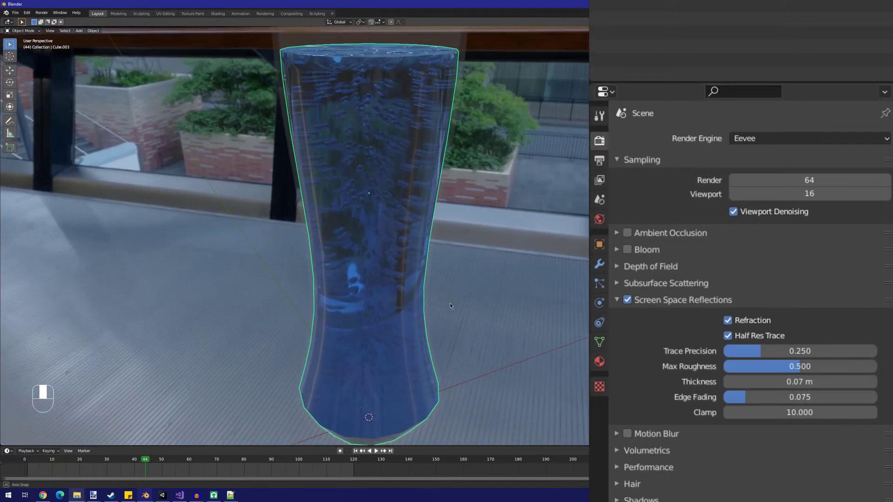
{"action": "left_click_drag", "start_coordinate": [844, 383], "coordinate": [814, 383]}
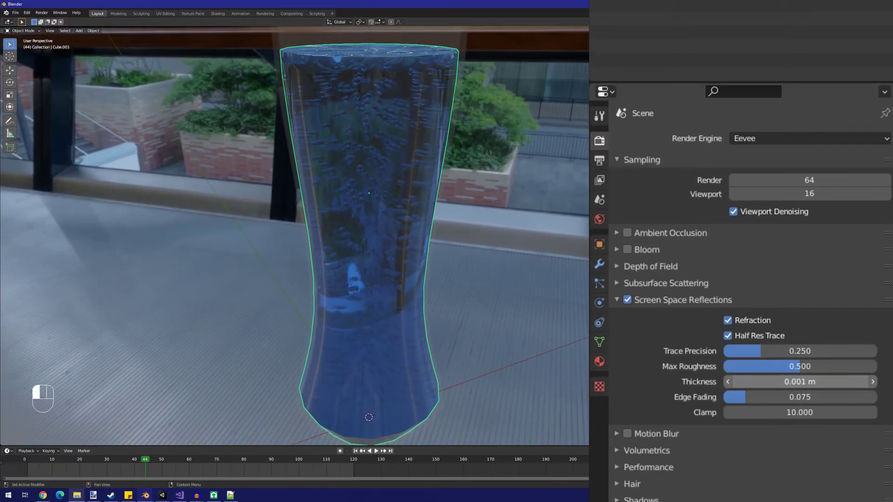
{"action": "middle_click_drag", "start_coordinate": [470, 268], "coordinate": [532, 223]}
{"action": "scroll", "coordinate": [532, 223], "scroll_direction": "down", "scroll_amount": 4}
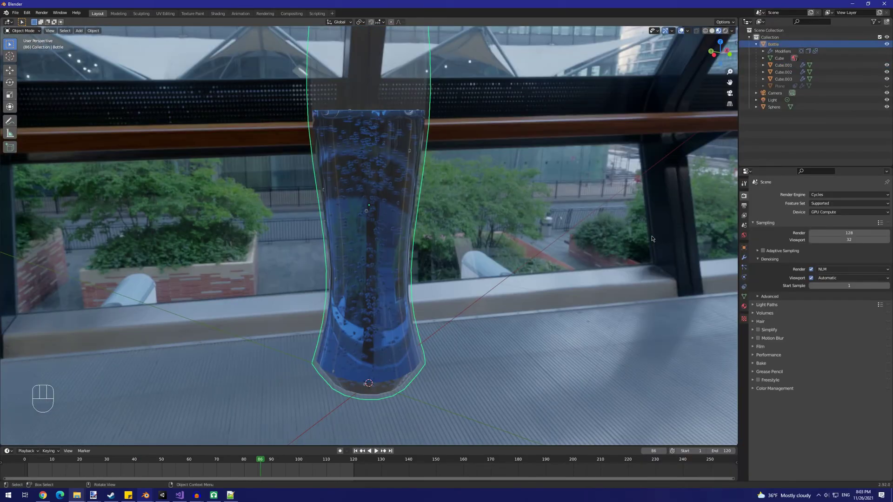
Step: Scale the liquid object outward by about 1.024 in X and Y only, leaving its height locked
{"action": "left_click", "coordinate": [743, 258]}
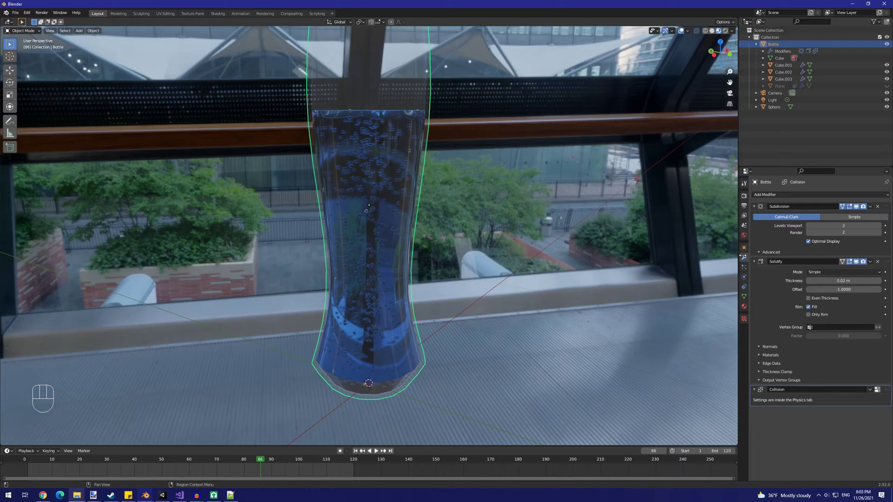
{"action": "left_click", "coordinate": [398, 337]}
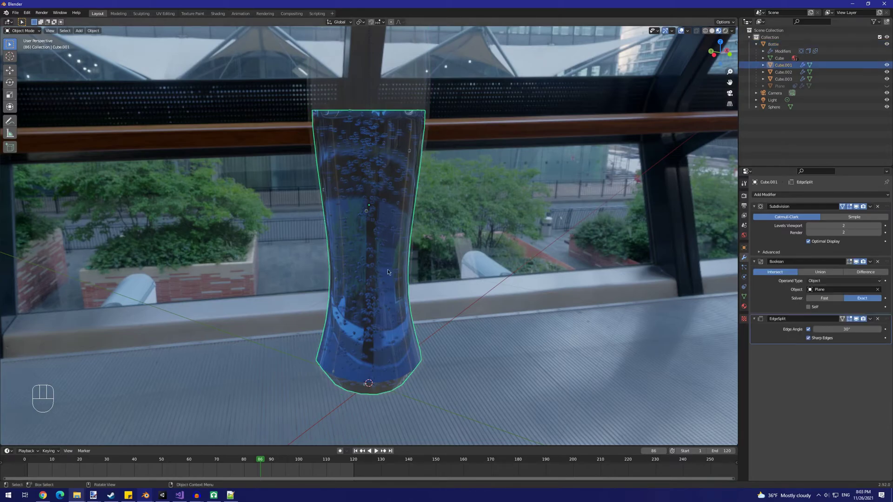
{"action": "scroll", "coordinate": [370, 188], "scroll_direction": "up", "scroll_amount": 1}
{"action": "middle_click_drag", "start_coordinate": [412, 145], "coordinate": [486, 167]}
{"action": "key", "text": "s"}
{"action": "key", "text": "shift+z"}
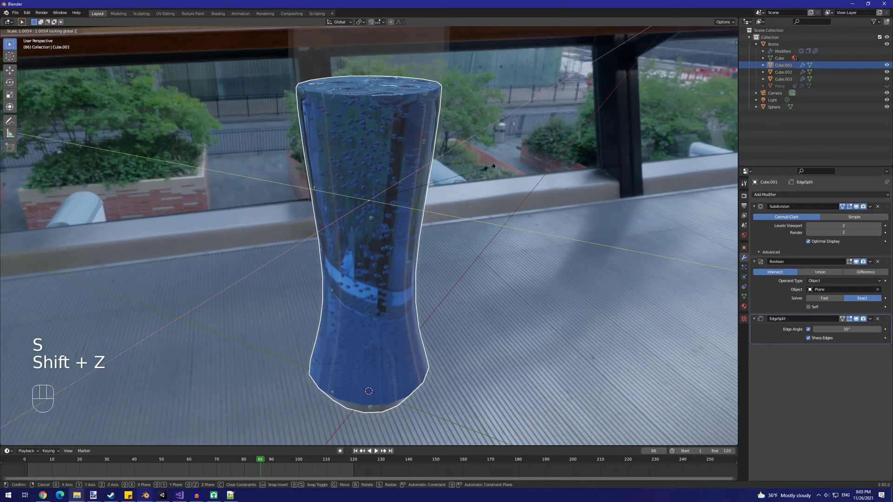
{"action": "left_click", "coordinate": [492, 167]}
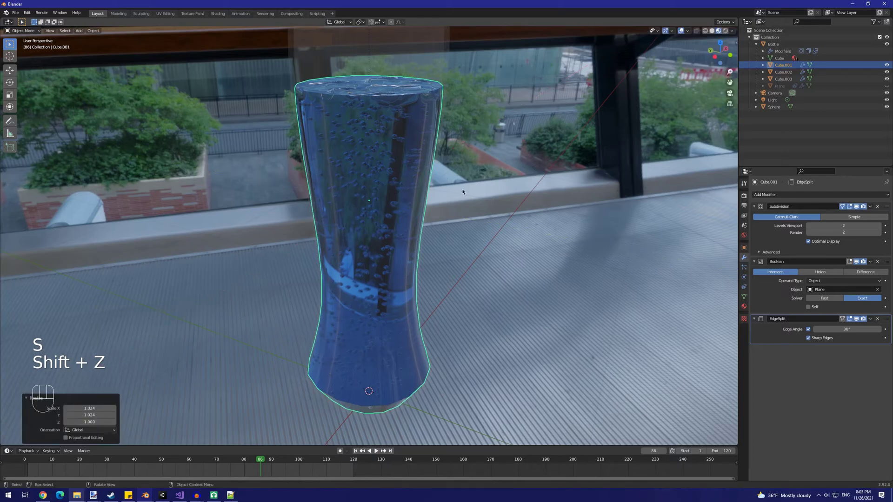
Step: Play the animation briefly, then select the bottle and examine the widened liquid and bubbles against its glass
{"action": "middle_click_drag", "start_coordinate": [452, 192], "coordinate": [378, 199]}
{"action": "key", "text": "space"}
{"action": "key", "text": "space"}
{"action": "left_click", "coordinate": [374, 211]}
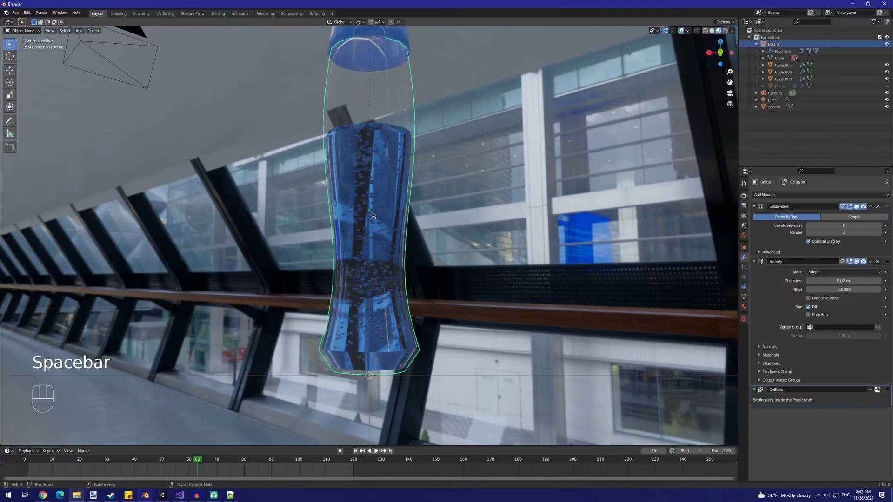
{"action": "scroll", "coordinate": [375, 191], "scroll_direction": "down", "scroll_amount": 3}
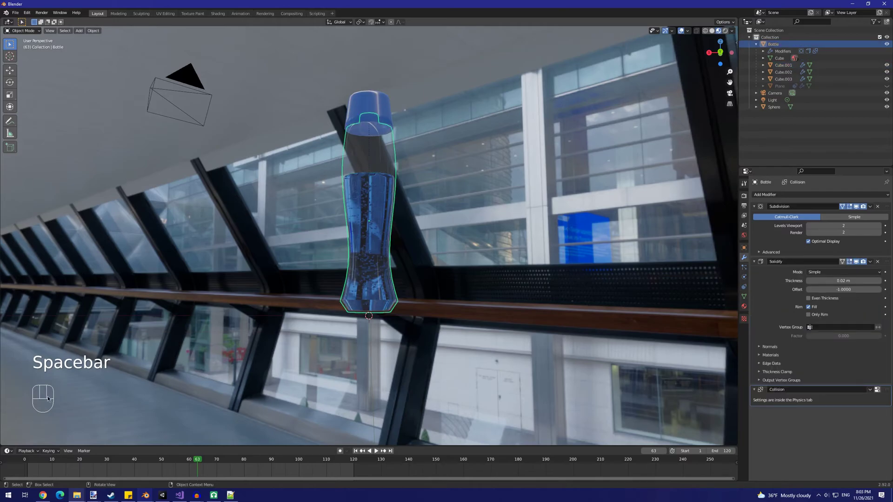
Step: Return the animation to its first frame and save the project file
{"action": "key", "text": "shift+Left"}
{"action": "middle_click_drag", "start_coordinate": [391, 270], "coordinate": [425, 202]}
{"action": "key", "text": "ctrl+s"}
Step: Play the animation and examine the bubbles rising in the liquid from close up and from a distance
{"action": "key", "text": "space"}
{"action": "key", "text": "space"}
{"action": "key", "text": "space"}
{"action": "scroll", "coordinate": [425, 206], "scroll_direction": "up", "scroll_amount": 8}
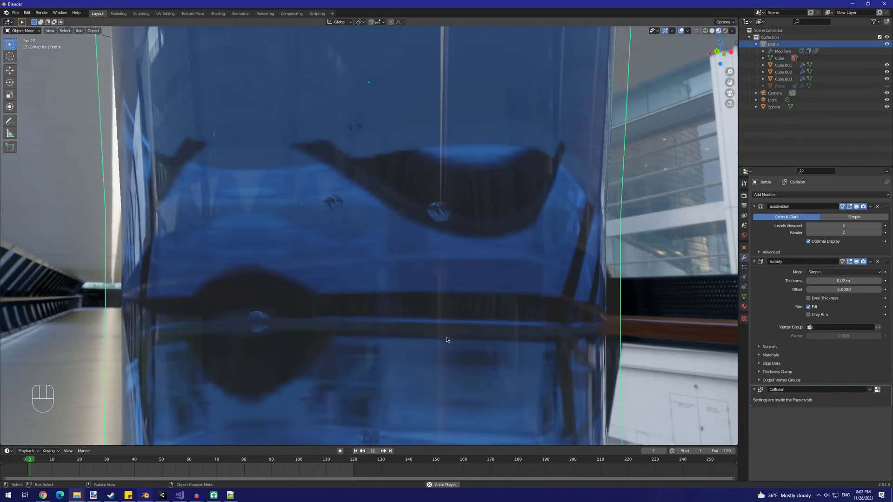
{"action": "scroll", "coordinate": [445, 336], "scroll_direction": "down", "scroll_amount": 8}
{"action": "middle_click_drag", "start_coordinate": [459, 233], "coordinate": [392, 104]}
{"action": "key", "text": "space"}
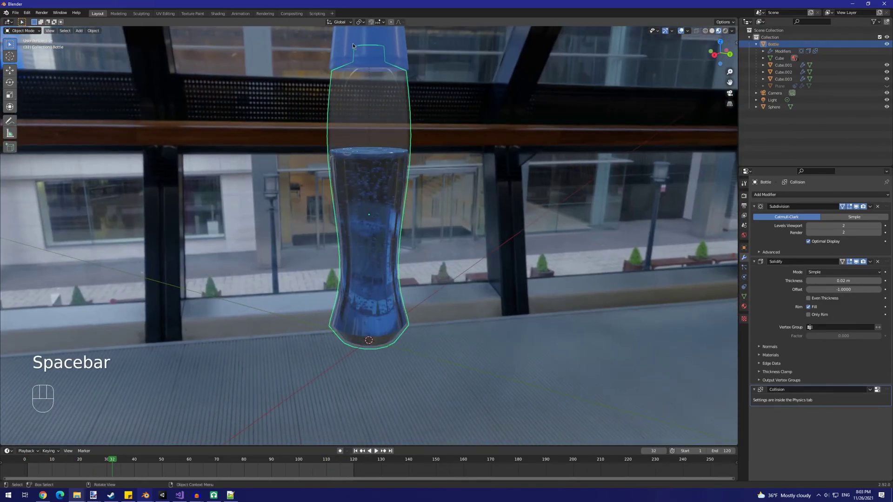
{"action": "scroll", "coordinate": [339, 50], "scroll_direction": "down", "scroll_amount": 2}
{"action": "scroll", "coordinate": [212, 40], "scroll_direction": "down", "scroll_amount": 3}
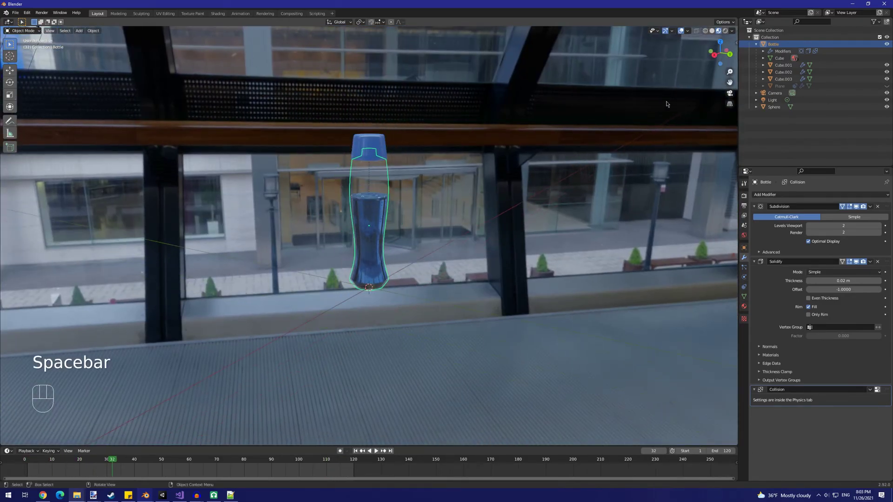
Step: Unhide the Plane object in the viewport and switch to the Animation workspace with the bottle in view
{"action": "left_click", "coordinate": [887, 86]}
{"action": "middle_click_drag", "start_coordinate": [507, 218], "coordinate": [445, 222]}
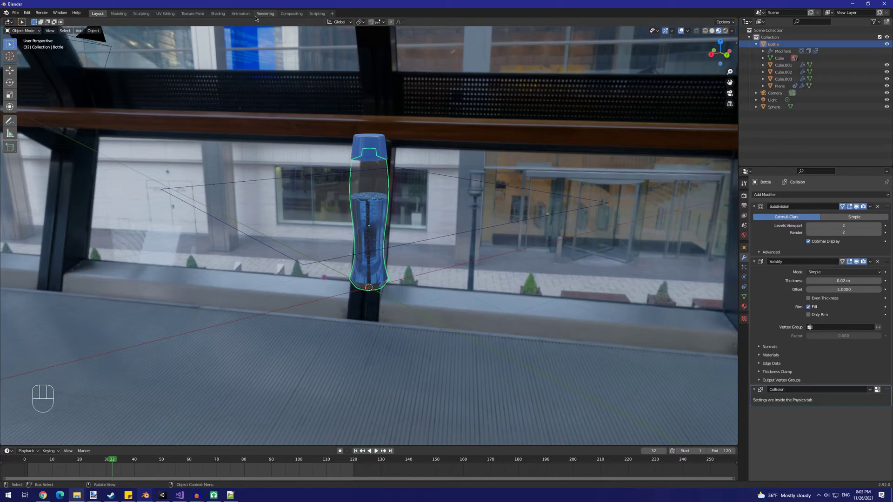
{"action": "left_click", "coordinate": [241, 13]}
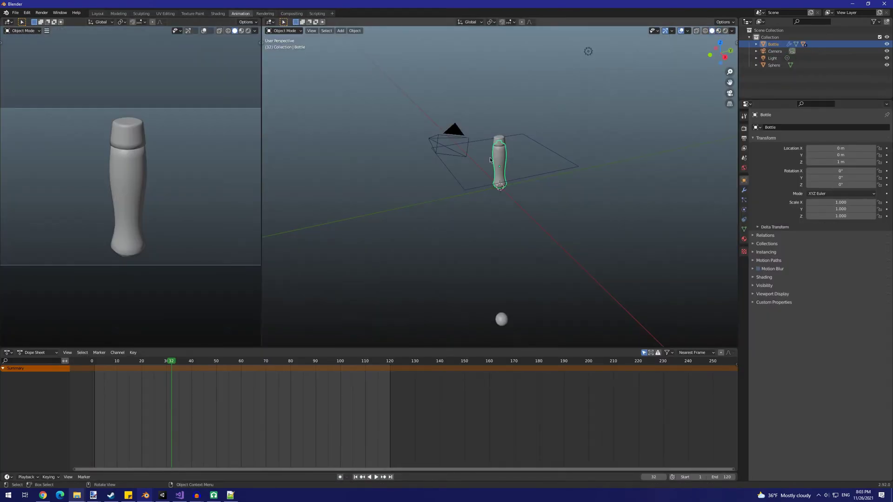
{"action": "scroll", "coordinate": [490, 160], "scroll_direction": "up", "scroll_amount": 4}
{"action": "middle_click_drag", "start_coordinate": [491, 160], "coordinate": [465, 139]}
Step: Widen the camera view area to about half of the viewport space and change it into a Graph Editor
{"action": "left_click_drag", "start_coordinate": [261, 87], "coordinate": [395, 86]}
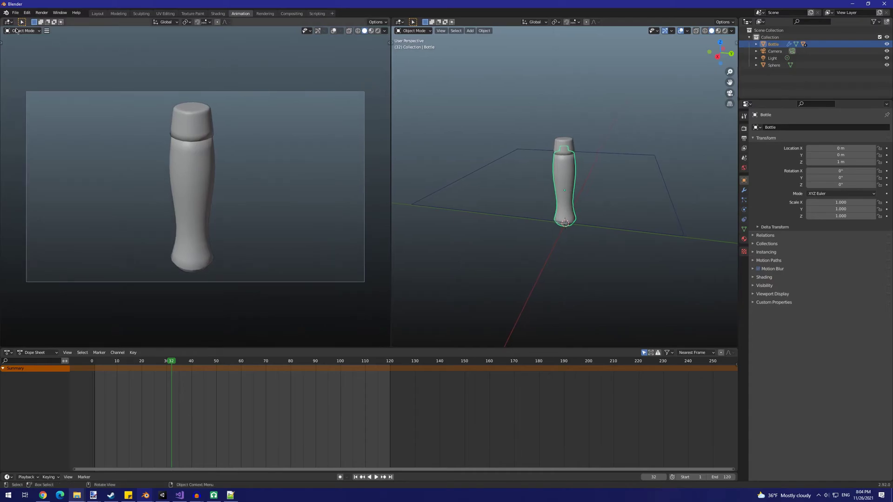
{"action": "left_click", "coordinate": [9, 23]}
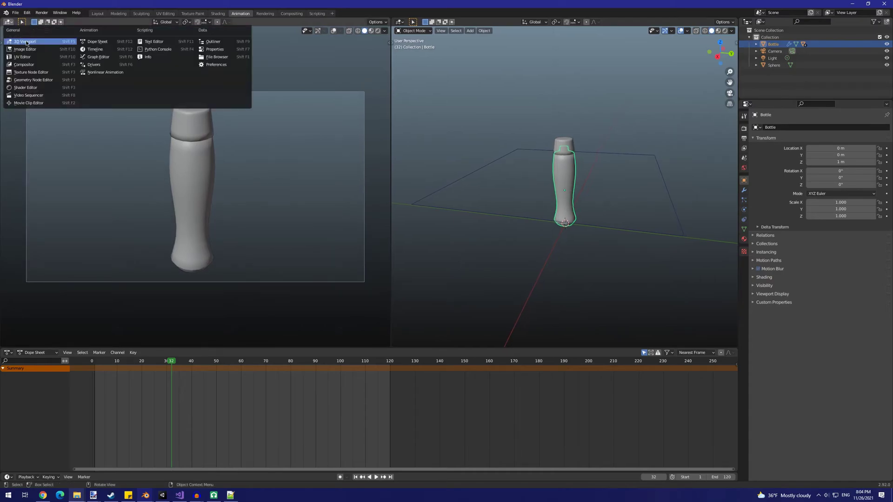
{"action": "left_click", "coordinate": [94, 58]}
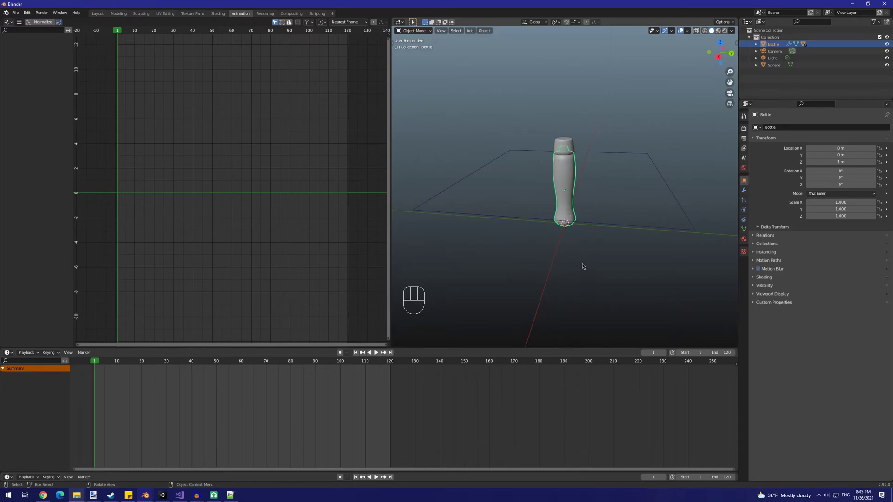
Step: Insert a Rotation keyframe for the bottle at frame 1
{"action": "middle_click_drag", "start_coordinate": [591, 245], "coordinate": [576, 203]}
{"action": "key", "text": "i"}
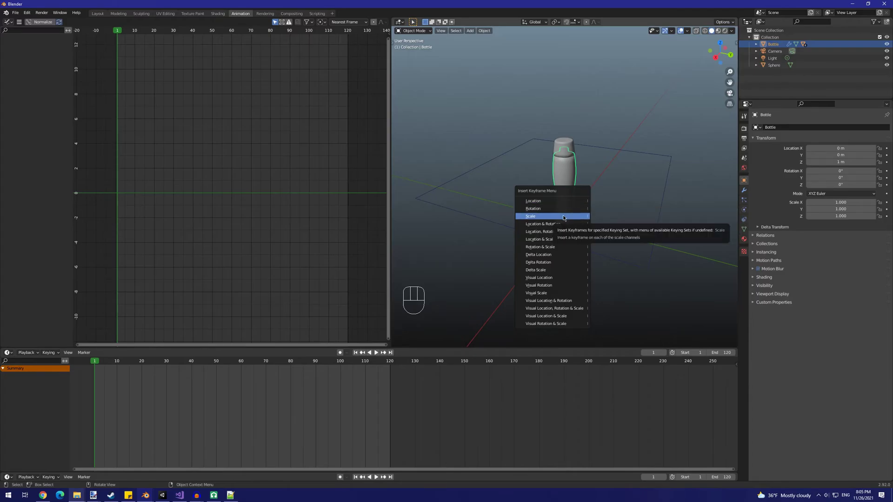
{"action": "left_click", "coordinate": [560, 209]}
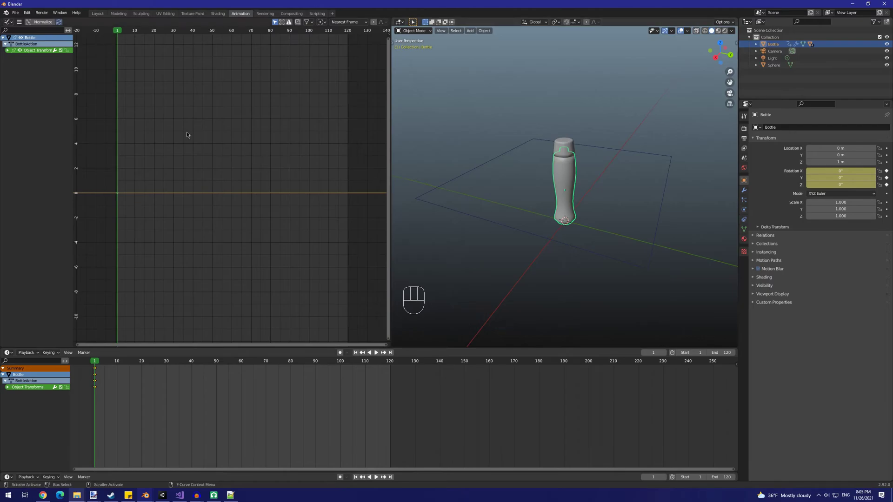
Step: Add a Built-in Function modifier with the Sine type to the bottle's X Euler Rotation curve and preview the motion
{"action": "left_click", "coordinate": [7, 50]}
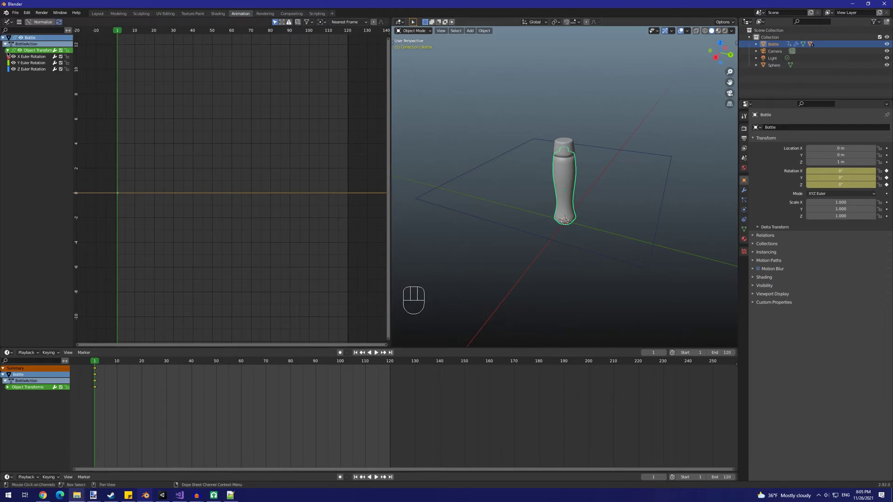
{"action": "left_click", "coordinate": [32, 56]}
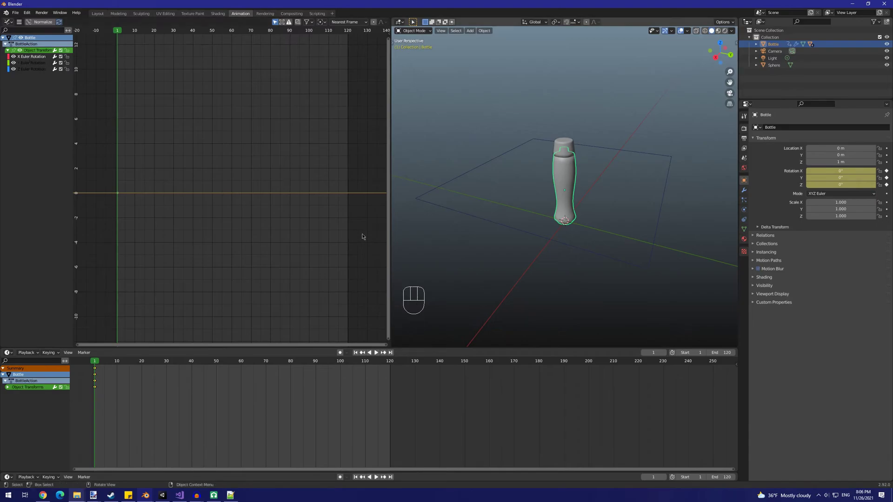
{"action": "key", "text": "n"}
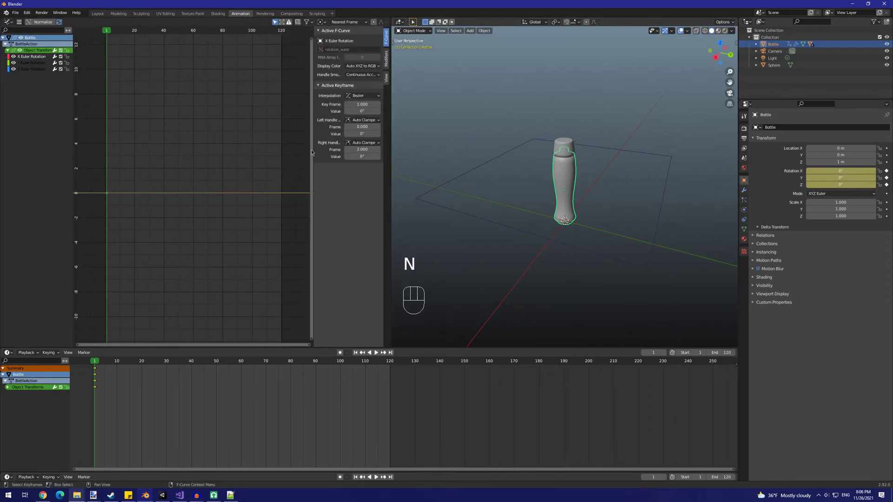
{"action": "left_click", "coordinate": [387, 59]}
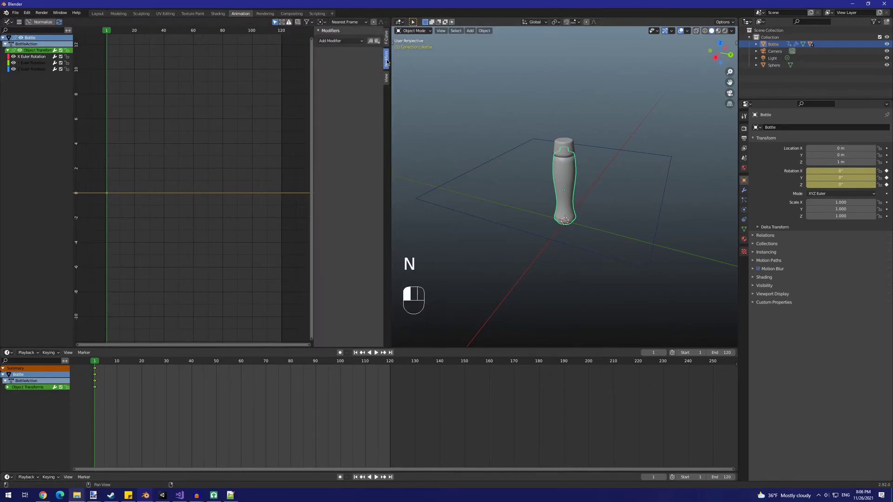
{"action": "left_click", "coordinate": [336, 42]}
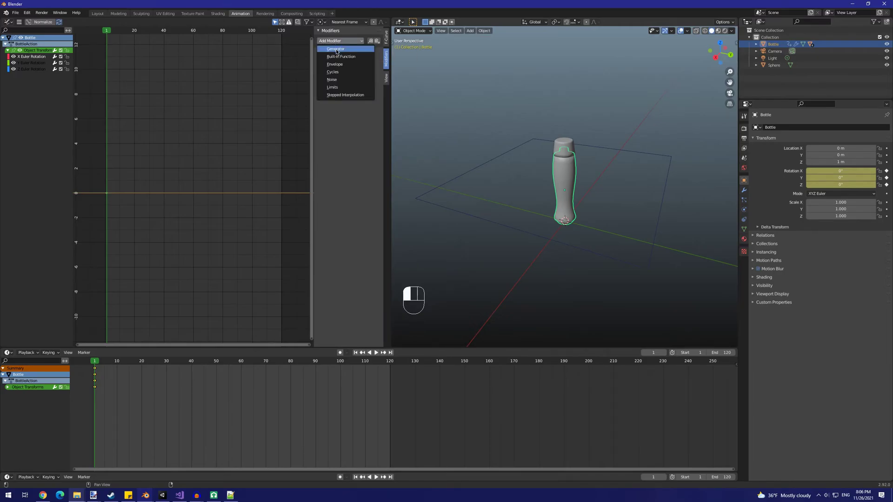
{"action": "left_click", "coordinate": [338, 56]}
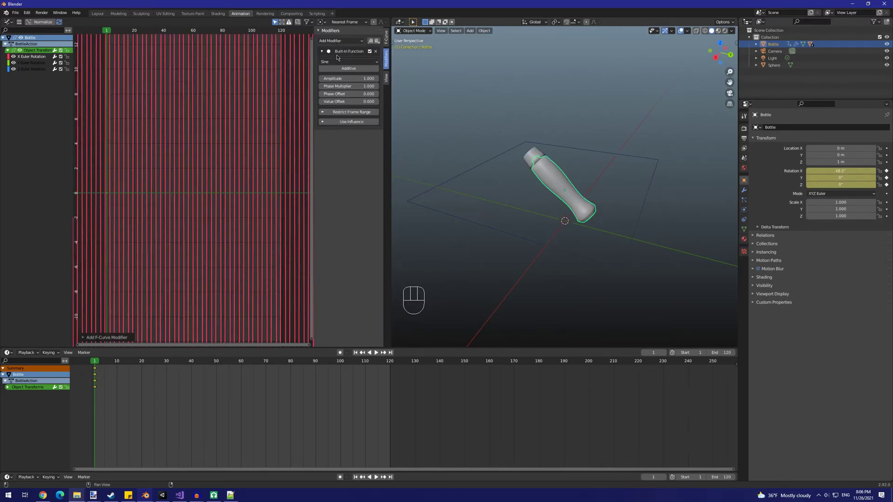
{"action": "scroll", "coordinate": [261, 121], "scroll_direction": "down", "scroll_amount": 4}
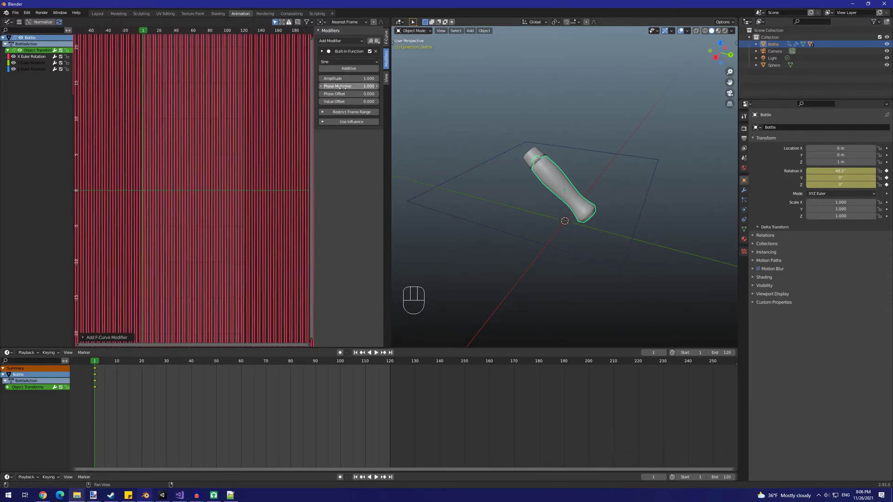
{"action": "key", "text": "space"}
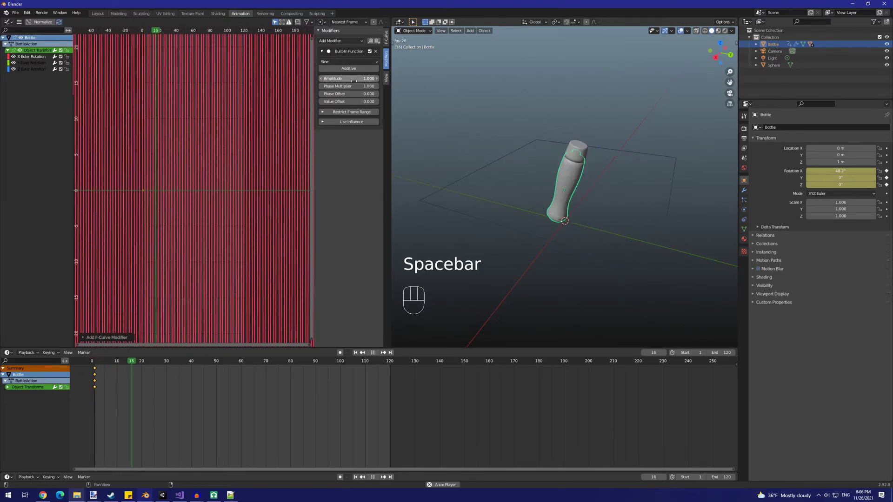
{"action": "key", "text": "Escape"}
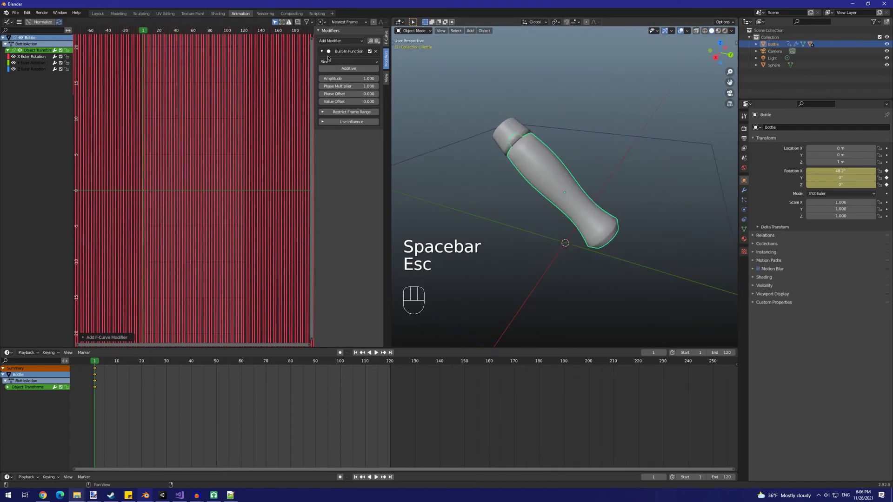
Step: Try an amplitude of 0.25 for the X rotation sine, change it to 0.5 and preview the swing
{"action": "double_click", "coordinate": [349, 78]}
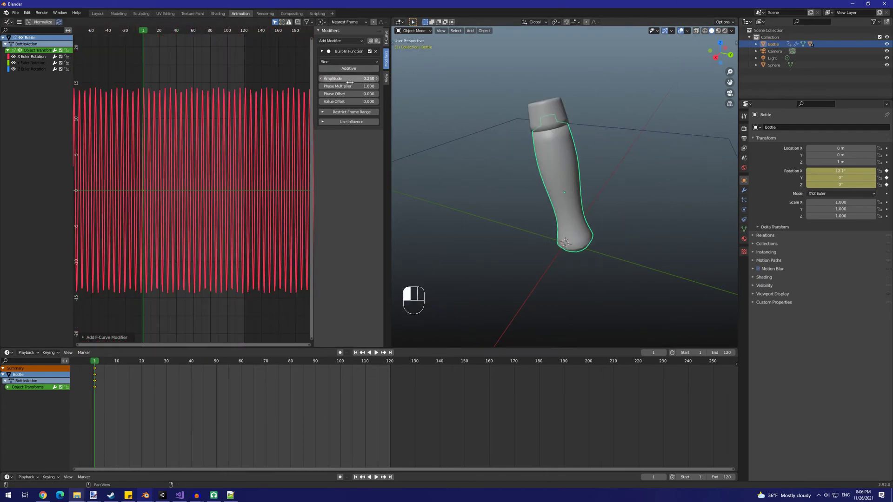
{"action": "key", "text": "space"}
{"action": "key", "text": "Escape"}
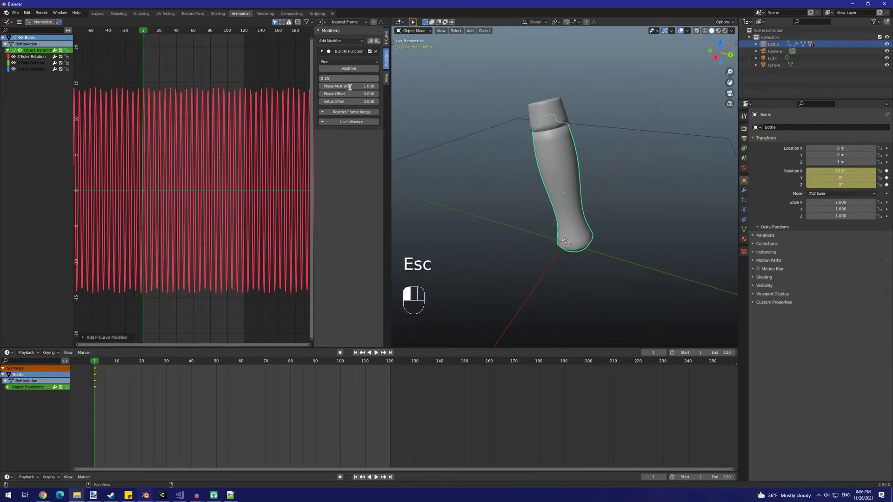
{"action": "key", "text": "Return"}
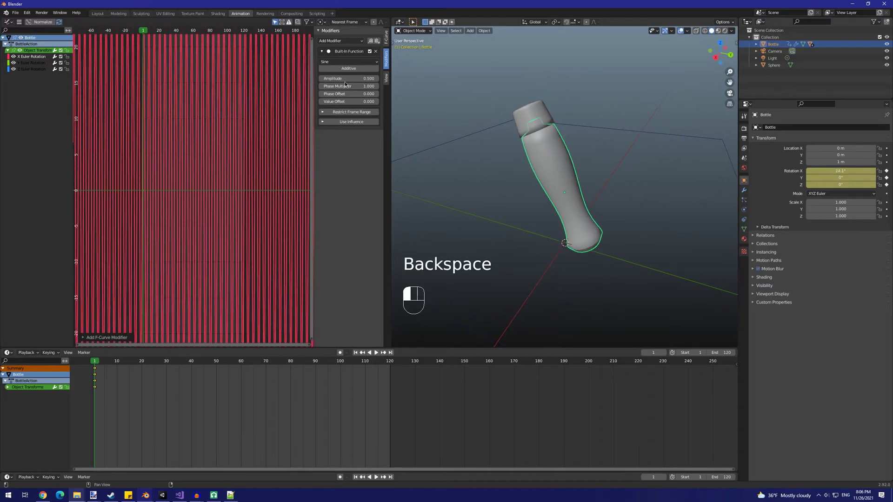
{"action": "key", "text": "space"}
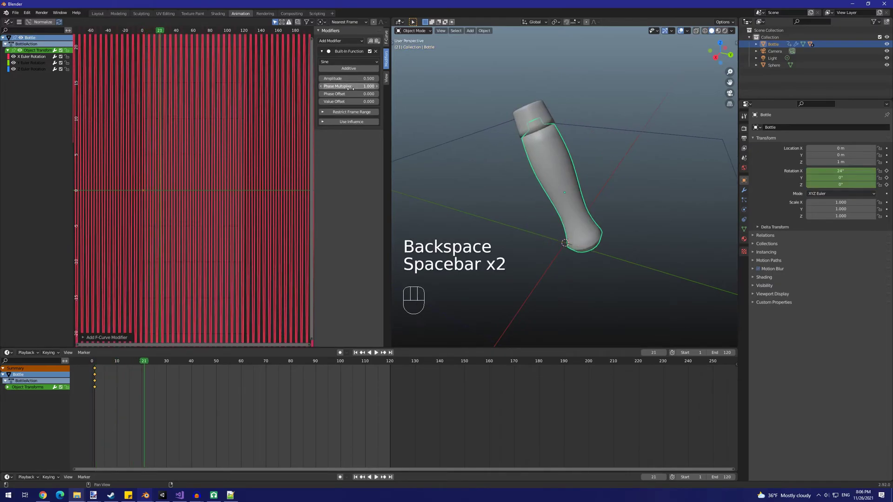
Step: Try a phase multiplier of 0.25 on the X rotation sine and play the animation to judge its speed
{"action": "left_click", "coordinate": [351, 89]}
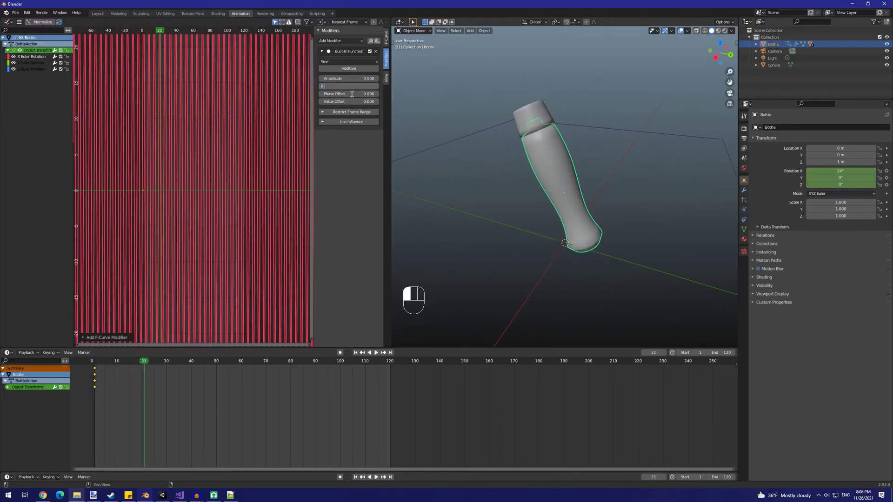
{"action": "type", "text": "0.25"}
{"action": "key", "text": "Return"}
{"action": "key", "text": "space"}
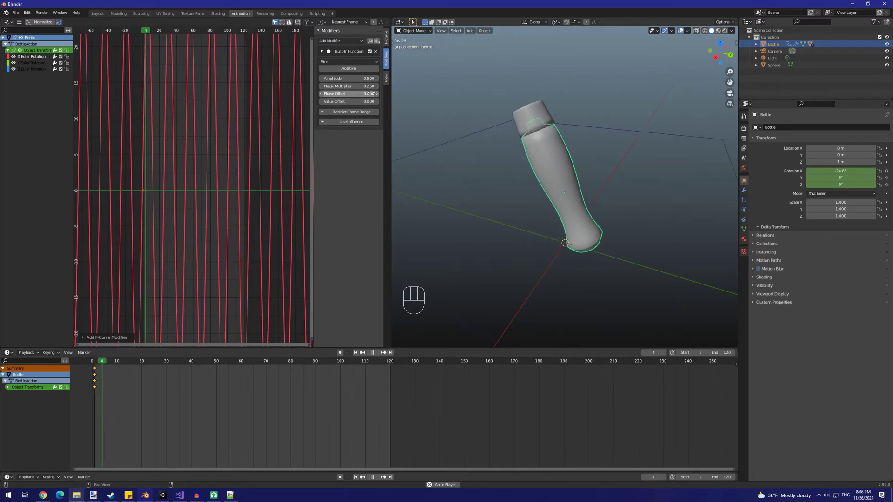
{"action": "key", "text": "Escape"}
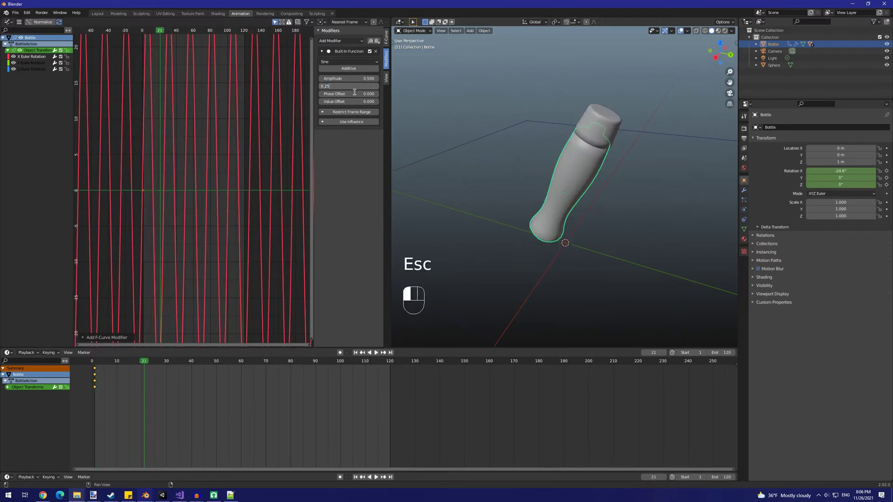
Step: Set the X rotation sine's phase multiplier to 0.125 and preview the slower swing
{"action": "key", "text": "BackSpace"}
{"action": "key", "text": "BackSpace"}
{"action": "type", "text": "125"}
{"action": "key", "text": "Return"}
{"action": "key", "text": "space"}
{"action": "middle_click_drag", "start_coordinate": [570, 153], "coordinate": [549, 147]}
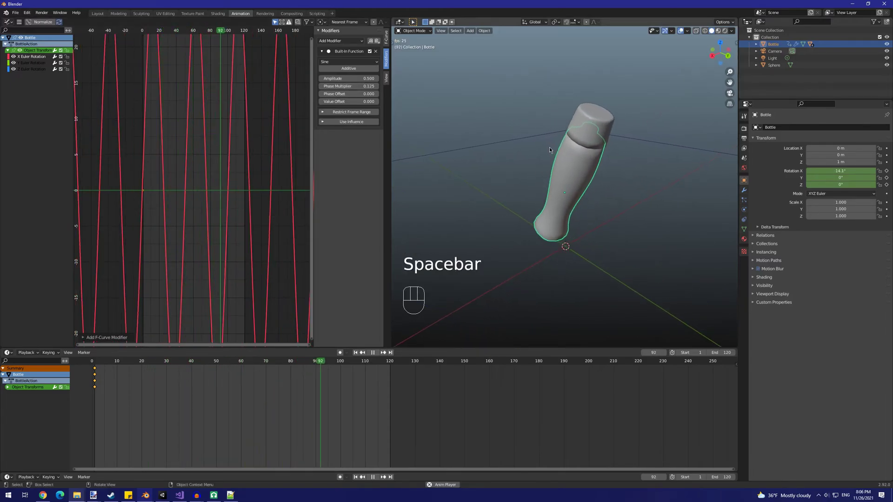
{"action": "key", "text": "Escape"}
Step: Add a Built-in Function sine modifier to the Y Euler Rotation curve and set its amplitude to 0.25
{"action": "left_click", "coordinate": [30, 62]}
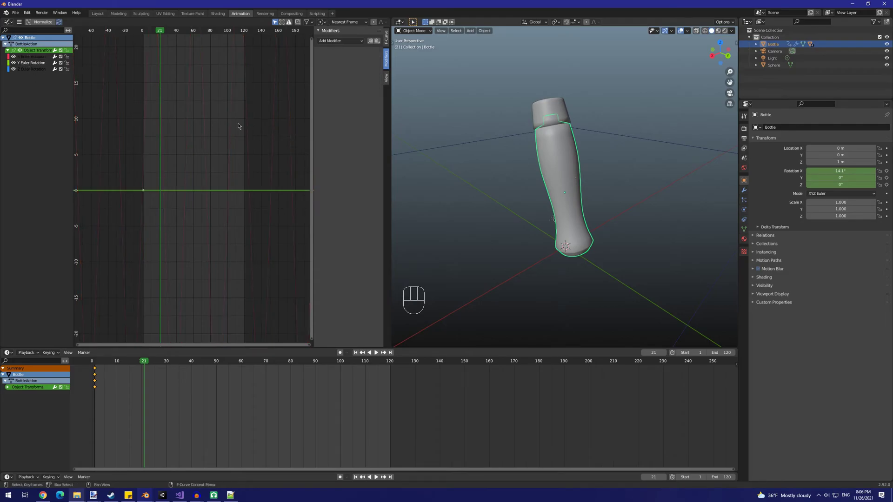
{"action": "left_click", "coordinate": [332, 42]}
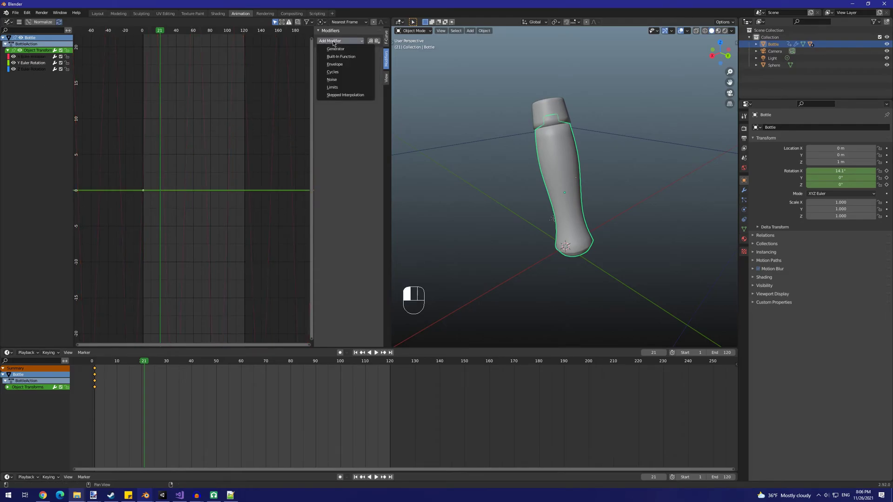
{"action": "left_click", "coordinate": [334, 58]}
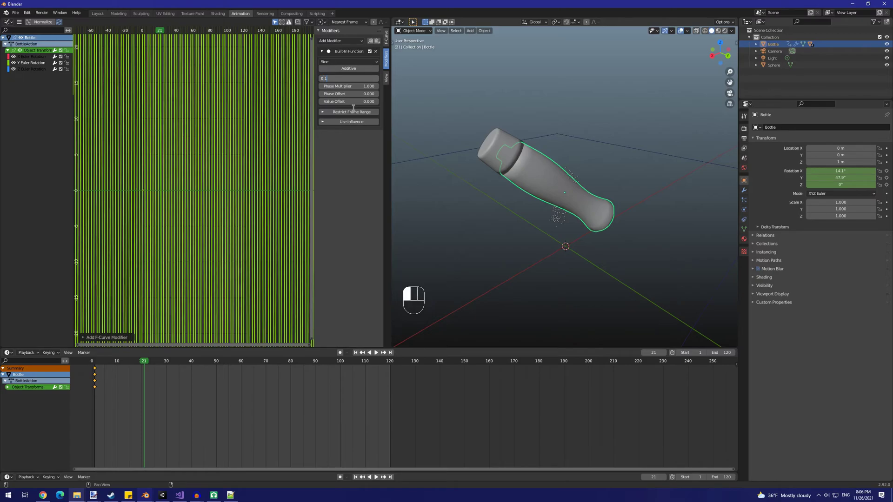
{"action": "key", "text": "Return"}
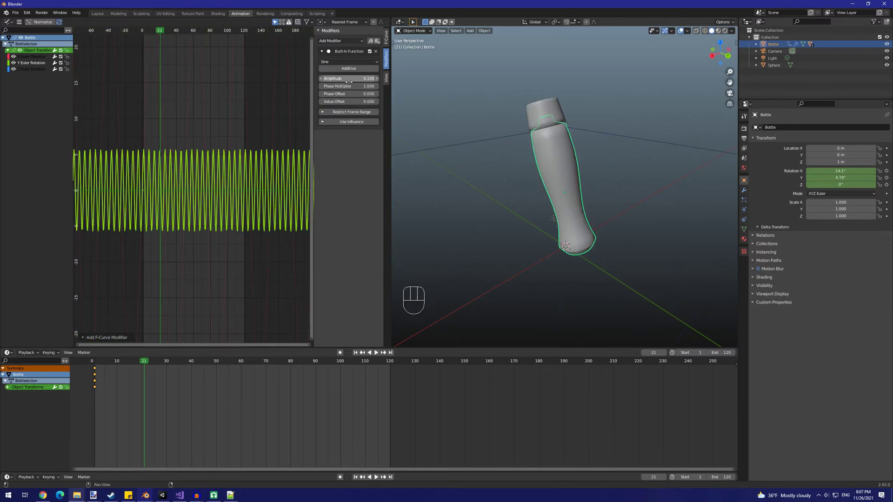
{"action": "type", "text": ".25"}
{"action": "key", "text": "Return"}
Step: Set the Y rotation sine's phase multiplier to 0.1 and play the combined bottle motion from the first frame
{"action": "left_click", "coordinate": [348, 86]}
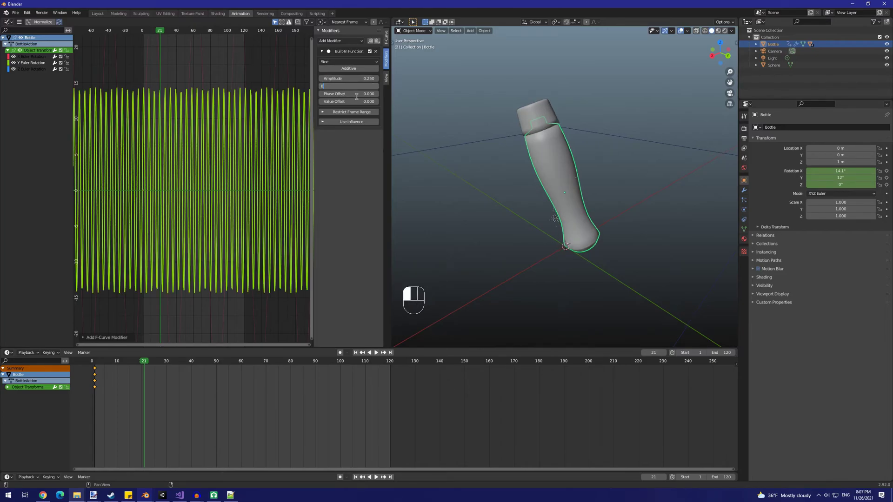
{"action": "type", "text": "0.1"}
{"action": "key", "text": "Return"}
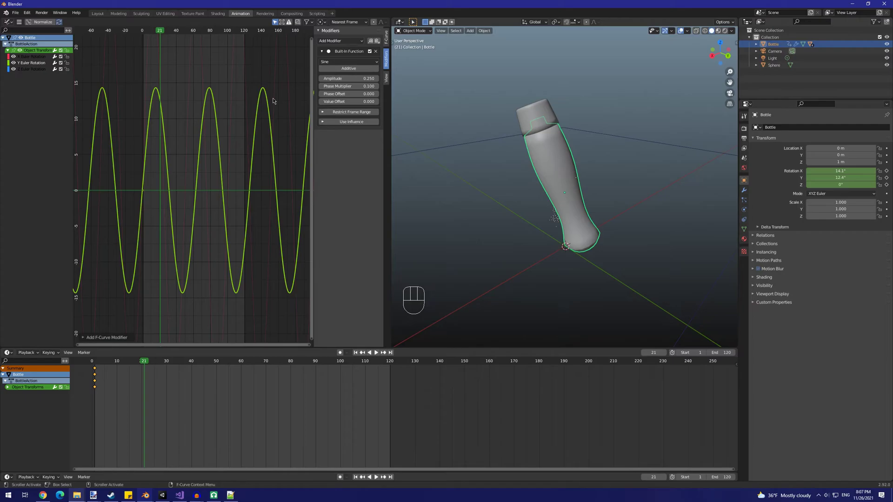
{"action": "key", "text": "shift+Left"}
{"action": "key", "text": "space"}
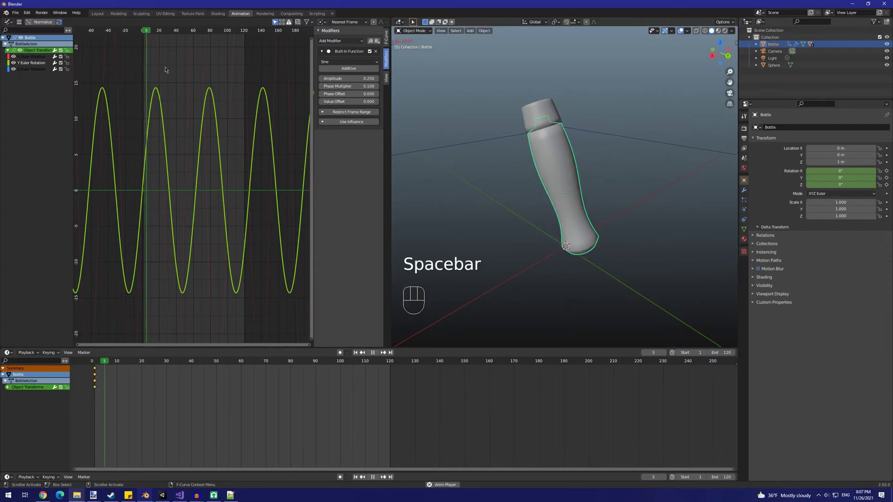
{"action": "middle_click_drag", "start_coordinate": [625, 94], "coordinate": [640, 105]}
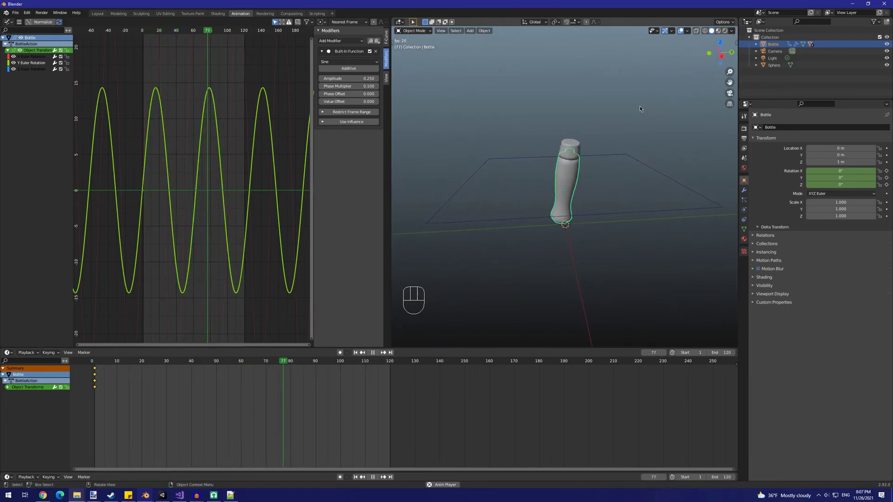
Step: Stop playback, select the soda liquid, and show it through the camera in the Shading workspace
{"action": "key", "text": "space"}
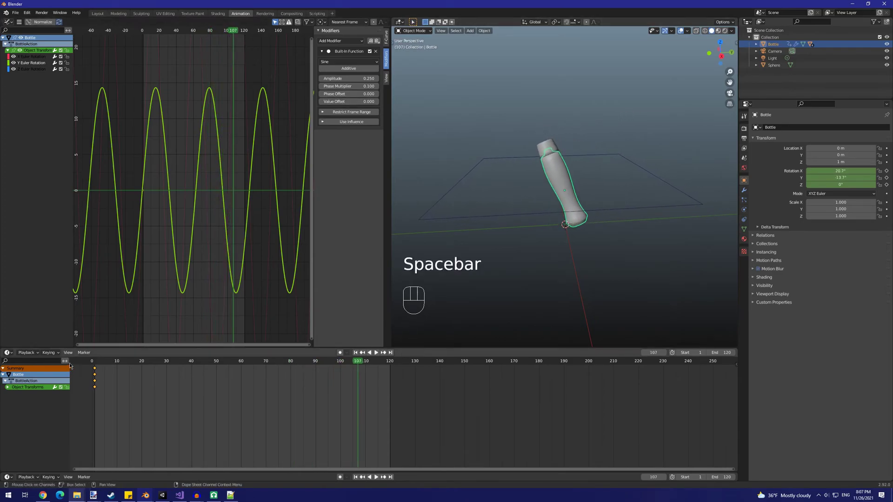
{"action": "left_click", "coordinate": [98, 363]}
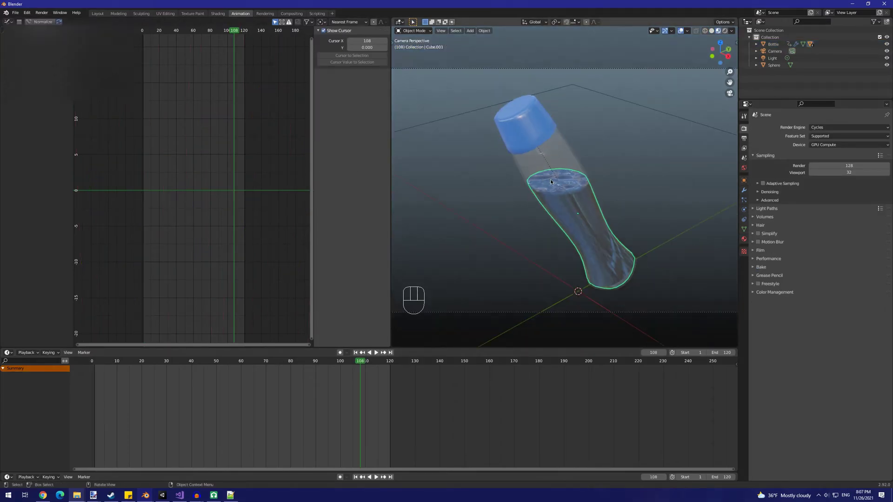
{"action": "left_click", "coordinate": [212, 14]}
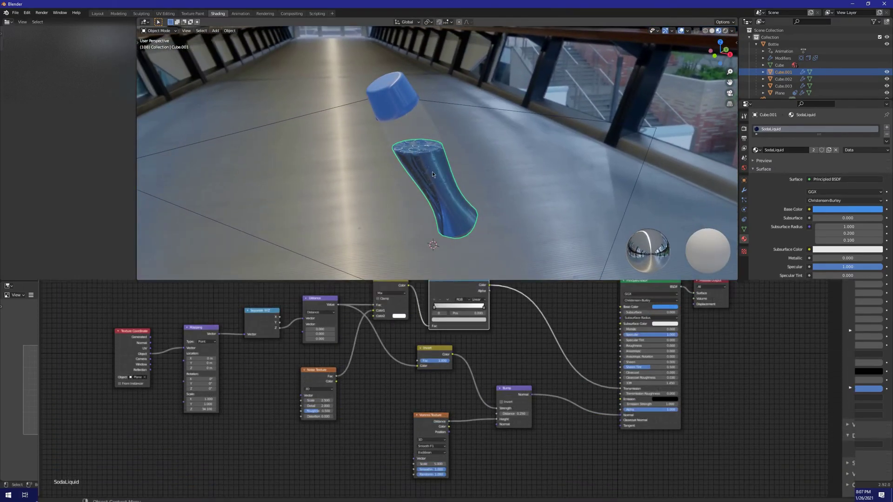
{"action": "key", "text": "KP_0"}
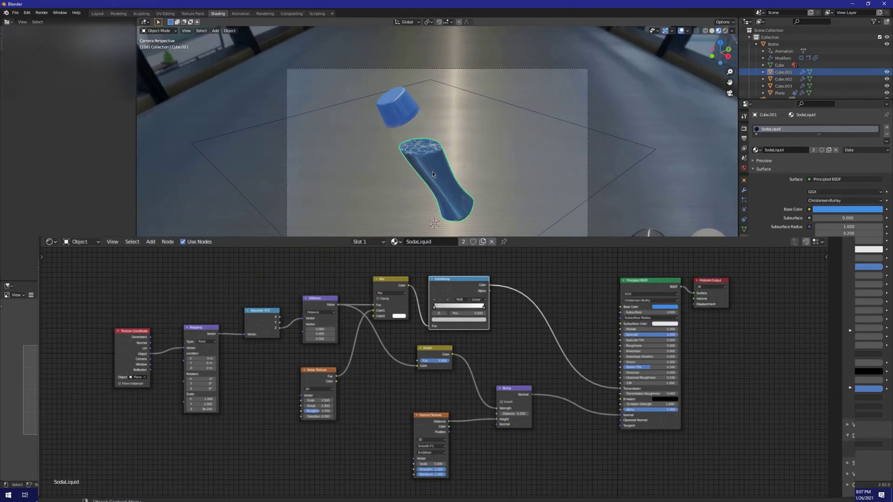
{"action": "scroll", "coordinate": [431, 171], "scroll_direction": "up", "scroll_amount": 6}
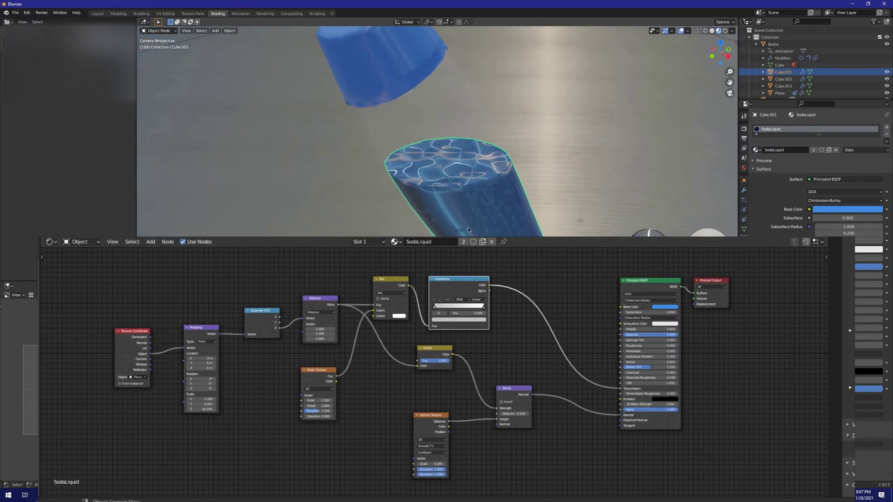
Step: Switch the Voronoi Texture node in the SodaLiquid material to 4D
{"action": "middle_click_drag", "start_coordinate": [510, 420], "coordinate": [468, 359]}
{"action": "scroll", "coordinate": [434, 369], "scroll_direction": "up", "scroll_amount": 4}
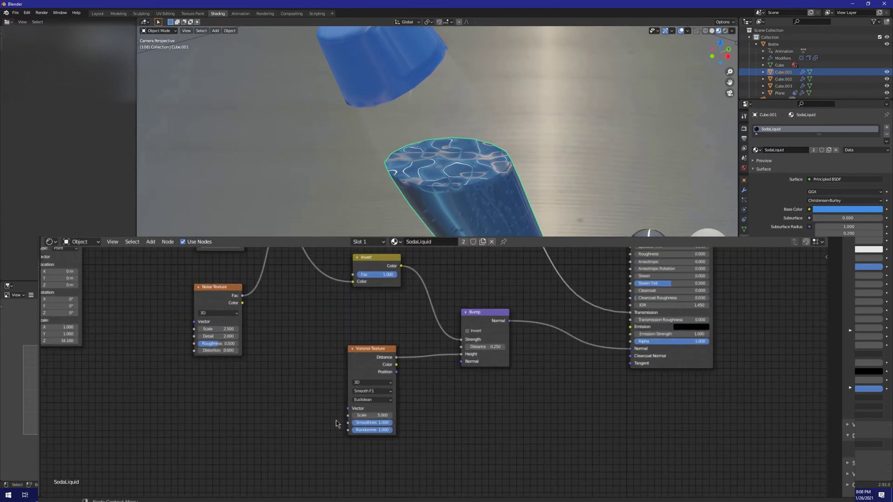
{"action": "scroll", "coordinate": [353, 427], "scroll_direction": "up", "scroll_amount": 1}
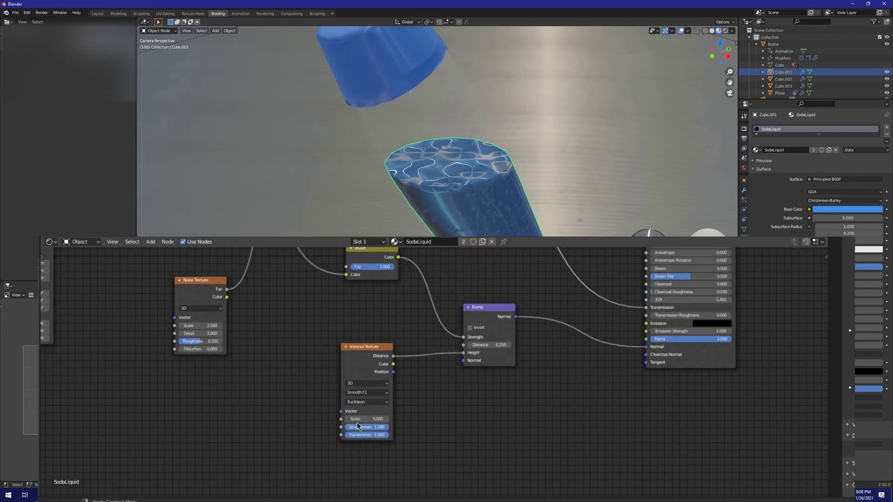
{"action": "left_click", "coordinate": [356, 384]}
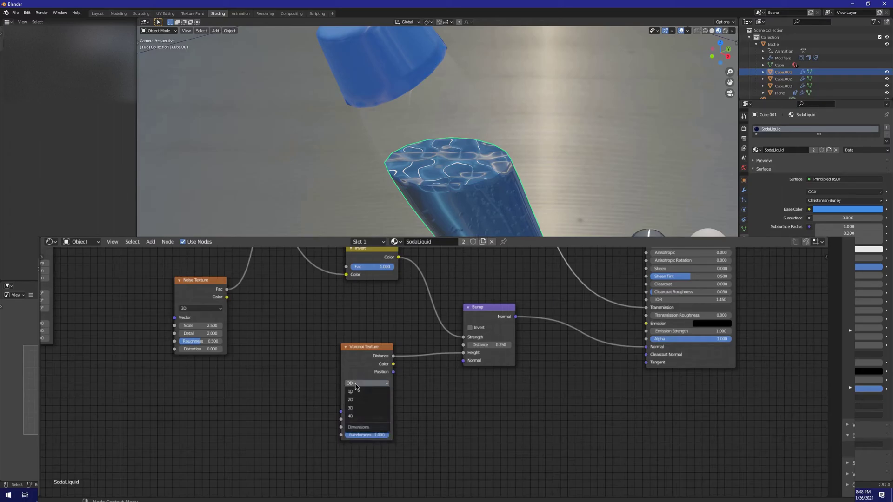
{"action": "left_click", "coordinate": [356, 416]}
Step: Try different W values on the Voronoi Texture to see the liquid's ripples move, and reset W to 0
{"action": "left_click_drag", "start_coordinate": [367, 427], "coordinate": [386, 427]}
{"action": "middle_click_drag", "start_coordinate": [386, 426], "coordinate": [448, 375]}
{"action": "scroll", "coordinate": [395, 417], "scroll_direction": "up", "scroll_amount": 10}
{"action": "left_click_drag", "start_coordinate": [448, 386], "coordinate": [427, 386]}
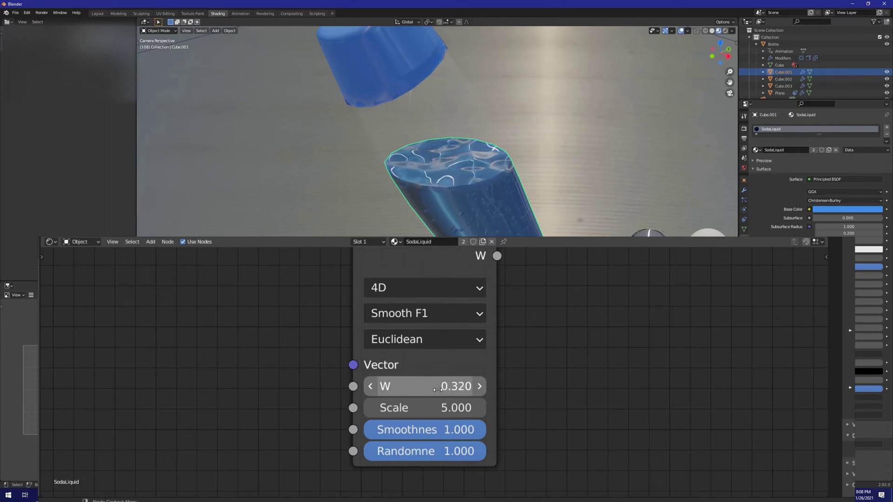
{"action": "scroll", "coordinate": [404, 395], "scroll_direction": "down", "scroll_amount": 3}
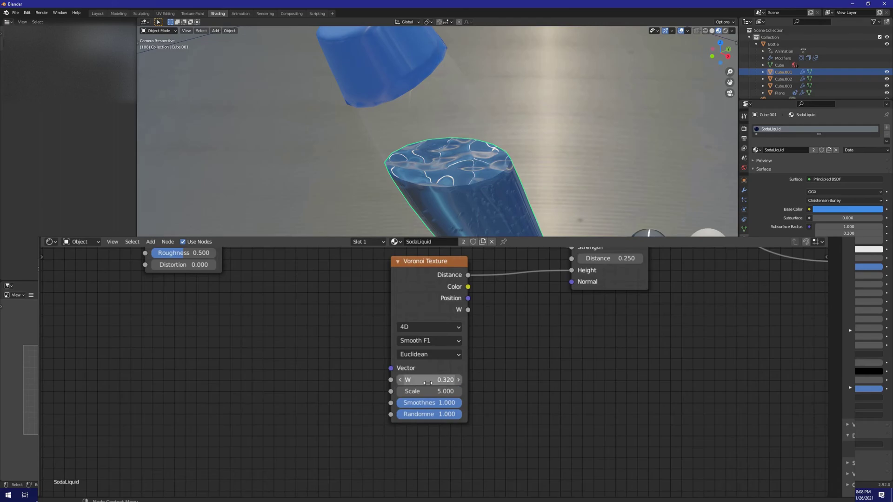
{"action": "key", "text": "BackSpace"}
Step: Split the node editor area horizontally and make the lower part a Timeline
{"action": "left_click_drag", "start_coordinate": [829, 497], "coordinate": [827, 432]}
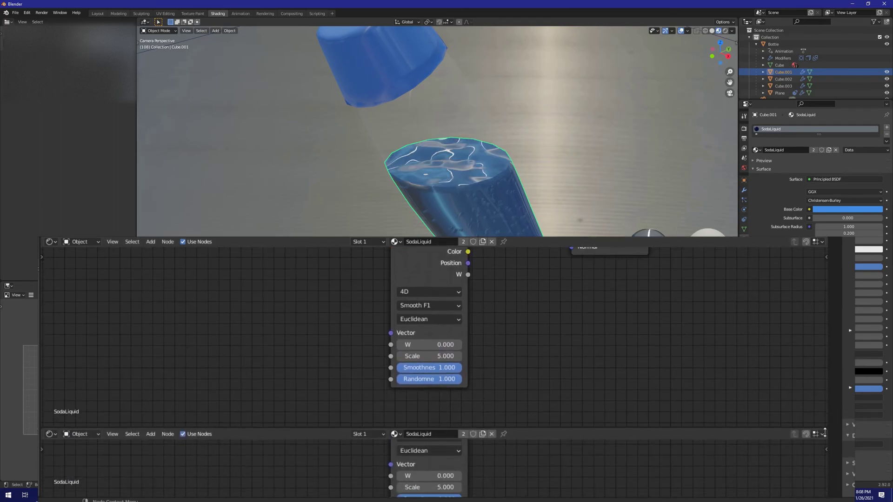
{"action": "left_click", "coordinate": [50, 434]}
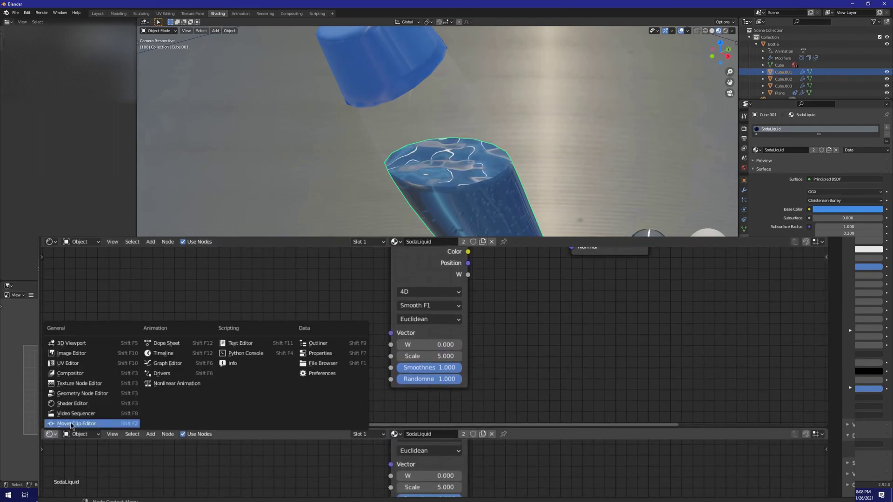
{"action": "left_click", "coordinate": [163, 353]}
Step: Keyframe the Voronoi Texture's W value at 0 on frame 1 and at 2.5 on frame 120
{"action": "left_click", "coordinate": [181, 447]}
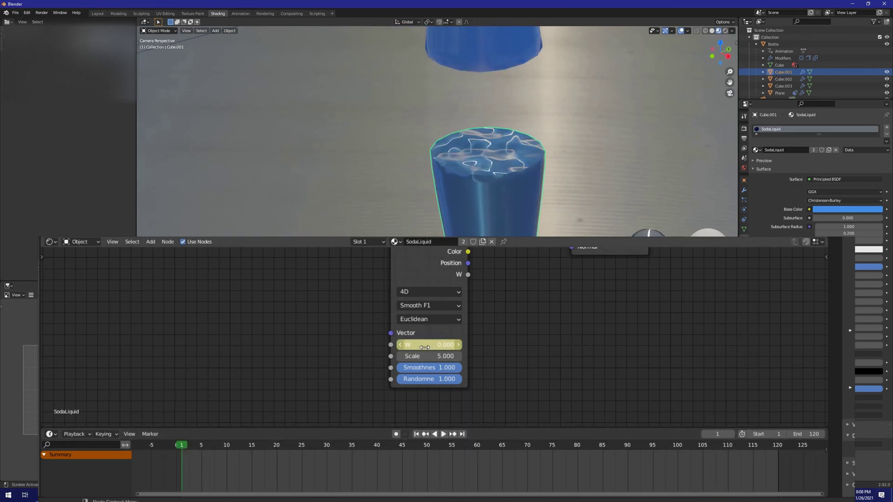
{"action": "left_click_drag", "start_coordinate": [784, 448], "coordinate": [780, 447]}
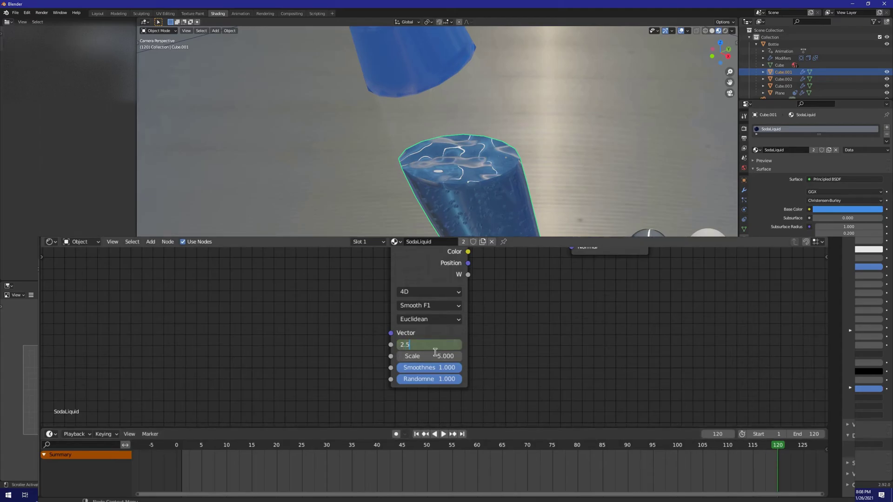
{"action": "key", "text": "Return"}
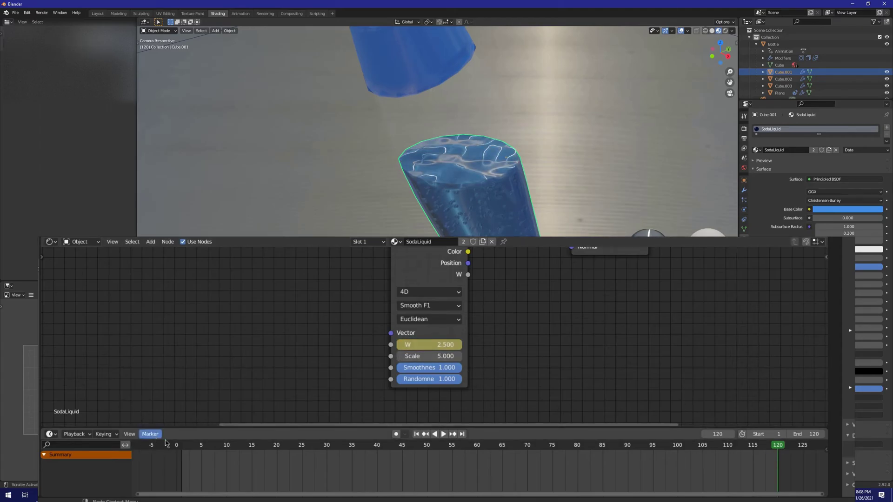
Step: Return to frame 1, select the Voronoi Texture node, and play the W animation to preview the ripples
{"action": "left_click", "coordinate": [182, 447]}
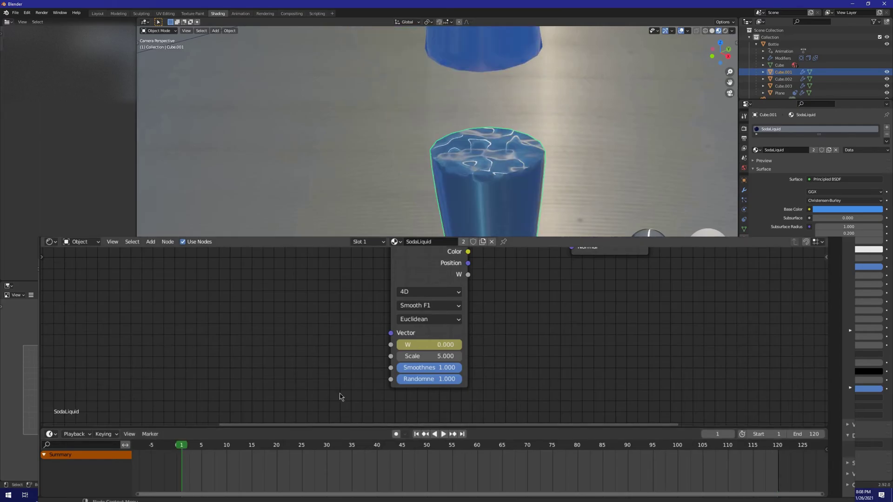
{"action": "left_click", "coordinate": [405, 279]}
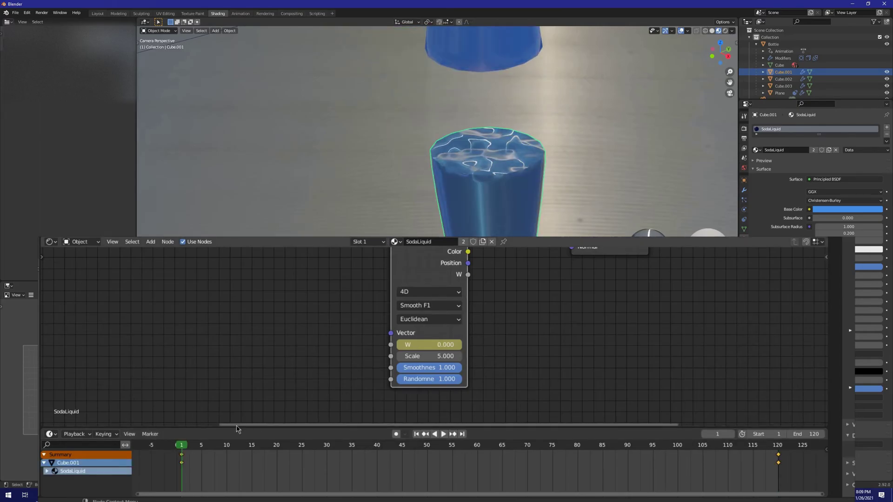
{"action": "key", "text": "space"}
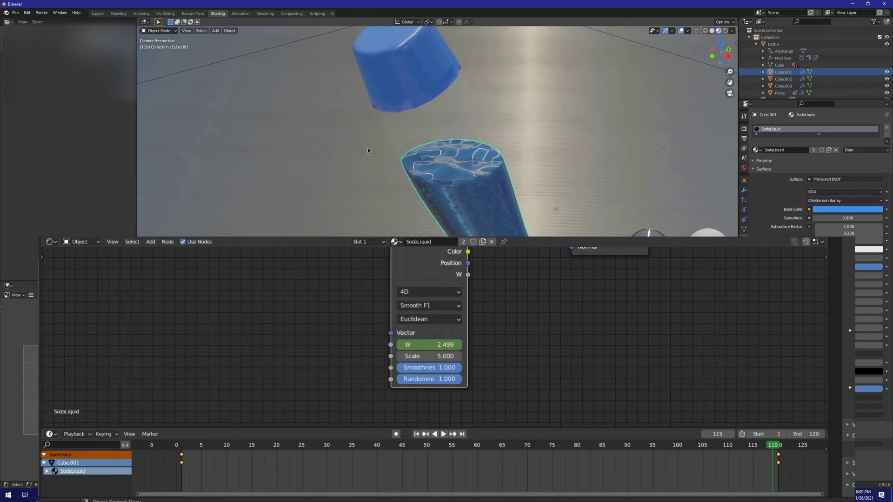
Step: In the Animation workspace, rotate the handles of both W keyframes so the curve between them becomes a straight line
{"action": "left_click", "coordinate": [249, 13]}
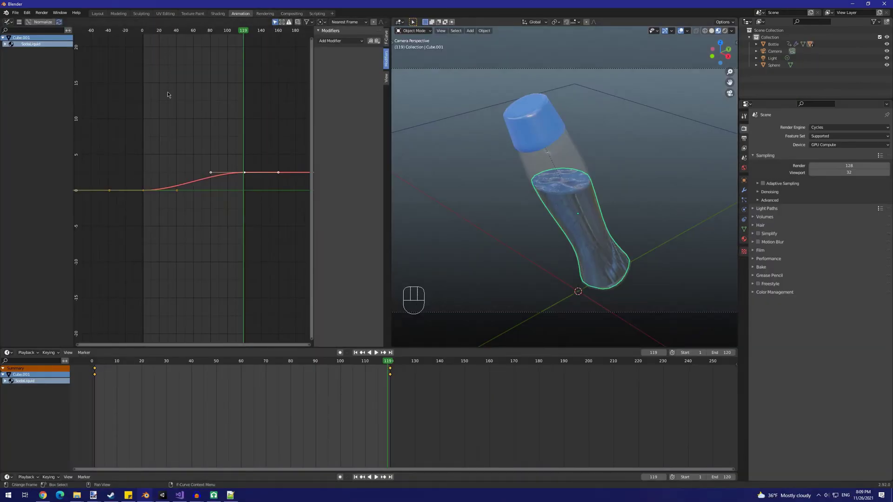
{"action": "scroll", "coordinate": [295, 203], "scroll_direction": "up", "scroll_amount": 2}
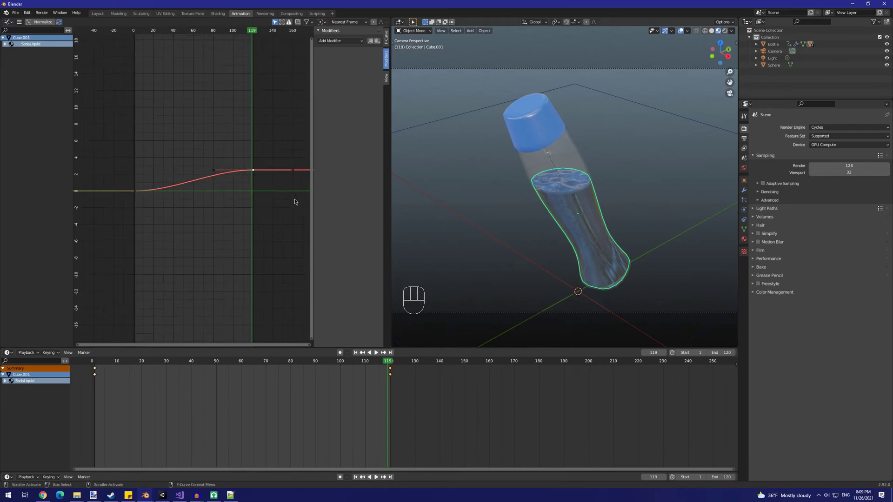
{"action": "key", "text": "r"}
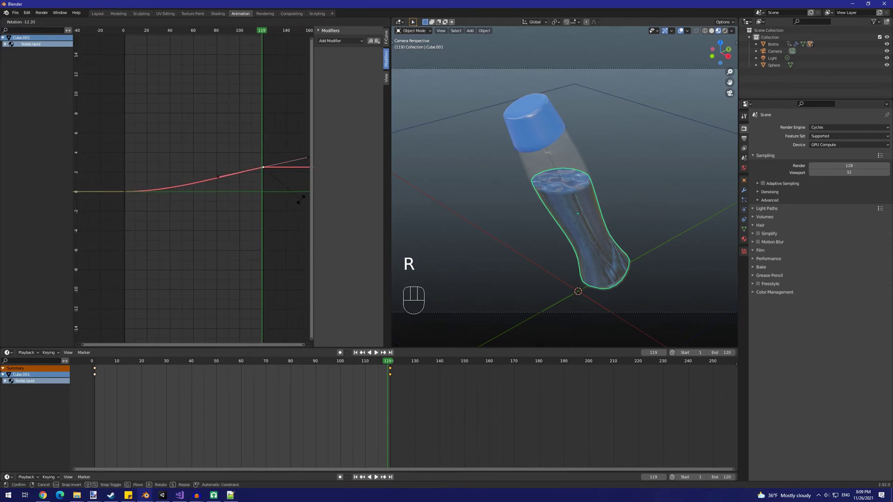
{"action": "left_click", "coordinate": [301, 202]}
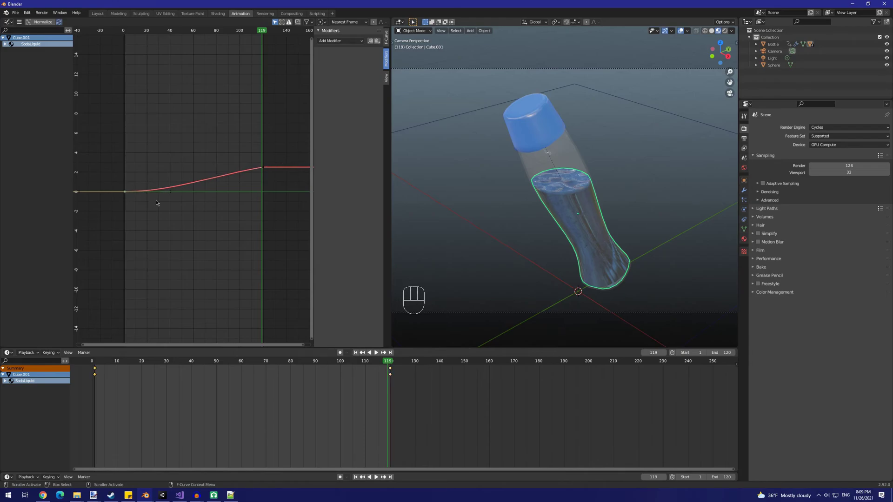
{"action": "key", "text": "r"}
{"action": "left_click", "coordinate": [188, 199]}
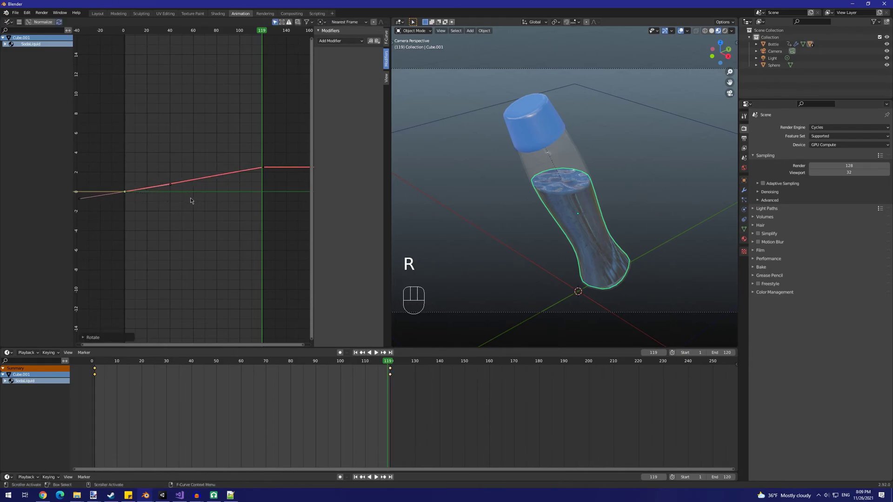
Step: Play the animation from frame 1 and examine the moving liquid surface up close
{"action": "scroll", "coordinate": [118, 363], "scroll_direction": "down", "scroll_amount": 1}
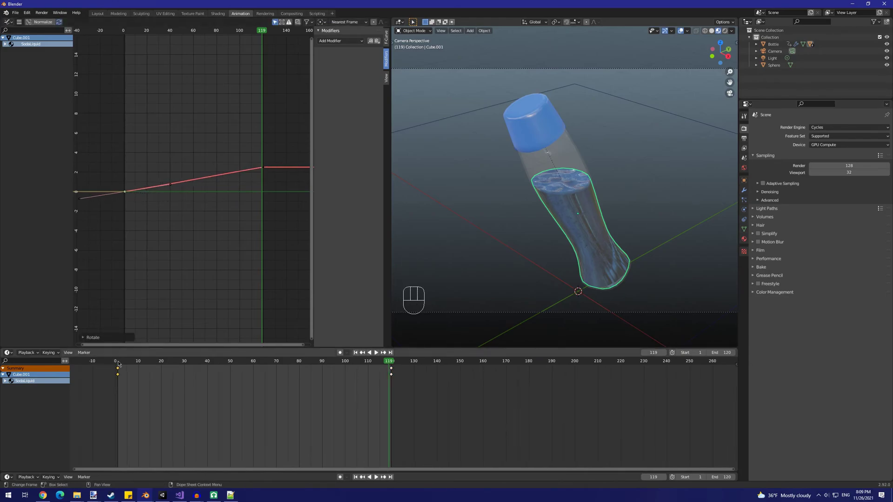
{"action": "left_click", "coordinate": [118, 364]}
{"action": "key", "text": "space"}
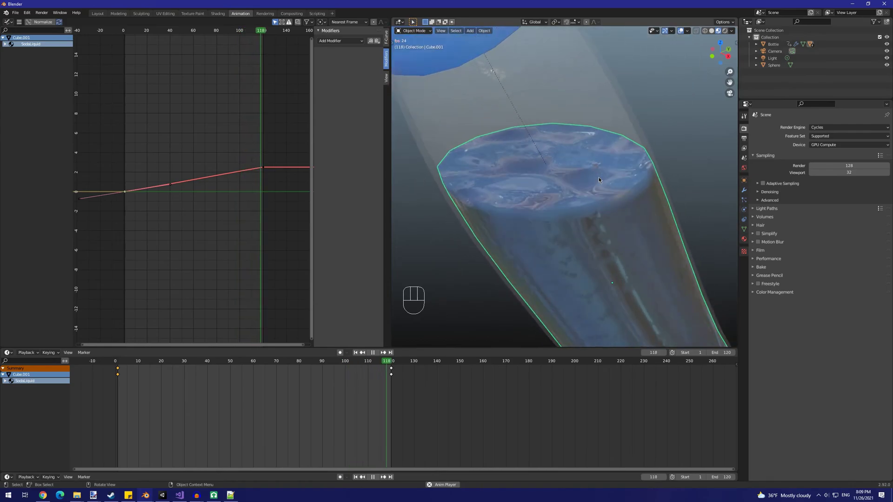
{"action": "scroll", "coordinate": [598, 177], "scroll_direction": "down", "scroll_amount": 5}
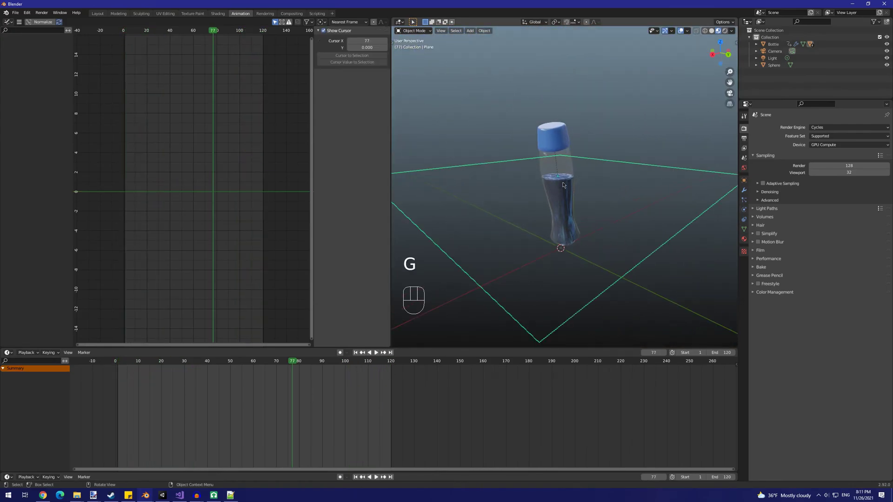
Step: Try rotating the plane that controls the liquid's surface level
{"action": "scroll", "coordinate": [639, 187], "scroll_direction": "down", "scroll_amount": 2}
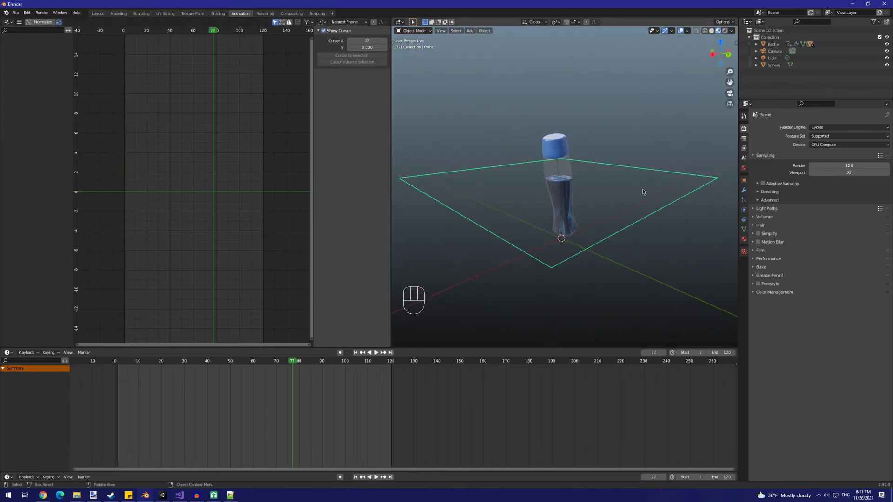
{"action": "key", "text": "r"}
{"action": "right_click", "coordinate": [618, 194]}
Step: Select the bottle and examine its Y Euler Rotation sine curve and modifier settings
{"action": "scroll", "coordinate": [586, 176], "scroll_direction": "up", "scroll_amount": 2}
{"action": "left_click", "coordinate": [567, 165]}
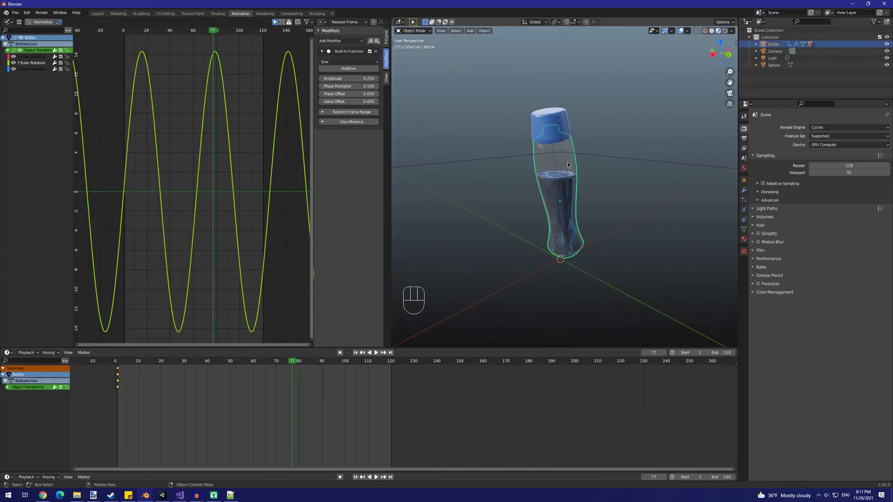
{"action": "scroll", "coordinate": [179, 174], "scroll_direction": "down", "scroll_amount": 3}
{"action": "scroll", "coordinate": [171, 137], "scroll_direction": "down", "scroll_amount": 2}
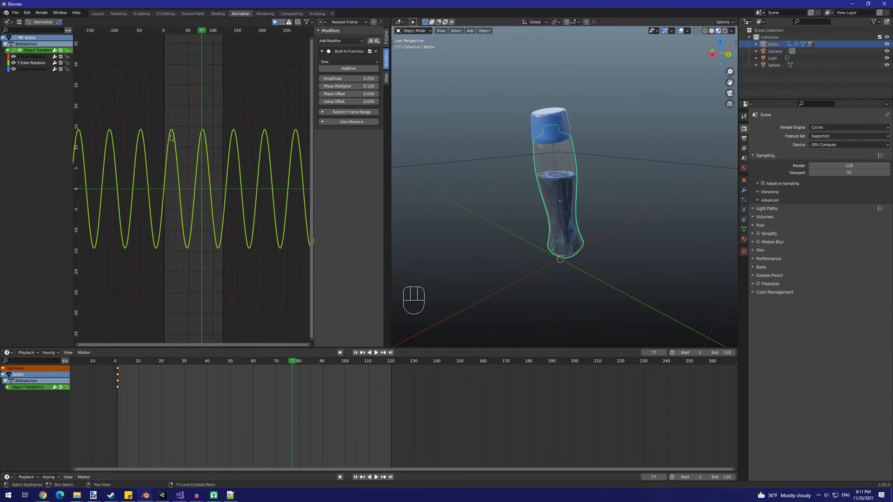
Step: Insert a rotation keyframe for the liquid's plane at frame 1
{"action": "left_click", "coordinate": [455, 163]}
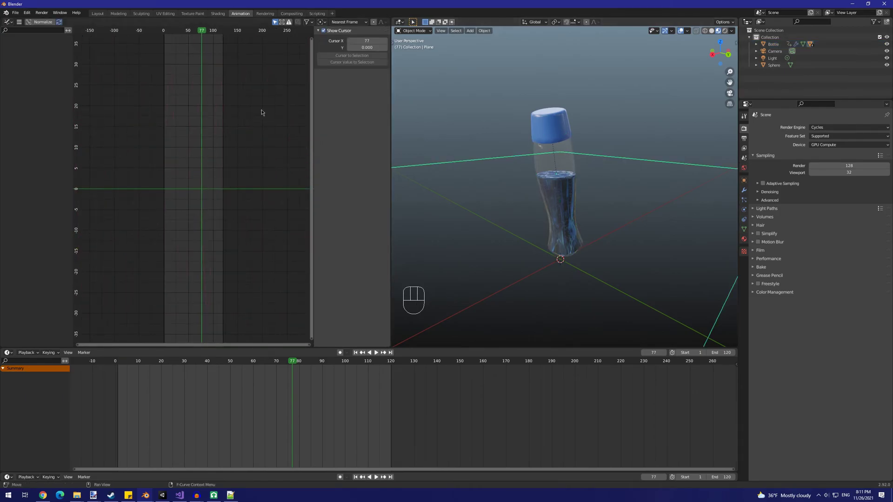
{"action": "left_click", "coordinate": [118, 365]}
{"action": "key", "text": "i"}
{"action": "left_click", "coordinate": [508, 282]}
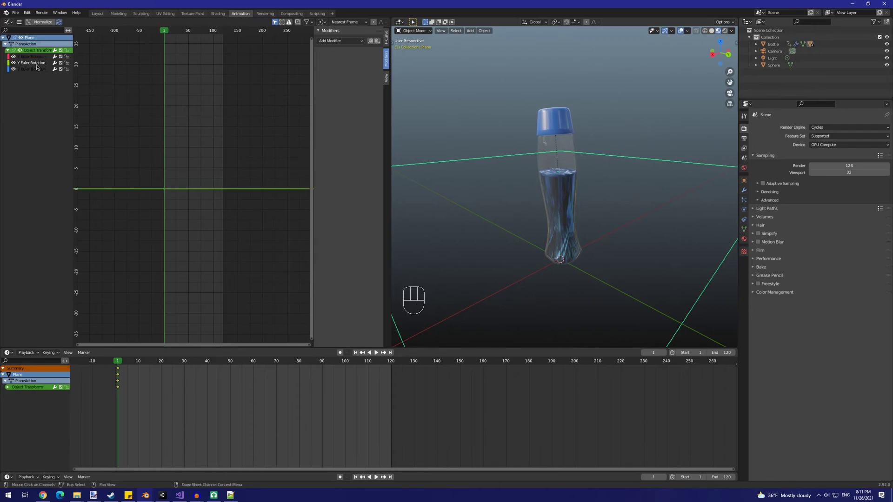
Step: Add a Built-in Function sine modifier to the plane's Y Euler Rotation curve with an amplitude of 0.25
{"action": "left_click", "coordinate": [338, 42]}
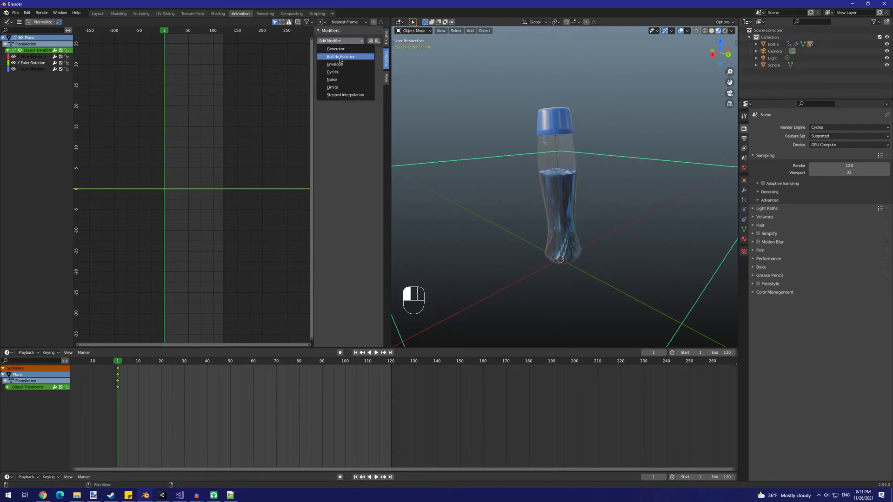
{"action": "left_click", "coordinate": [340, 57]}
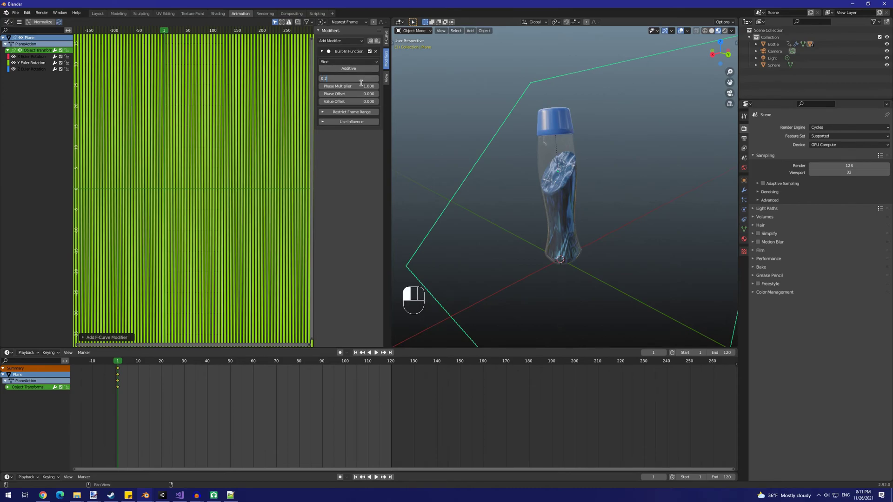
{"action": "type", "text": "5"}
{"action": "key", "text": "Return"}
Step: Set the phase multiplier of the plane's Y rotation sine to 0.1 and play the animation
{"action": "double_click", "coordinate": [359, 87]}
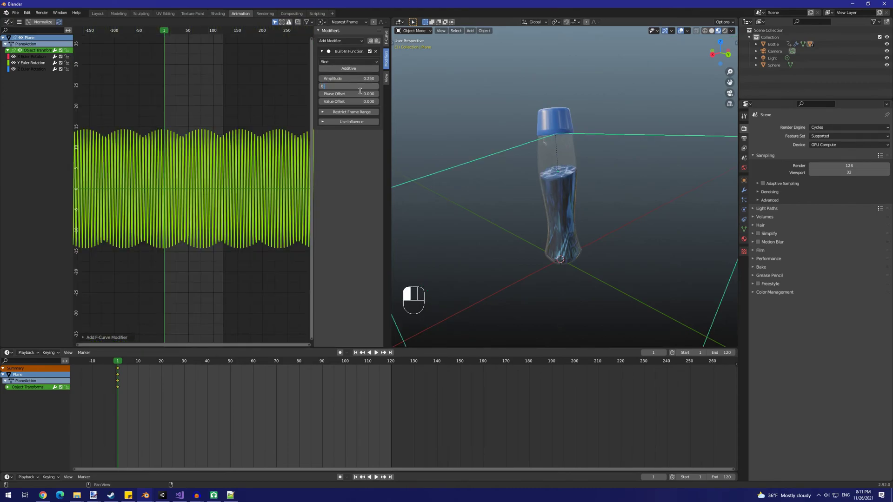
{"action": "key", "text": "Return"}
{"action": "key", "text": "space"}
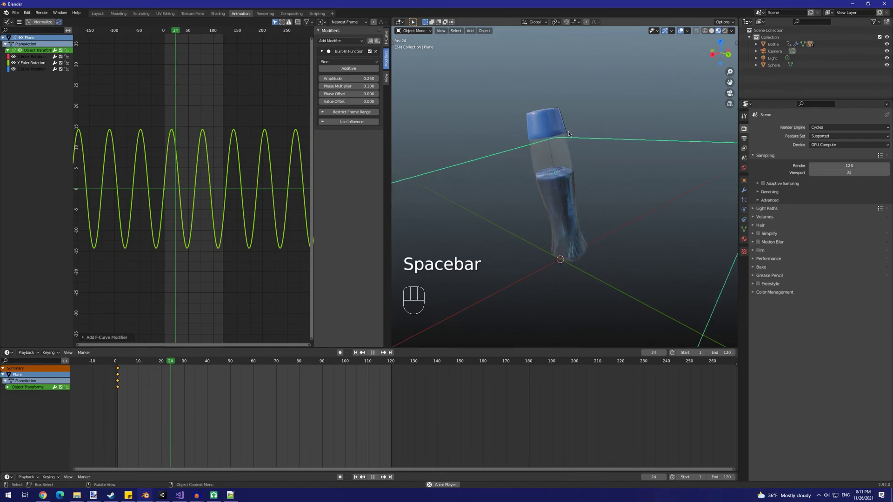
Step: Play the animation from different angles and examine how the liquid's plane tilts relative to the swaying bottle
{"action": "middle_click_drag", "start_coordinate": [569, 132], "coordinate": [550, 123]}
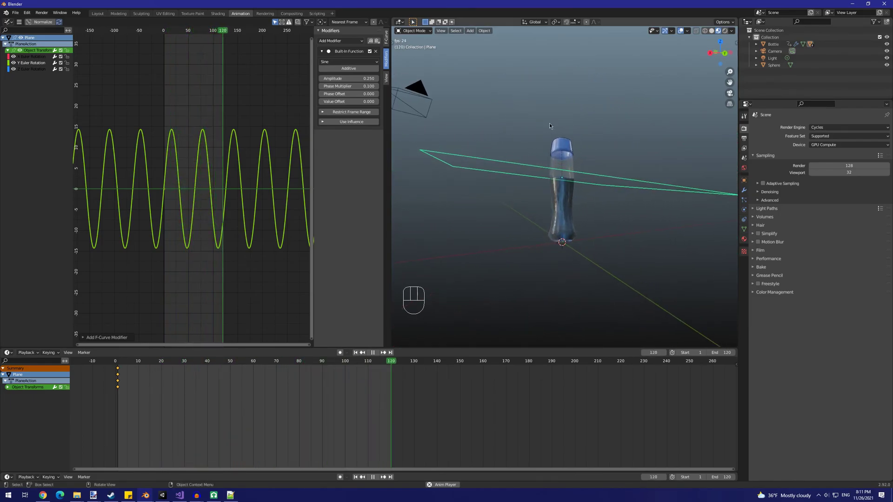
{"action": "key", "text": "Escape"}
{"action": "middle_click_drag", "start_coordinate": [600, 182], "coordinate": [618, 181]}
{"action": "key", "text": "space"}
{"action": "key", "text": "space"}
{"action": "key", "text": "space"}
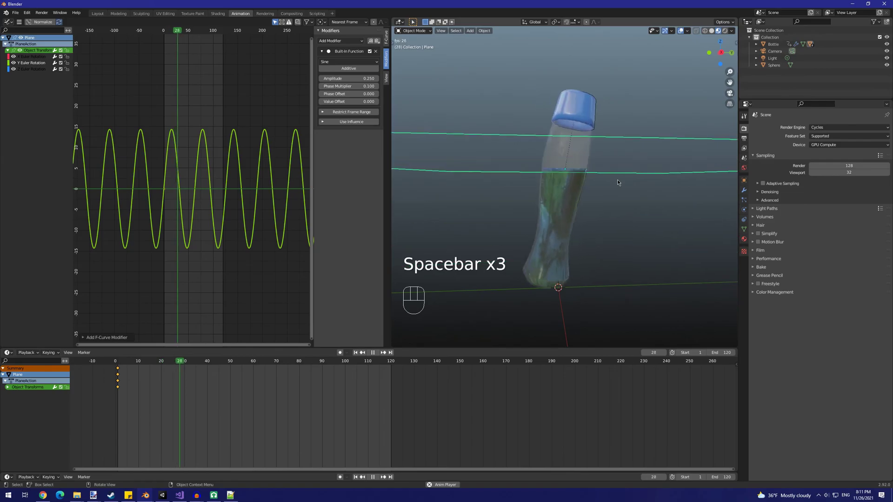
Step: Set the phase offset of the plane's Y rotation sine to -1 and play the animation
{"action": "key", "text": "Escape"}
{"action": "mouse_move", "coordinate": [344, 94]}
{"action": "left_mouse_down"}
{"action": "mouse_move", "coordinate": [368, 94]}
{"action": "mouse_move", "coordinate": [332, 95]}
{"action": "mouse_move", "coordinate": [344, 95]}
{"action": "left_mouse_up"}
{"action": "key", "text": "space"}
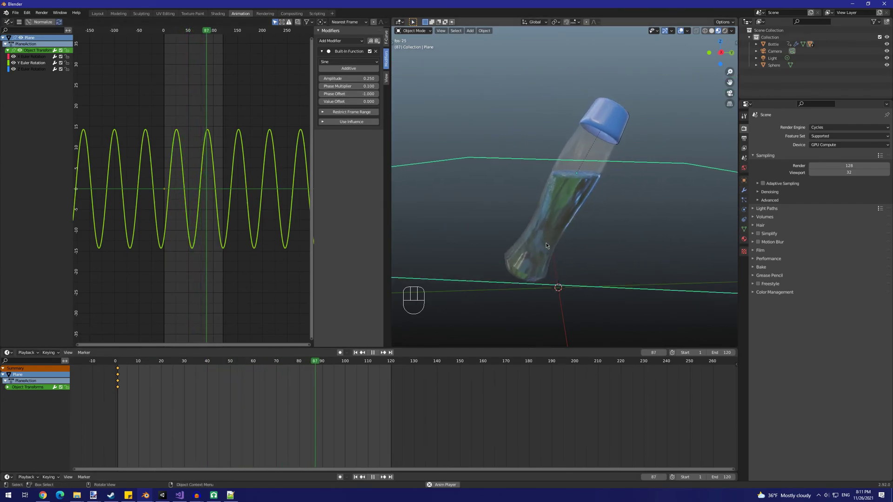
{"action": "key", "text": "Escape"}
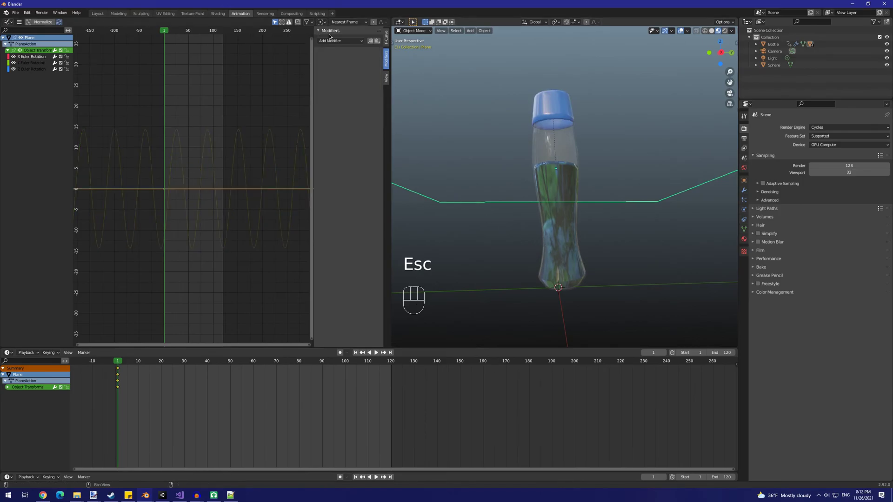
Step: Select the bottle and examine its X Euler Rotation sine modifier settings
{"action": "left_click", "coordinate": [545, 148]}
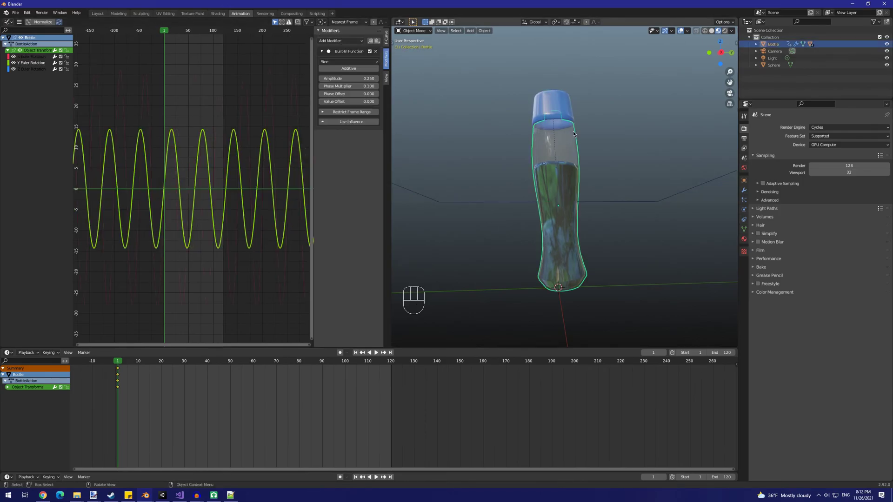
{"action": "left_click", "coordinate": [38, 59]}
{"action": "scroll", "coordinate": [543, 183], "scroll_direction": "down", "scroll_amount": 3}
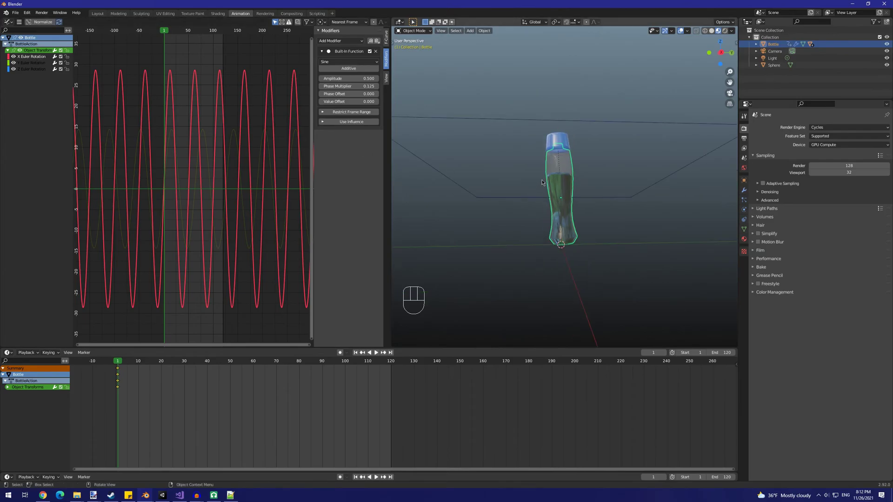
Step: Add a Built-in Function sine modifier to the plane's X Euler Rotation curve with amplitude 0.5 and phase multiplier 0.125
{"action": "left_click", "coordinate": [535, 119]}
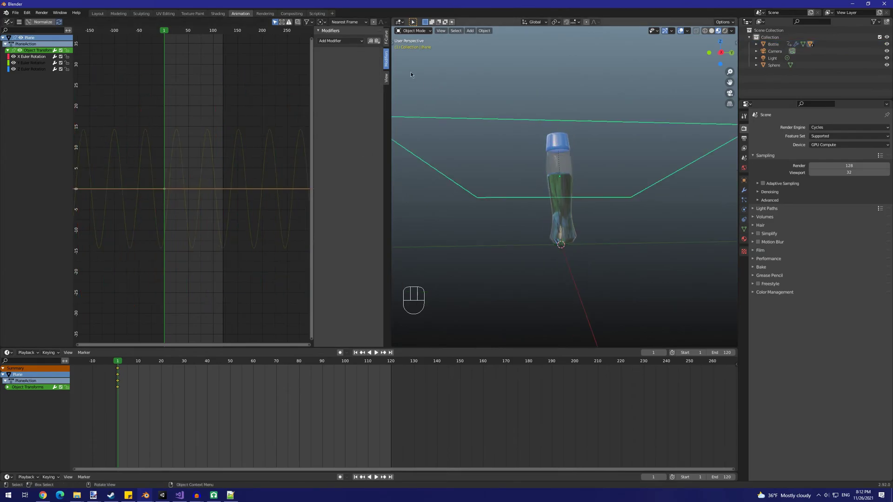
{"action": "left_click", "coordinate": [348, 41]}
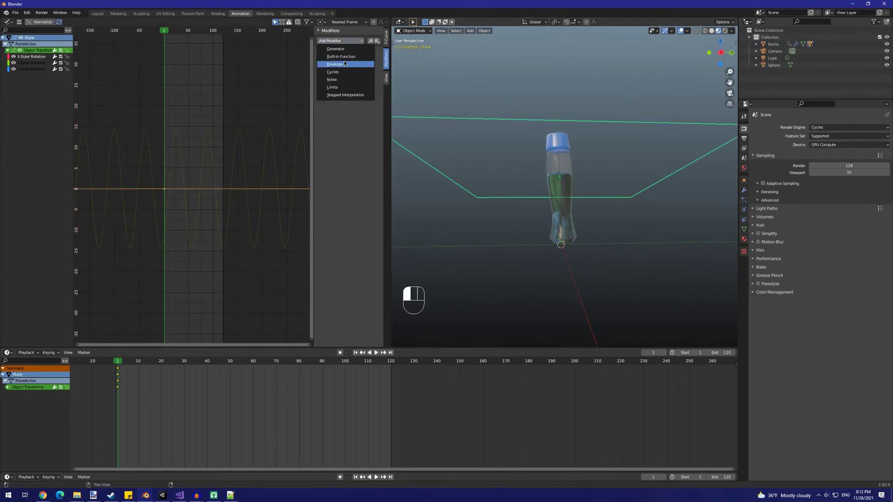
{"action": "left_click", "coordinate": [344, 57]}
{"action": "type", "text": ".5"}
{"action": "key", "text": "Return"}
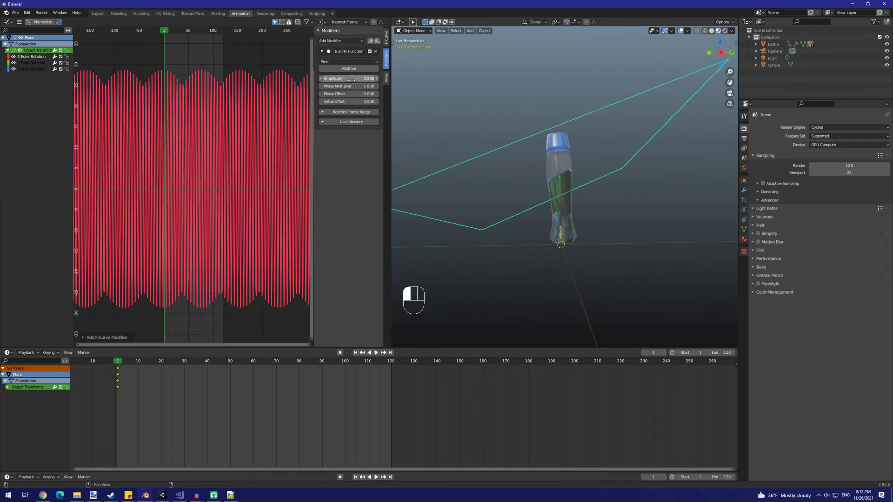
{"action": "type", "text": "0.125"}
{"action": "key", "text": "Return"}
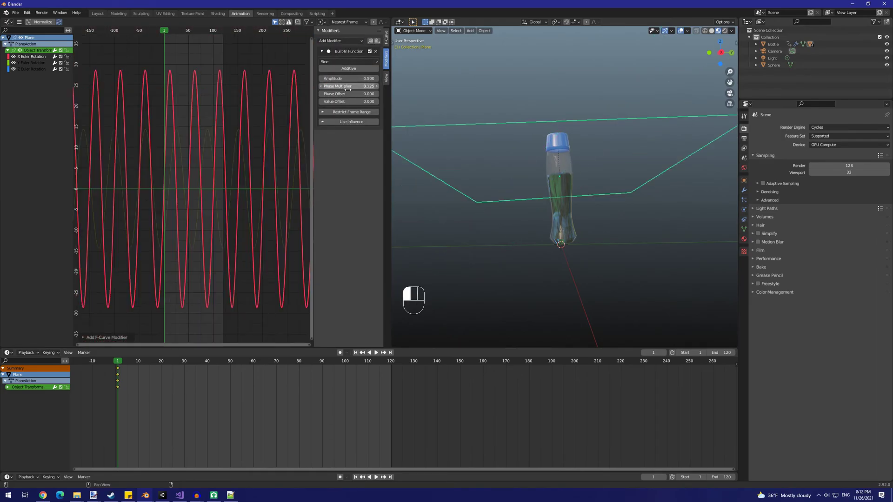
Step: Set the phase offset of the plane's X rotation sine to -1 and play the animation
{"action": "left_click", "coordinate": [345, 98]}
{"action": "type", "text": "-1"}
{"action": "key", "text": "Return"}
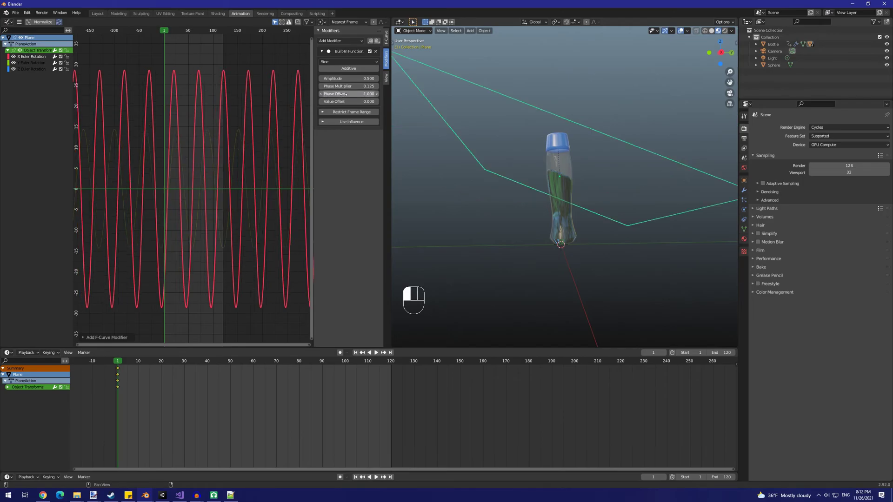
{"action": "key", "text": "space"}
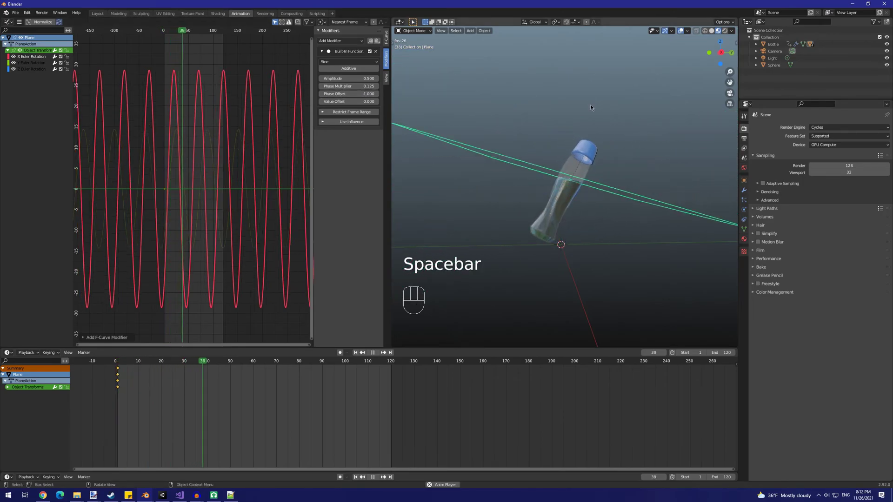
{"action": "left_click", "coordinate": [478, 124]}
{"action": "middle_click_drag", "start_coordinate": [477, 124], "coordinate": [546, 130]}
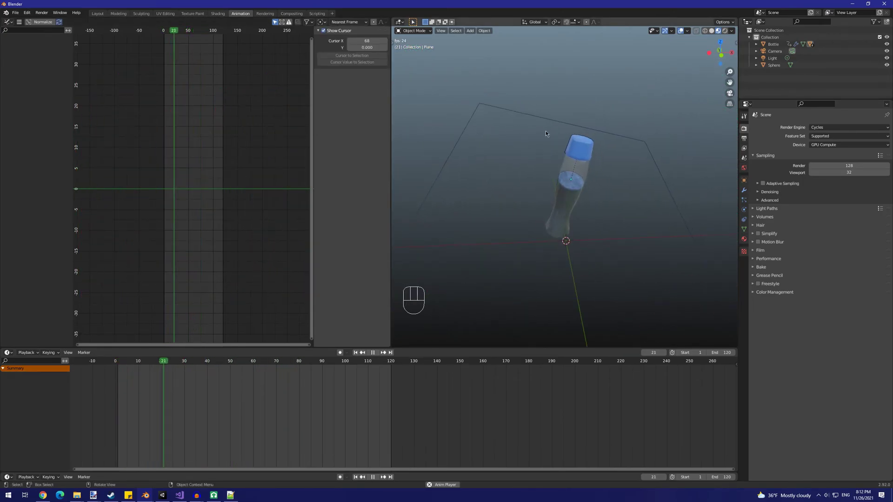
{"action": "key", "text": "Escape"}
Step: Select the liquid's plane and set the amplitude of its X rotation sine to 0.25
{"action": "left_click", "coordinate": [535, 148]}
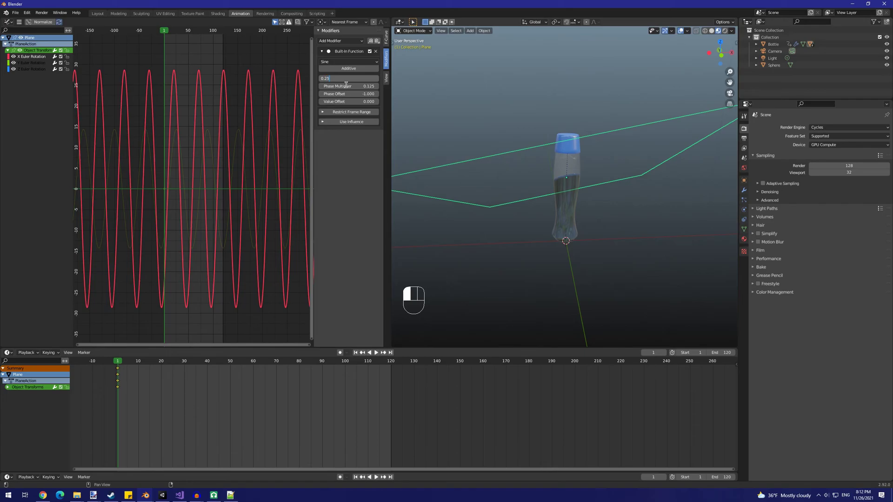
{"action": "type", "text": "0.25"}
{"action": "key", "text": "Return"}
Step: Set the amplitude of the plane's Y rotation sine to 0.125 and play the animation
{"action": "left_click", "coordinate": [28, 62]}
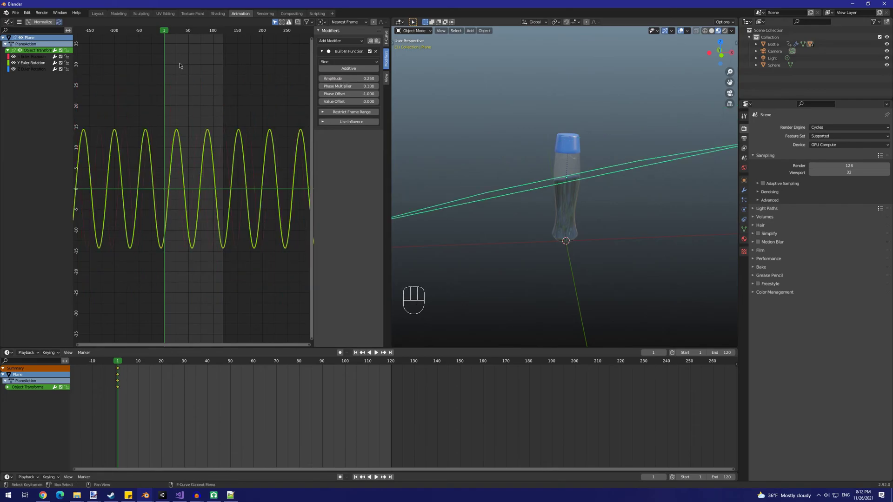
{"action": "left_click", "coordinate": [351, 81]}
{"action": "type", "text": "0.1"}
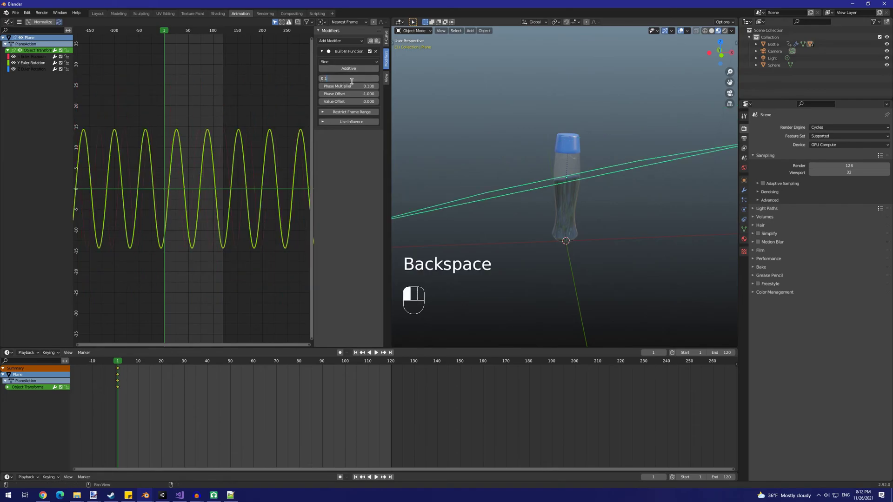
{"action": "type", "text": "25"}
{"action": "key", "text": "Return"}
{"action": "key", "text": "space"}
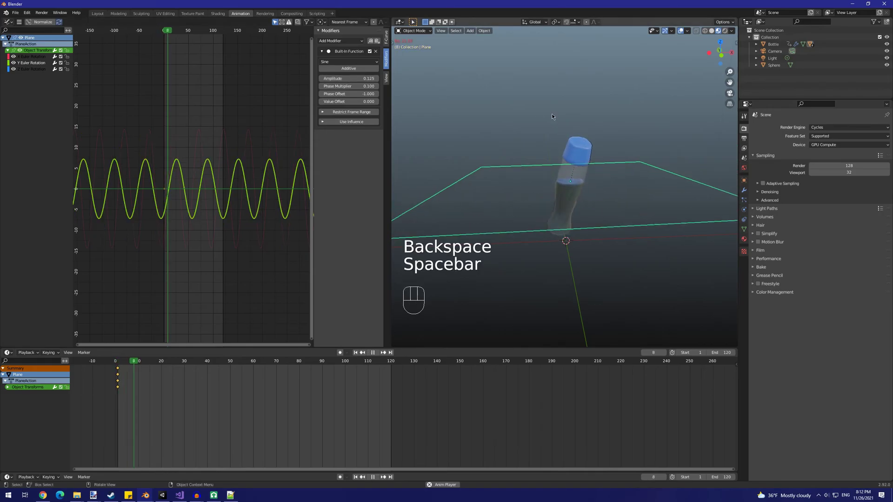
Step: Deselect the plane and examine the liquid's tilting in the playing animation from several angles and distances
{"action": "left_click", "coordinate": [552, 113]}
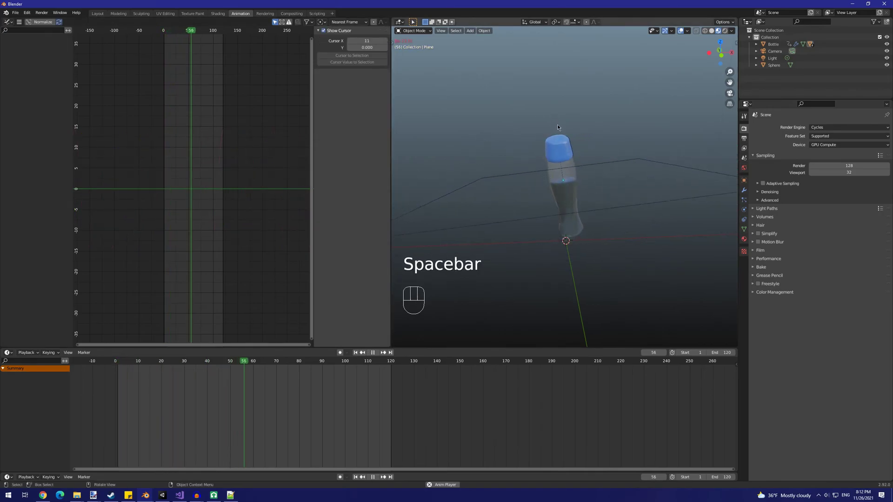
{"action": "scroll", "coordinate": [575, 161], "scroll_direction": "up", "scroll_amount": 4}
{"action": "middle_click_drag", "start_coordinate": [577, 163], "coordinate": [618, 169]}
{"action": "scroll", "coordinate": [617, 172], "scroll_direction": "down", "scroll_amount": 5}
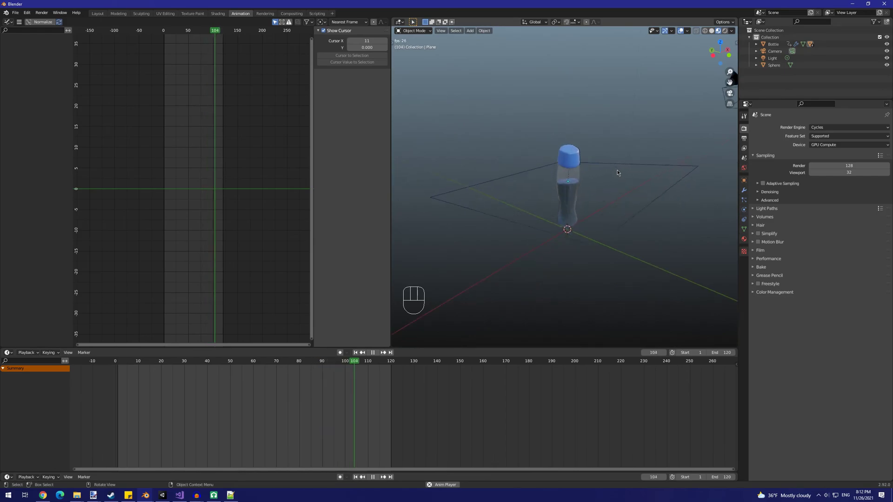
{"action": "scroll", "coordinate": [613, 187], "scroll_direction": "up", "scroll_amount": 4}
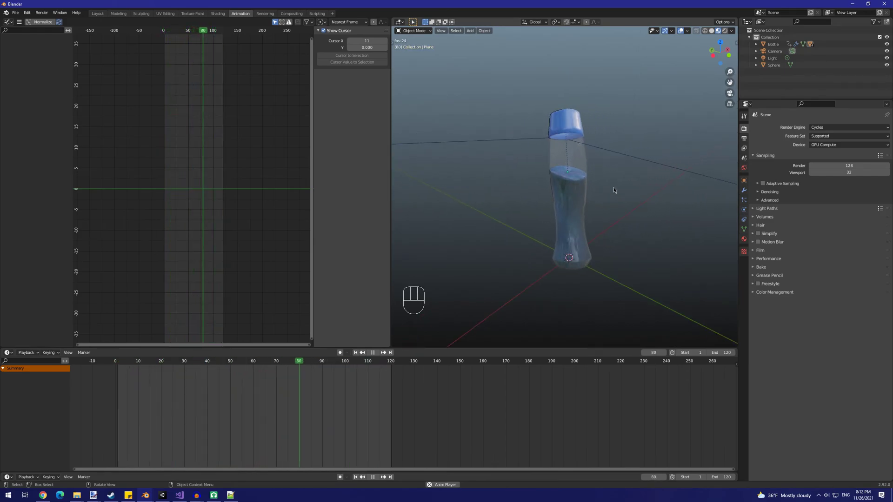
{"action": "key", "text": "Escape"}
Step: Switch to the Layout workspace and play the animation there
{"action": "left_click", "coordinate": [98, 14]}
{"action": "middle_click_drag", "start_coordinate": [278, 94], "coordinate": [352, 110]}
{"action": "key", "text": "space"}
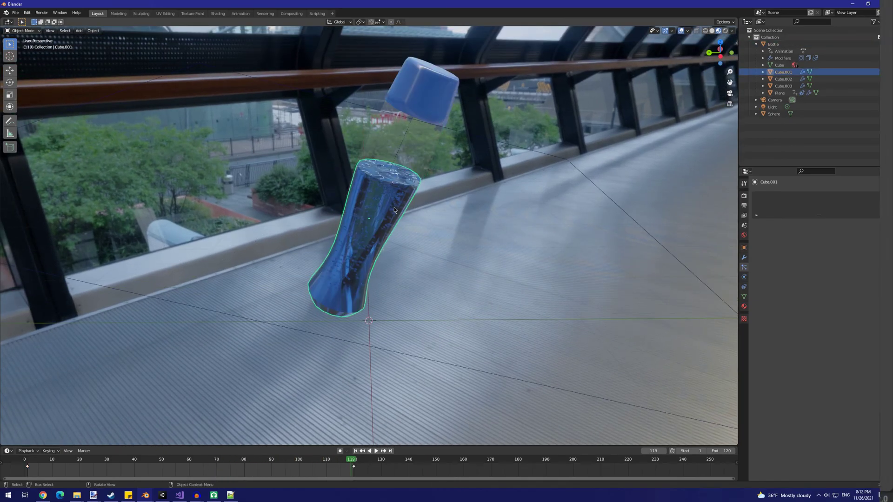
Step: Select the bubble emitter Cube.003, return to frame 1, and bake its particle cache
{"action": "left_click", "coordinate": [394, 208]}
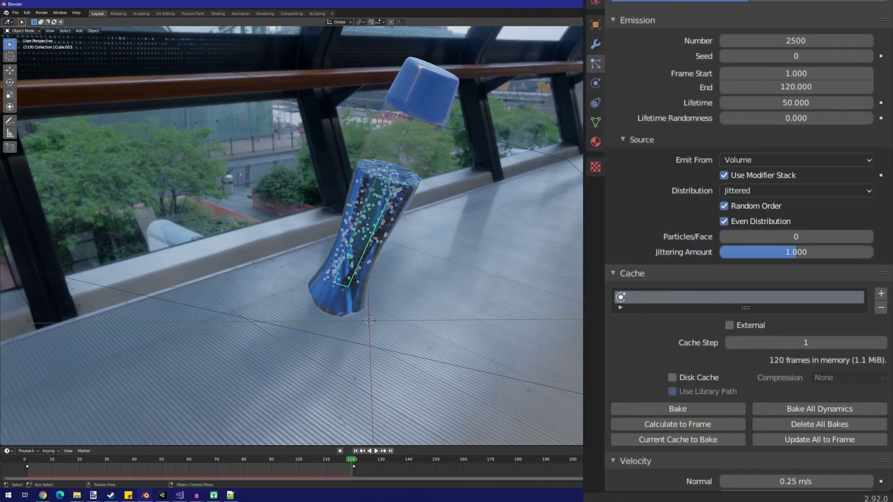
{"action": "left_click", "coordinate": [28, 464]}
{"action": "middle_click_drag", "start_coordinate": [292, 370], "coordinate": [425, 354]}
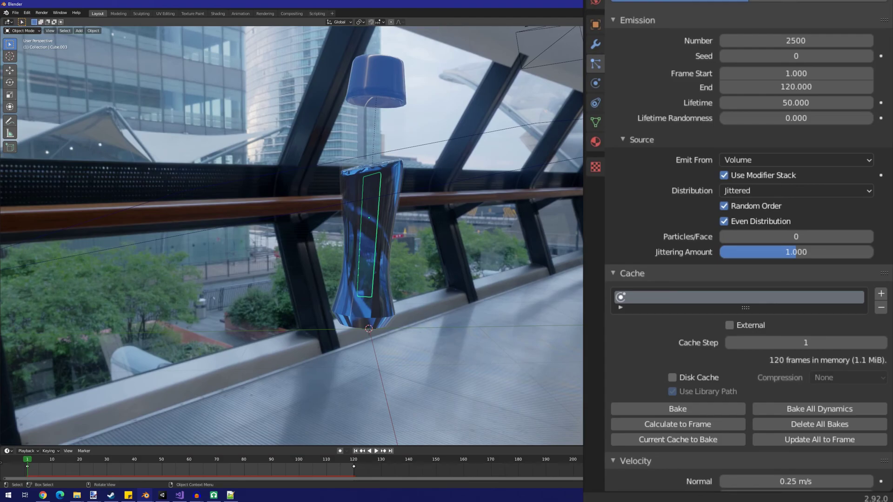
{"action": "left_click", "coordinate": [713, 408]}
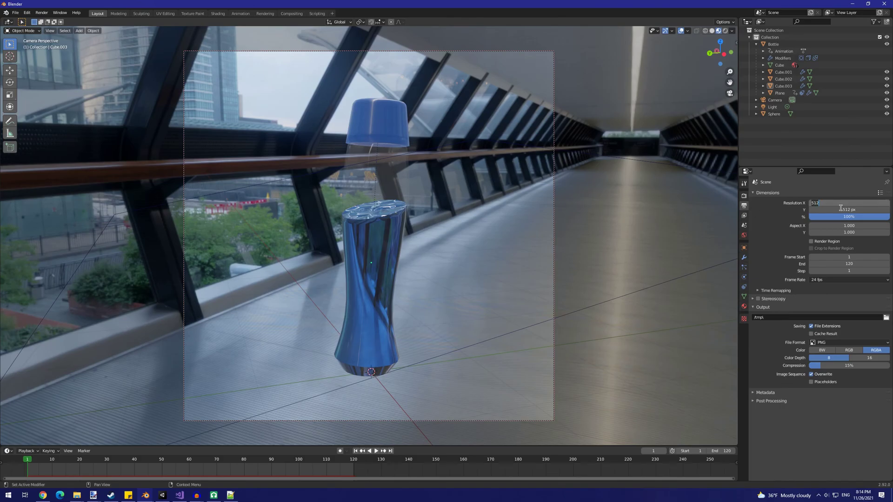
Step: Set the render resolution's X value to 768 px
{"action": "key", "text": "Return"}
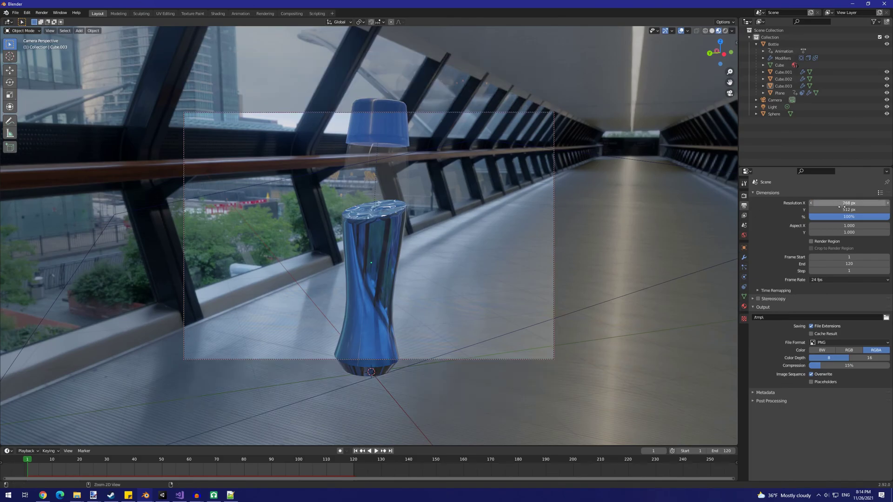
{"action": "type", "text": "768"}
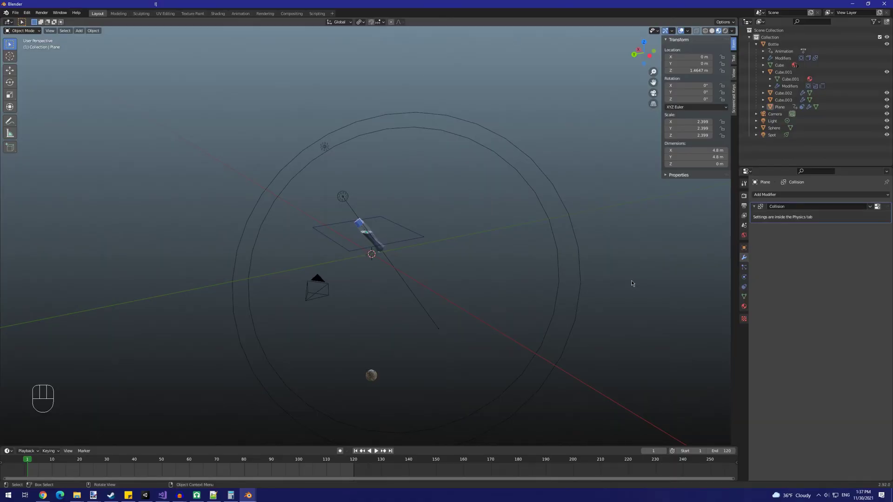
Step: Add a Subdivision Surface modifier to the liquid's plane and set its type to Simple
{"action": "middle_click_drag", "start_coordinate": [634, 281], "coordinate": [461, 219], "text": "ctrl"}
{"action": "left_click", "coordinate": [492, 178]}
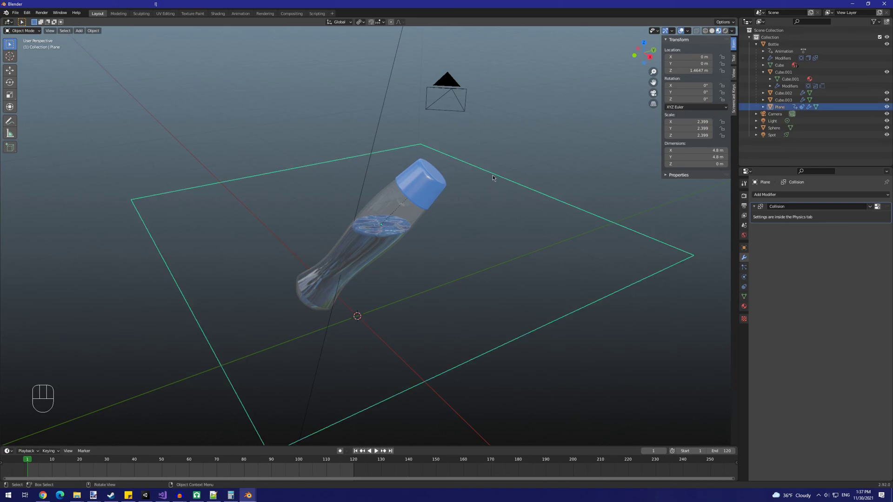
{"action": "left_click", "coordinate": [786, 194]}
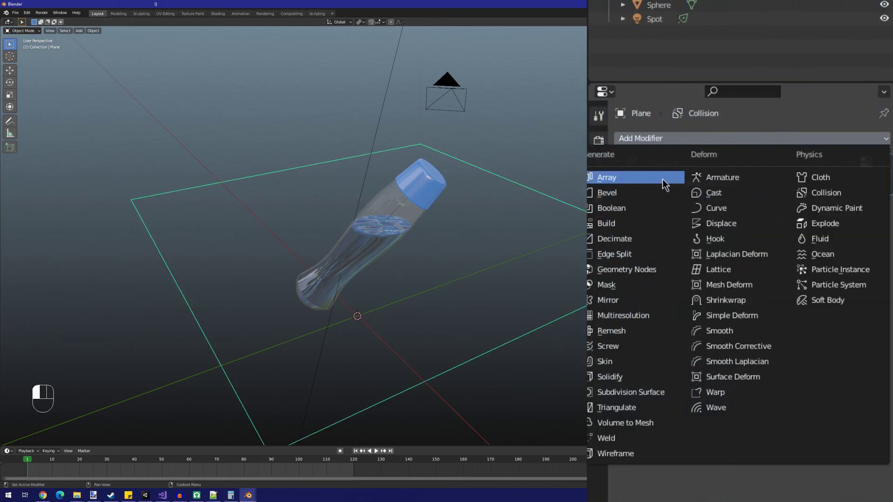
{"action": "left_click", "coordinate": [659, 393]}
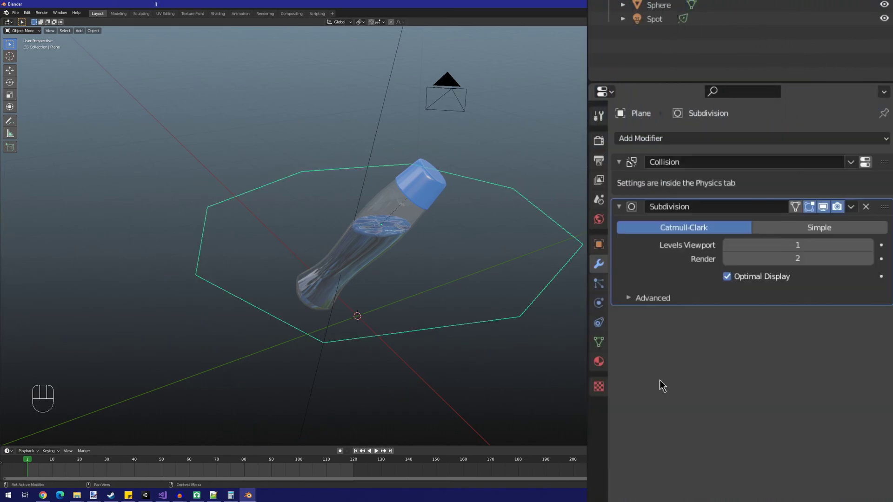
{"action": "left_click", "coordinate": [800, 227]}
Step: Set the plane's subdivision levels to 7 for both viewport and render
{"action": "left_click", "coordinate": [802, 247]}
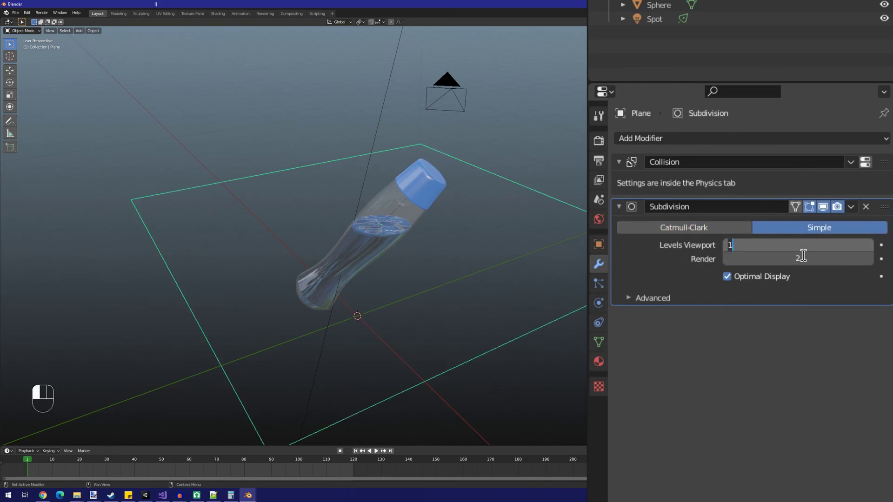
{"action": "key", "text": "Return"}
{"action": "left_click", "coordinate": [787, 259]}
{"action": "type", "text": "7"}
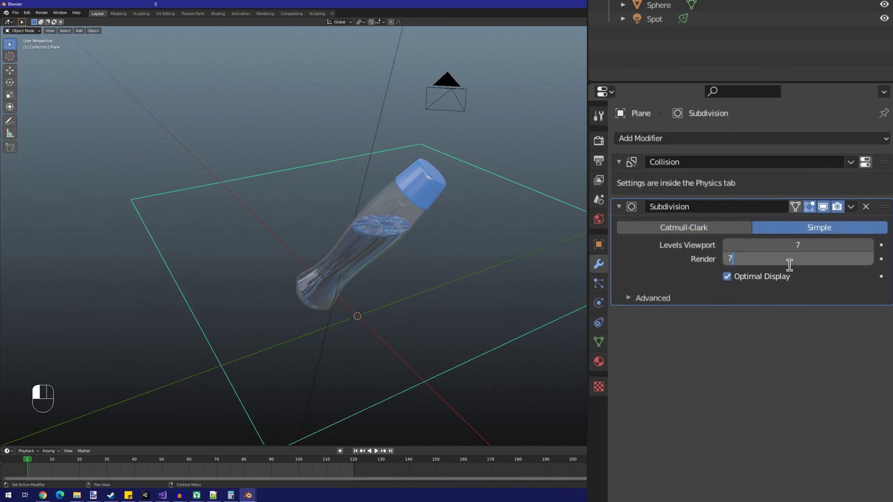
{"action": "key", "text": "Return"}
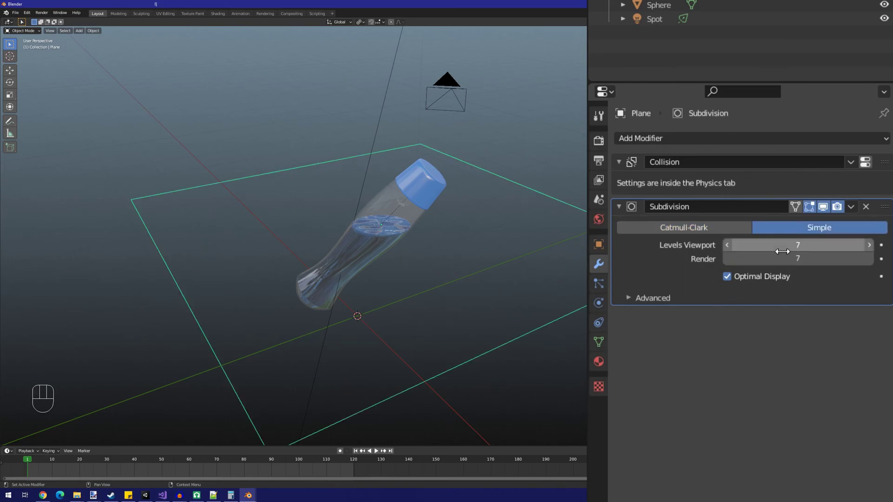
Step: Add a Displace modifier to the liquid's plane and create a new texture for it
{"action": "left_click", "coordinate": [716, 138]}
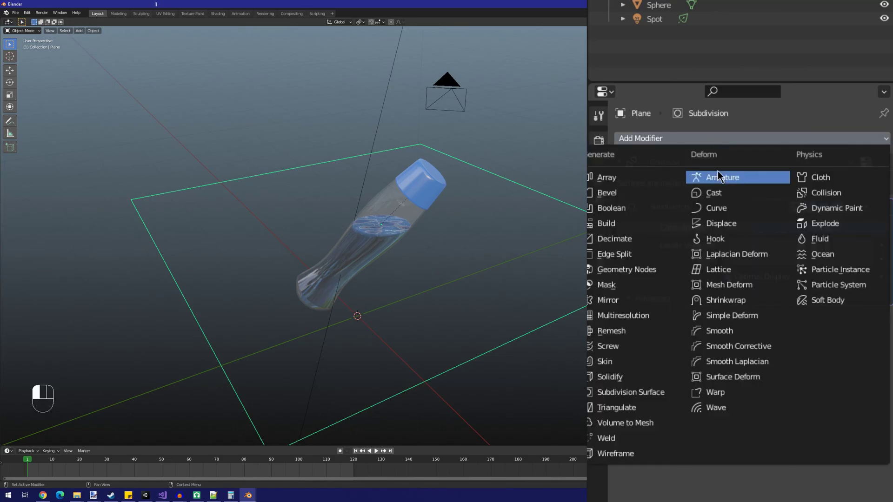
{"action": "left_click", "coordinate": [720, 227]}
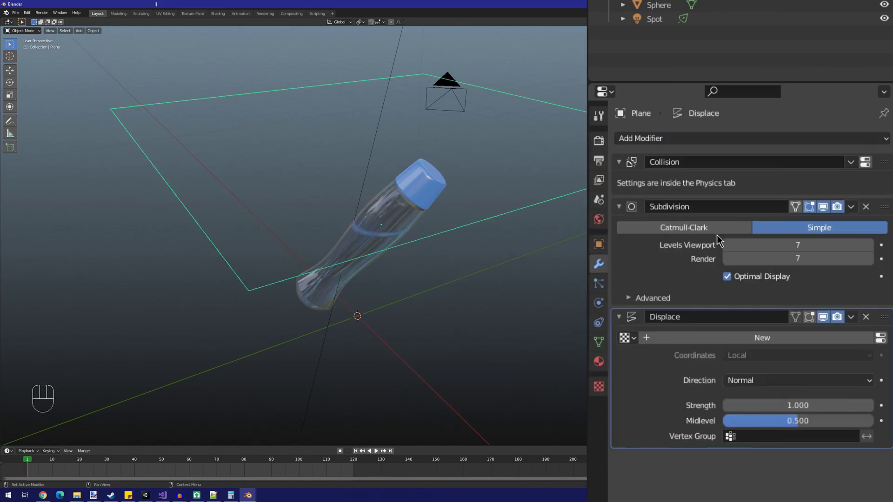
{"action": "left_click", "coordinate": [730, 338]}
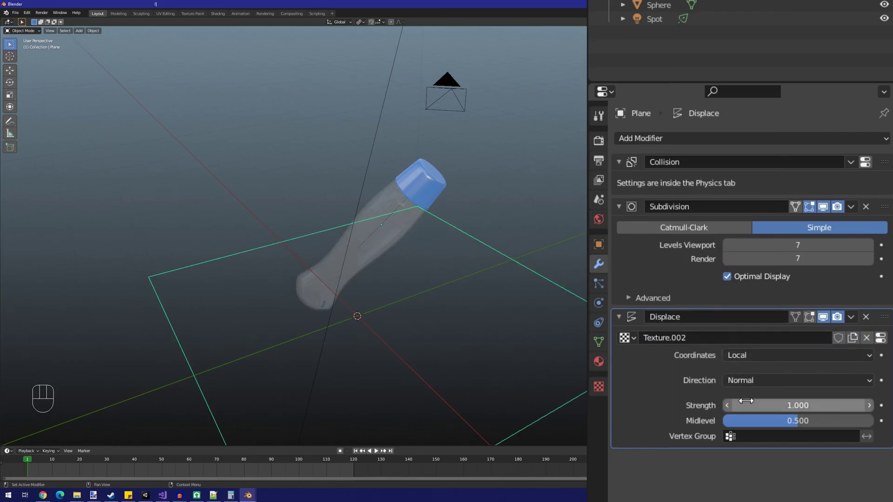
Step: Move the plane's Collision modifier below the Displace modifier and set the displacement texture's type to Clouds
{"action": "left_click_drag", "start_coordinate": [884, 163], "coordinate": [888, 432]}
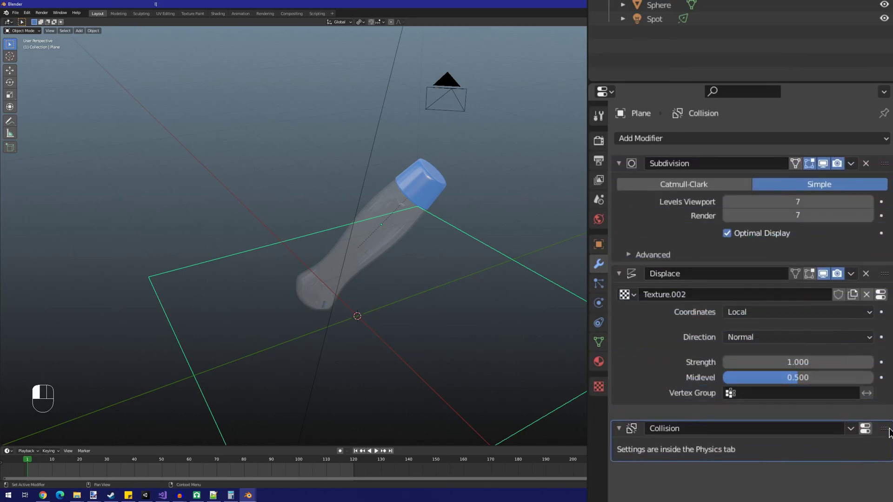
{"action": "middle_click_drag", "start_coordinate": [553, 261], "coordinate": [563, 332], "text": "ctrl"}
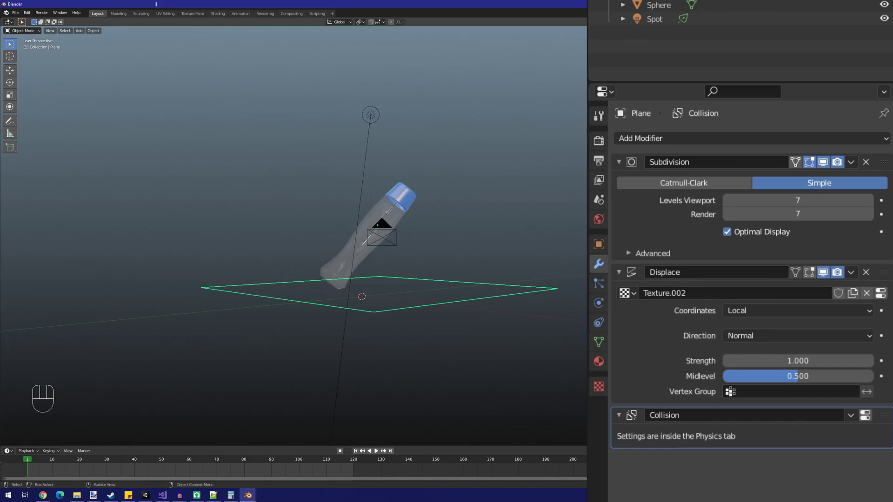
{"action": "left_click", "coordinate": [598, 386]}
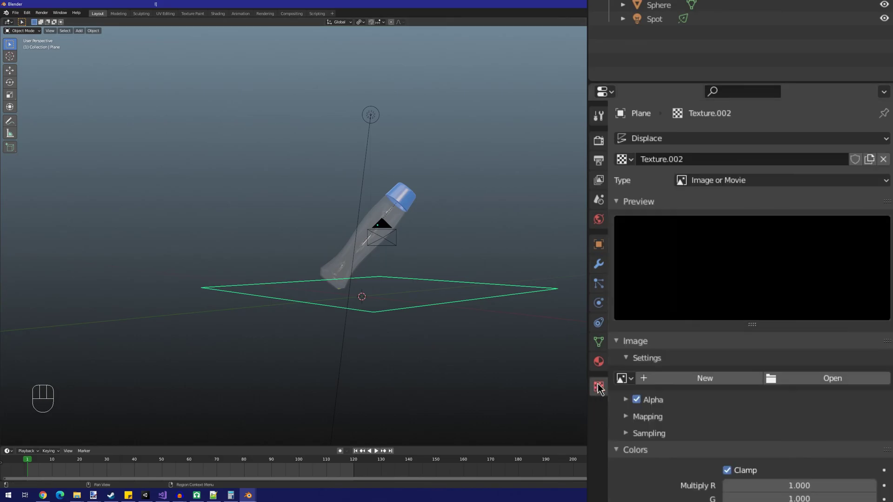
{"action": "left_click", "coordinate": [731, 181]}
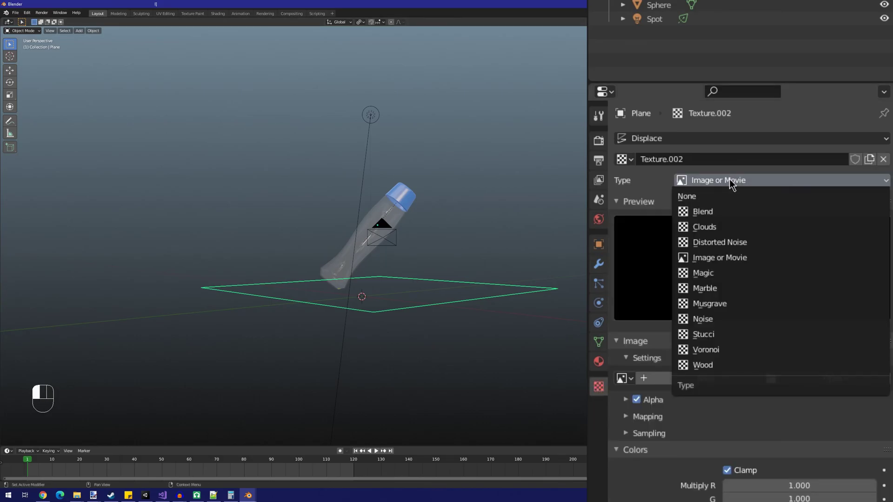
{"action": "left_click", "coordinate": [722, 227]}
{"action": "middle_click_drag", "start_coordinate": [566, 260], "coordinate": [293, 268]}
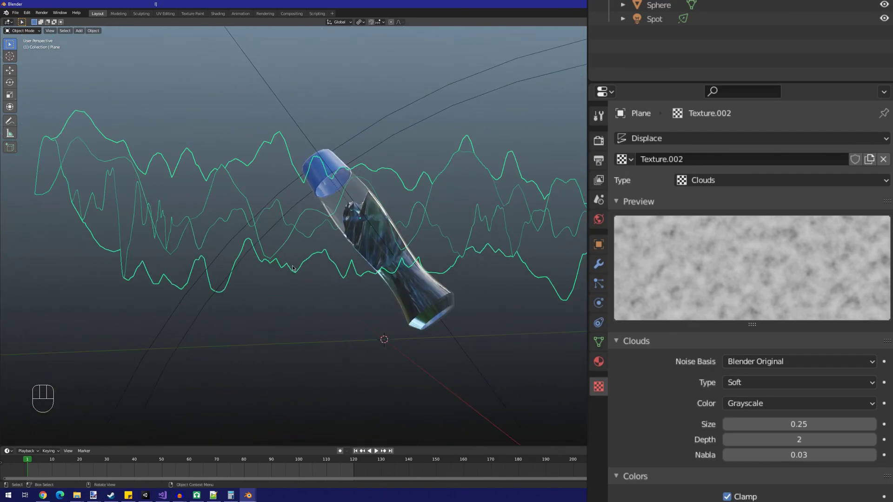
Step: Set the Clouds texture's noise size to 0.5
{"action": "left_click", "coordinate": [829, 425]}
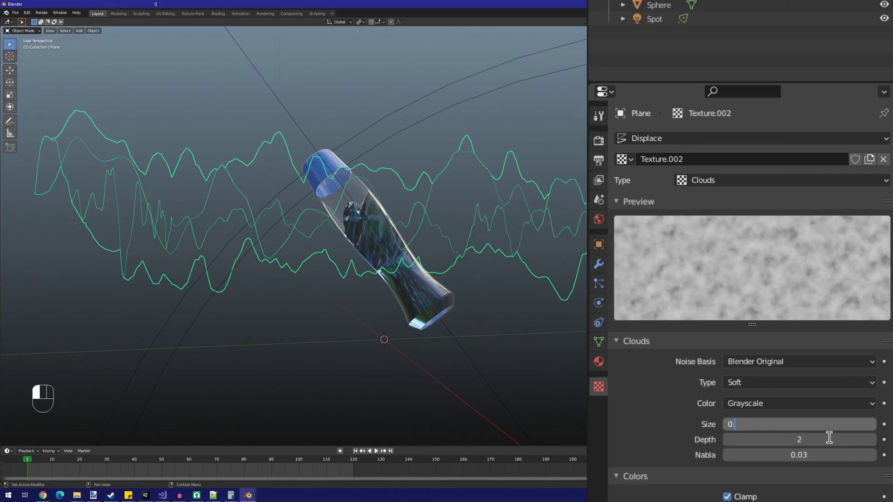
{"action": "type", "text": "0.5"}
{"action": "key", "text": "Return"}
{"action": "middle_click_drag", "start_coordinate": [326, 232], "coordinate": [386, 202]}
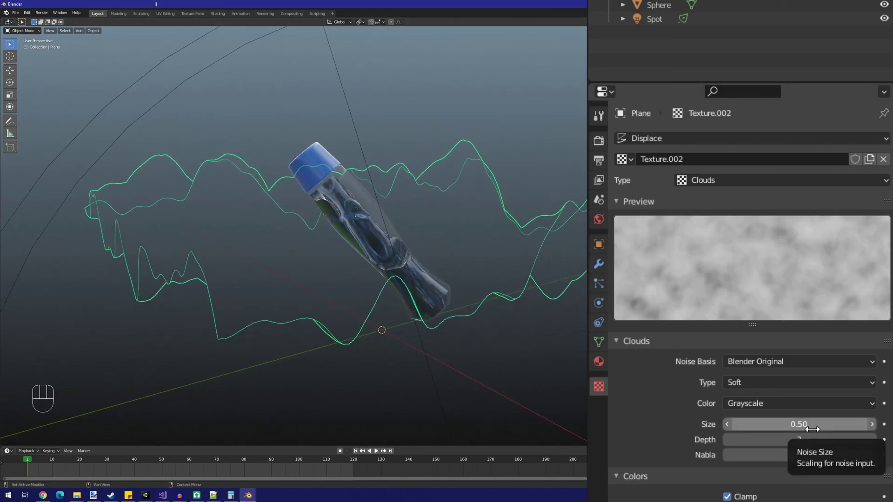
Step: Set the Displace modifier's strength on the liquid's plane to 0.5
{"action": "left_click", "coordinate": [600, 264]}
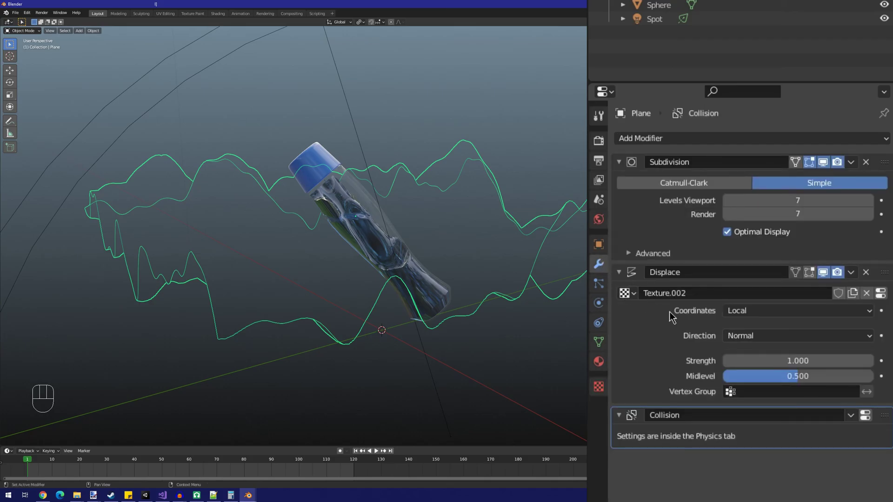
{"action": "left_click", "coordinate": [810, 361]}
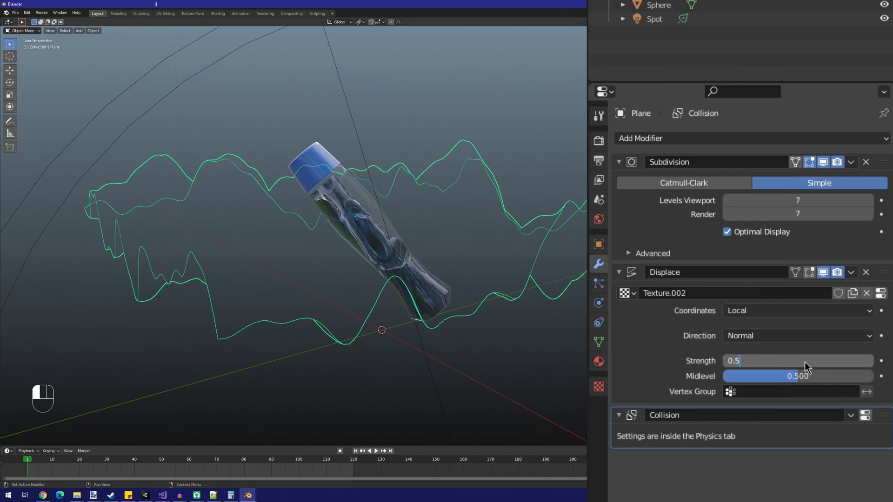
{"action": "key", "text": "Return"}
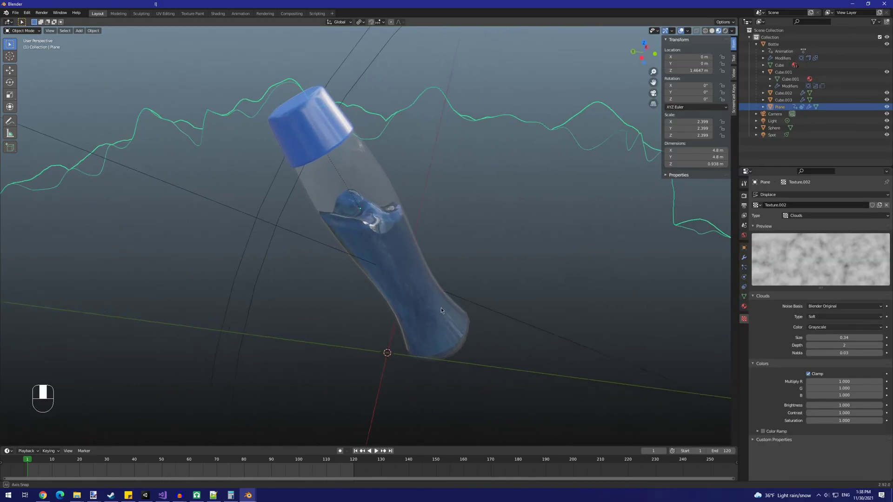
Step: Apply smooth shading to the displaced liquid plane
{"action": "middle_click_drag", "start_coordinate": [440, 308], "coordinate": [598, 298]}
{"action": "scroll", "coordinate": [555, 300], "scroll_direction": "down", "scroll_amount": 3}
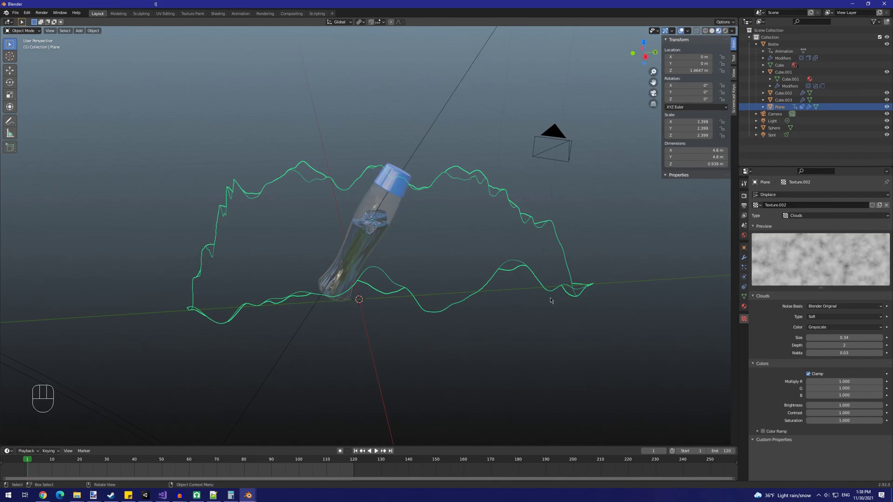
{"action": "left_click", "coordinate": [93, 30]}
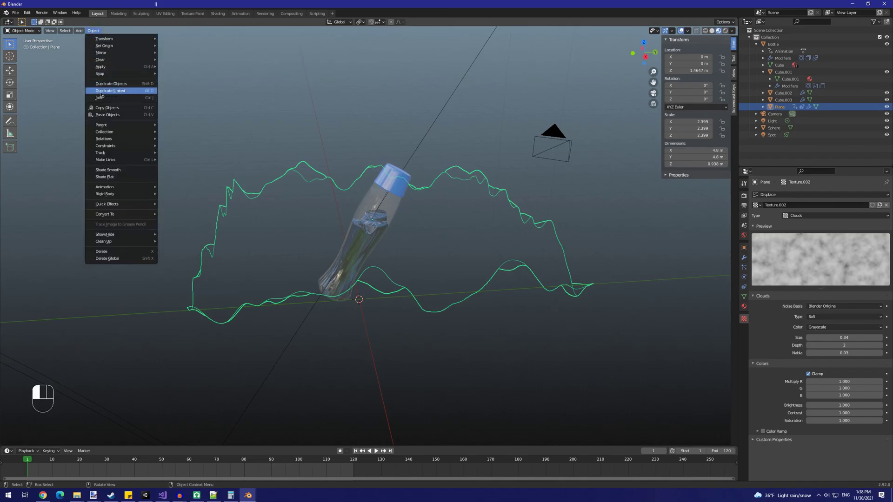
{"action": "left_click", "coordinate": [111, 171]}
{"action": "mouse_move", "coordinate": [111, 172]}
{"action": "middle_mouse_down"}
{"action": "mouse_move", "coordinate": [151, 205]}
{"action": "mouse_move", "coordinate": [278, 194]}
{"action": "mouse_move", "coordinate": [287, 205]}
{"action": "mouse_move", "coordinate": [216, 230]}
{"action": "middle_mouse_up"}
{"action": "scroll", "coordinate": [286, 205], "scroll_direction": "up", "scroll_amount": 3}
{"action": "scroll", "coordinate": [218, 231], "scroll_direction": "up", "scroll_amount": 5}
{"action": "middle_click_drag", "start_coordinate": [411, 211], "coordinate": [355, 209]}
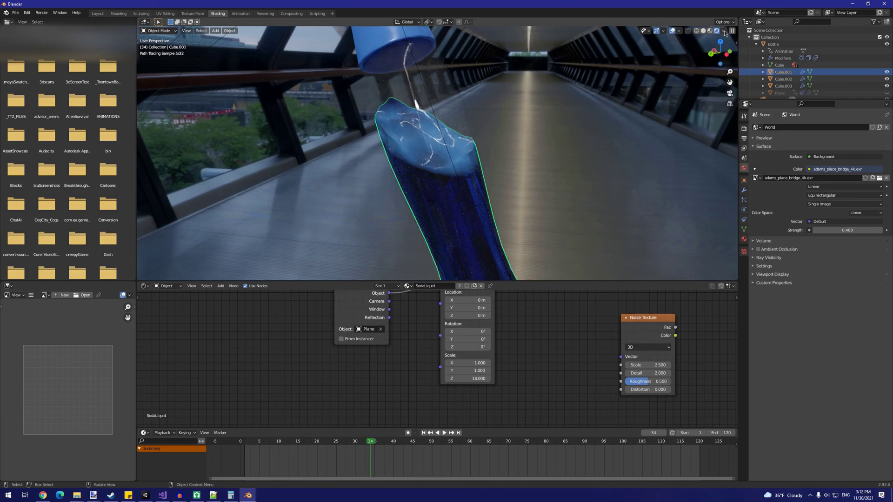